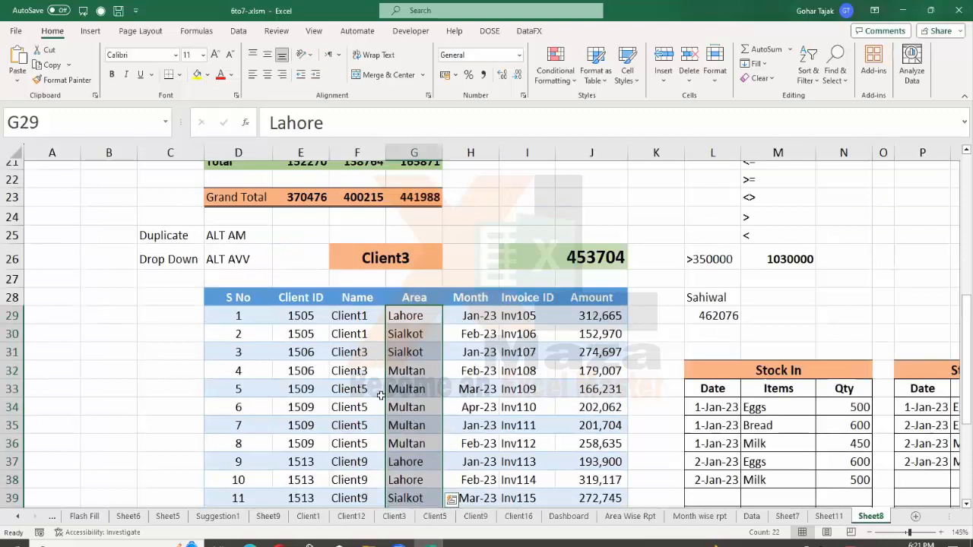
Copy the whole client invoice table, from the S No header through the last Amount entry.
scroll(377, 393, "up", 6)
scroll(378, 393, "up", 1)
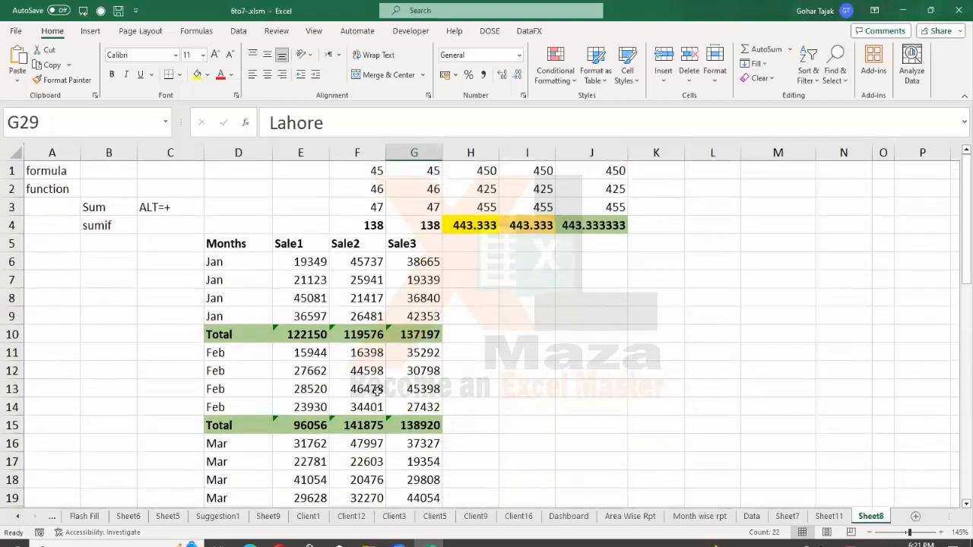
scroll(377, 392, "down", 8)
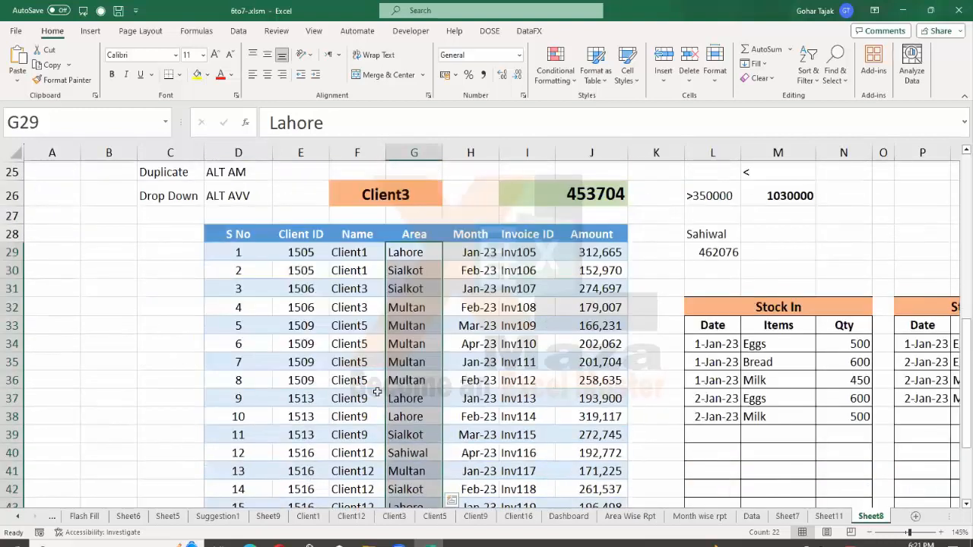
left_click(236, 232)
key("ctrl+shift+Right")
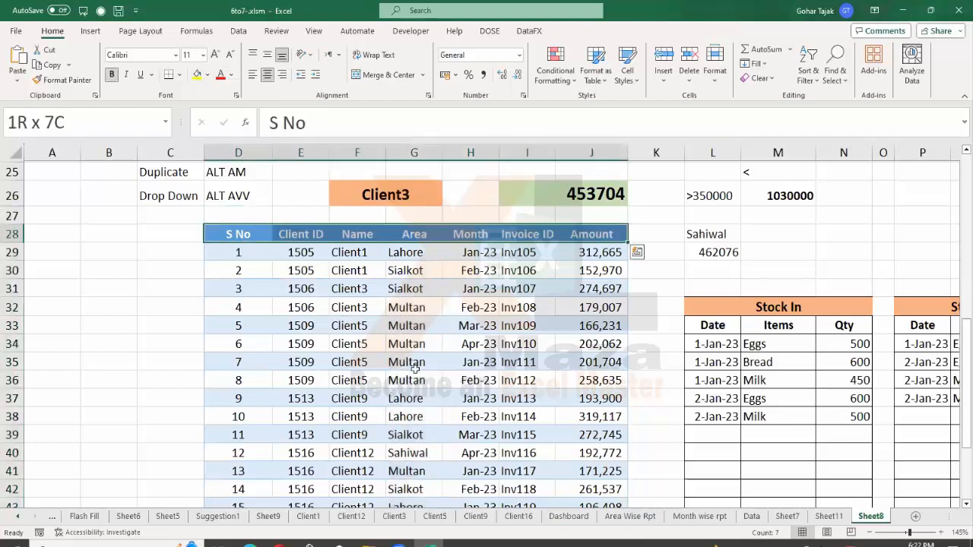
key("ctrl+shift+Down")
key("ctrl+c")
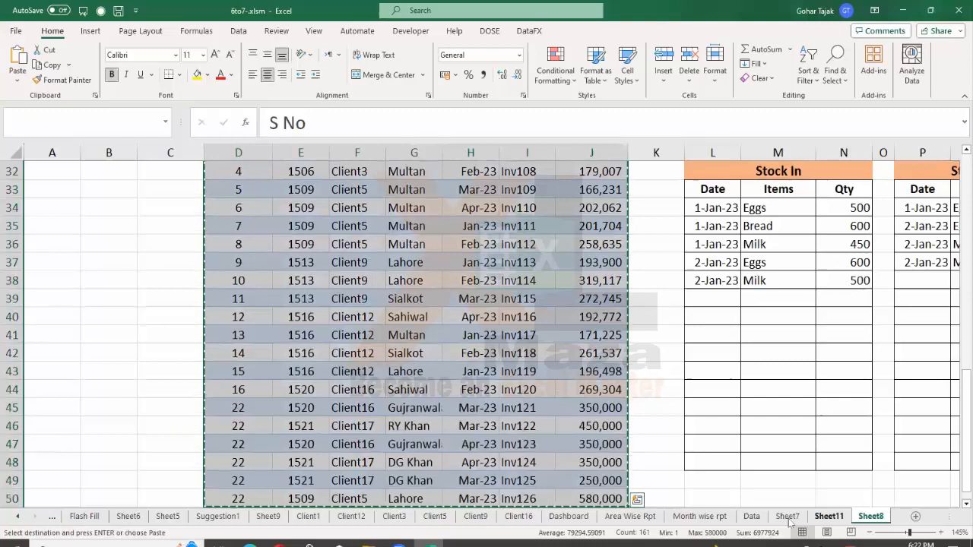
Paste the copied table at A1 of a new worksheet and fit the Amount column's width to its contents.
scroll(645, 417, "up", 7)
scroll(397, 406, "up", 2)
scroll(397, 407, "down", 2)
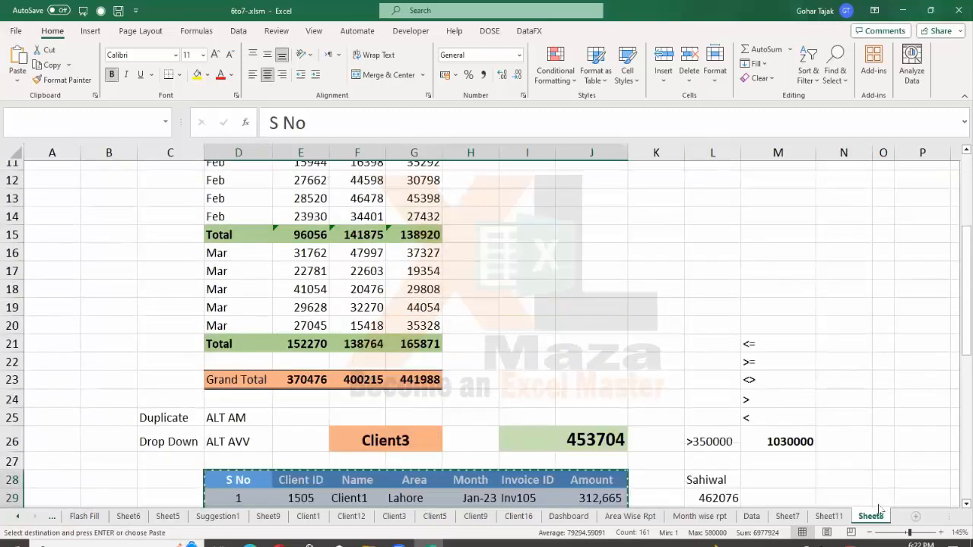
left_click(915, 517)
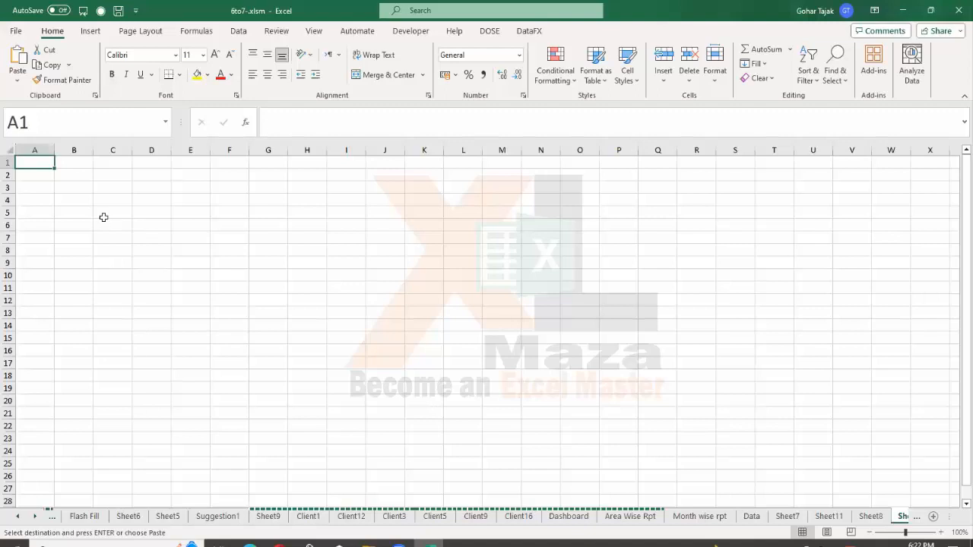
key("ctrl+v")
scroll(104, 216, "up", 2)
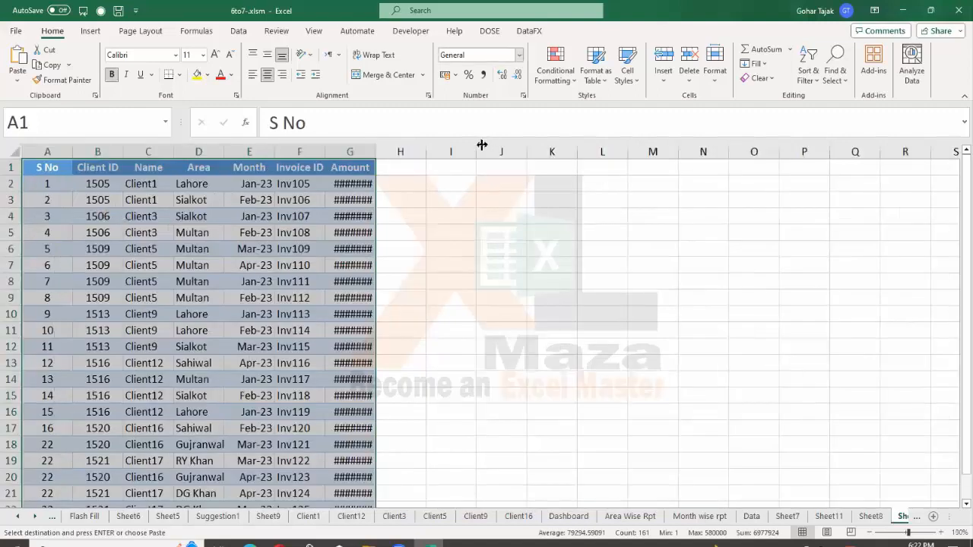
double_click(375, 146)
left_click(369, 145)
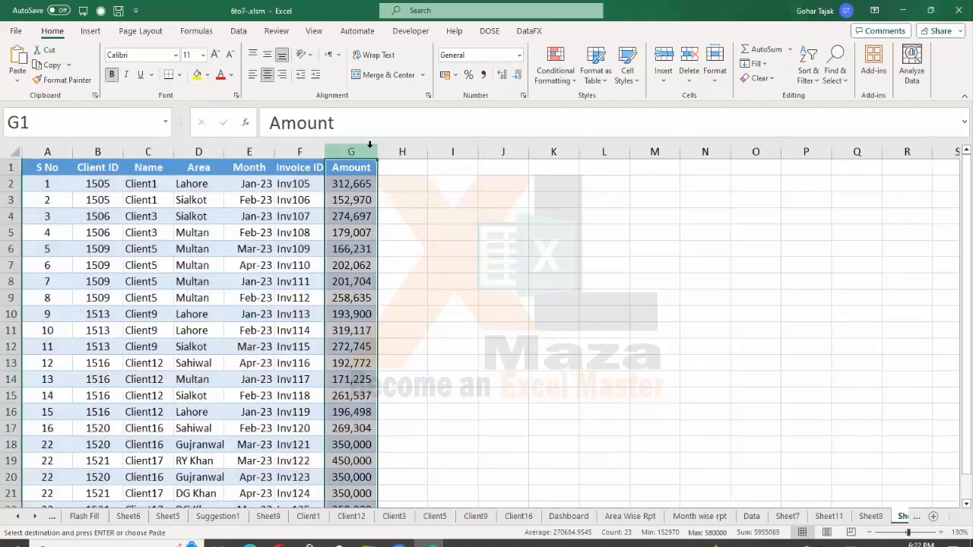
Insert two blank rows above the table's header row.
left_click(141, 379)
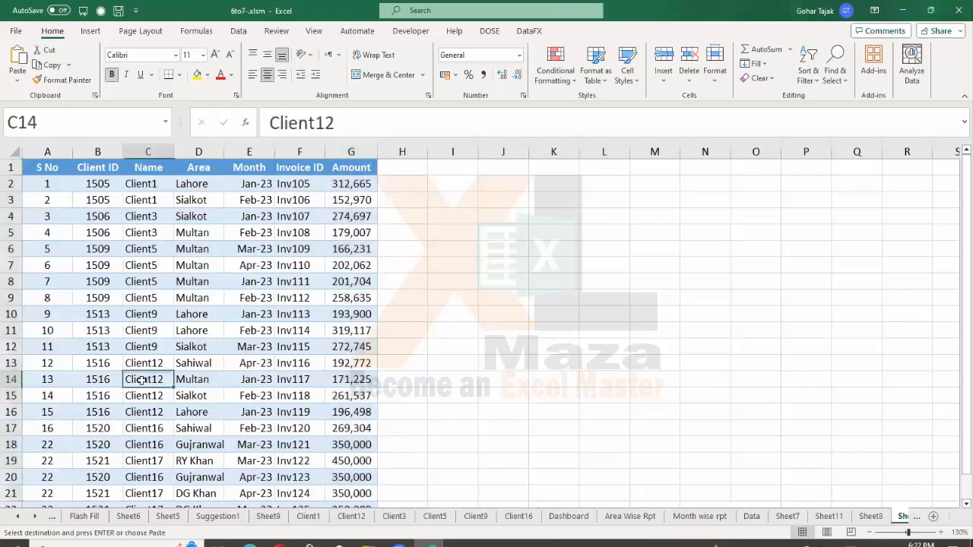
key("Up")
left_click(190, 268)
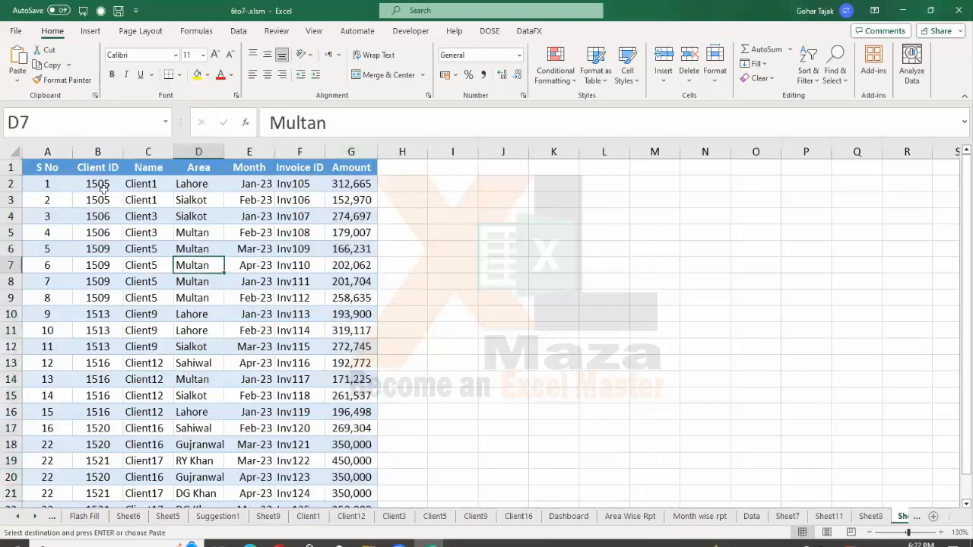
left_click(91, 167)
left_click(11, 167)
key("ctrl+shift+plus")
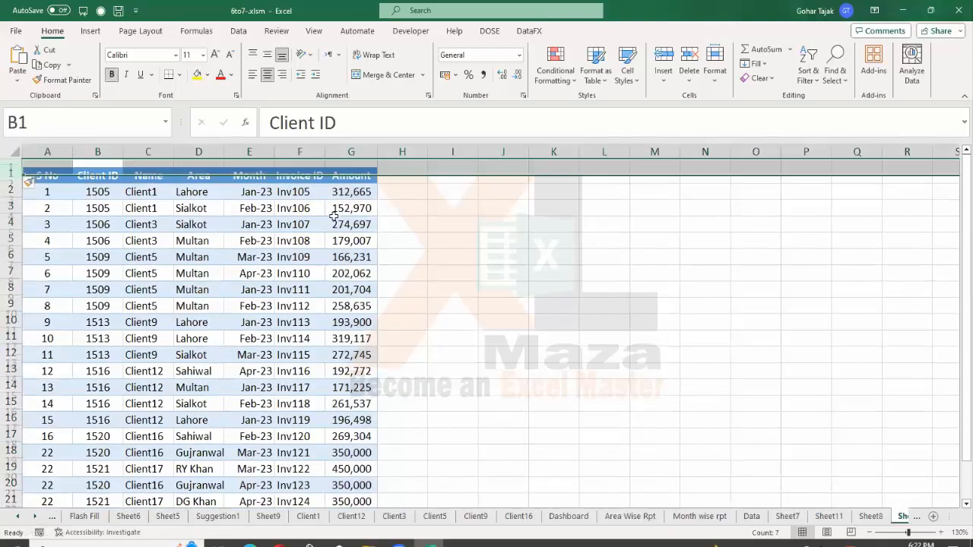
key("Down")
key("Up")
key("shift+space")
key("ctrl+shift+plus")
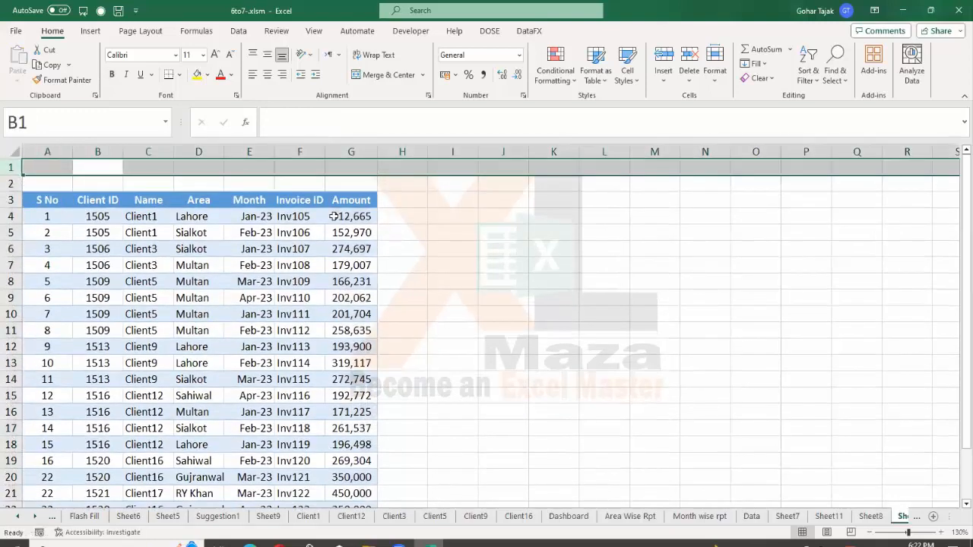
Try to start a SUMIFS formula in cell J4.
key("Down")
key("Right")
key("Right")
key("Right")
key("Right")
key("Right")
key("Right")
key("Right")
key("Right")
key("Down")
key("Down")
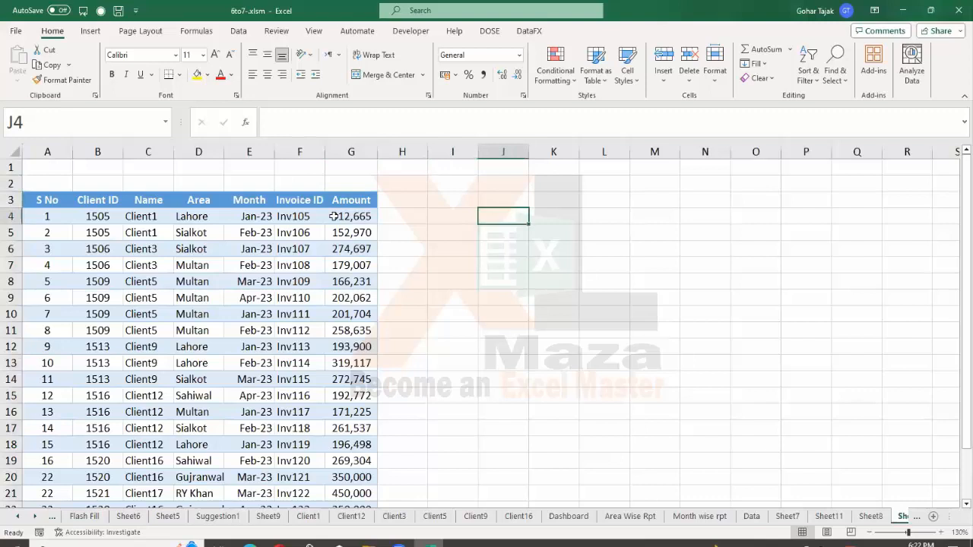
type("=su")
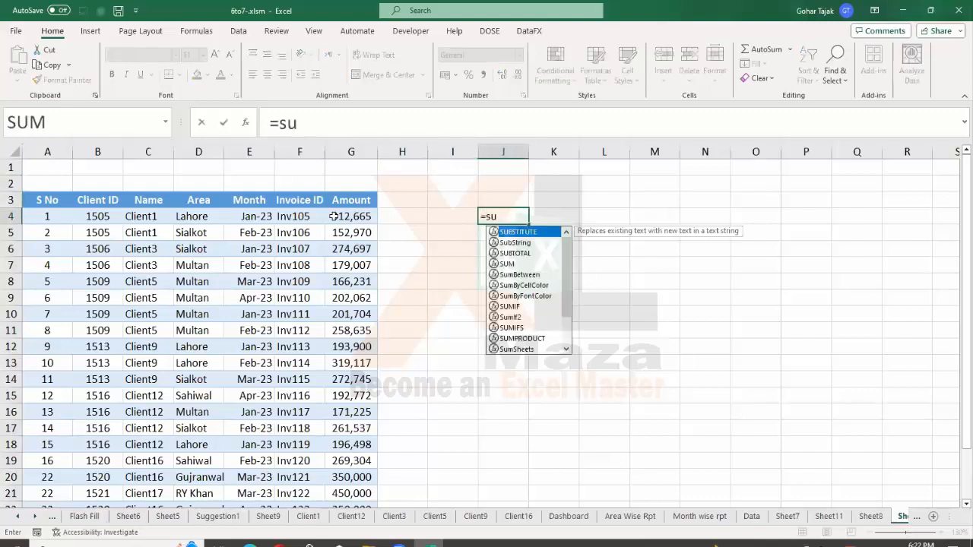
type("mifs")
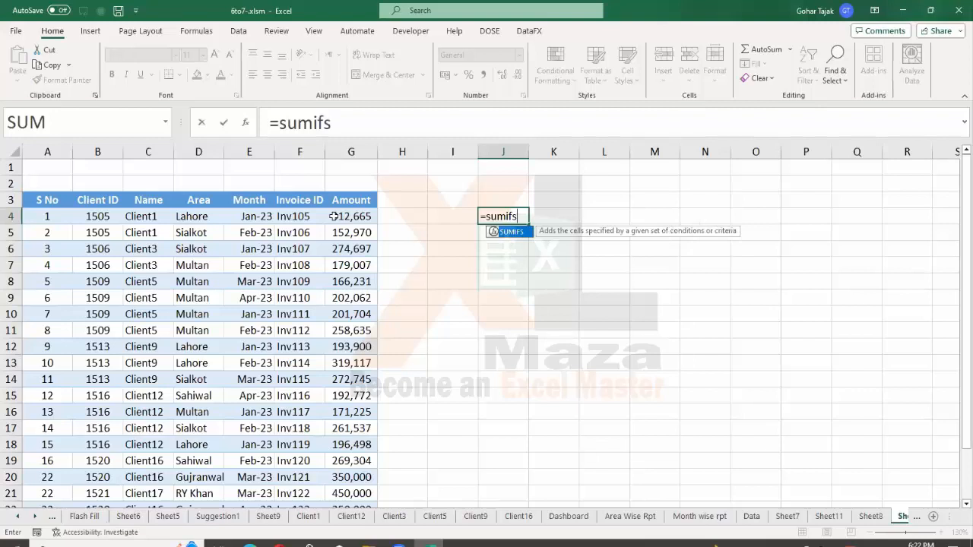
Enter the title Sumifs in cell A1.
key("Left")
key("Left")
key("Left")
key("Up")
key("Up")
key("Up")
key("Left")
key("Left")
key("Left")
key("Left")
key("Left")
key("Left")
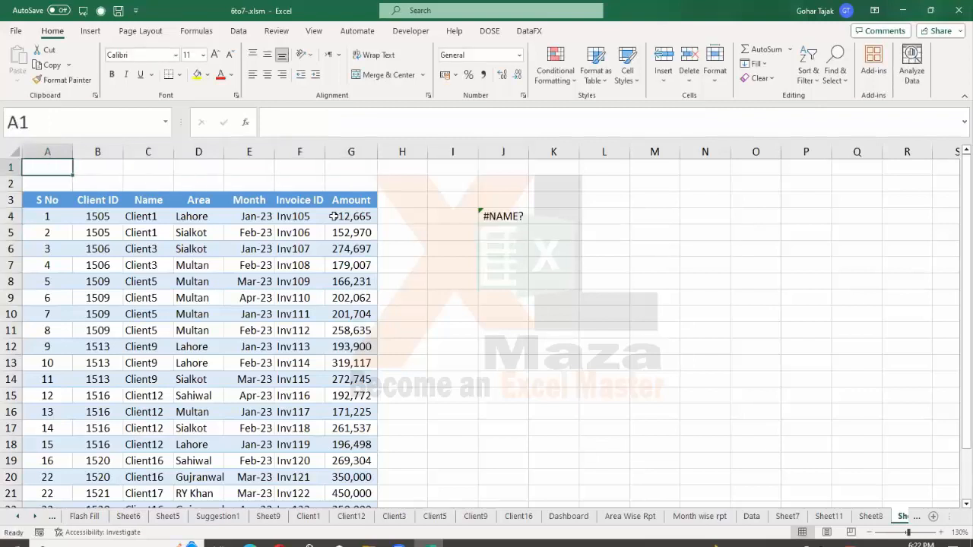
type("Sumifs")
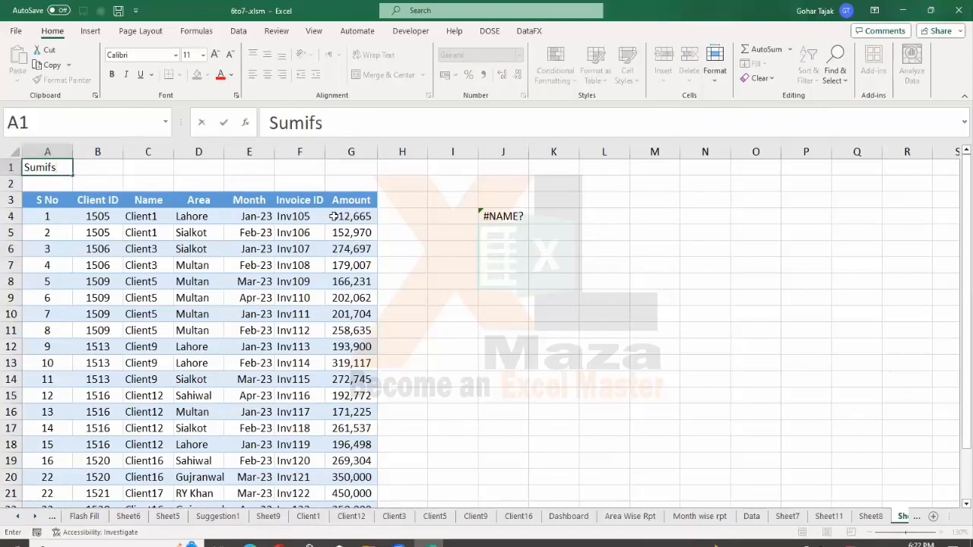
key("Return")
Begin a SUMIFS formula in cell J4 with the Amount range G4:G25 as its sum range.
key("Right")
key("Right")
key("Right")
key("Right")
key("Right")
key("Right")
key("Right")
key("Right")
key("Right")
key("Down")
key("Down")
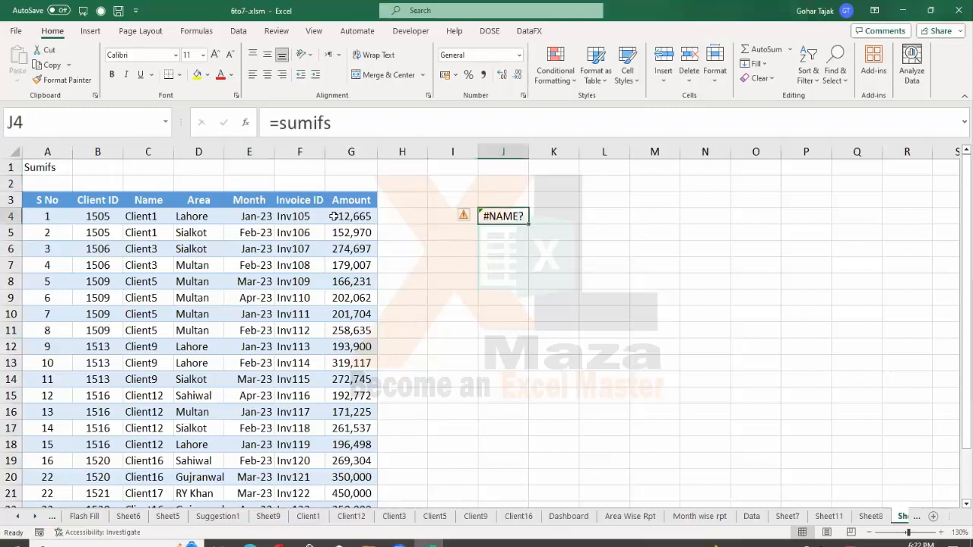
type("=sumifs")
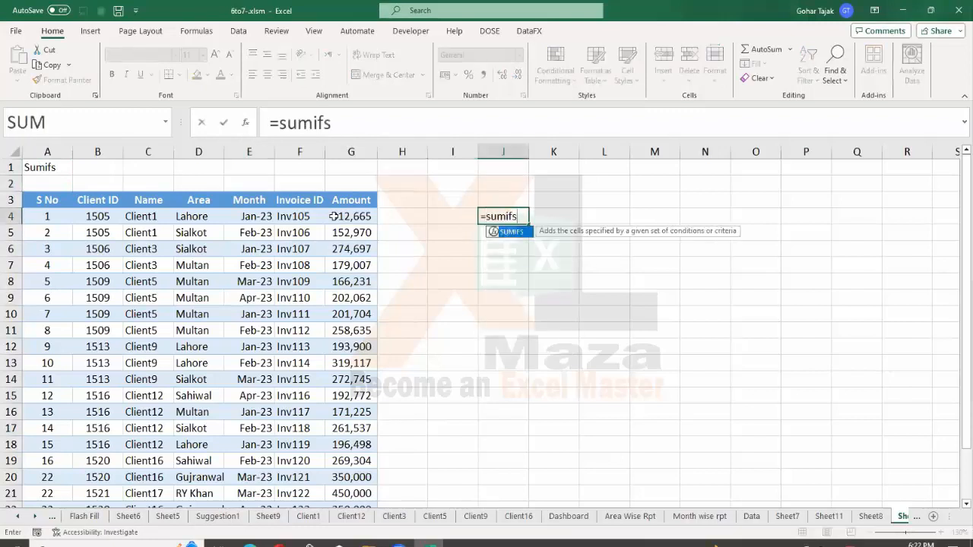
key("Tab")
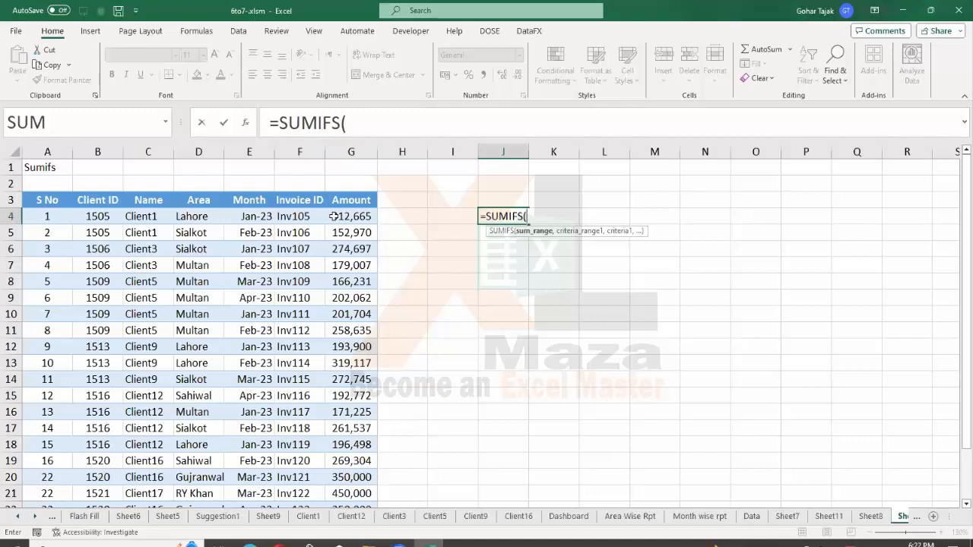
key("Left")
key("Left")
key("Left")
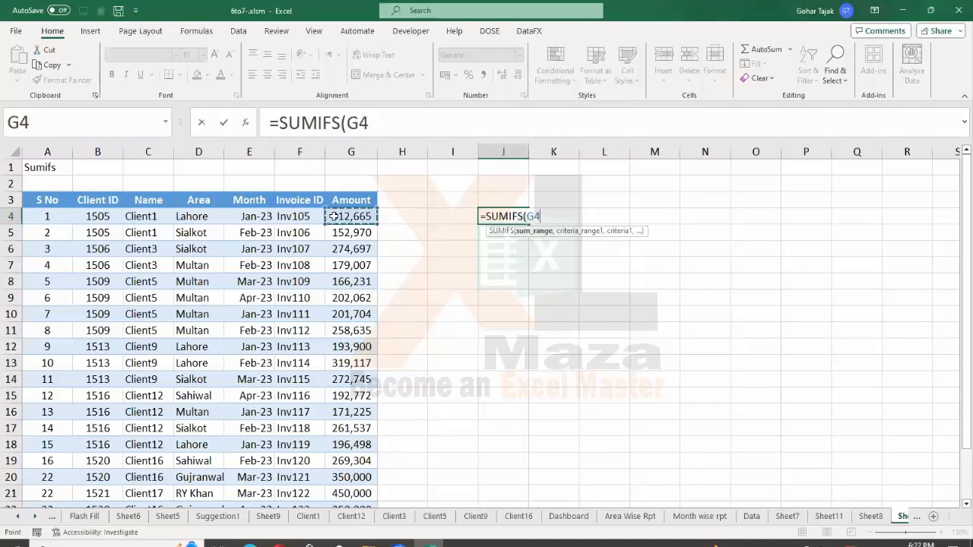
key("ctrl+shift+Down")
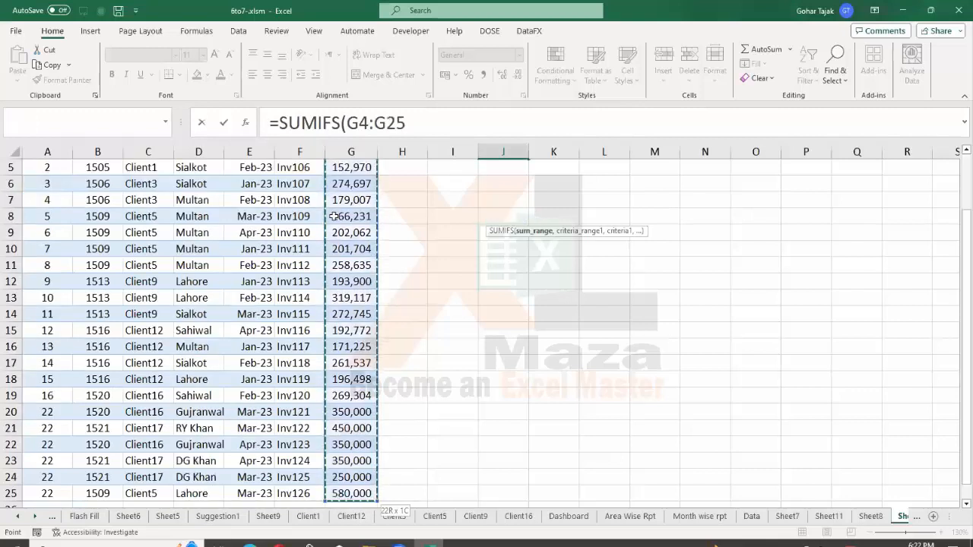
key("ctrl+BackSpace")
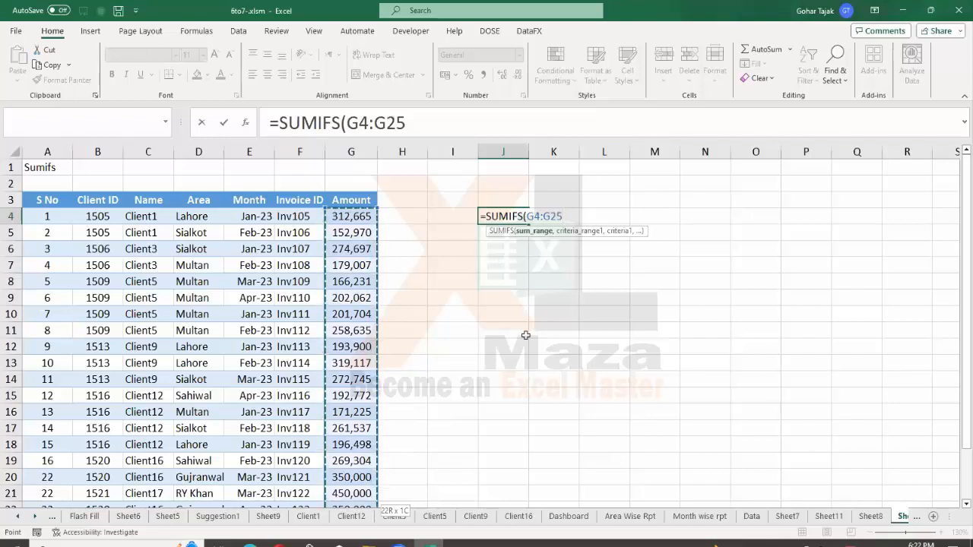
type(",")
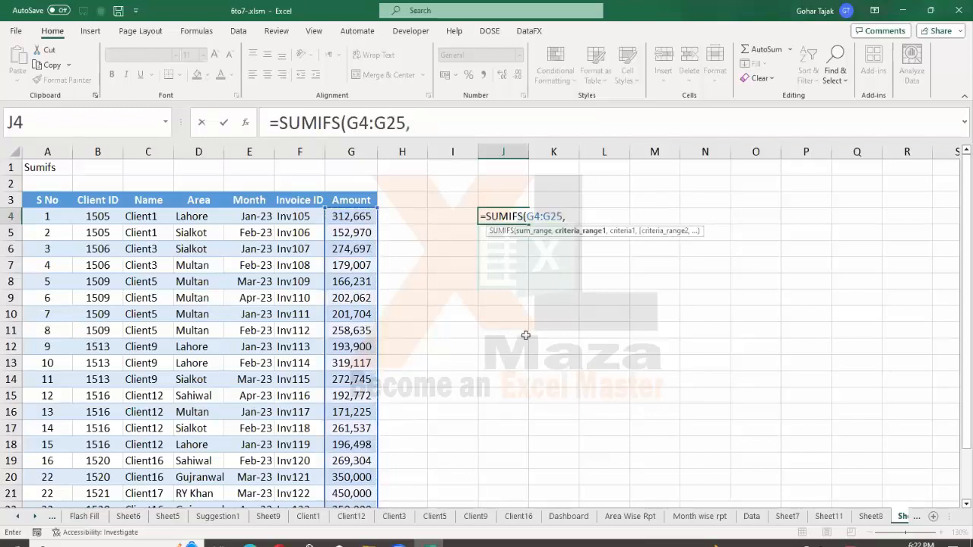
Complete the SUMIFS formula with the Month range E4:E25 as criteria range and cell J3 as criterion.
key("Left")
key("Left")
key("Left")
key("Left")
key("Left")
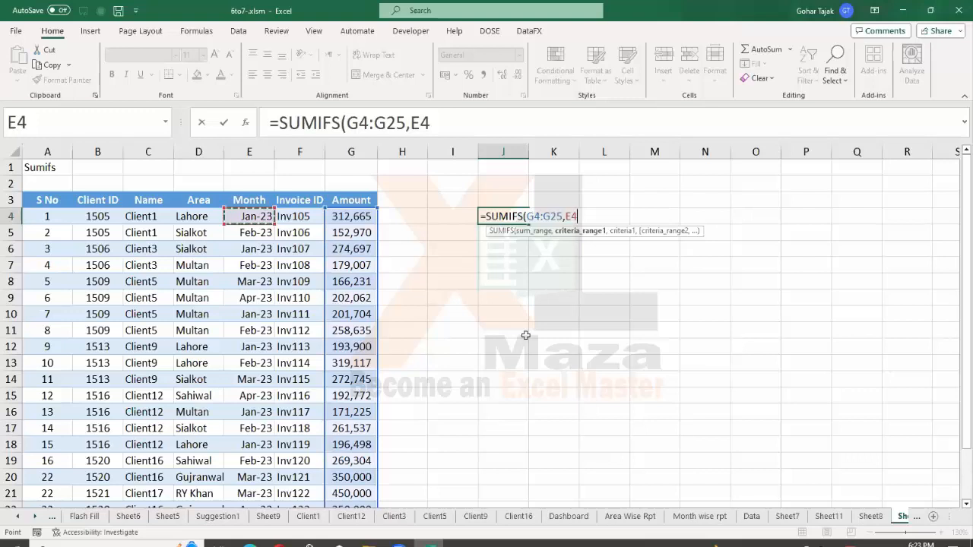
key("ctrl+shift+Down")
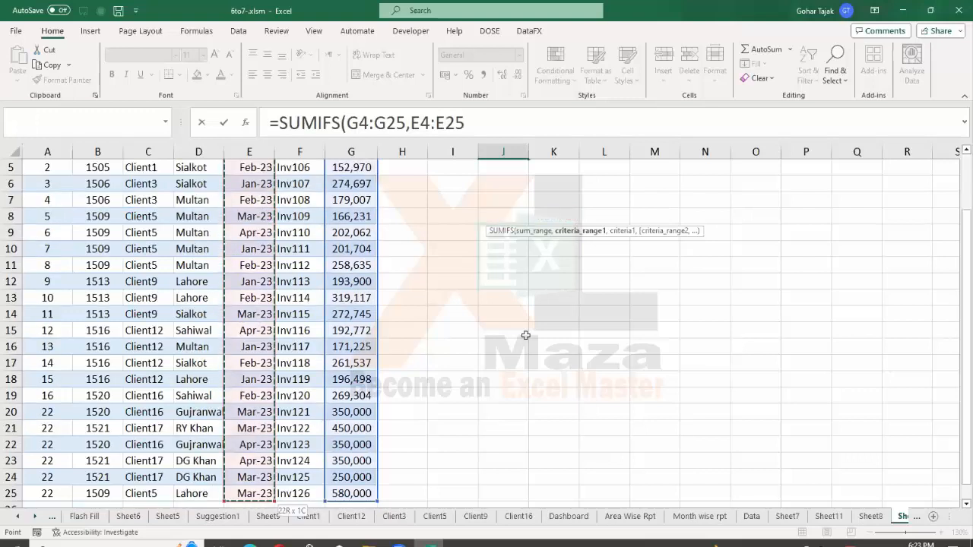
scroll(525, 335, "up", 2)
type(",")
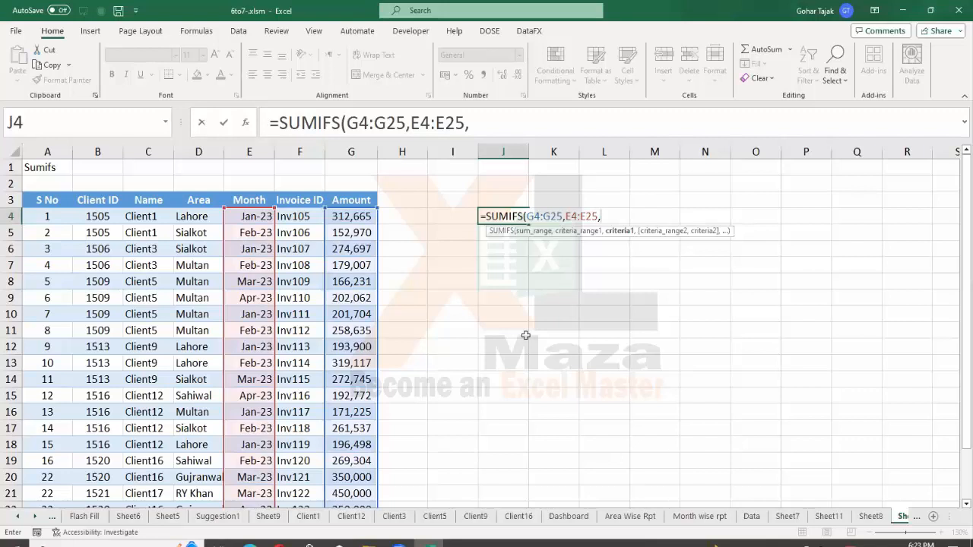
key("Up")
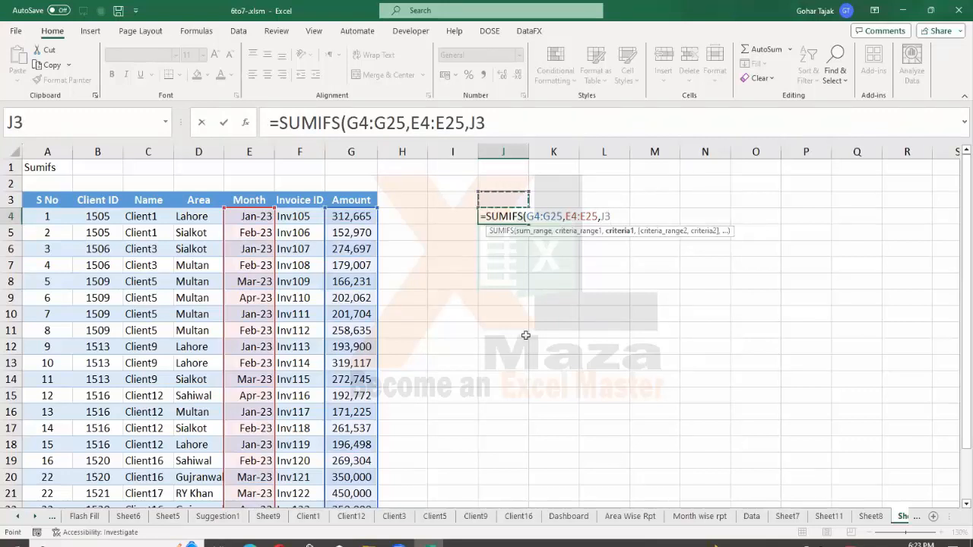
key("Return")
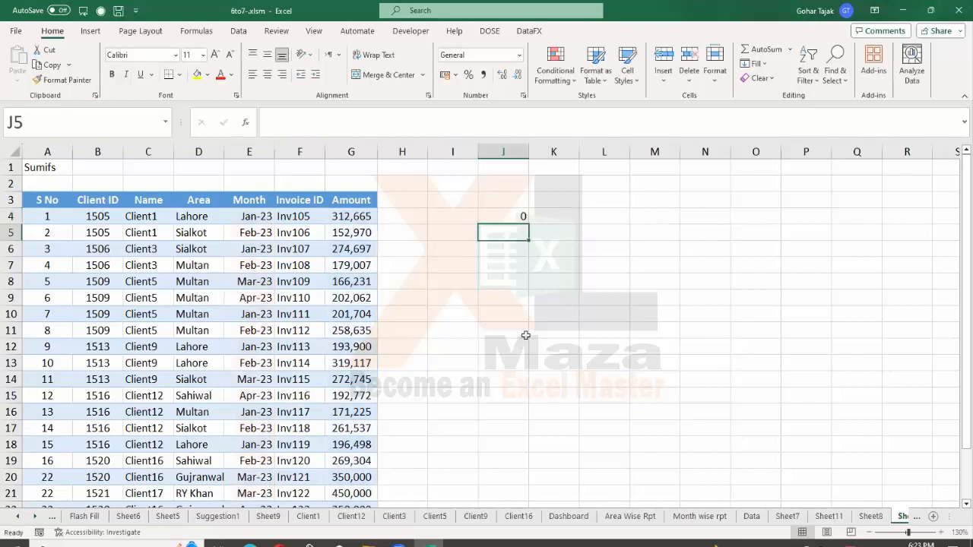
Enter Jan 2023 as the month criterion in cell J3 and check the formula below it.
key("Up")
key("F2")
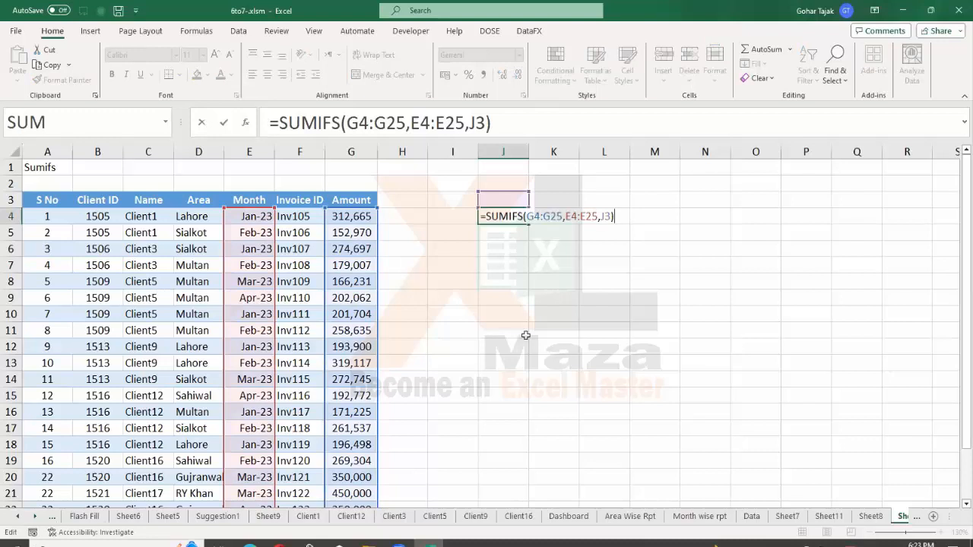
key("Escape")
key("Up")
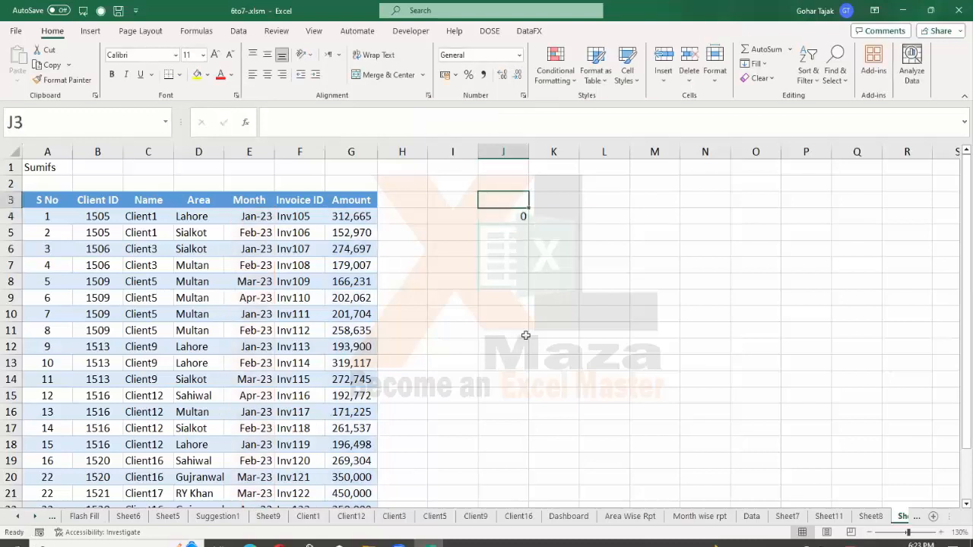
type("Jan 2023")
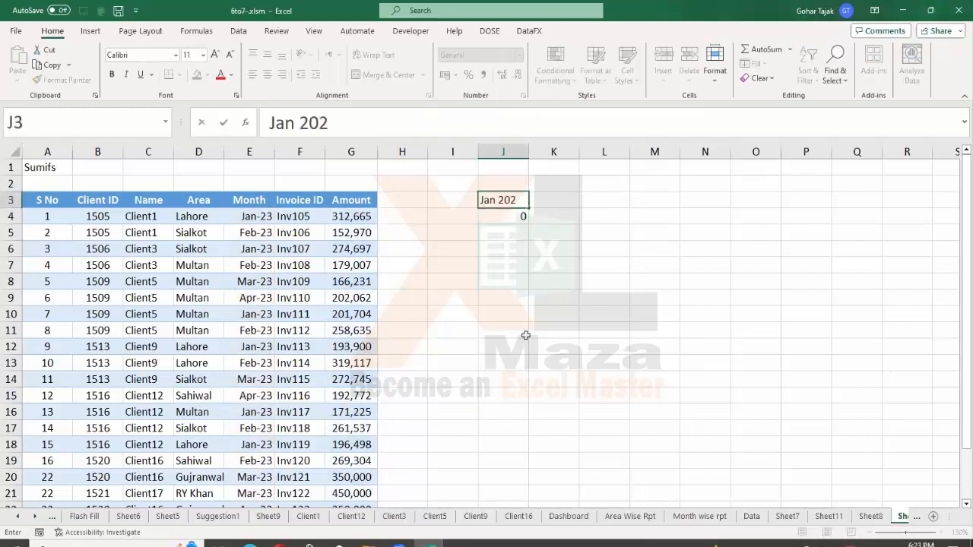
key("Return")
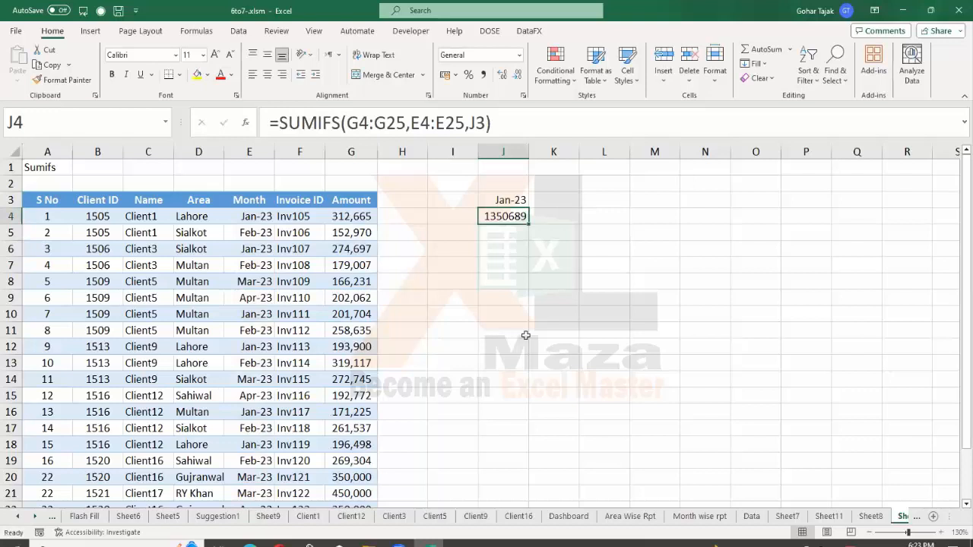
key("F2")
key("Escape")
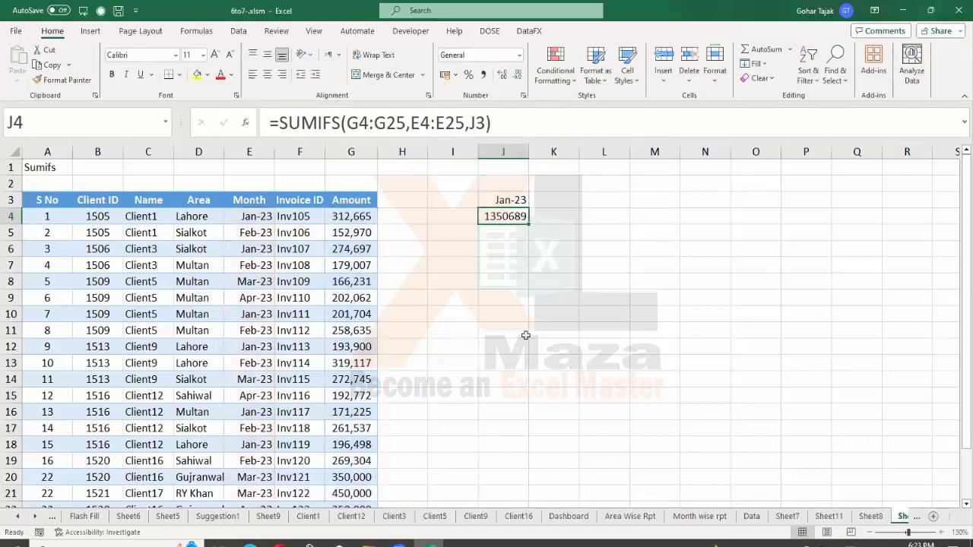
Examine the table's Month and Amount columns that the SUMIFS formula uses.
key("Left")
key("Left")
key("Left")
key("Left")
key("Left")
key("ctrl+shift+Down")
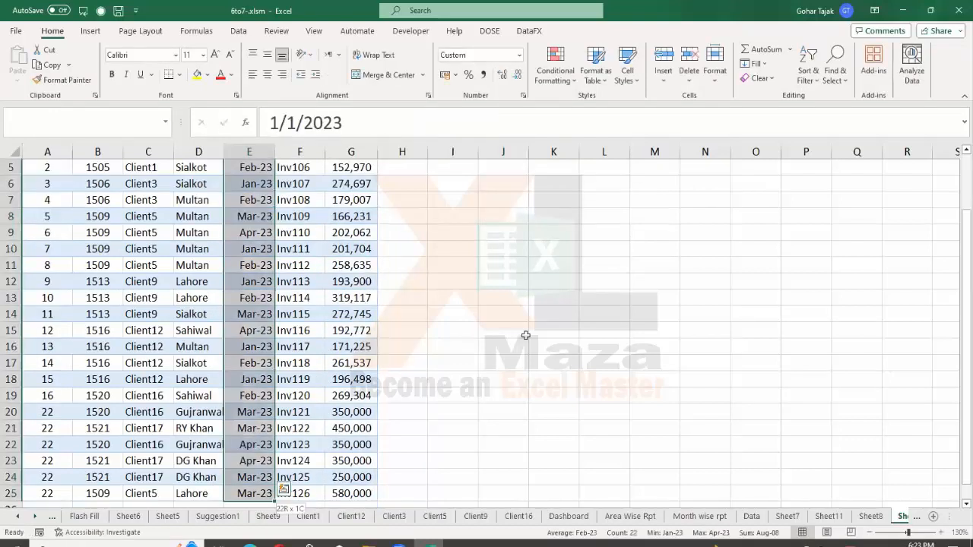
key("Up")
key("Down")
key("Right")
key("Right")
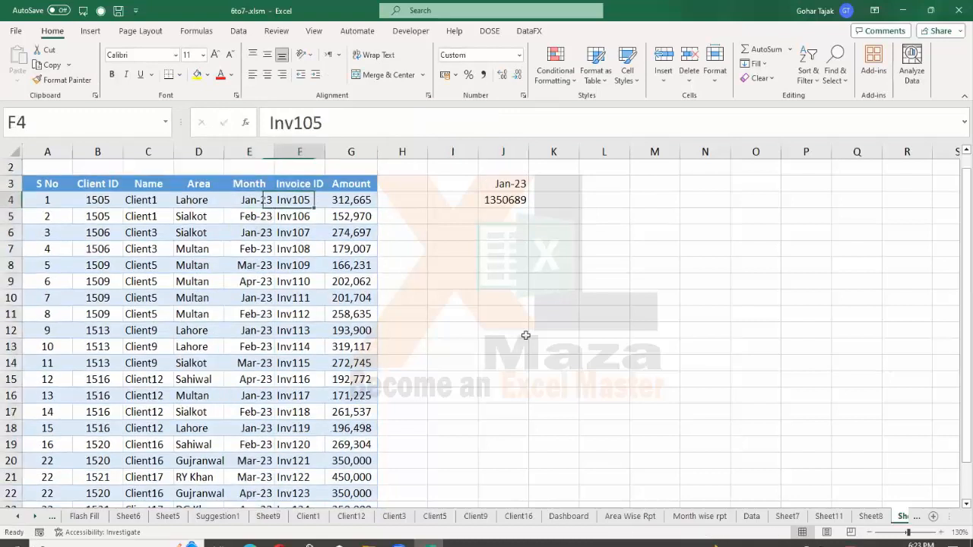
key("Down")
key("Left")
key("Left")
key("Down")
key("Down")
key("Down")
key("Down")
key("Right")
key("Right")
key("Down")
key("Down")
key("Down")
key("Down")
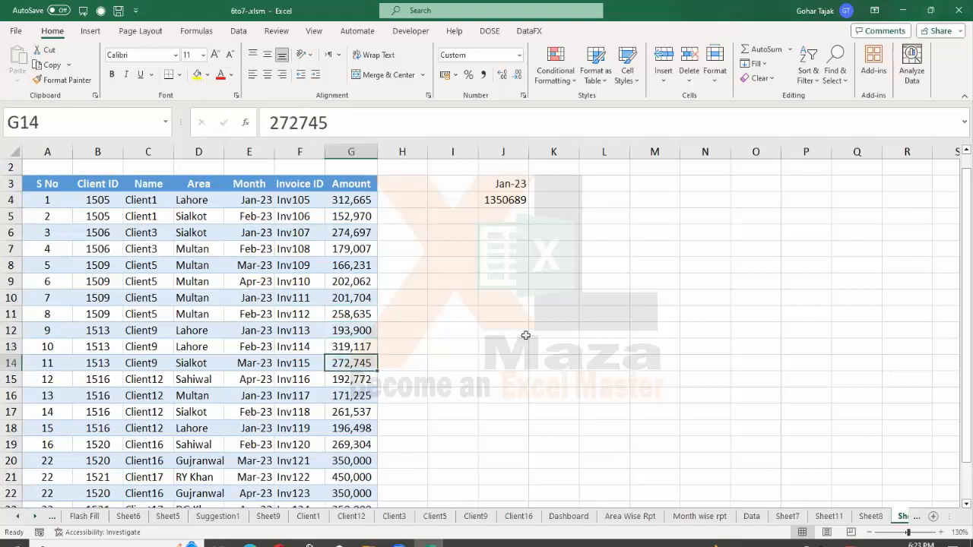
Review the ranges and the criterion referenced by the SUMIFS formula in cell J4.
key("ctrl+Up")
key("Right")
key("Right")
key("Down")
key("Right")
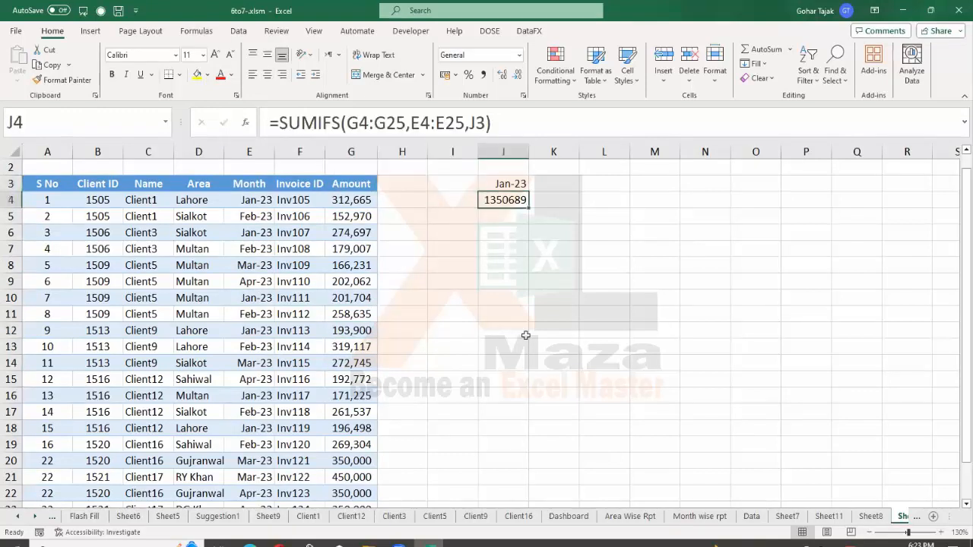
key("F2")
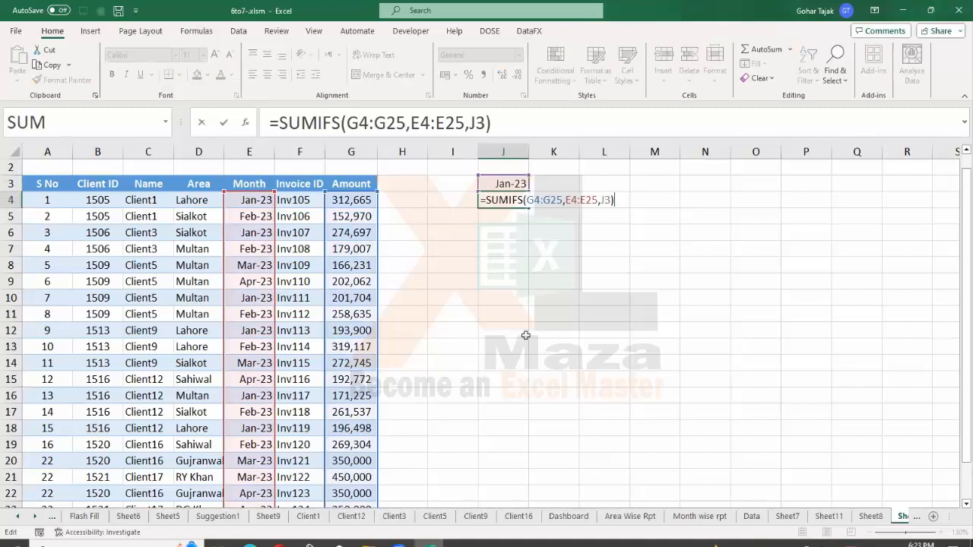
key("ctrl+Return")
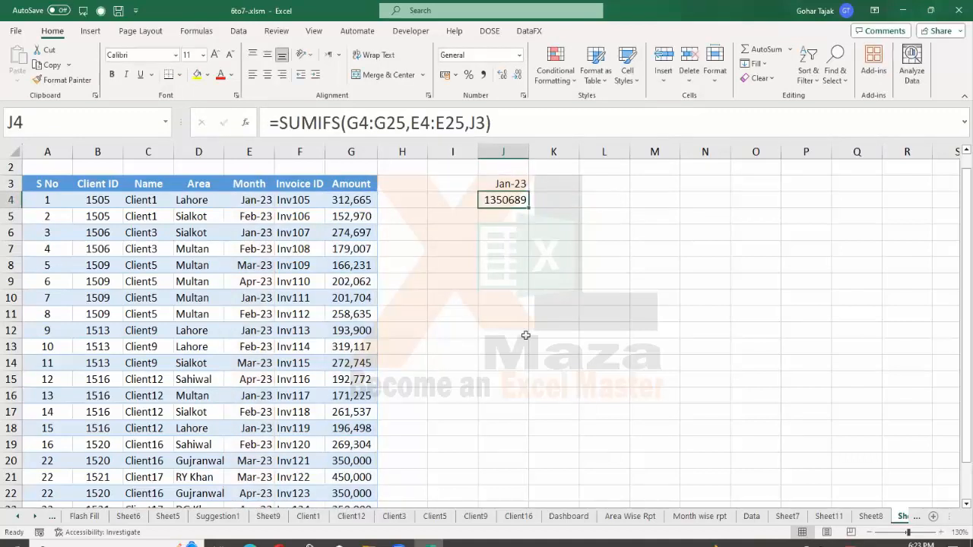
Enter Lahore as the area criterion in cell K3, beside the month criterion.
key("Up")
key("Right")
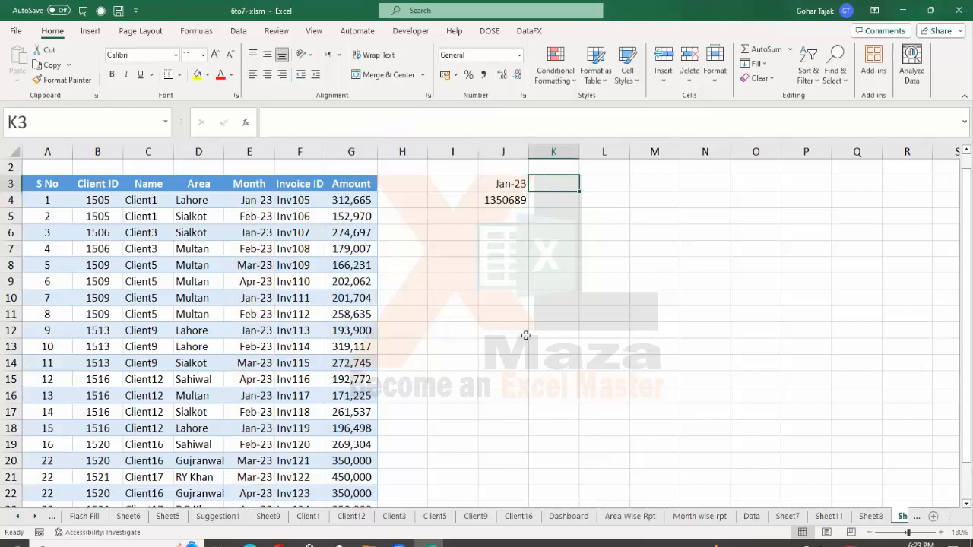
type("Lahore")
key("Return")
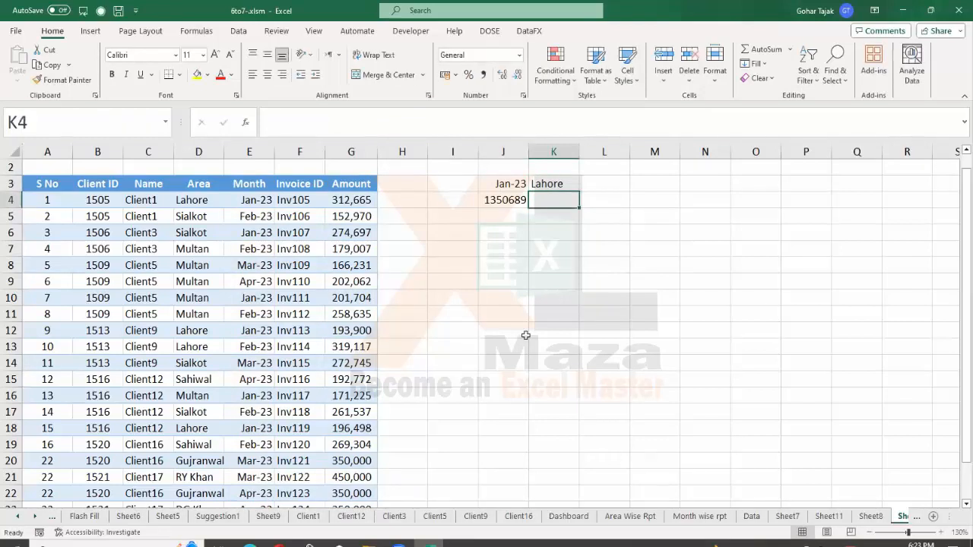
Rename the Amount column header in cell G3 as Sale.
key("Up")
key("Left")
key("Left")
key("Left")
key("Left")
type("Sale")
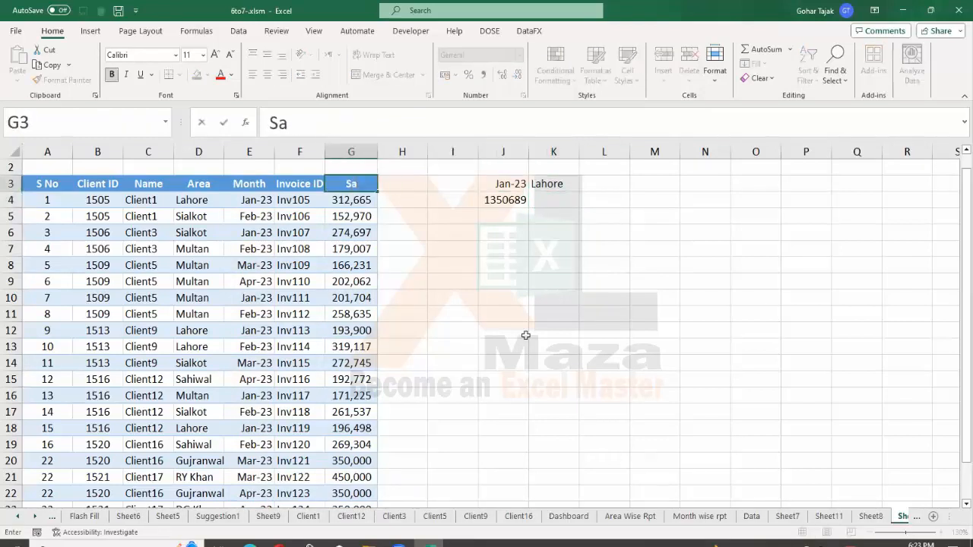
key("Right")
Extend the SUMIFS formula in J4 with the Area range D4:D25 as second criteria range and K3 as its criterion.
key("Right")
key("Right")
key("Right")
key("Down")
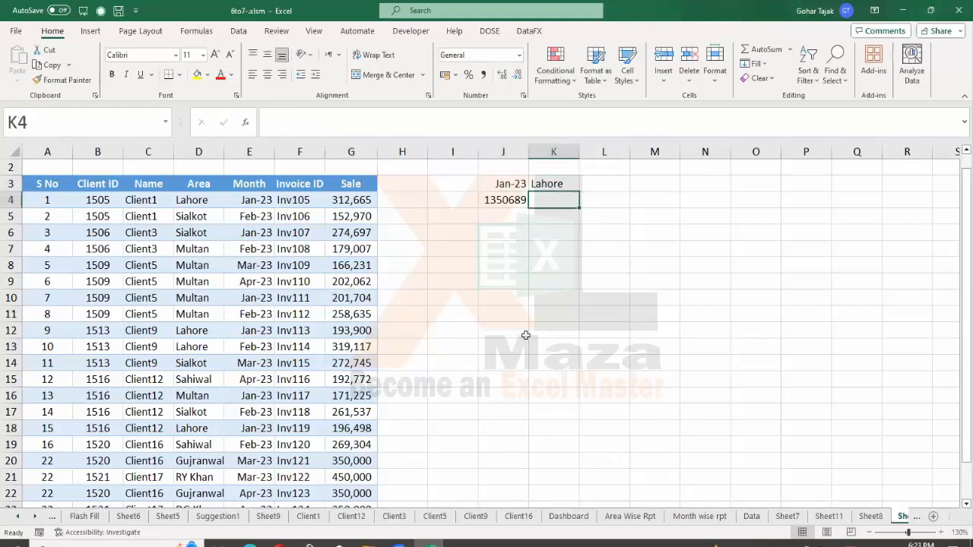
key("Left")
key("F2")
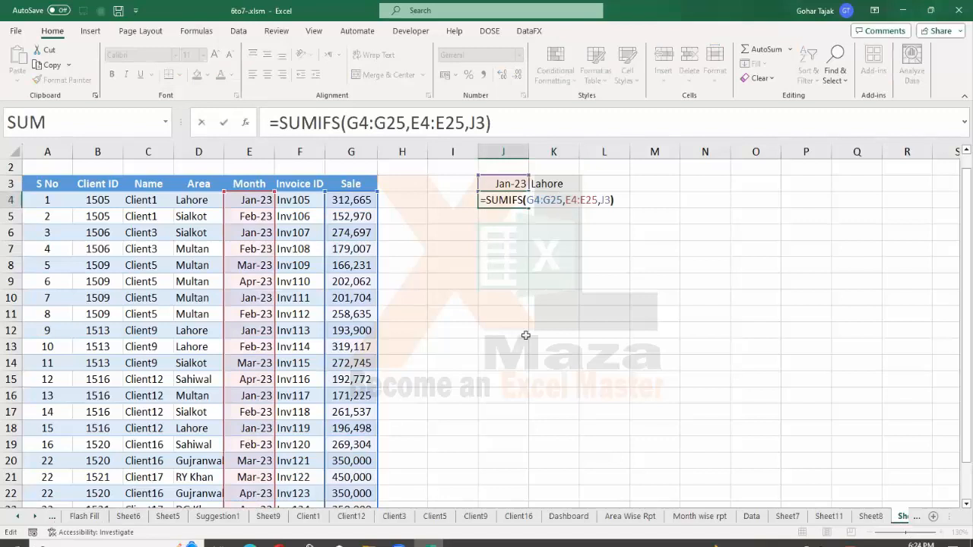
key("Left")
type(",")
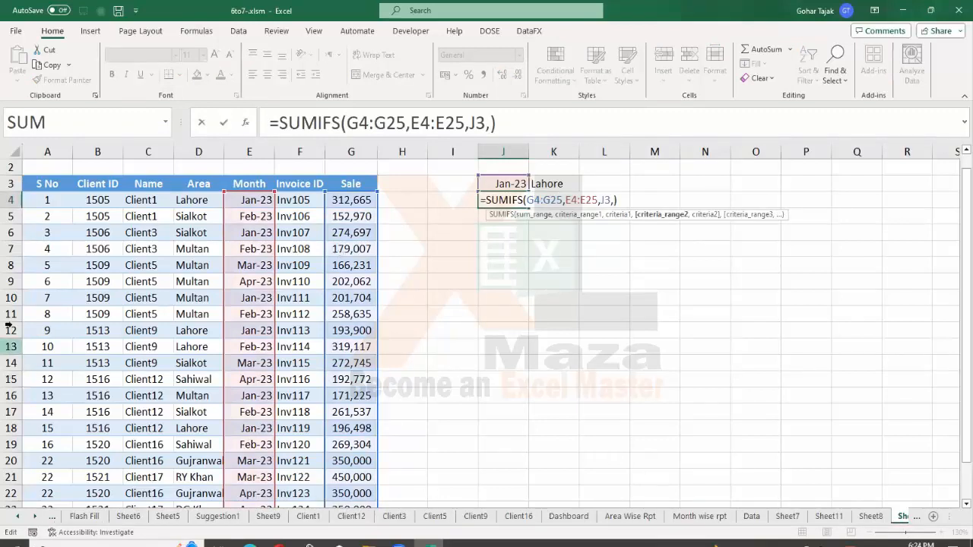
left_click_drag(182, 205, 234, 303)
scroll(234, 302, "up", 2)
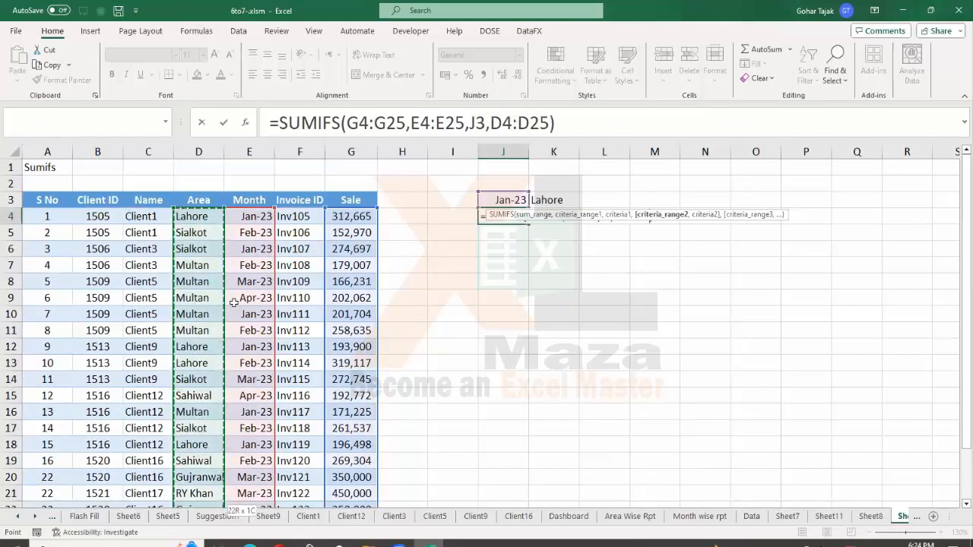
type(",")
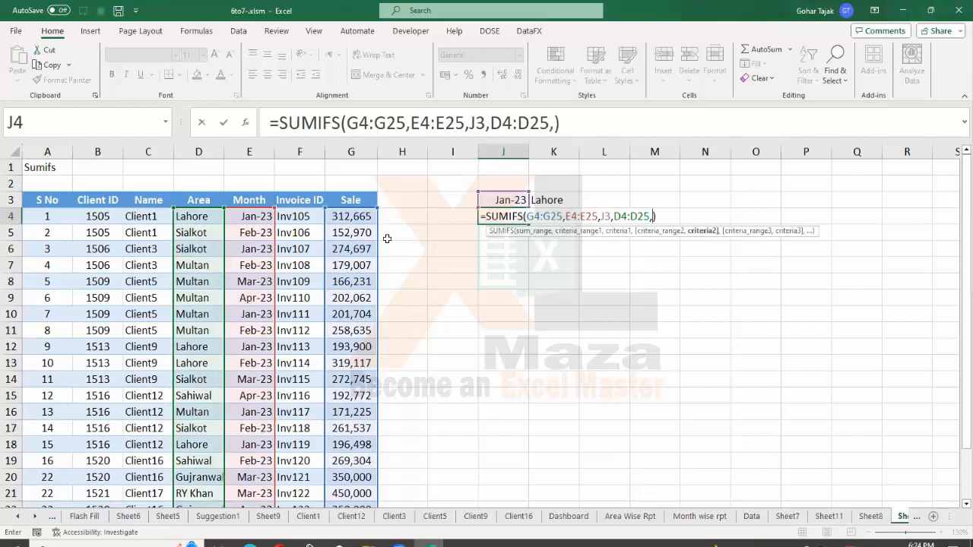
left_click(560, 200)
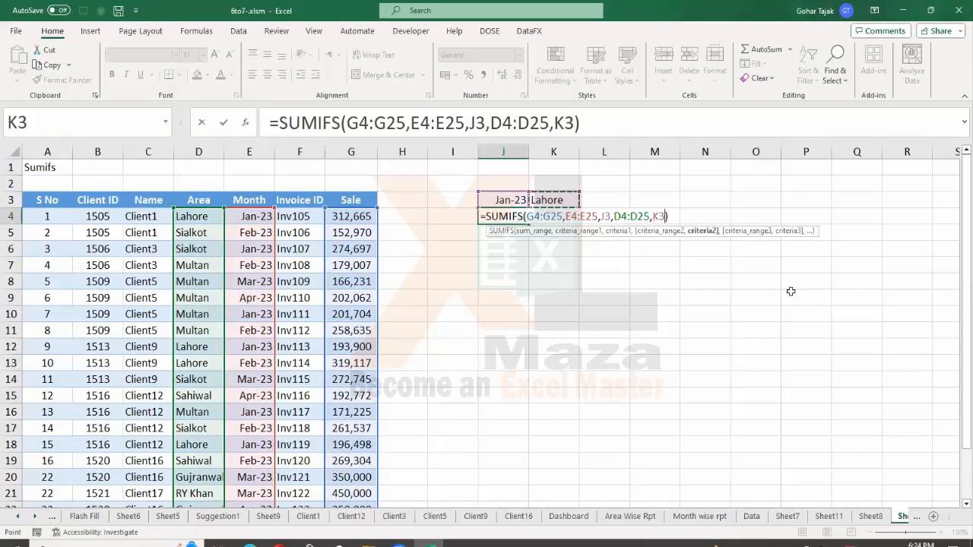
key("Return")
Change the area criterion in cell K3 to Multan.
key("Up")
key("Up")
key("Right")
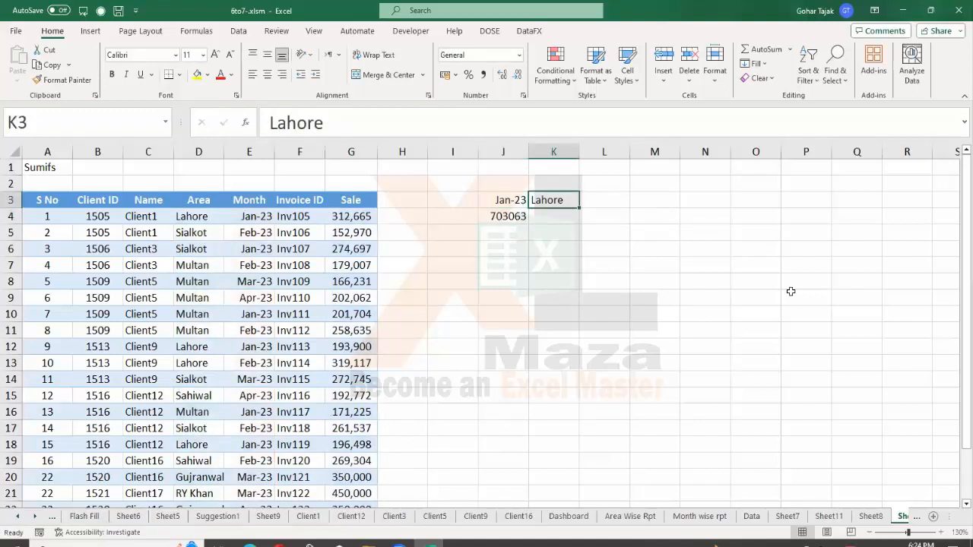
type("Multan")
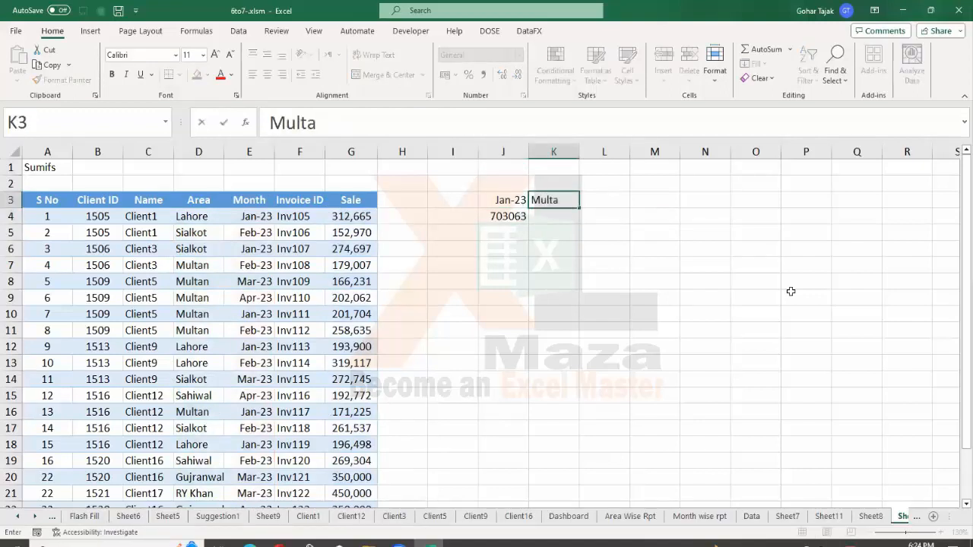
key("Return")
key("Up")
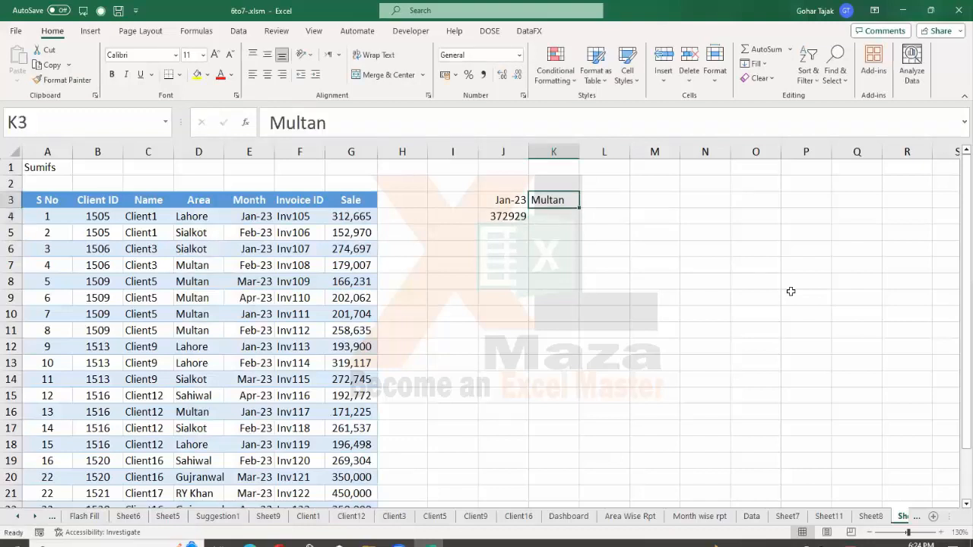
Change the month criterion in cell J3 to Feb 2023.
key("Left")
key("Down")
key("Up")
type("Fe")
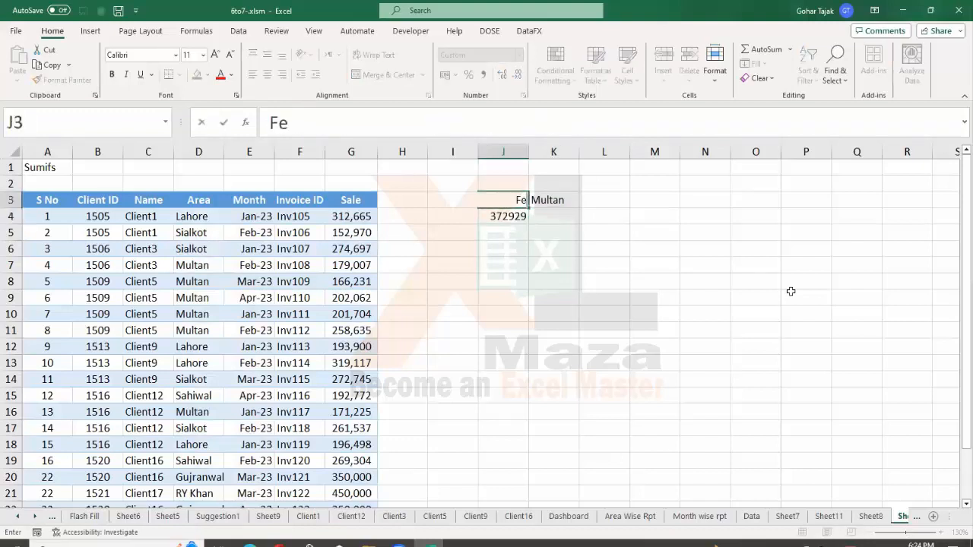
type("b 2023")
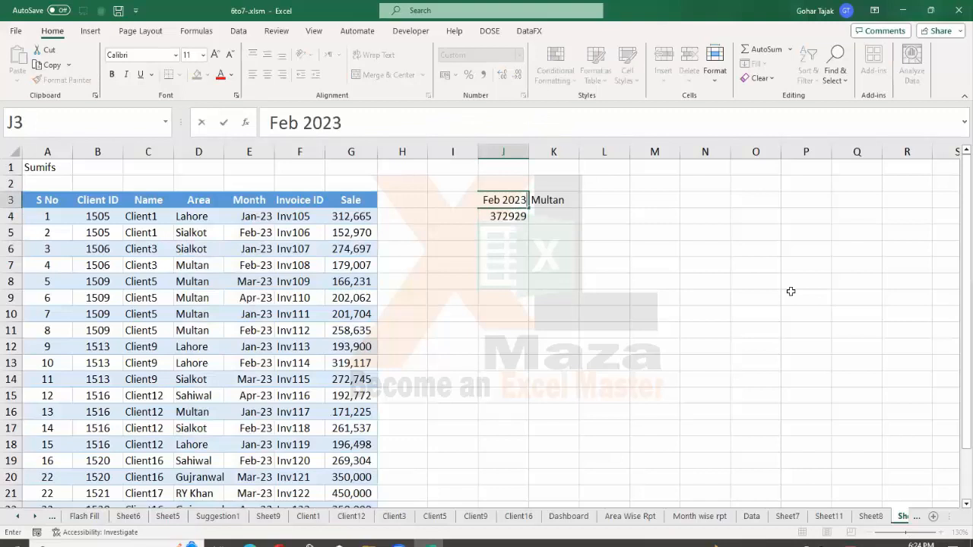
key("Return")
Set the month criterion in cell J3 to Mar 2023.
key("Up")
type("Mar 2023")
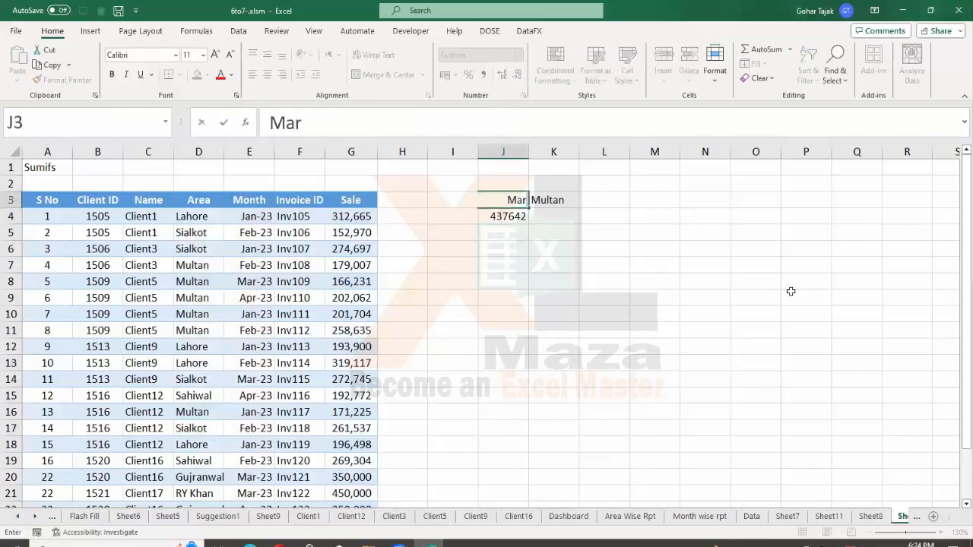
key("Return")
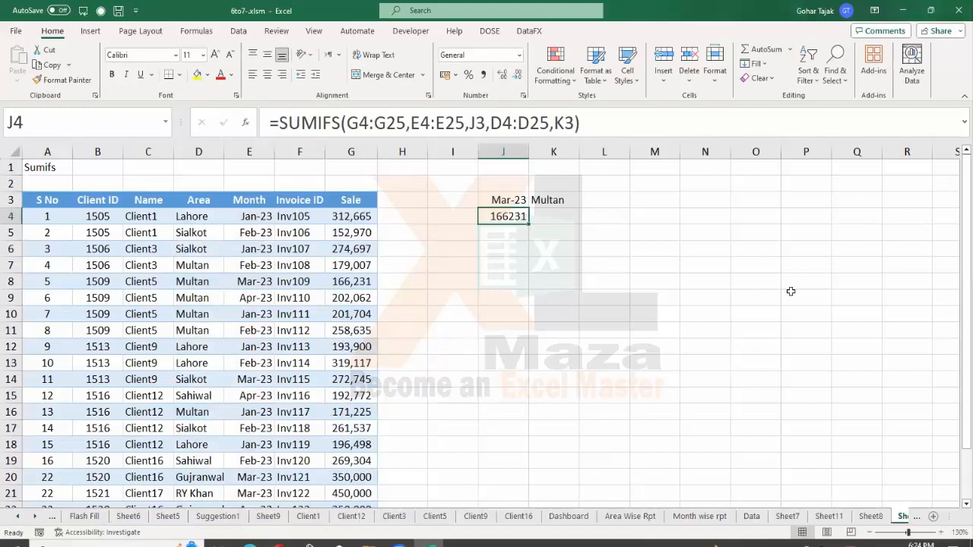
key("Up")
key("Right")
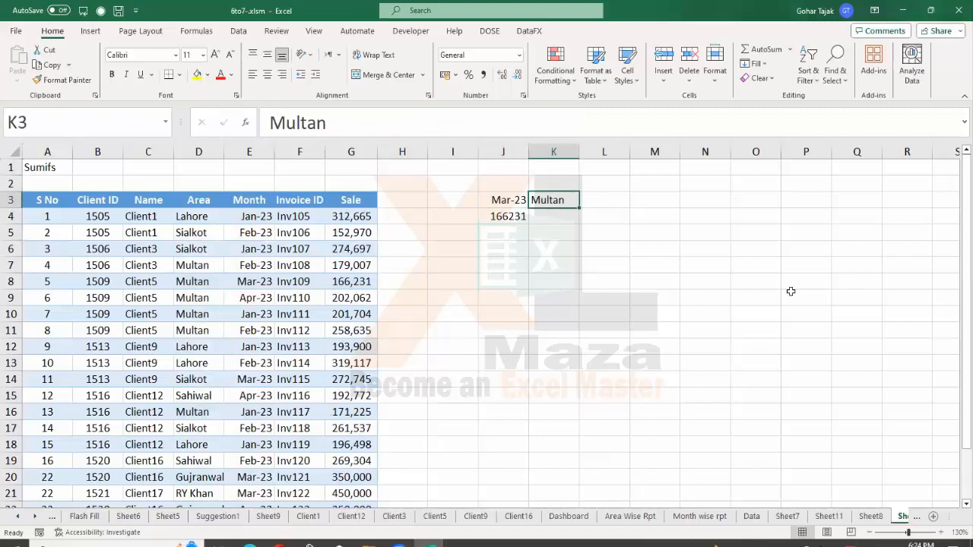
Extend the SUMIFS formula in J4 with the Name range C4:C25 as third criteria range and I3 as its criterion.
key("Left")
key("Down")
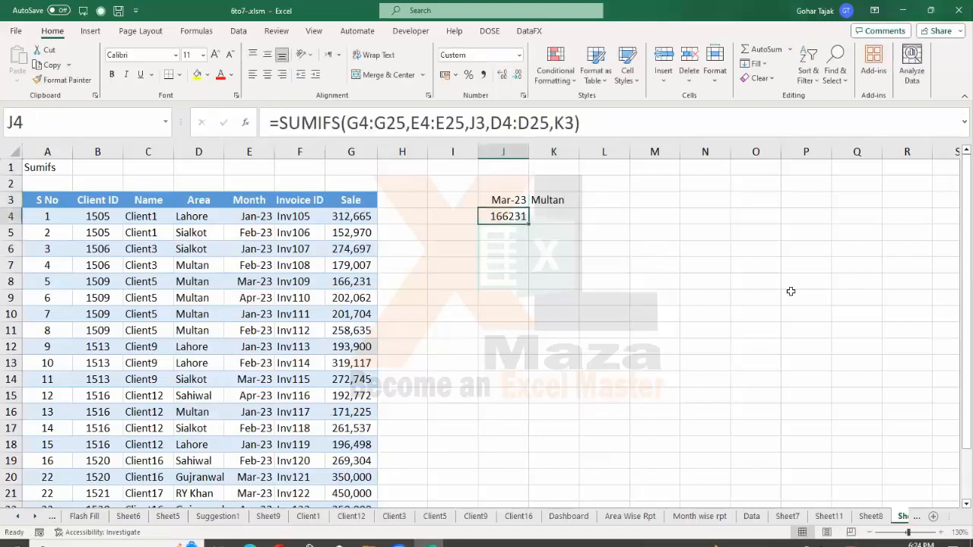
key("F2")
key("Left")
type(",")
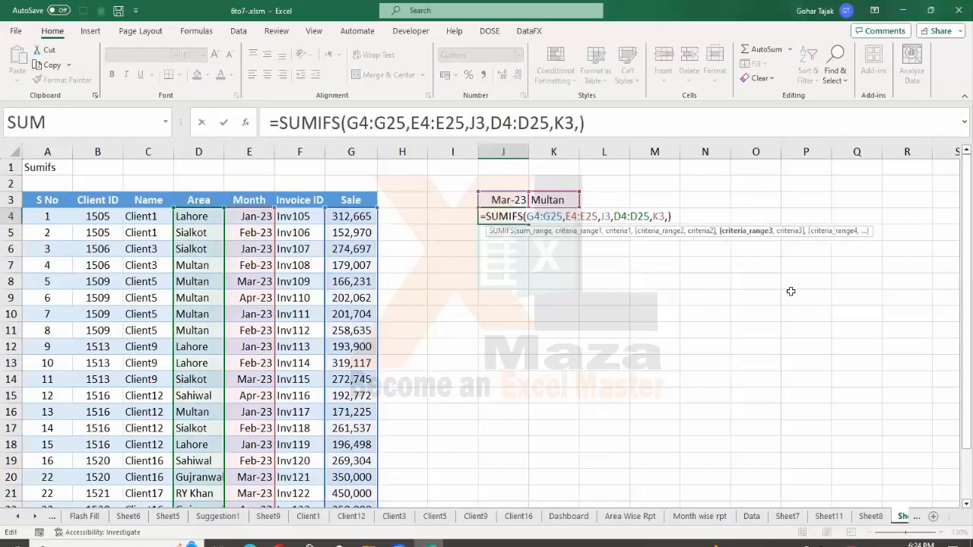
left_click(124, 216)
key("ctrl+shift+Down")
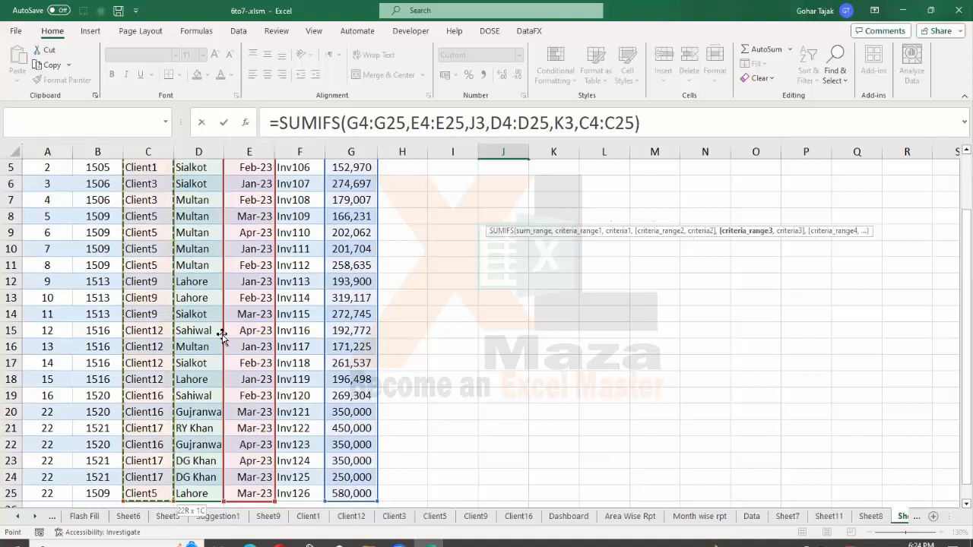
scroll(243, 334, "down", 2)
scroll(241, 335, "up", 3)
scroll(242, 335, "up", 1)
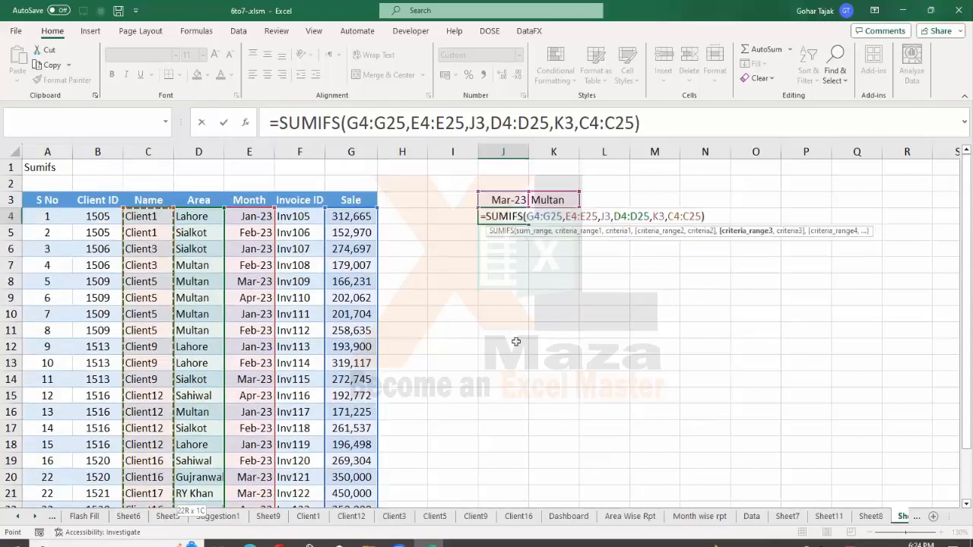
type(",")
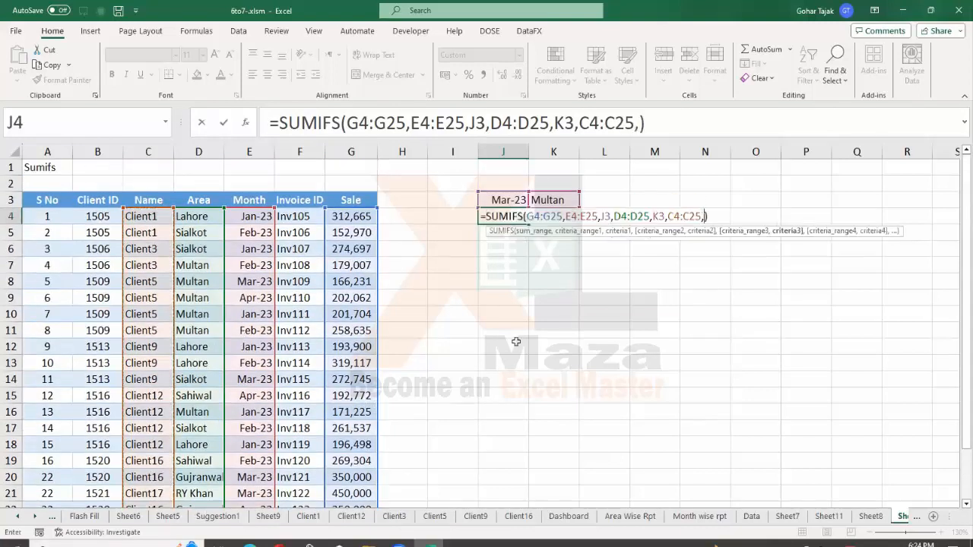
left_click(452, 194)
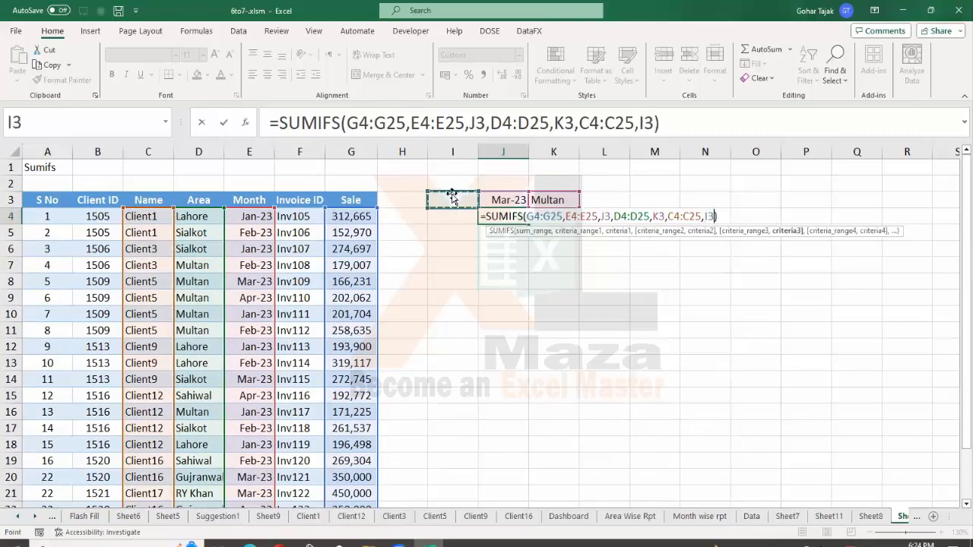
key("Return")
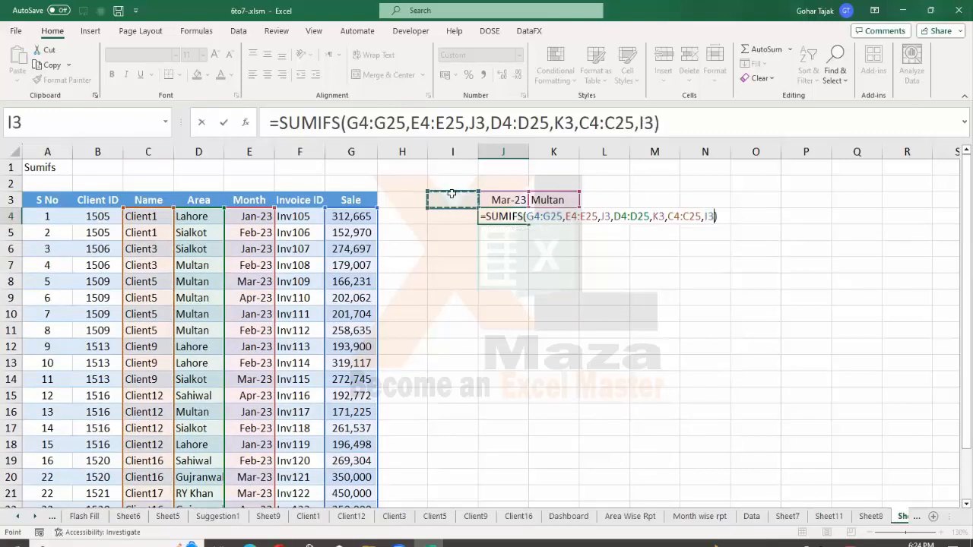
Enter Client1 as the client name criterion in cell I3.
key("Up")
key("Up")
key("Right")
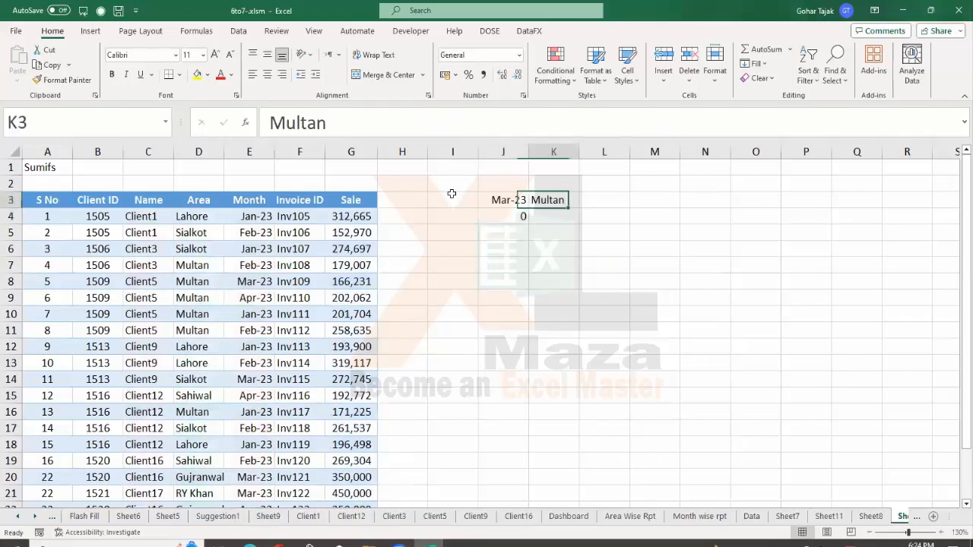
key("Left")
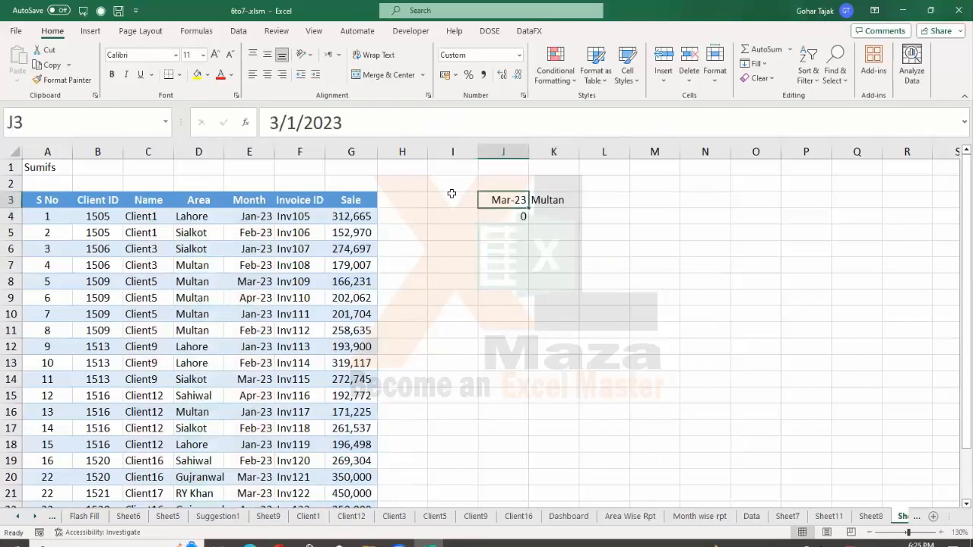
key("Left")
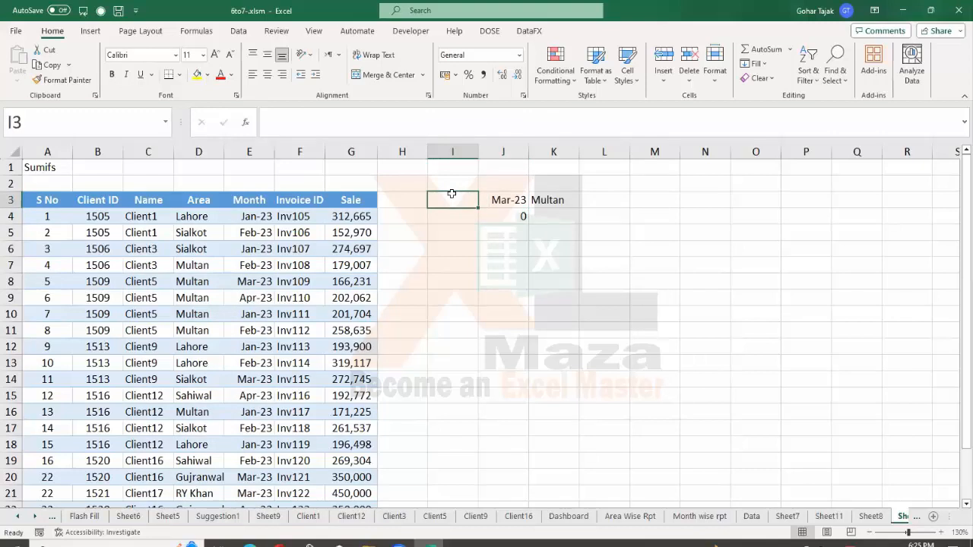
type("Client")
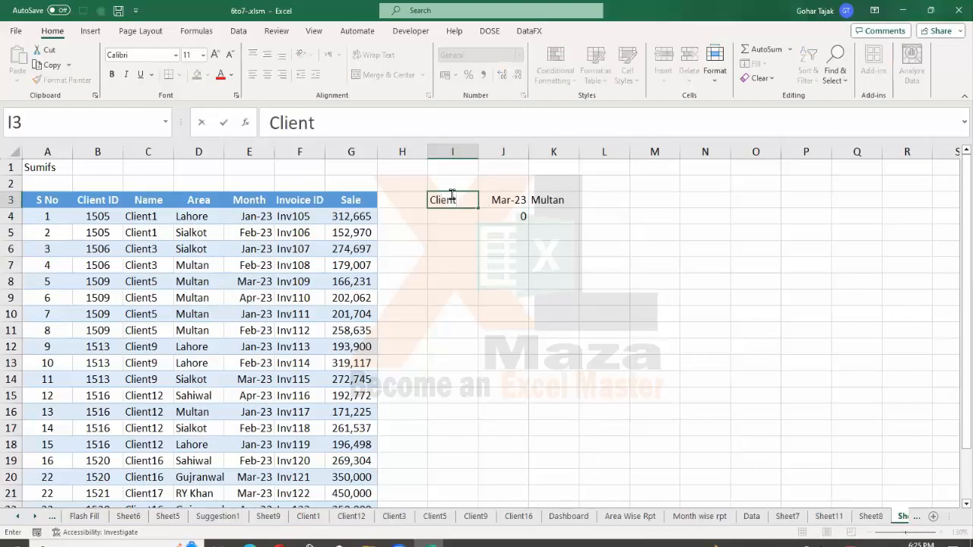
type("1")
key("Return")
key("Up")
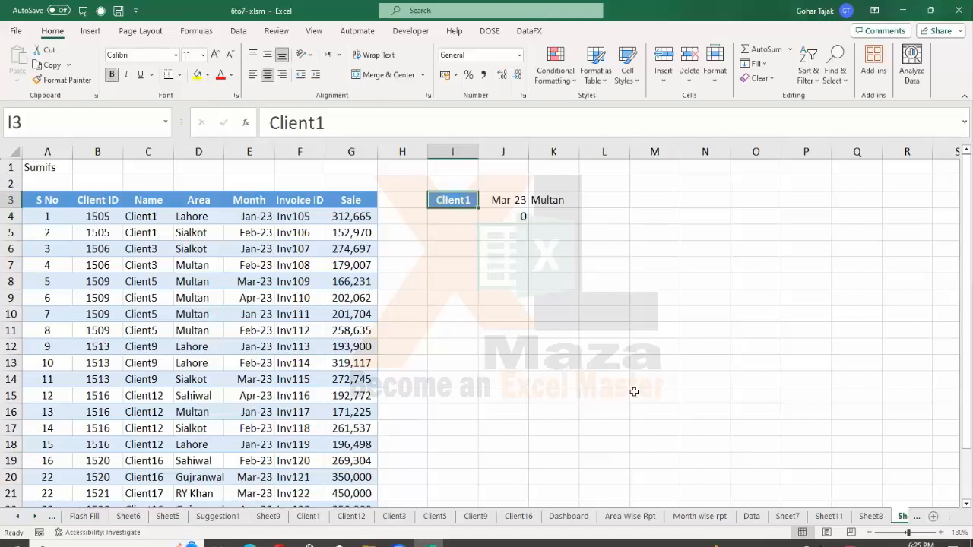
Change the client name criterion in cell I3 to Client5.
key("Right")
key("Right")
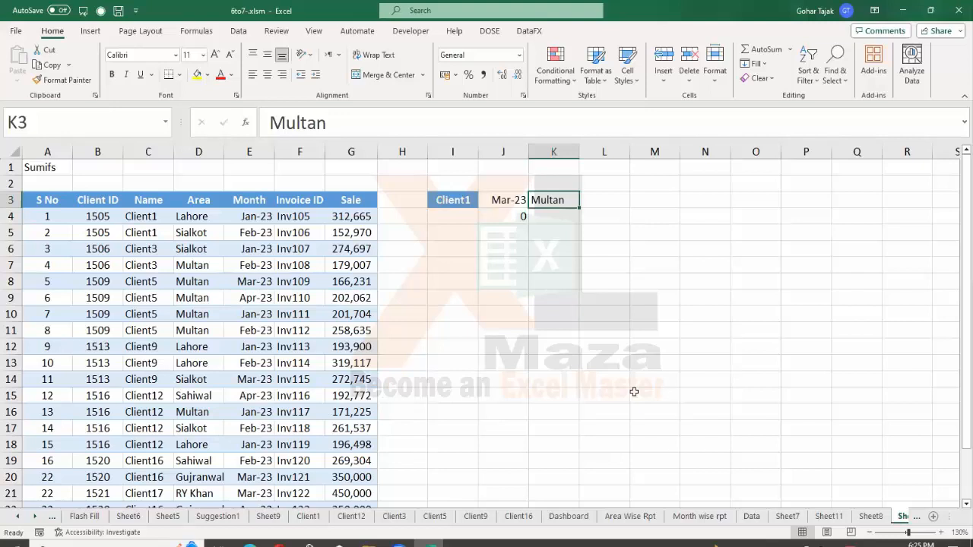
key("Down")
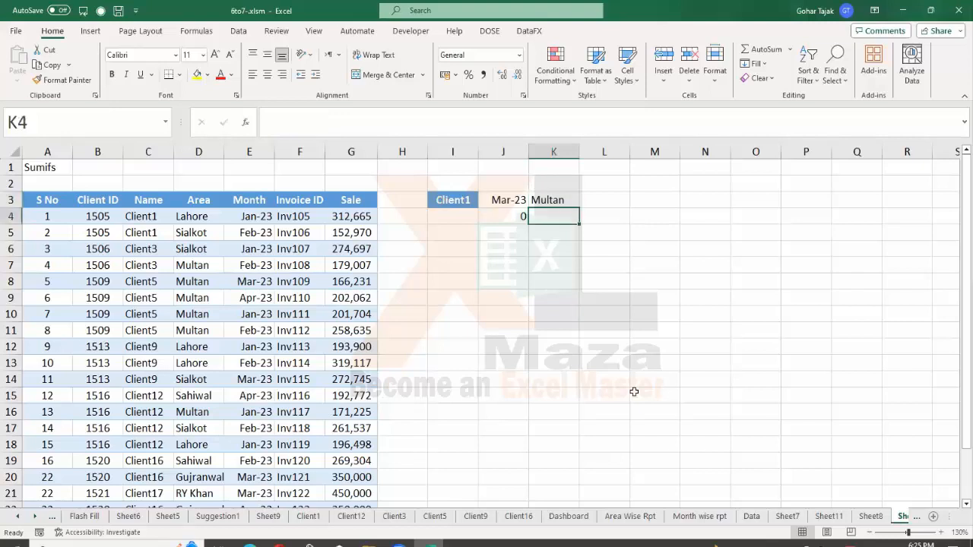
key("Left")
key("Up")
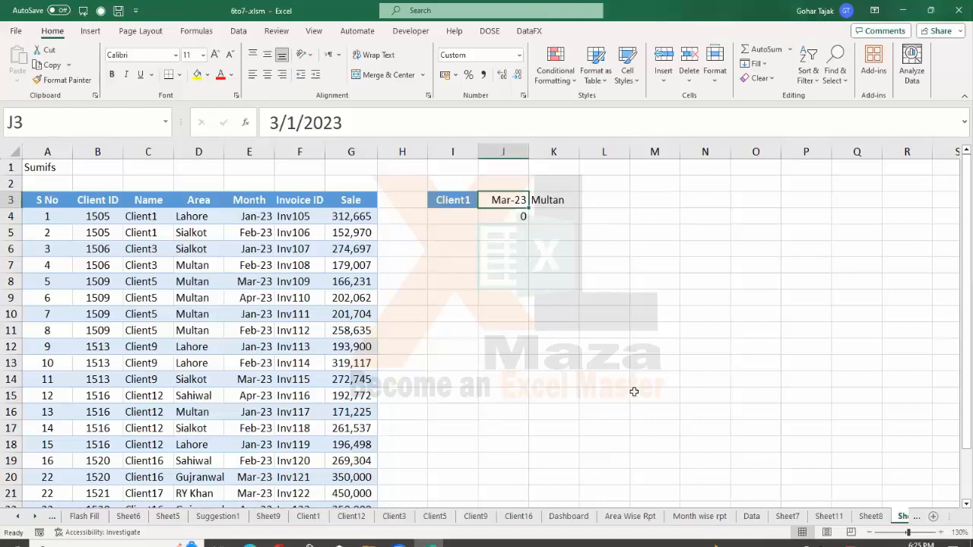
key("Left")
key("F2")
key("shift+Left")
type("5")
key("Return")
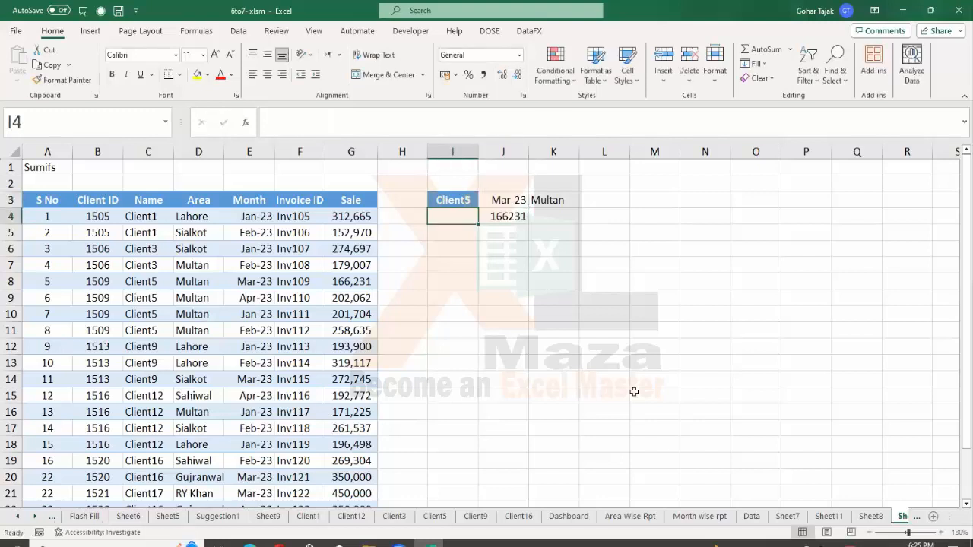
Check the SUMIFS formula in J4 against the client, month and area criteria in I3:K3.
key("Up")
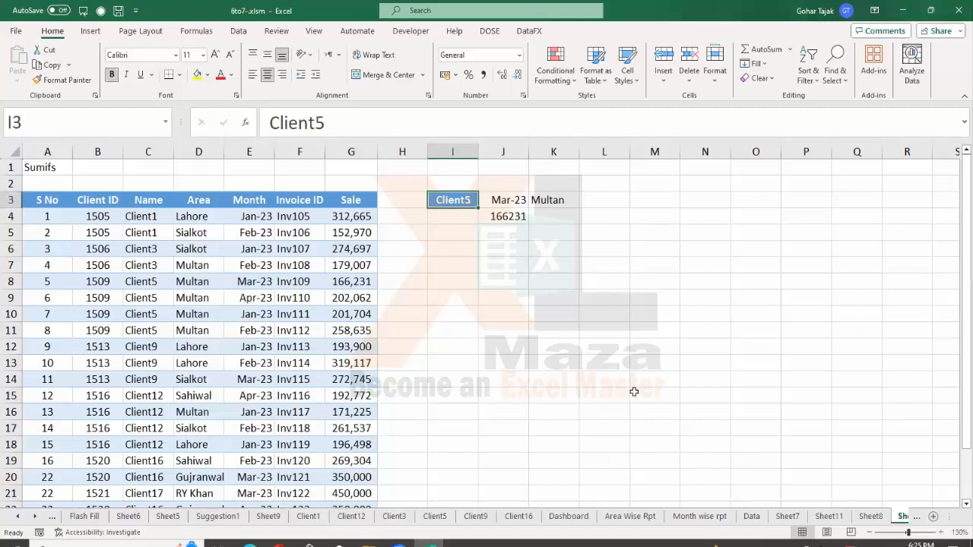
key("Right")
key("Right")
key("Left")
key("Down")
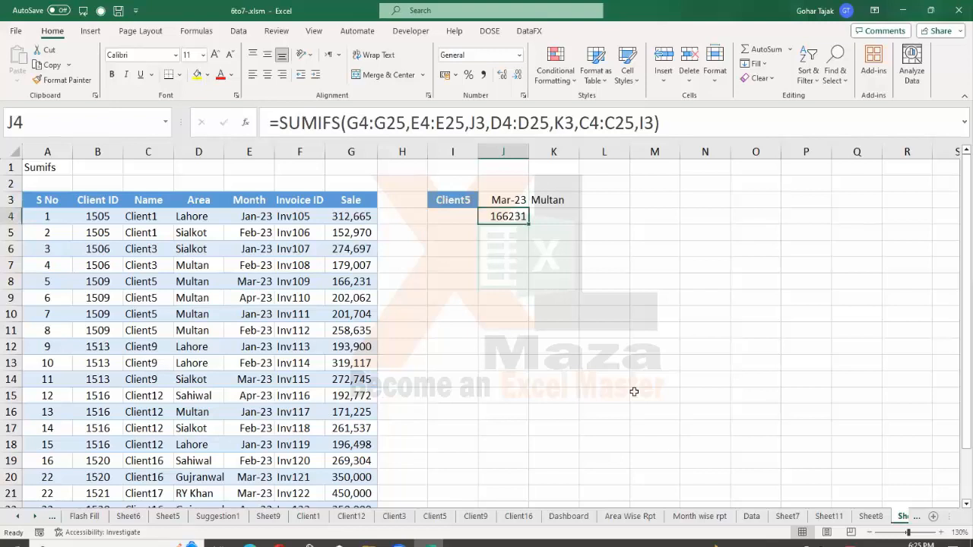
key("Left")
key("Left")
key("Up")
key("Right")
key("Right")
key("Down")
key("Left")
key("Left")
key("Left")
key("Left")
key("Right")
key("Right")
key("Right")
key("Right")
key("Up")
key("Left")
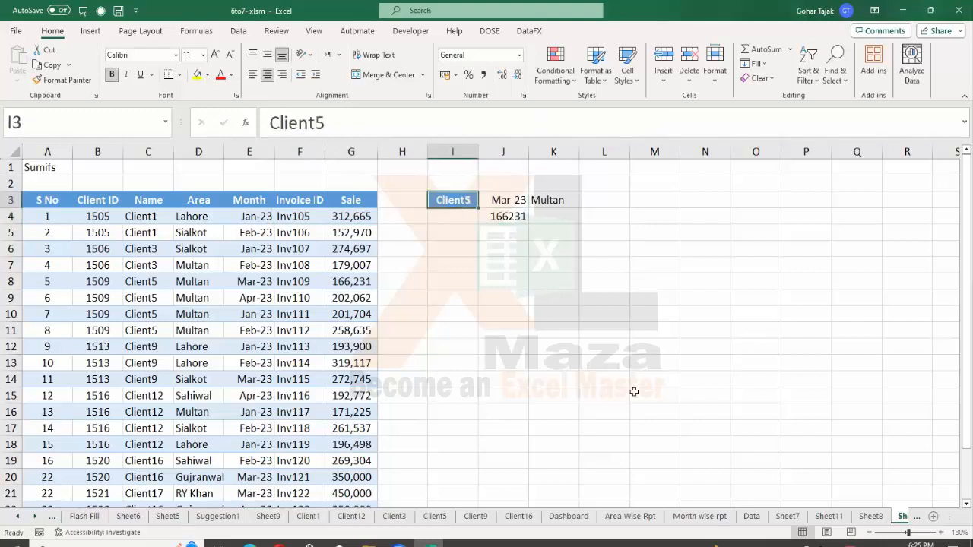
key("Down")
key("Down")
key("Down")
key("Down")
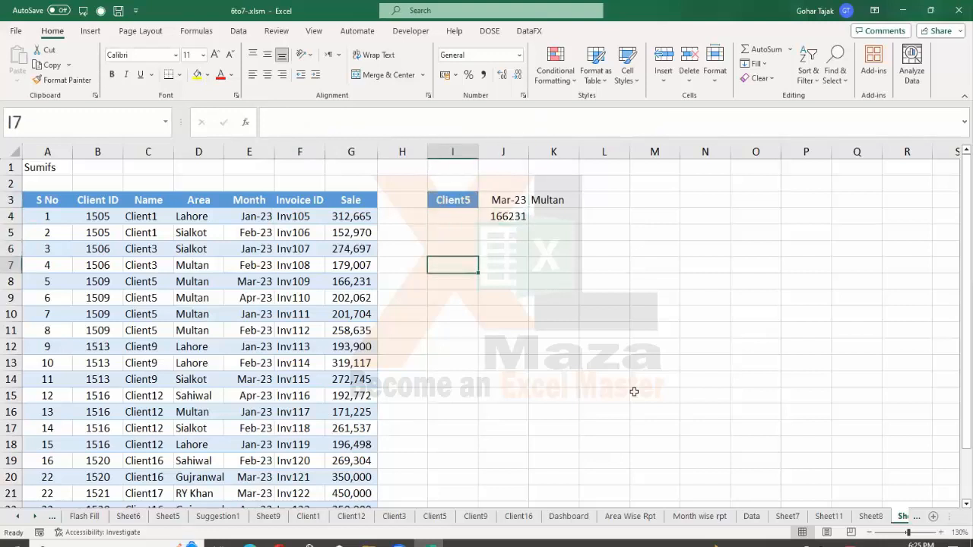
key("Up")
key("Left")
key("Left")
key("Left")
key("Up")
key("Up")
key("Right")
key("Right")
key("Right")
key("Down")
key("Down")
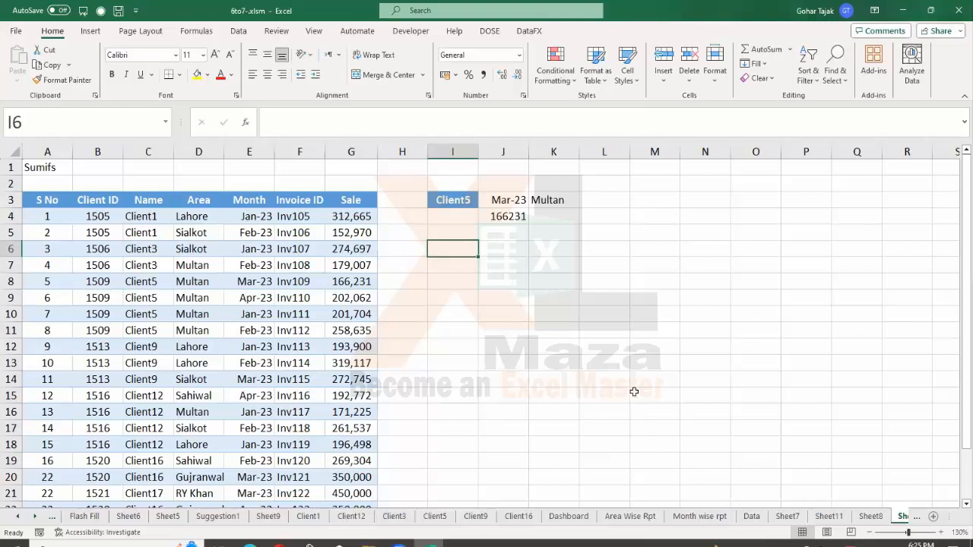
Examine the first entries of the table's Month column, starting at E4.
key("Left")
key("Left")
key("Left")
key("Left")
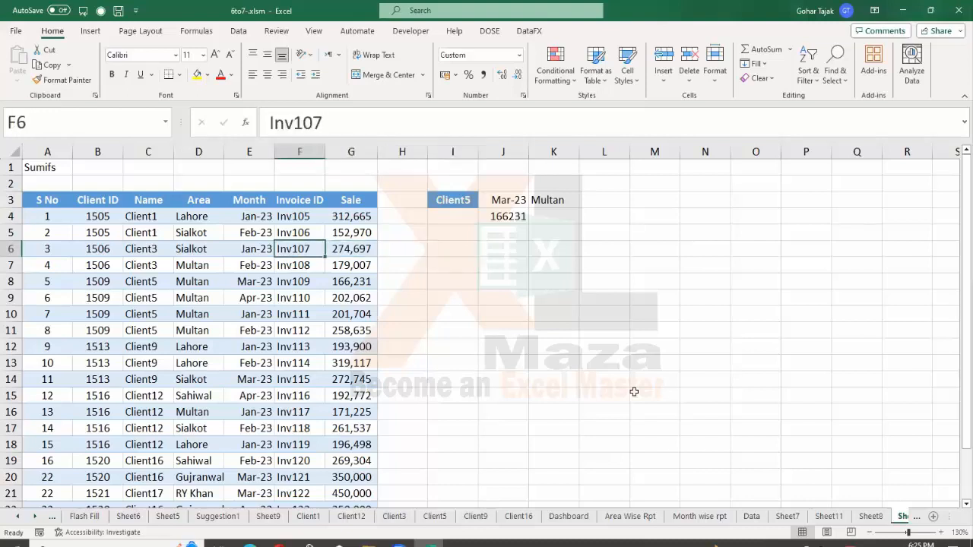
key("Up")
key("Up")
key("shift+Down")
key("shift+Down")
key("shift+Down")
key("shift+Down")
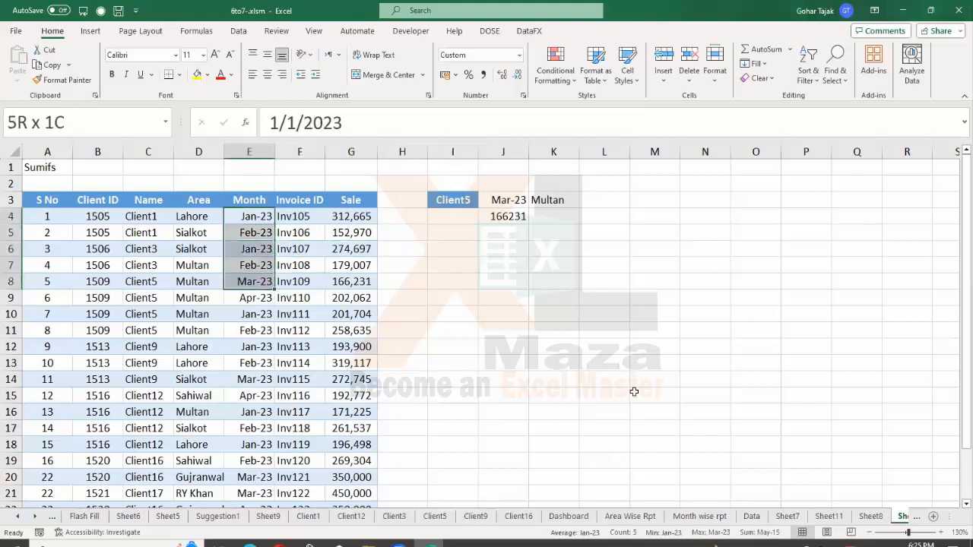
key("shift+Down")
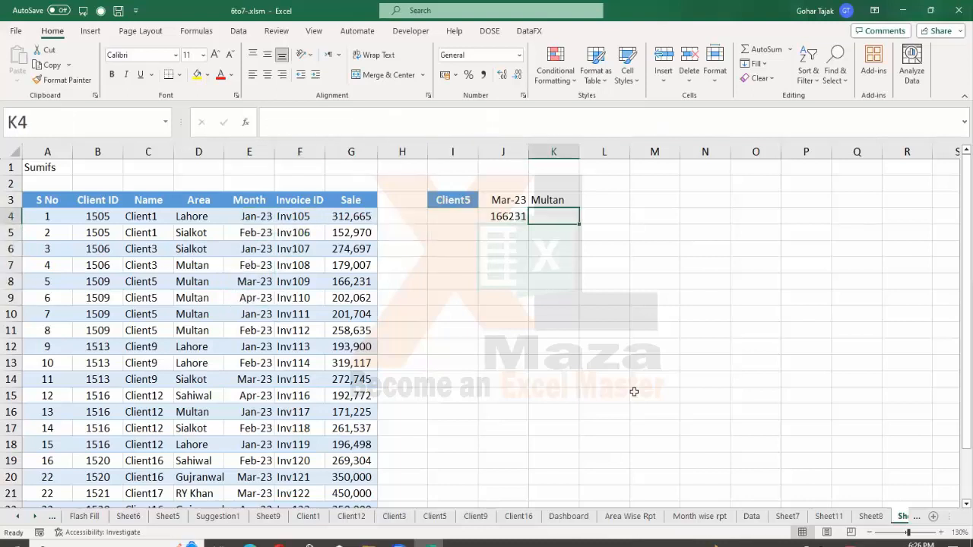
Enter Jan 2023 in cell I5 and fill the month series across to L5, ending at Apr-23.
key("Return")
key("Left")
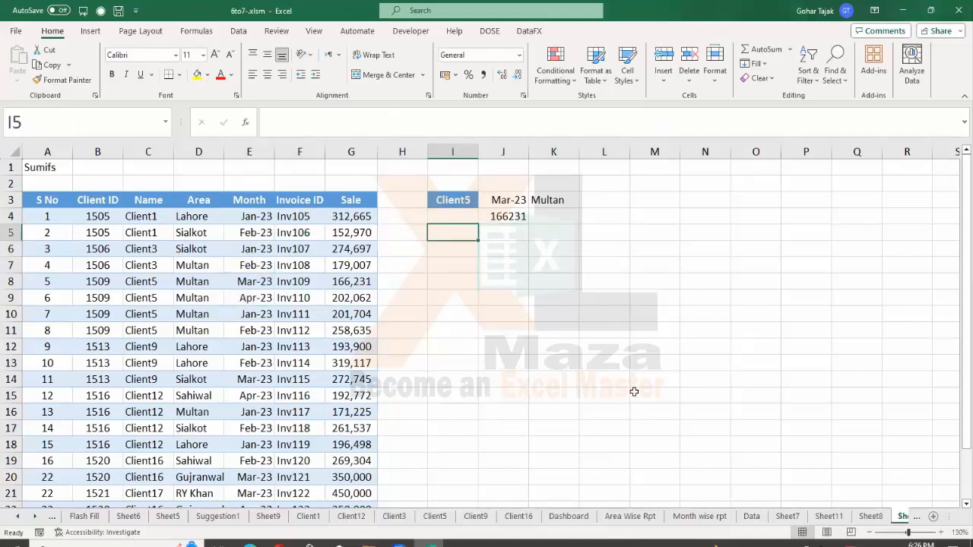
type("Jan 2023")
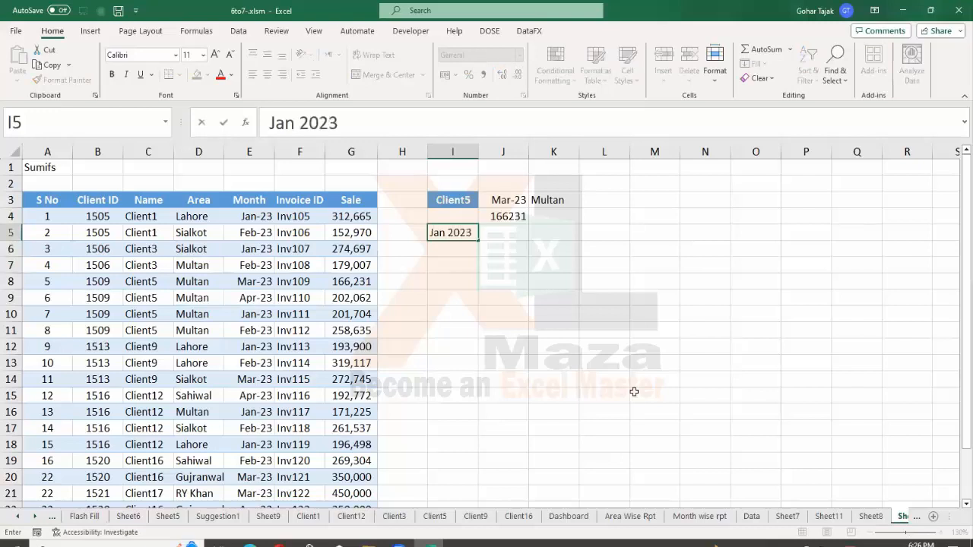
key("Tab")
type("Fe")
key("Escape")
key("Left")
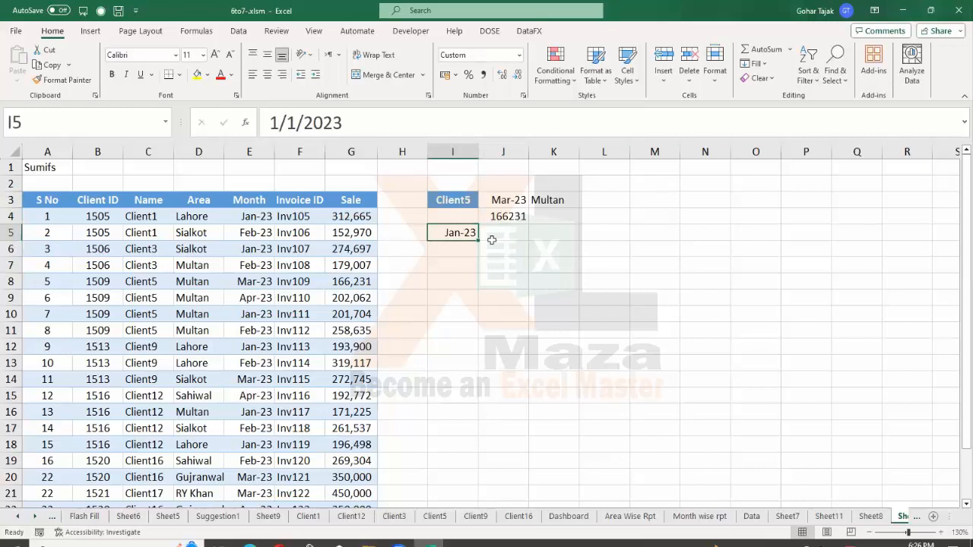
left_click_drag(478, 239, 619, 240)
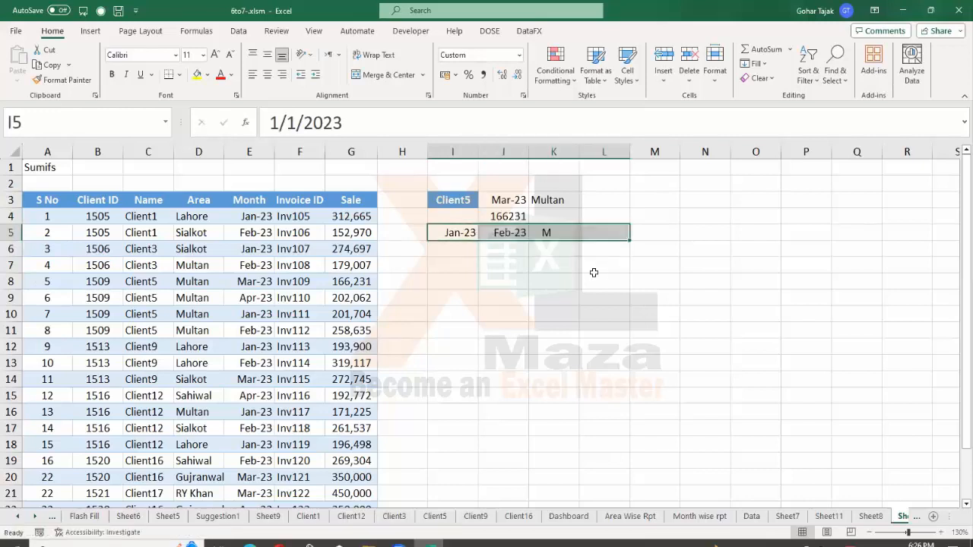
Insert a blank column before column I, in front of the Jan-23 heading.
key("Left")
key("Right")
key("ctrl+space")
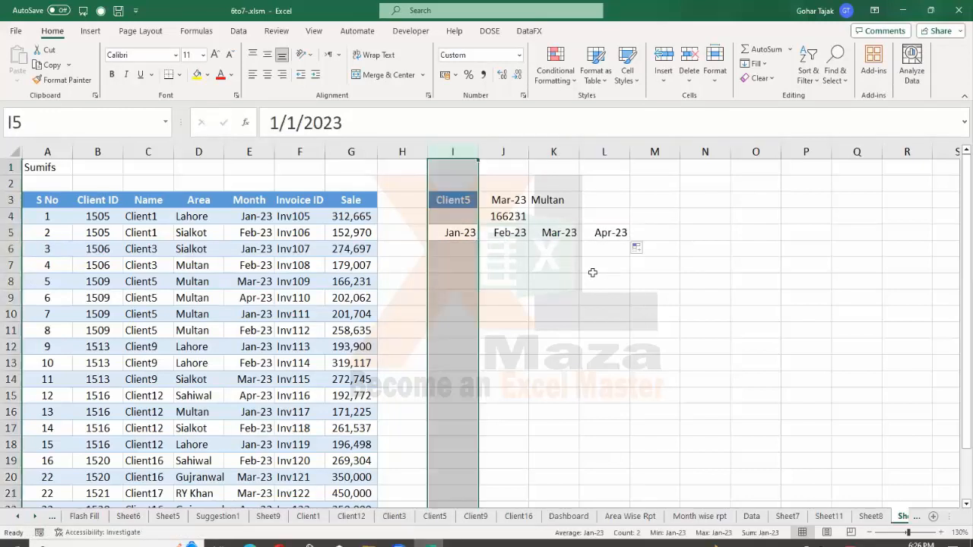
key("ctrl+shift+plus")
key("Down")
key("Down")
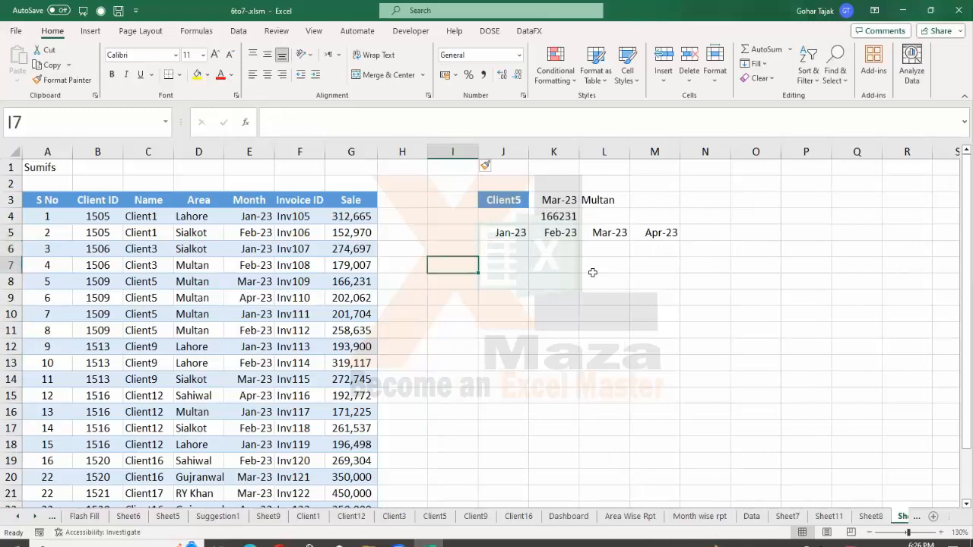
Review the row of month headings in J5:M5.
key("Up")
key("Up")
key("Right")
key("Right")
key("Right")
key("Right")
key("Left")
key("Left")
key("Left")
key("Left")
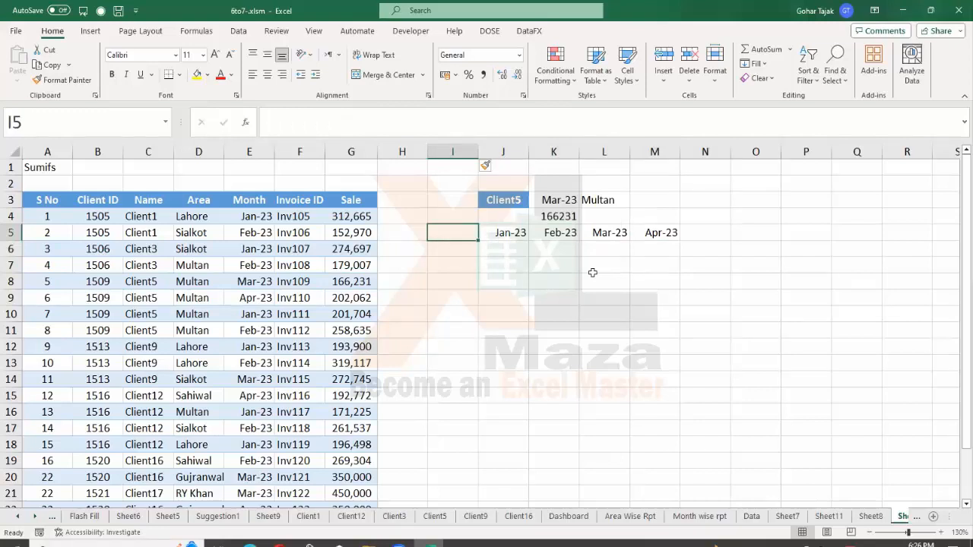
Enter the areas Lahore, Sialkot and Multan as row labels in I6:I8.
key("Down")
type("Lahore")
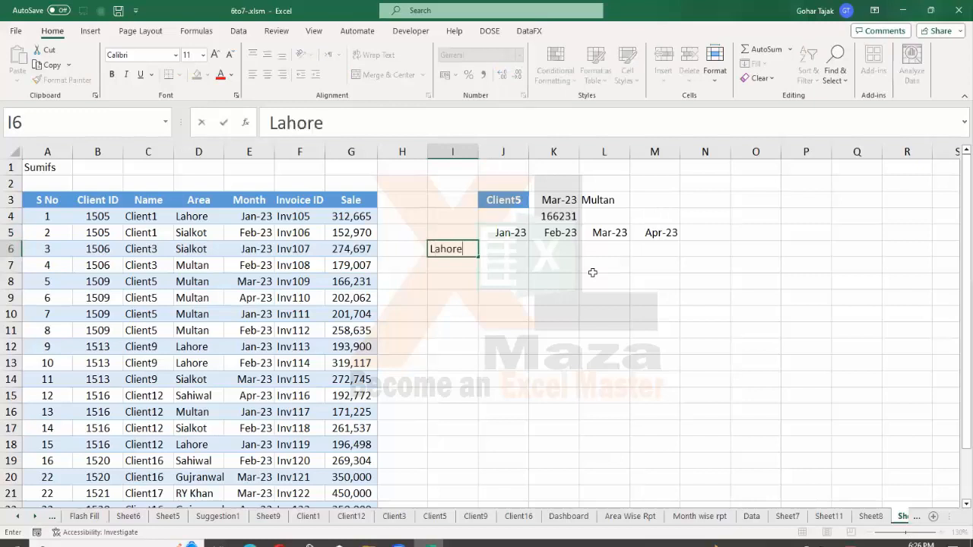
key("Return")
type("Sialkot")
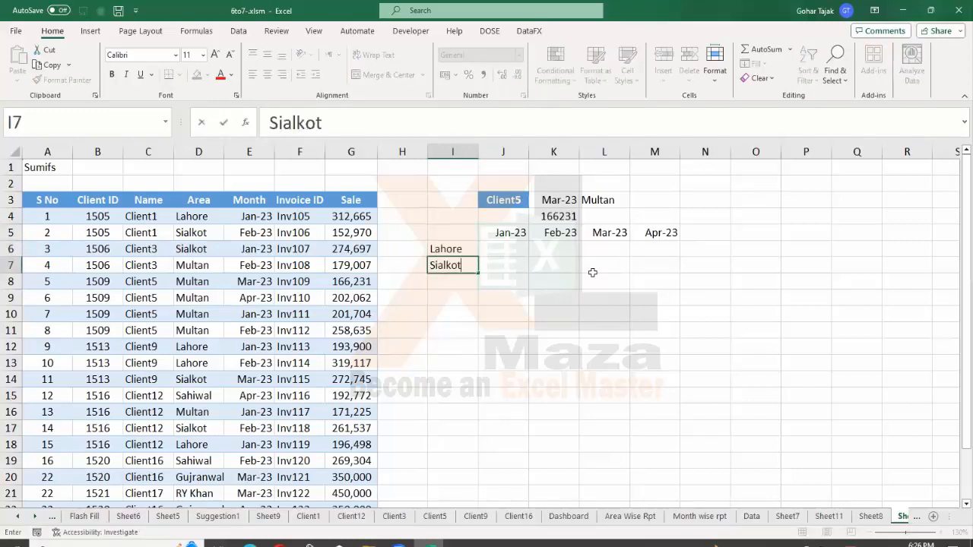
key("Return")
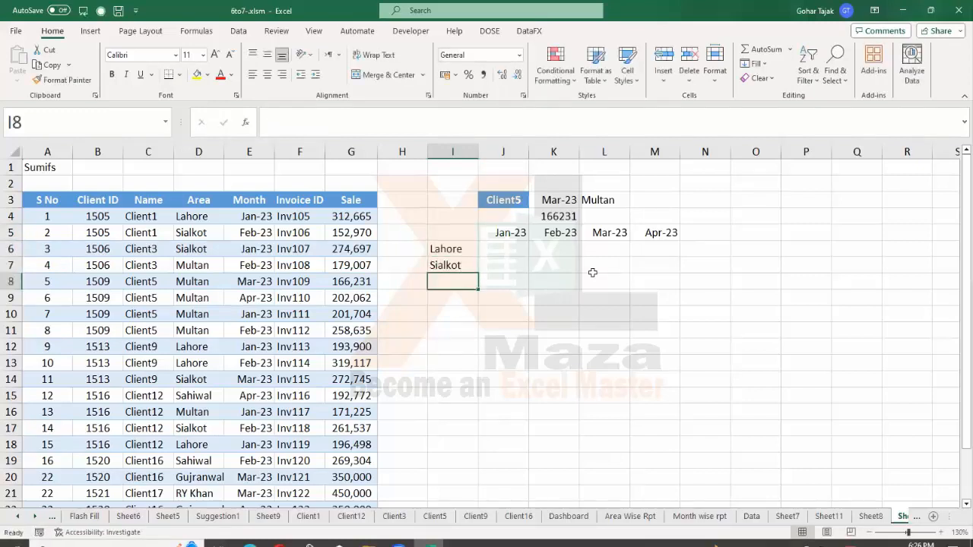
type("Multan")
key("Return")
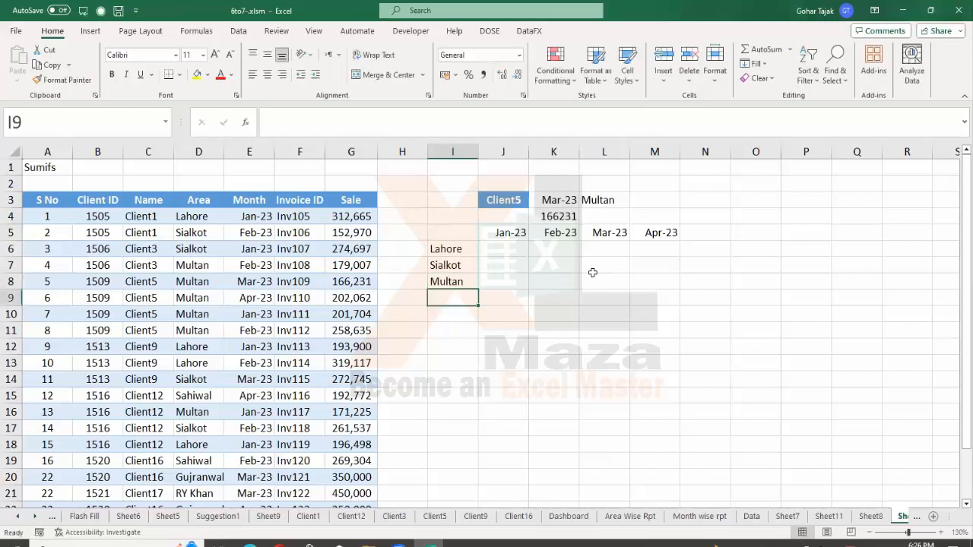
Clear the area names from cells I6:I8.
key("Up")
key("Up")
key("Up")
key("shift+Down")
key("shift+Down")
key("Delete")
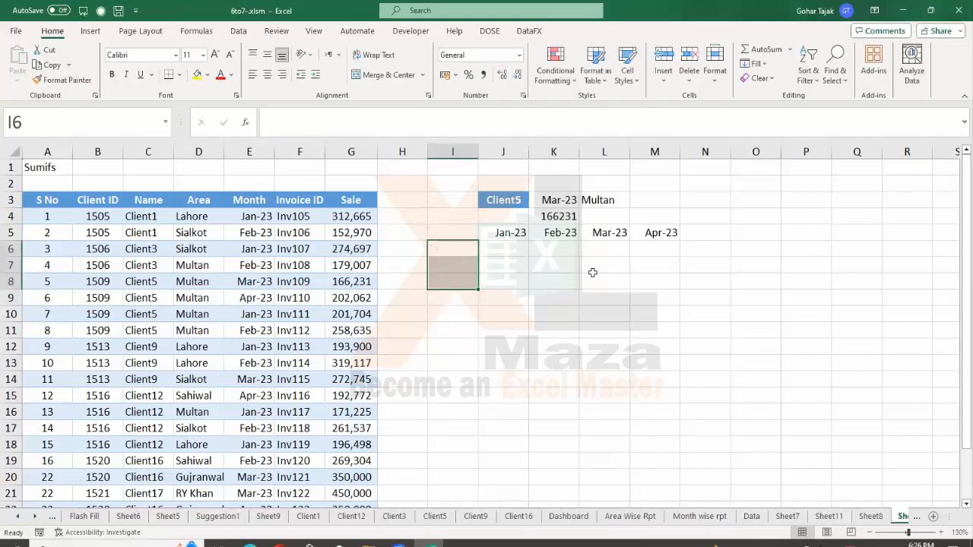
Copy the table's Area entries D4:D25 and paste them as values starting in cell I6.
key("Left")
key("Left")
key("Left")
key("Up")
key("Left")
key("Up")
key("Left")
key("ctrl+shift+Down")
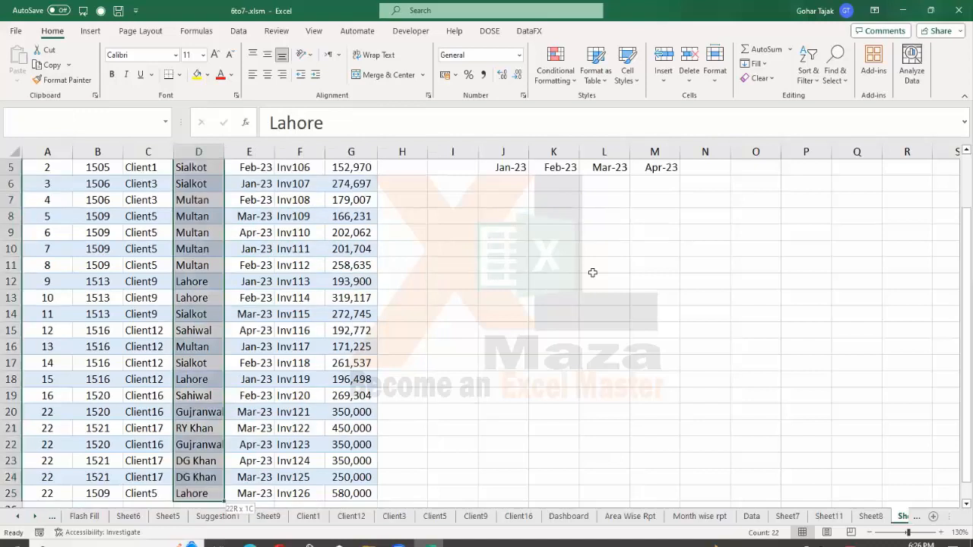
key("ctrl+c")
key("Up")
key("Right")
key("Right")
key("Right")
key("Right")
key("Right")
key("Right")
key("Down")
key("Down")
key("Down")
key("Left")
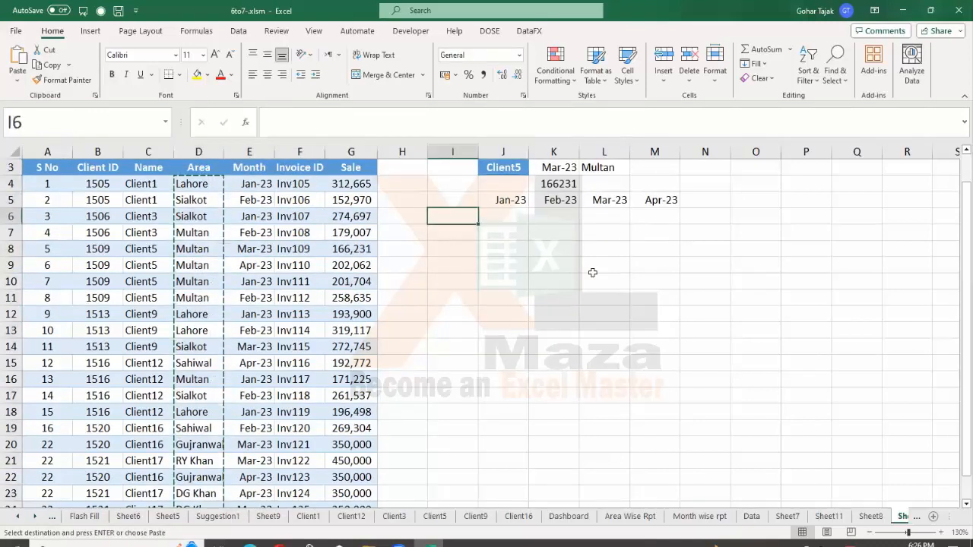
key("ctrl+alt+v")
key("Down")
key("Down")
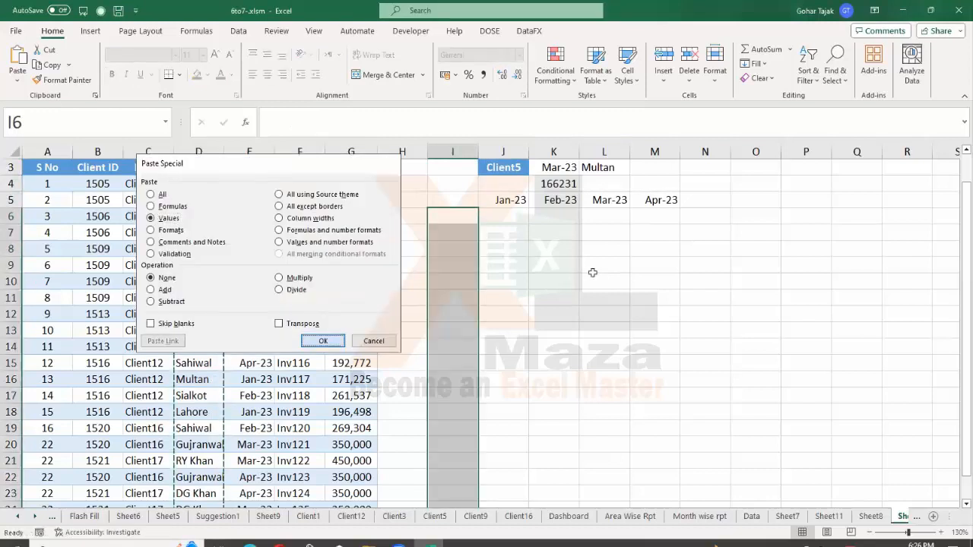
key("Return")
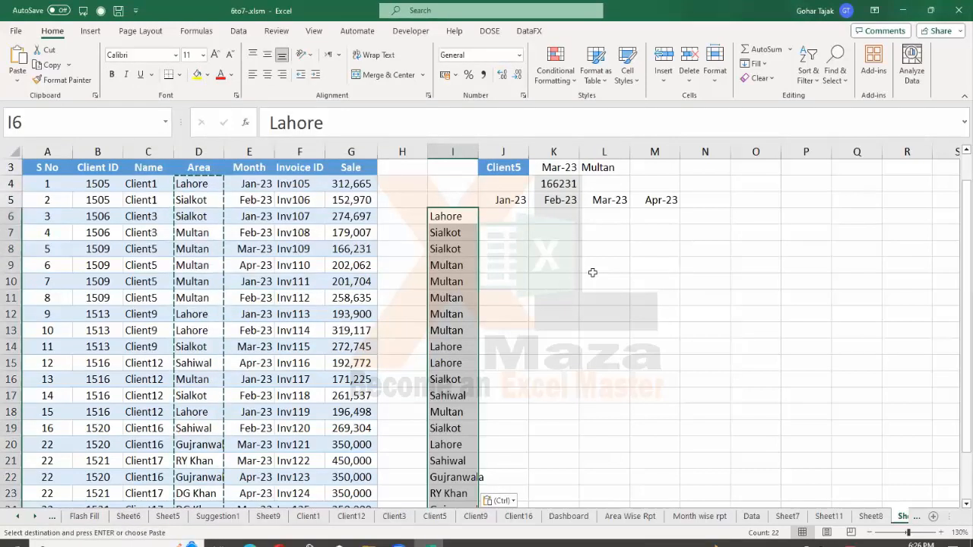
Remove duplicates from the pasted area list, continuing with the current selection only, and autofit column I's width.
key("alt+a")
key("m")
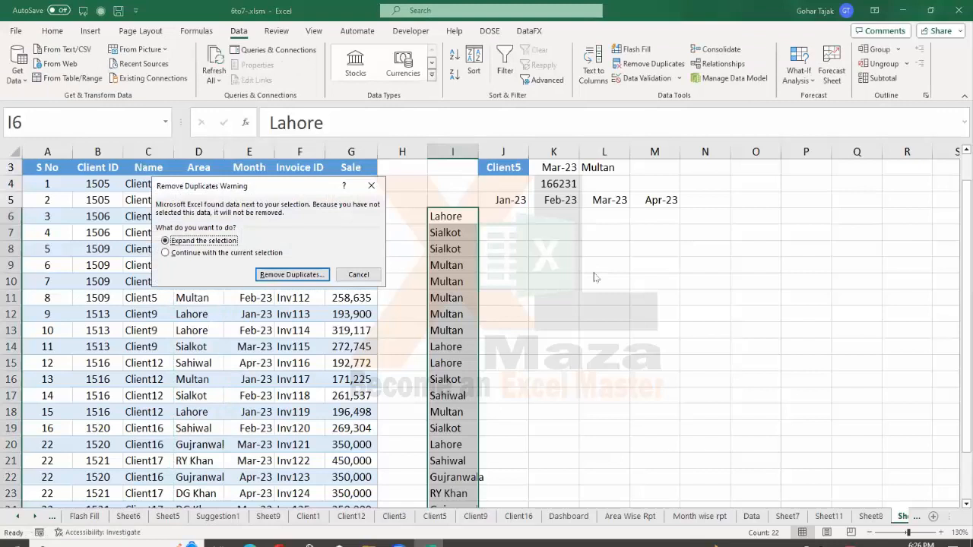
left_click(221, 253)
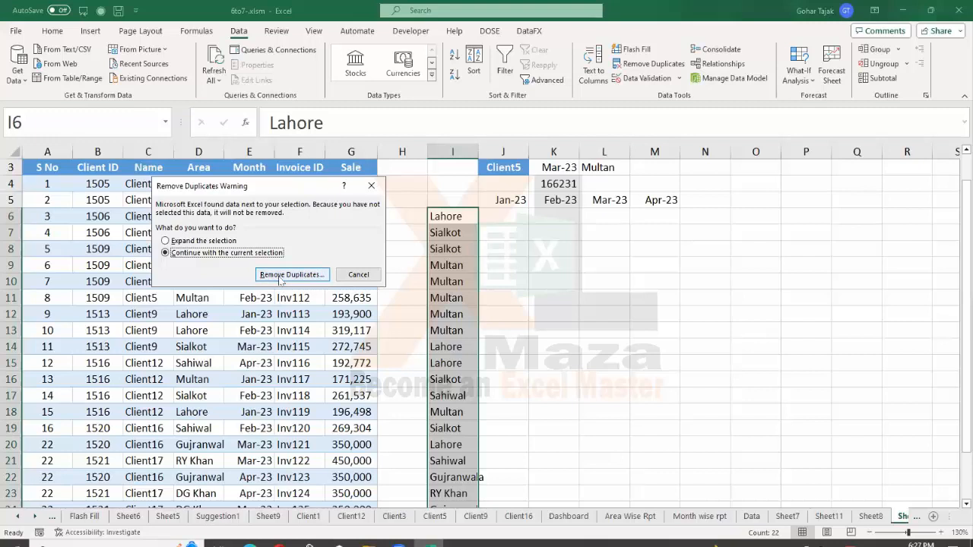
left_click(292, 274)
left_click(321, 313)
left_click(489, 312)
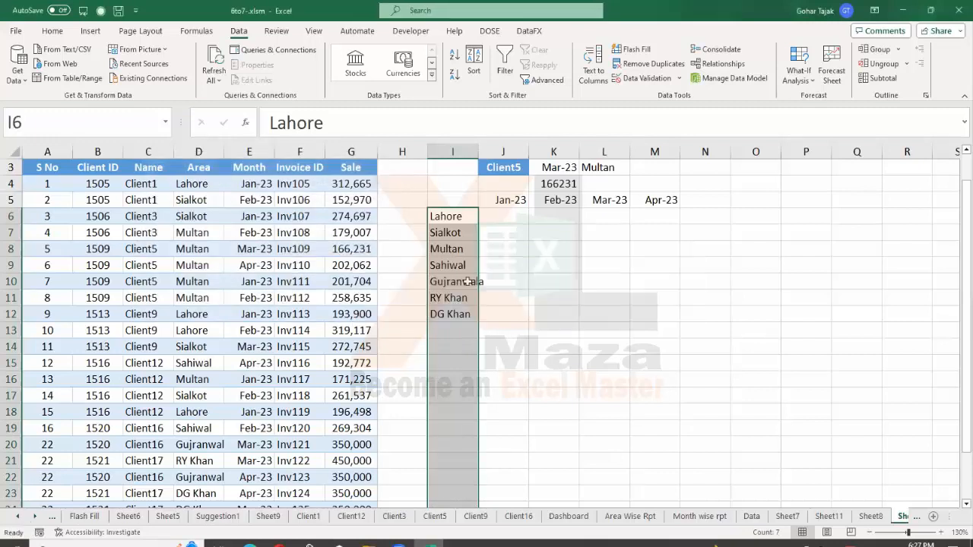
left_click(466, 281)
double_click(478, 151)
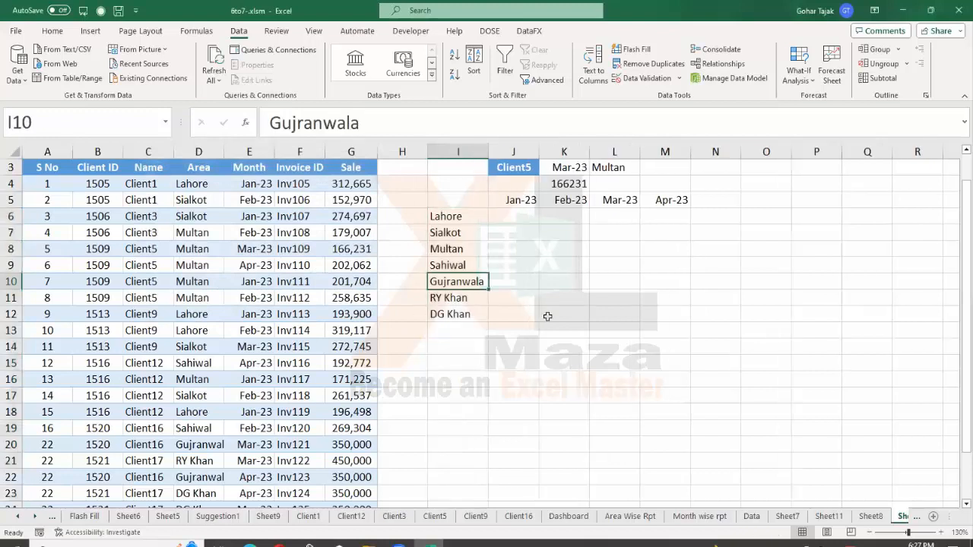
Check the unique area list in I6:I12 and select cell J6 beside Lahore.
key("Up")
key("Up")
key("Up")
key("Up")
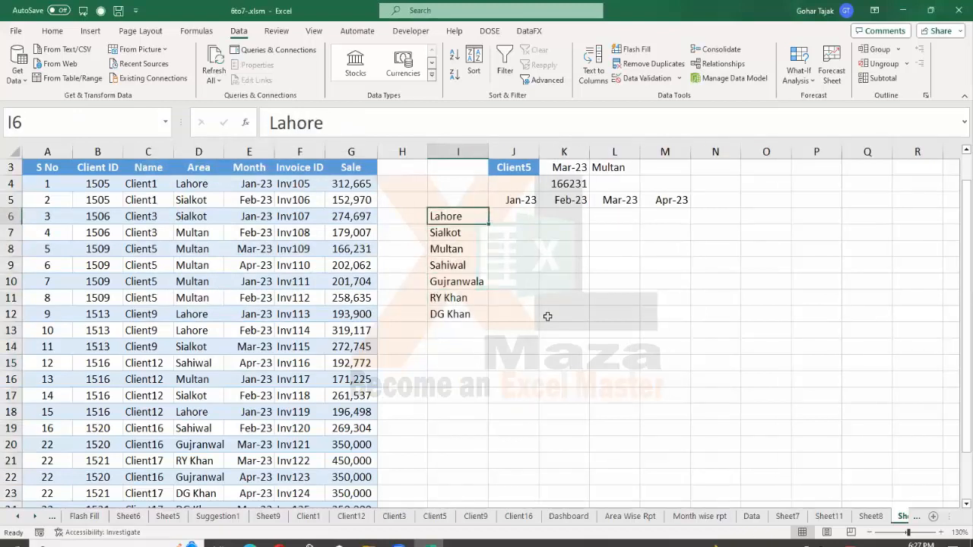
key("ctrl+shift+Down")
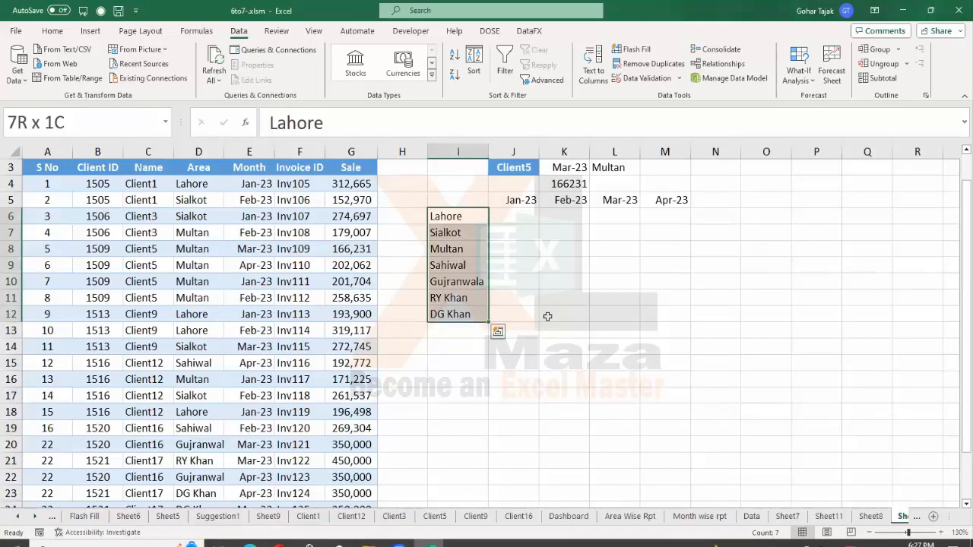
key("Right")
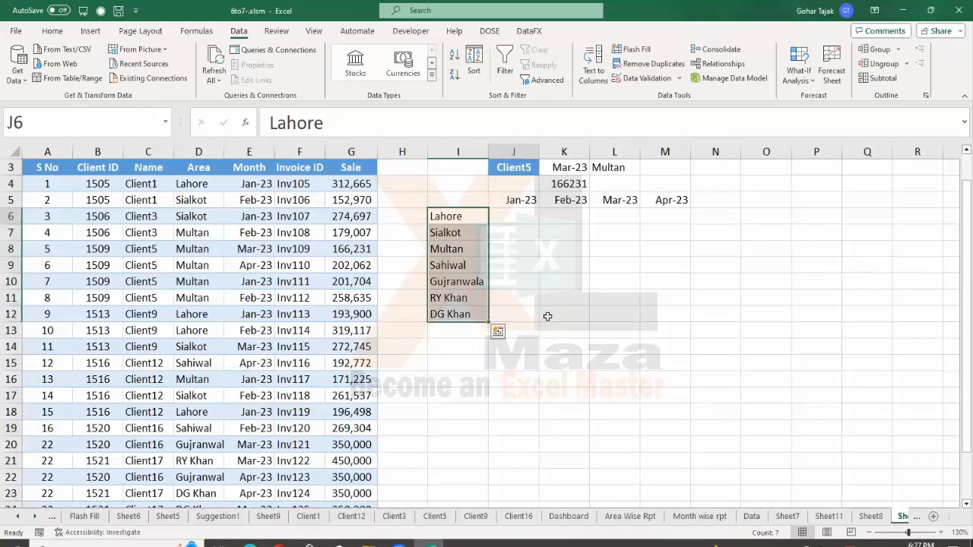
Examine how the area names in column I line up with the month headings J5:M5 across the empty grid.
key("Right")
key("Up")
key("Up")
key("Down")
key("Down")
key("Left")
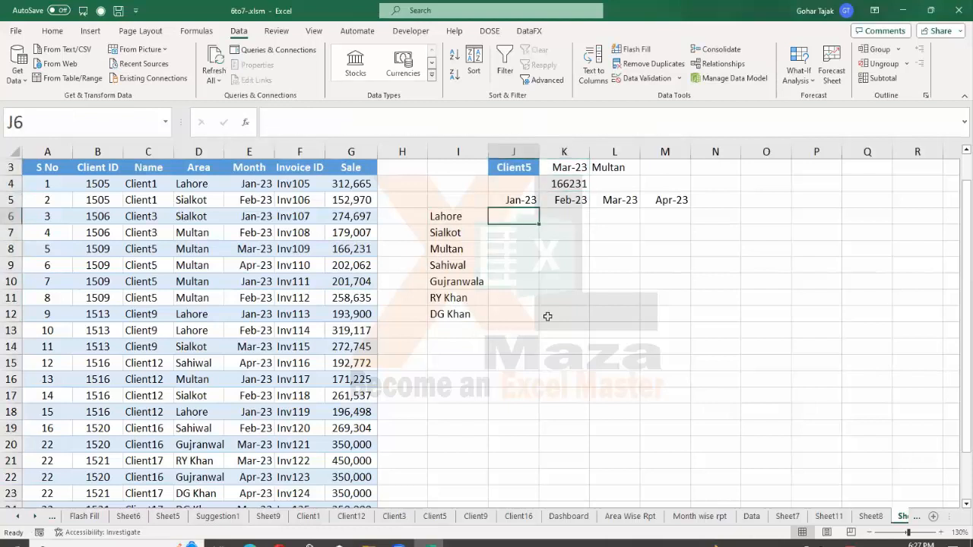
key("Left")
key("Right")
key("Up")
key("Down")
key("Right")
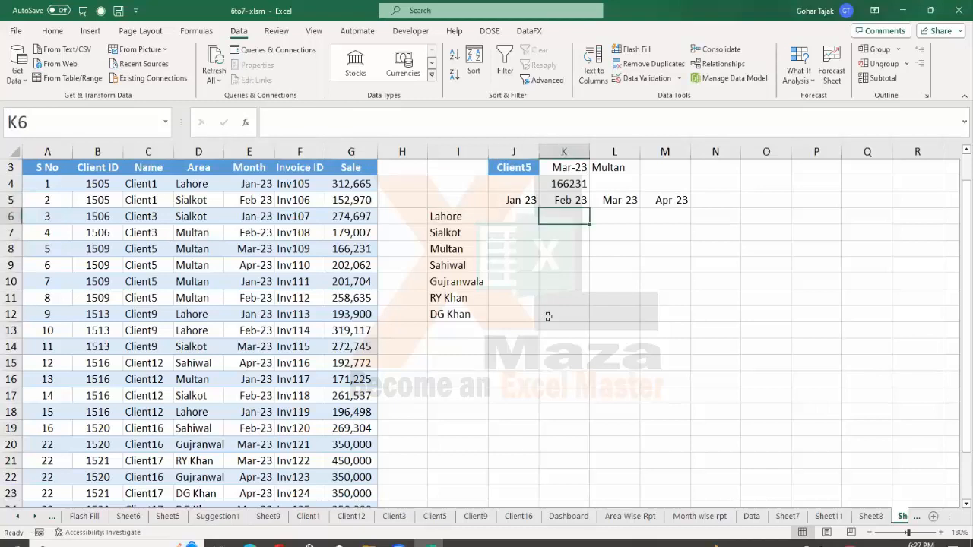
key("Right")
key("Right")
key("Left")
key("Left")
key("Left")
key("Down")
key("Left")
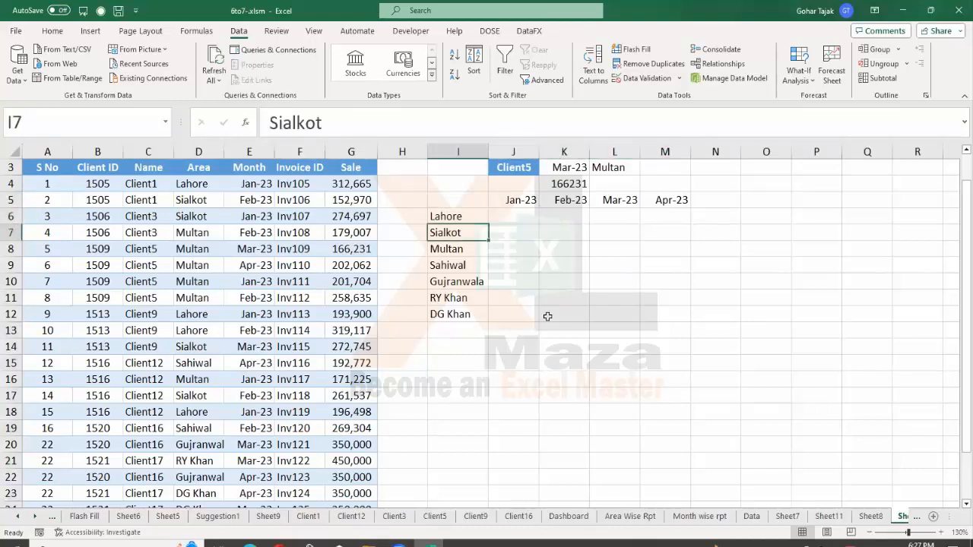
key("Right")
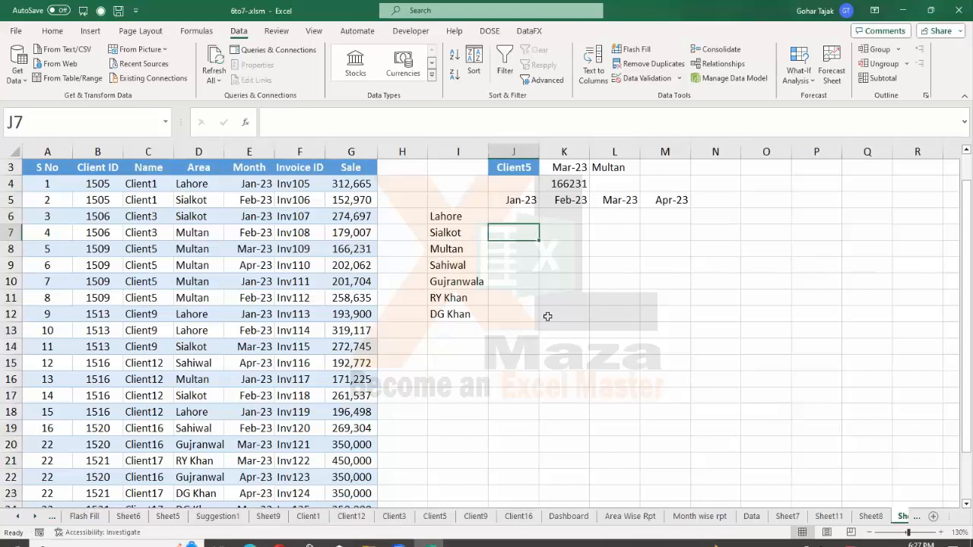
key("Right")
key("Right")
key("Right")
key("Left")
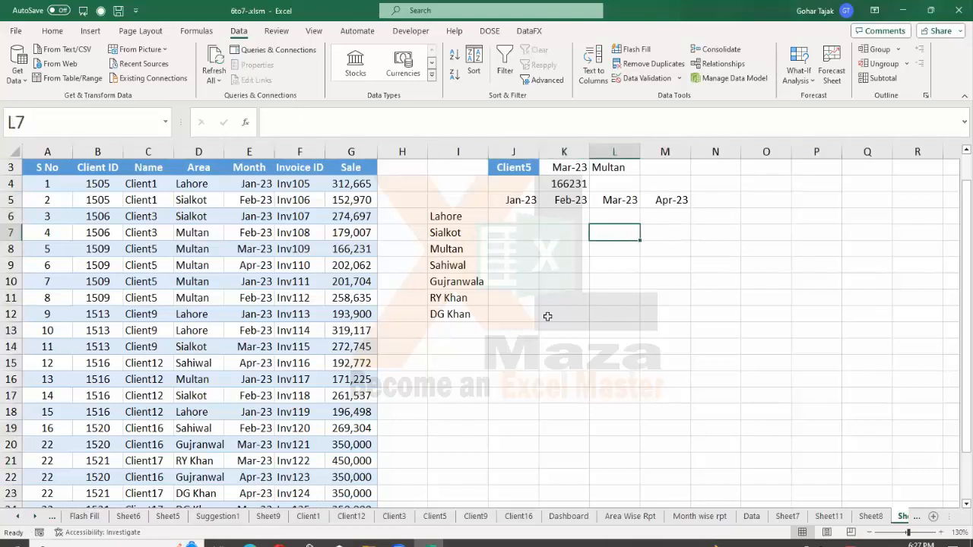
Begin a SUMIFS formula in cell J6 with the Sale entries as the absolute sum range $G$4:$G$25.
key("Left")
key("Left")
key("Up")
type("=sumif")
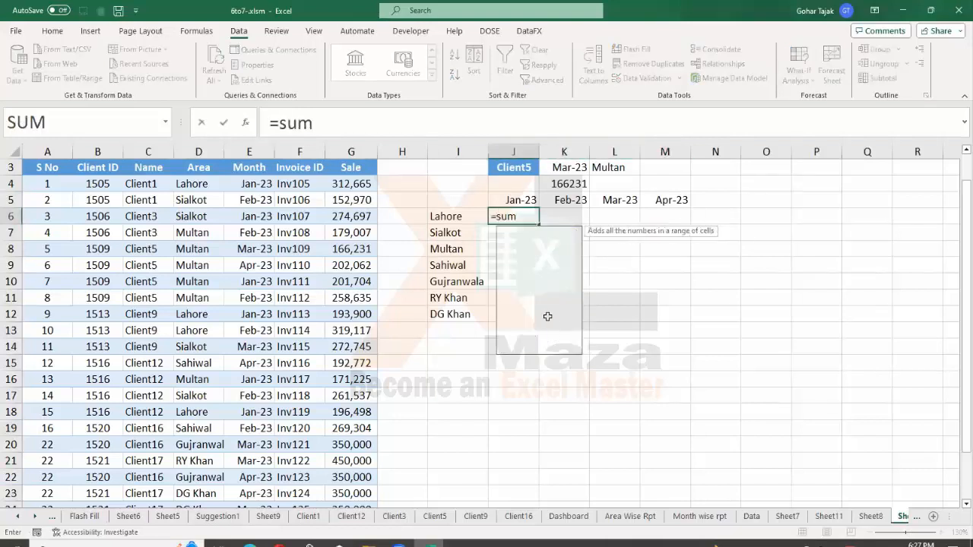
key("Down")
key("Down")
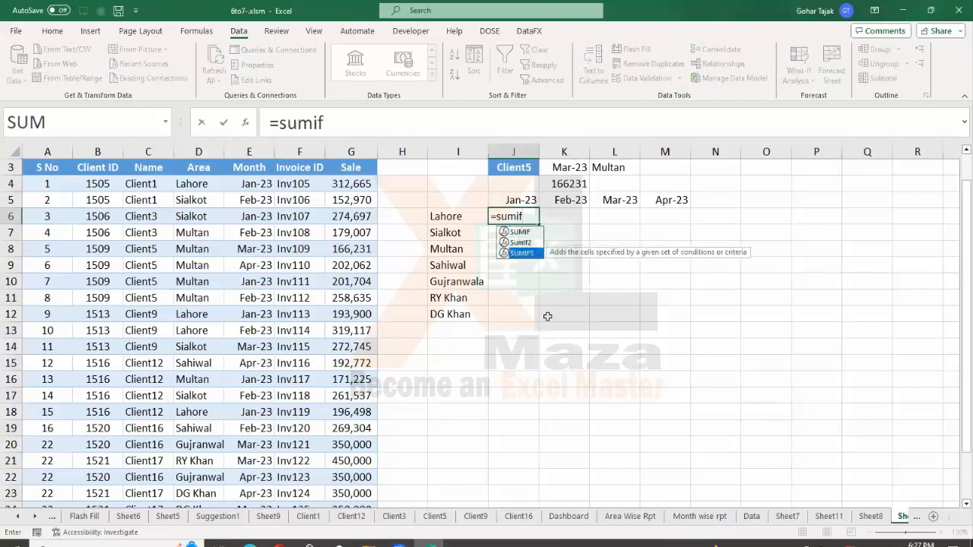
key("Tab")
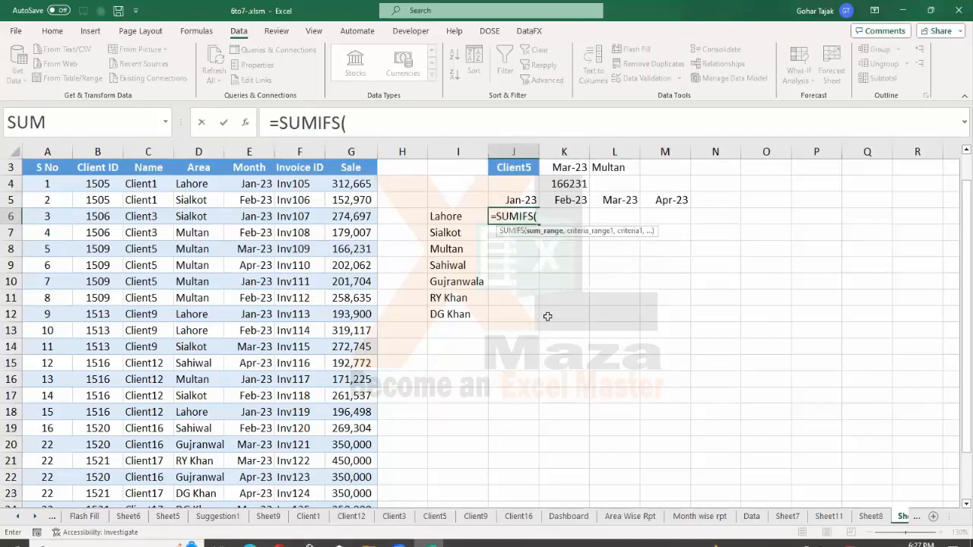
key("Left")
key("Left")
key("Left")
key("Up")
key("Up")
key("ctrl+shift+Down")
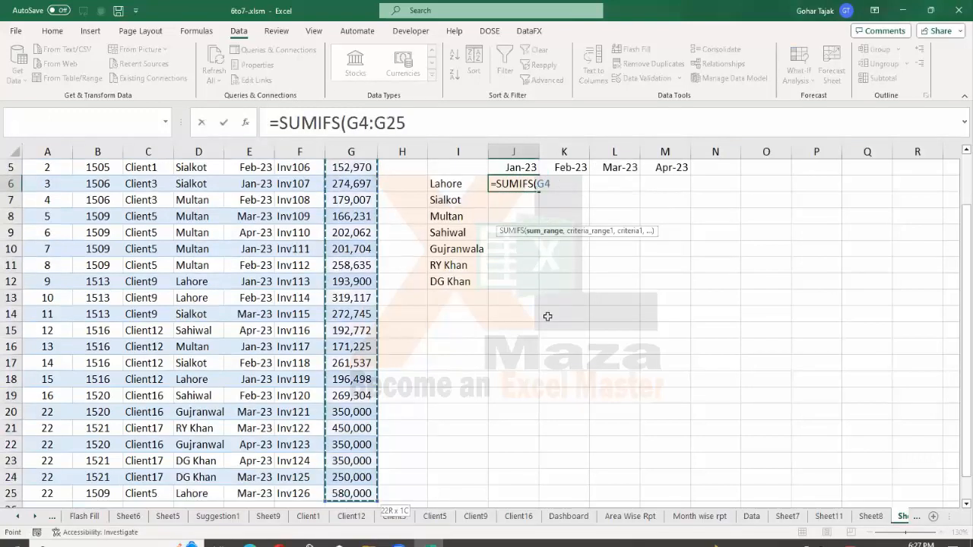
scroll(547, 316, "down", 1)
scroll(547, 316, "up", 2)
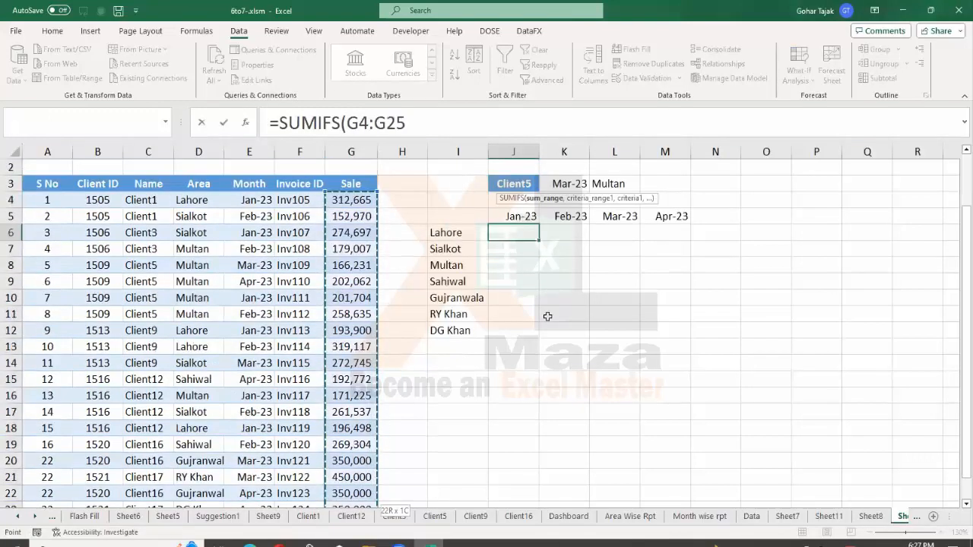
scroll(547, 316, "up", 1)
key("F4")
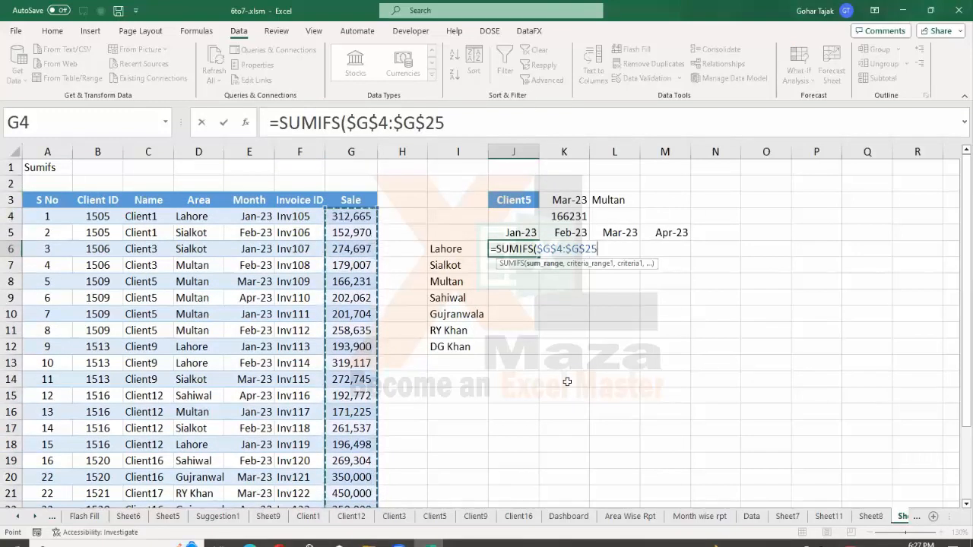
type(",")
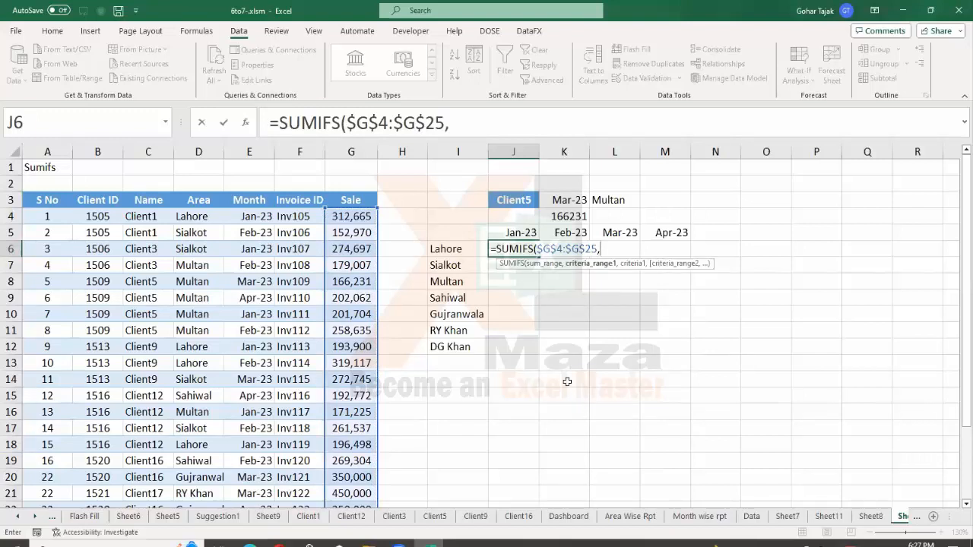
Add the absolute Month range $E$4:$E$25 as the first criteria range, with the month heading J5 as its criterion.
key("Left")
key("Left")
key("Left")
key("Left")
key("Up")
key("Up")
key("Left")
key("ctrl+shift+Down")
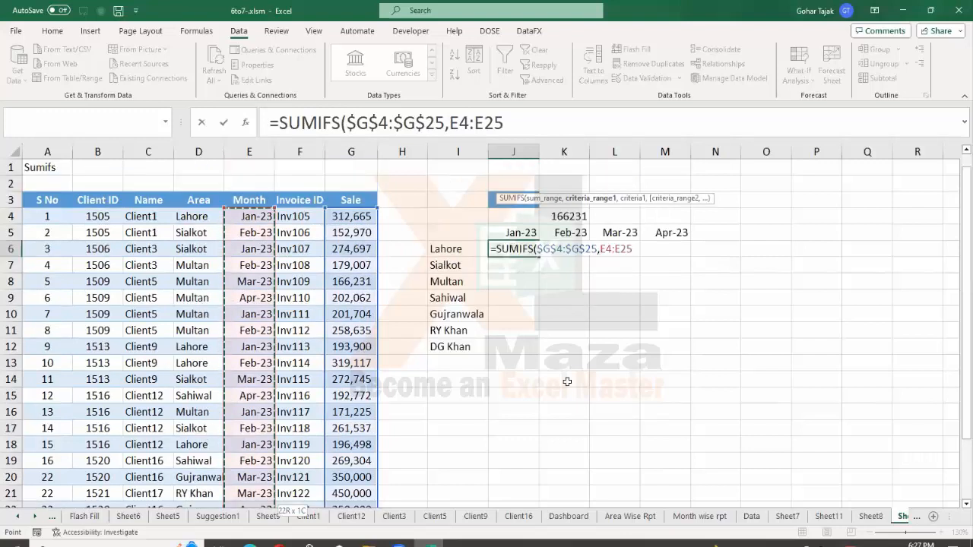
key("F4")
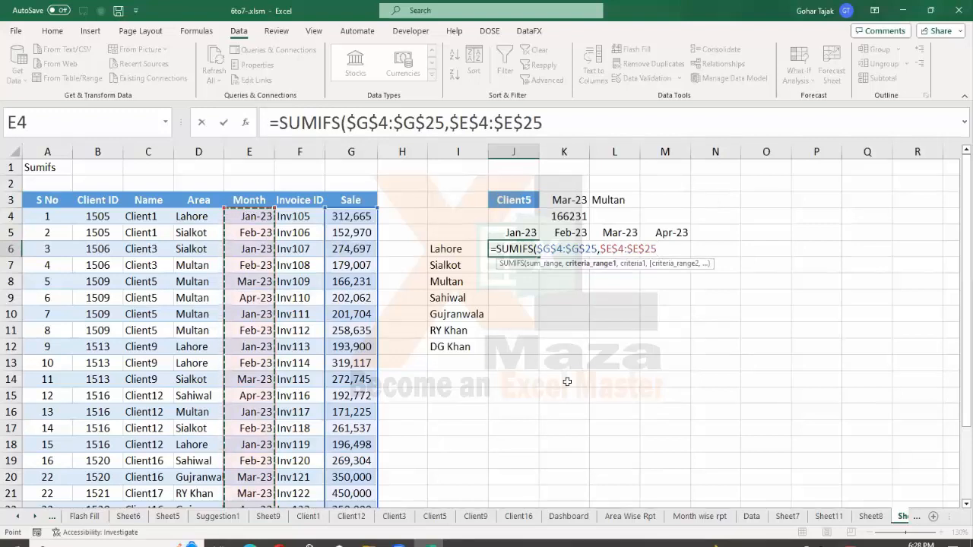
type(",")
key("Up")
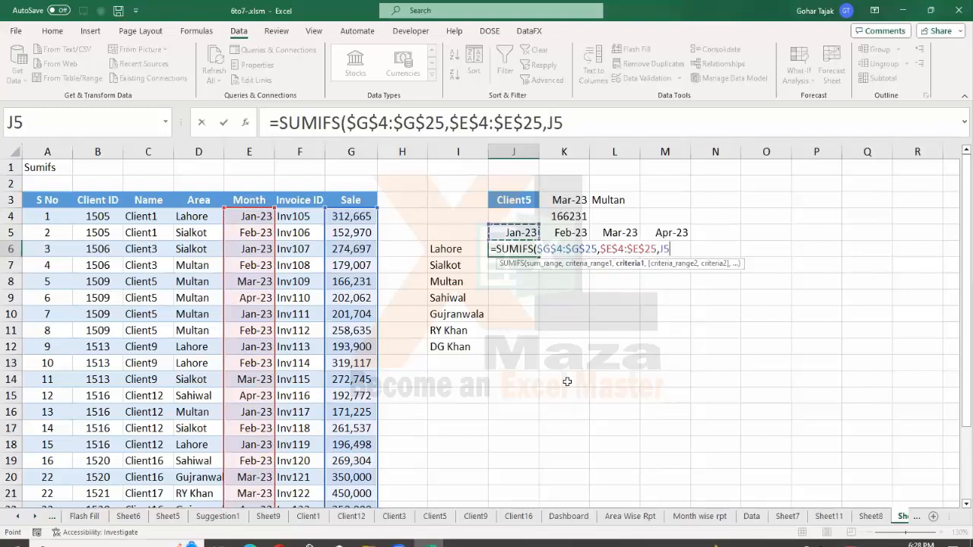
Add the absolute Area range $D$4:$D$25 with area name I6 as its criterion and complete the SUMIFS formula in J6.
type(",")
key("Left")
key("Left")
key("Left")
key("Left")
key("Left")
key("Left")
key("Up")
key("Up")
key("ctrl+shift+Down")
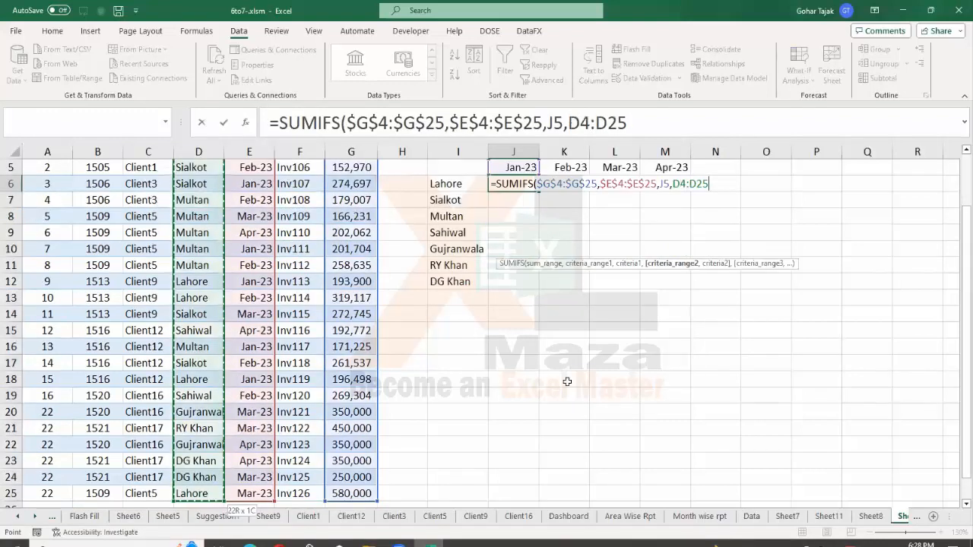
key("F4")
type(",")
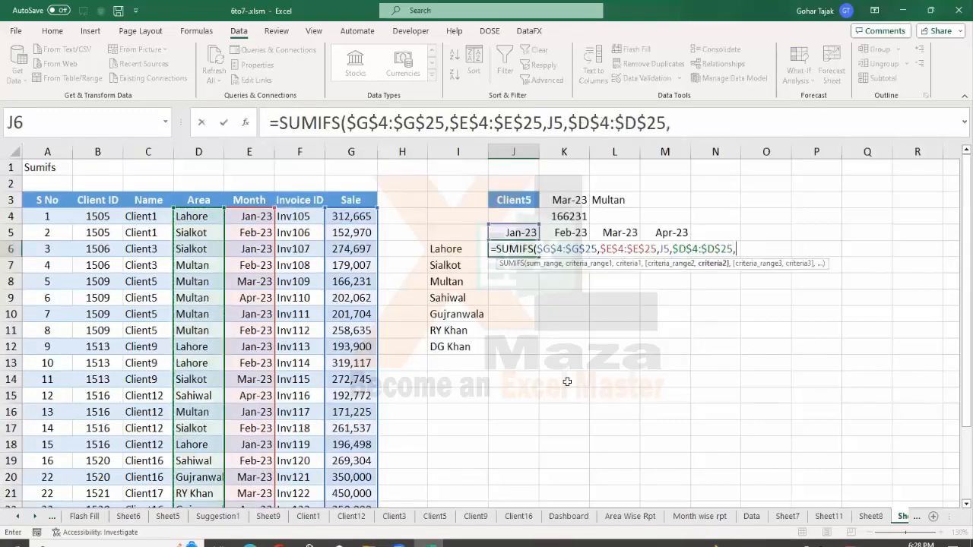
key("Left")
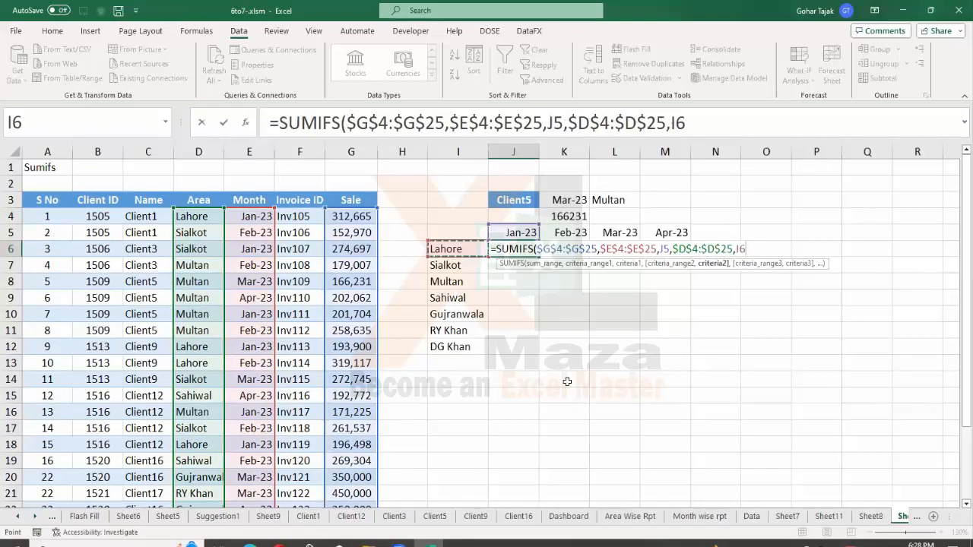
type(")")
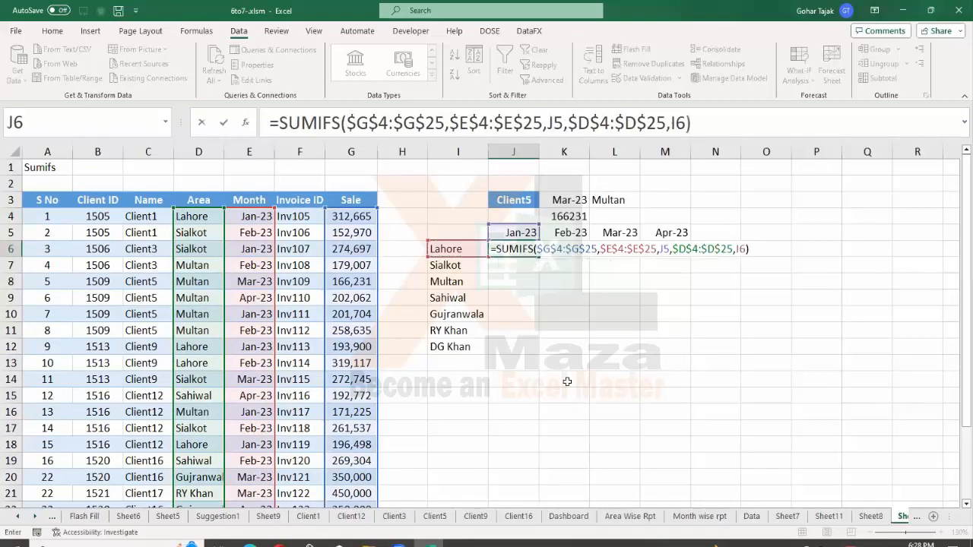
key("Return")
key("Up")
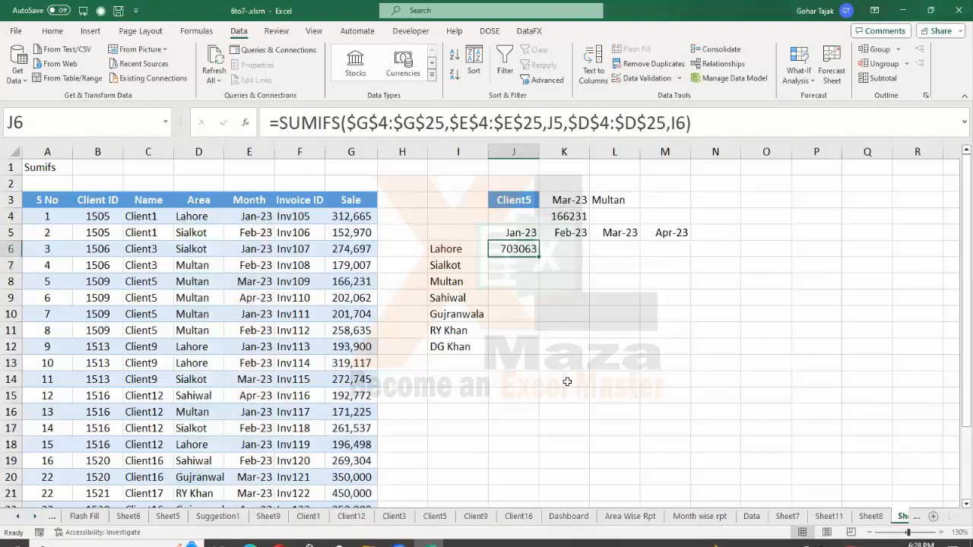
Review the J6 result against its month and area headings and inspect the ranges its formula references.
key("Up")
key("Down")
key("Left")
key("Right")
key("Left")
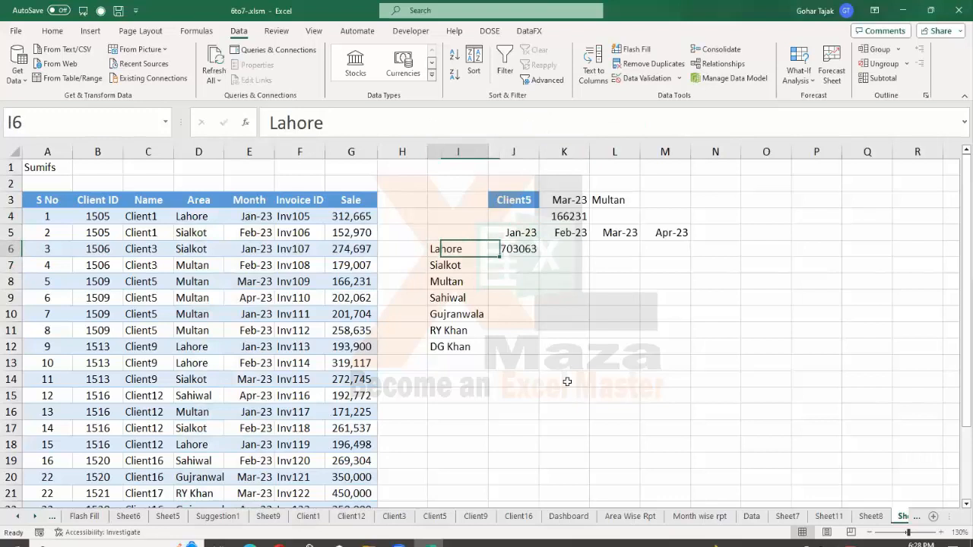
key("Left")
key("Left")
key("Up")
key("Up")
scroll(567, 381, "down", 1)
key("Right")
key("Right")
key("Right")
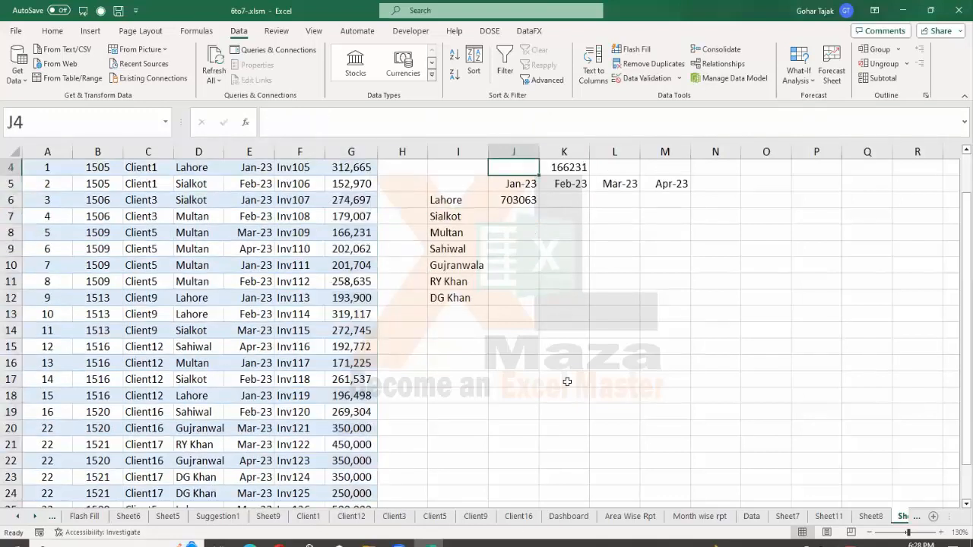
key("Down")
key("Down")
key("F2")
key("Escape")
scroll(567, 382, "up", 1)
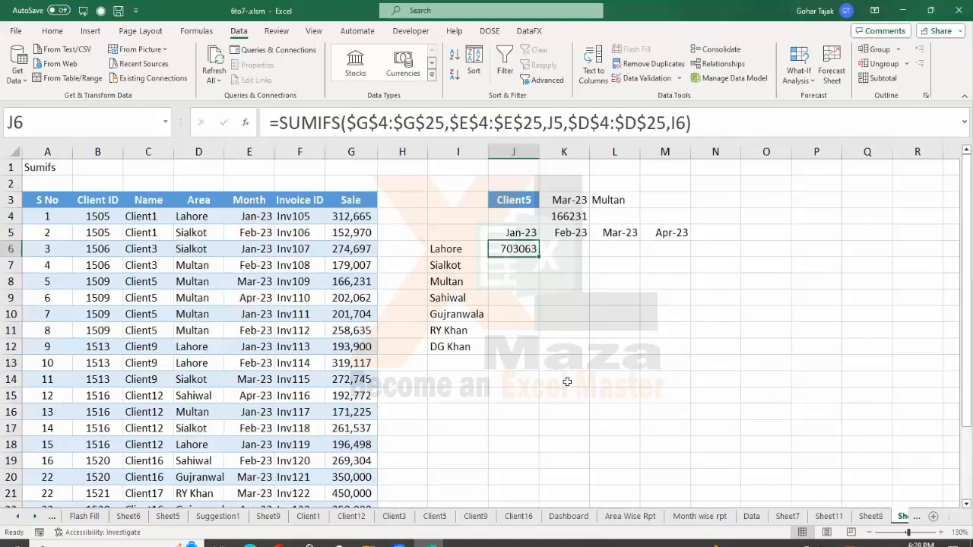
key("F2")
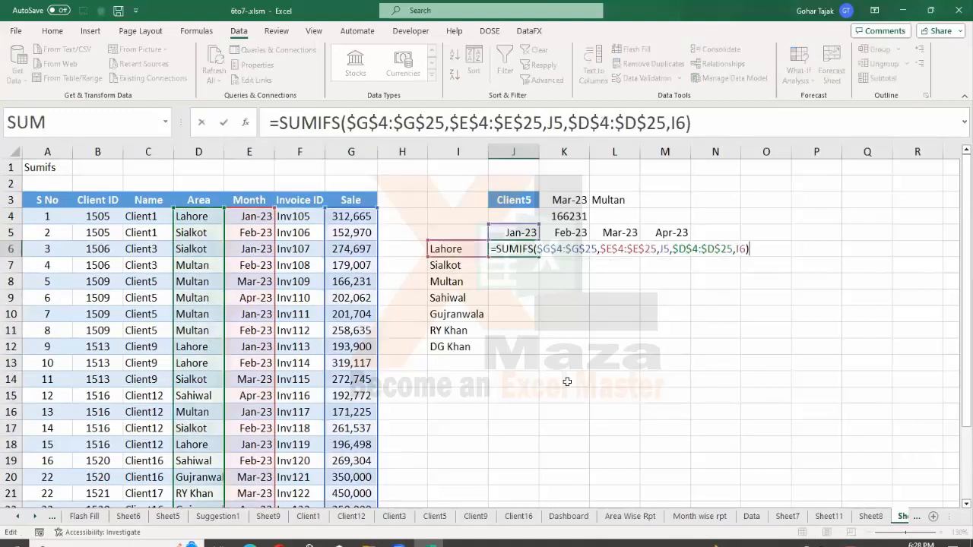
key("Escape")
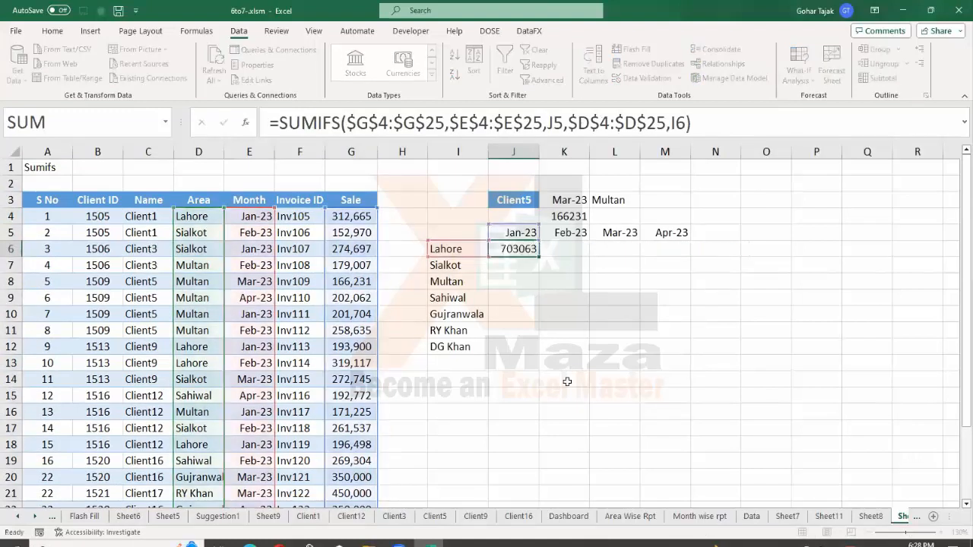
Lock the row of the month reference in J6's SUMIFS formula, making it J$5.
key("F2")
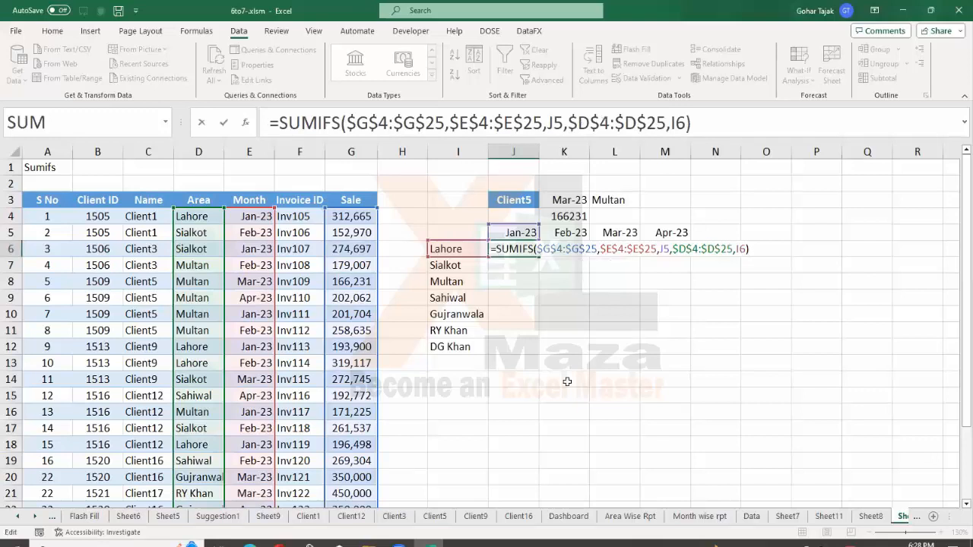
key("Left")
key("Left")
key("Left")
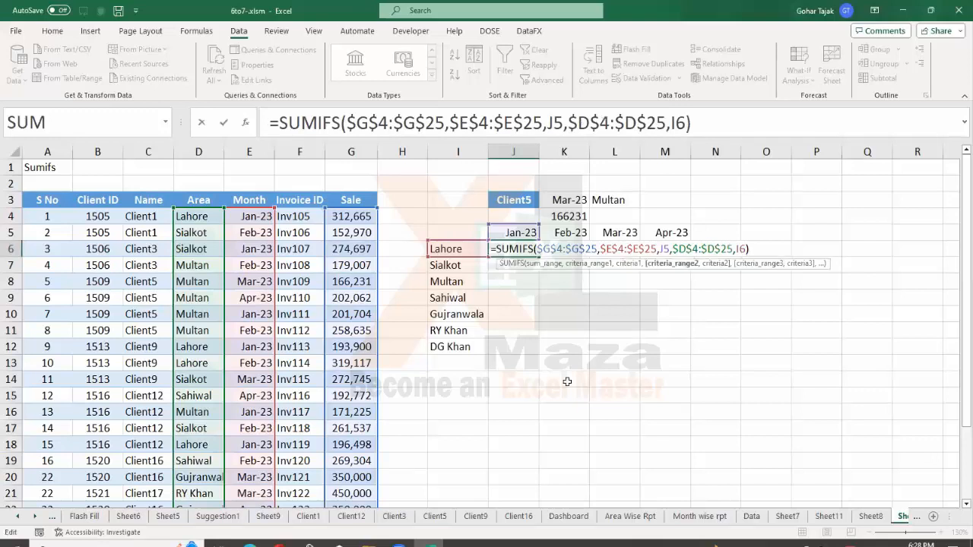
key("Left")
key("Left")
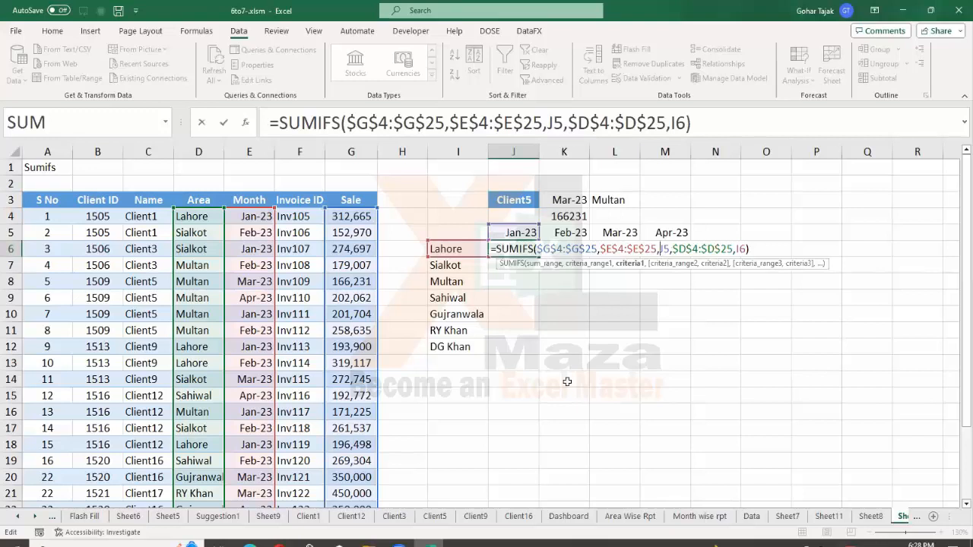
type("$")
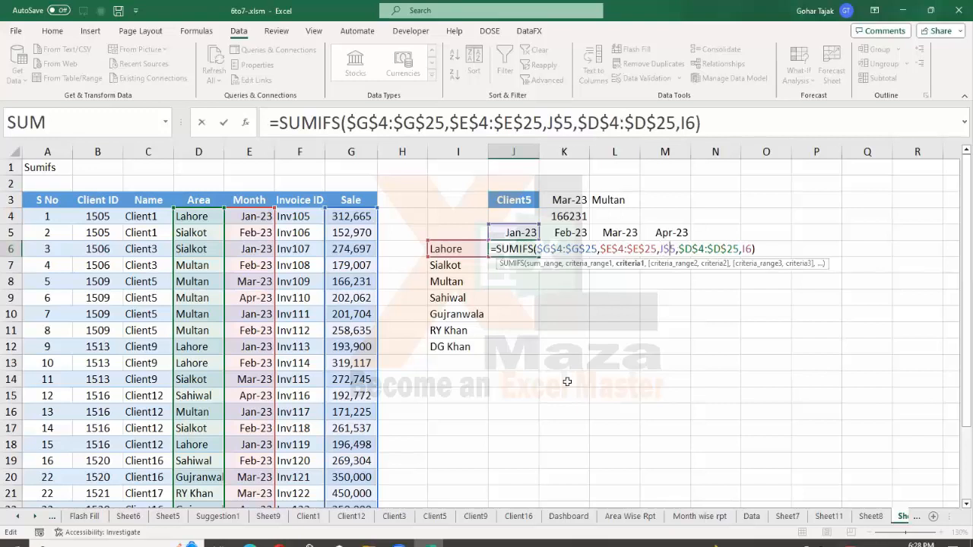
Change the area reference in J6's SUMIFS formula to I$6 and confirm the formula.
key("Right")
key("Right")
key("Right")
key("Right")
key("Right")
key("Right")
key("Right")
key("Right")
key("Right")
key("Right")
key("Right")
key("Right")
key("Right")
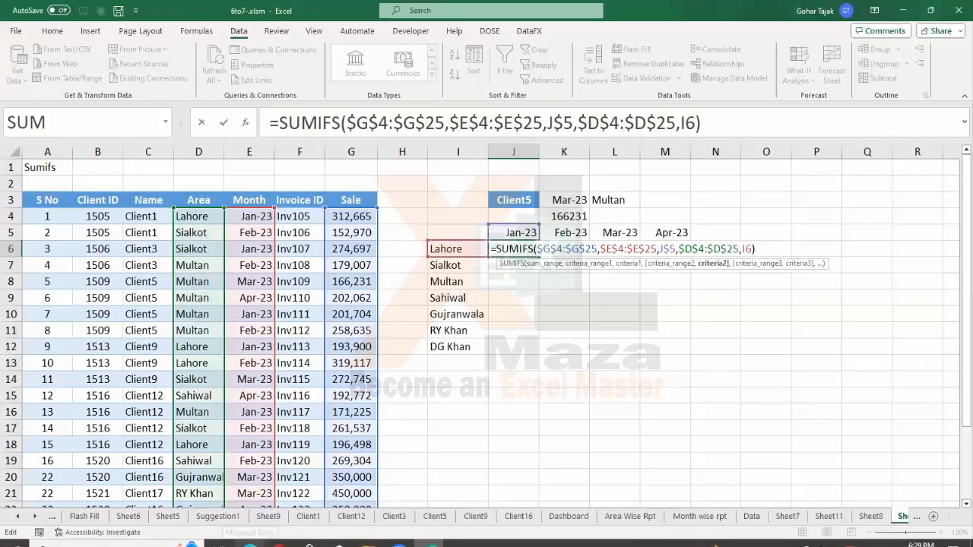
type("$")
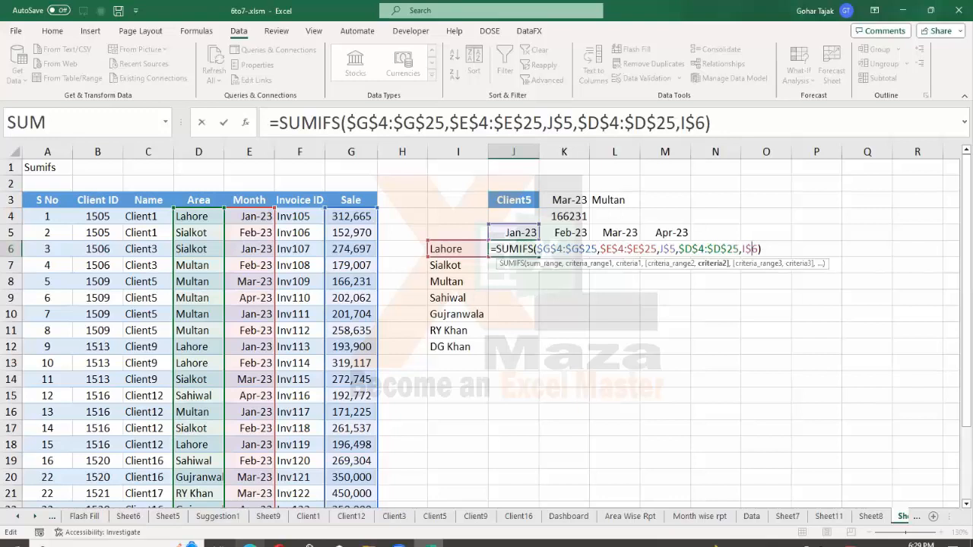
key("Return")
Fill the J6 formula across to column M and down to row 12, covering the grid J6:M12.
left_click_drag(513, 248, 665, 248)
key("ctrl+r")
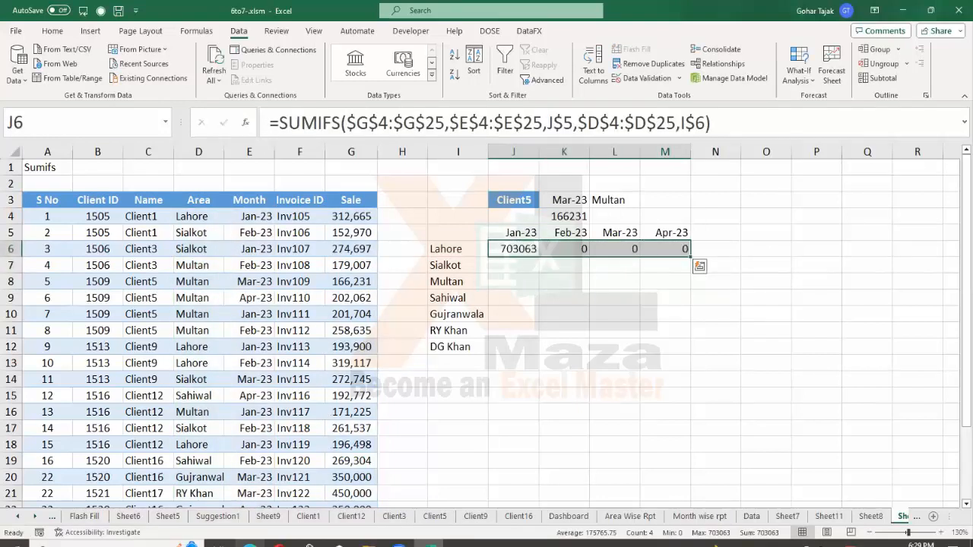
key("shift+Down")
key("shift+Down")
key("shift+Down")
key("shift+Down")
key("shift+Down")
key("shift+Down")
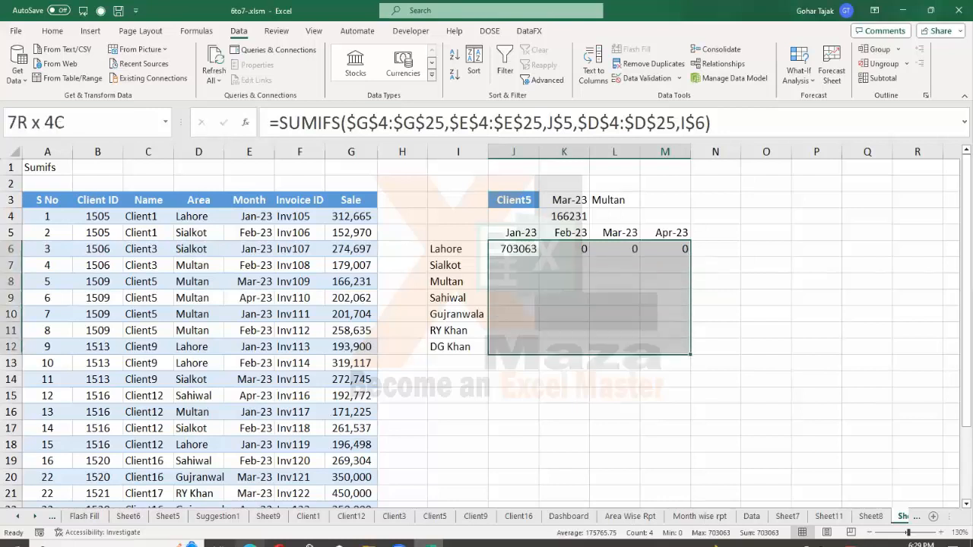
key("ctrl+d")
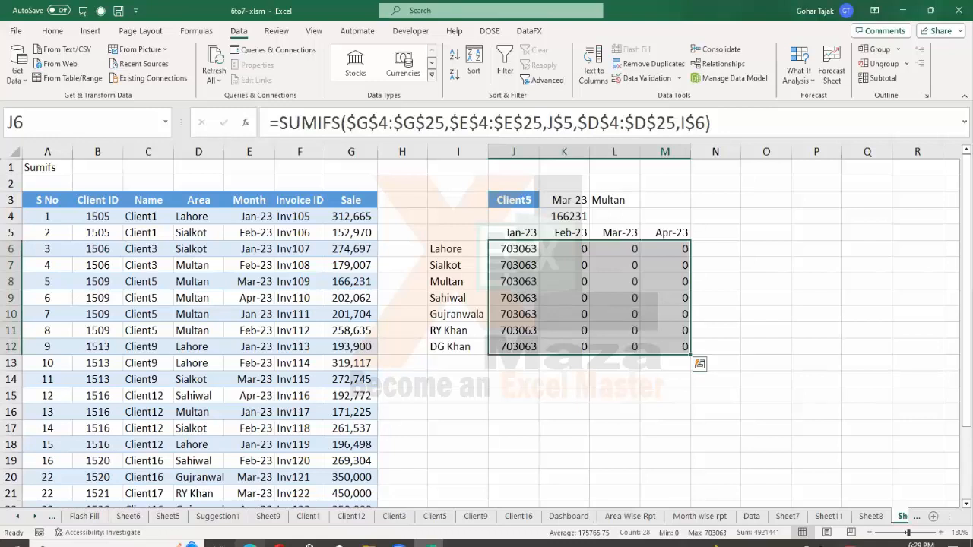
Inspect the month and area references in the copied SUMIFS formulas below J6.
key("Down")
key("F2")
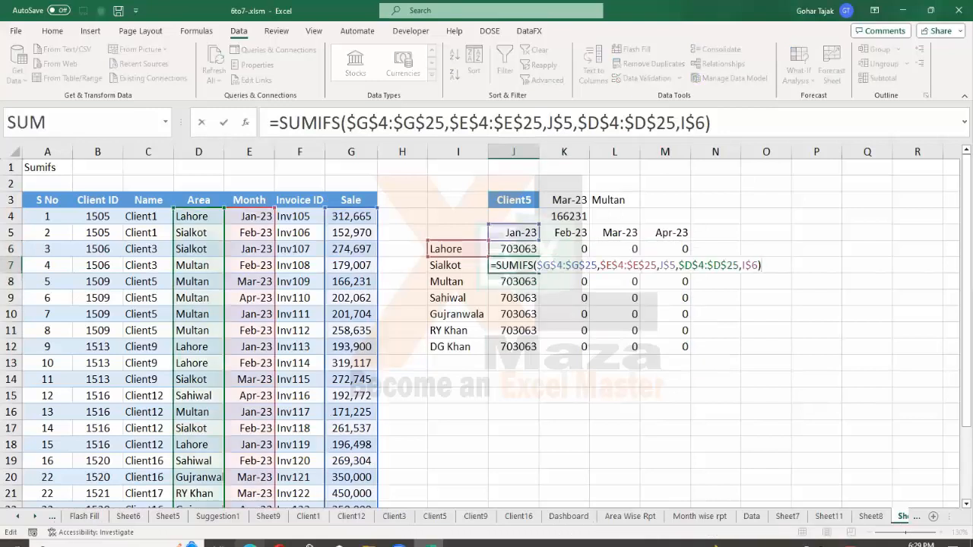
key("Return")
key("F2")
key("Escape")
key("Up")
key("Up")
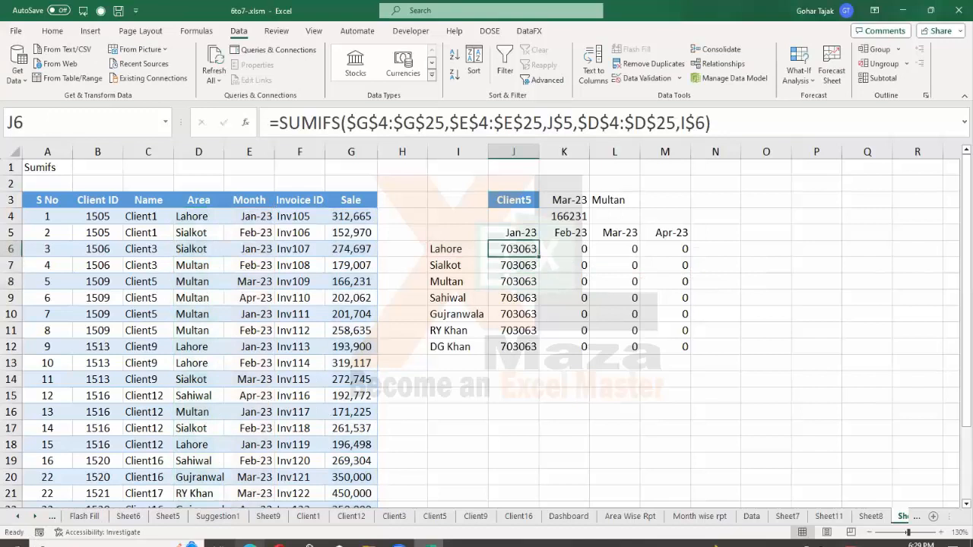
Change the area reference in J6's SUMIFS formula to $I6, locking the column instead of the row, and confirm the formula.
key("F2")
key("Left")
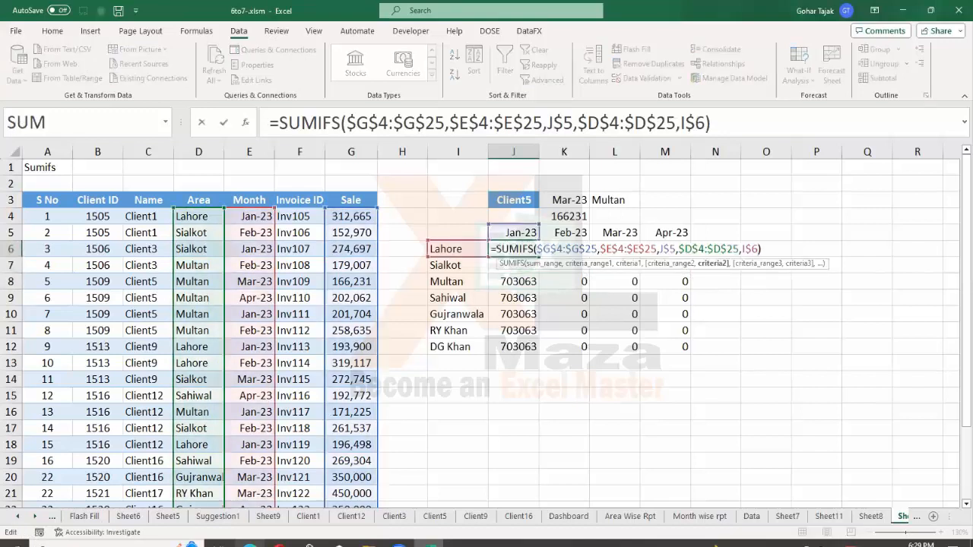
key("BackSpace")
key("Left")
type("$")
key("Left")
key("Left")
key("ctrl+Return")
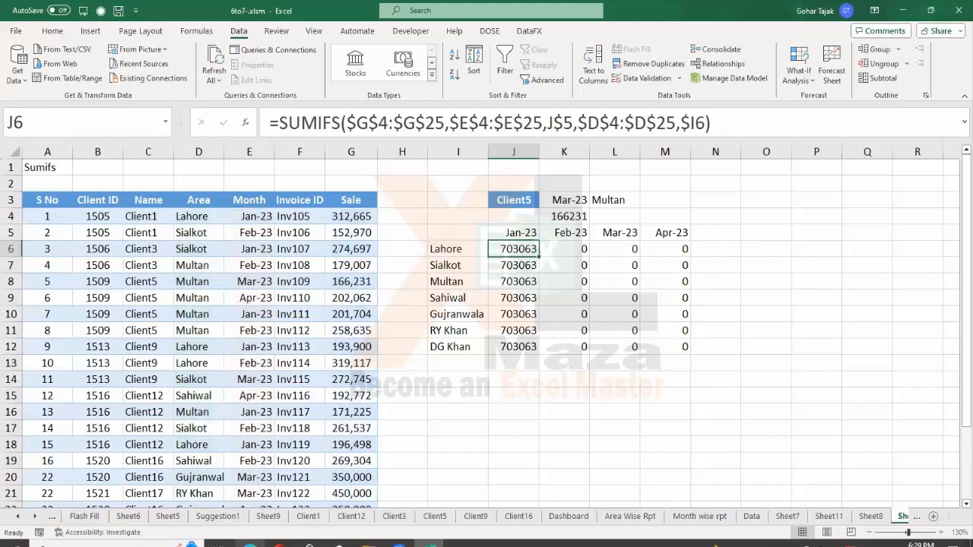
Fill the corrected J6 formula down through the grid J6:M12.
key("shift+Right")
key("shift+Right")
key("shift+Right")
key("ctrl+shift+Down")
key("ctrl+d")
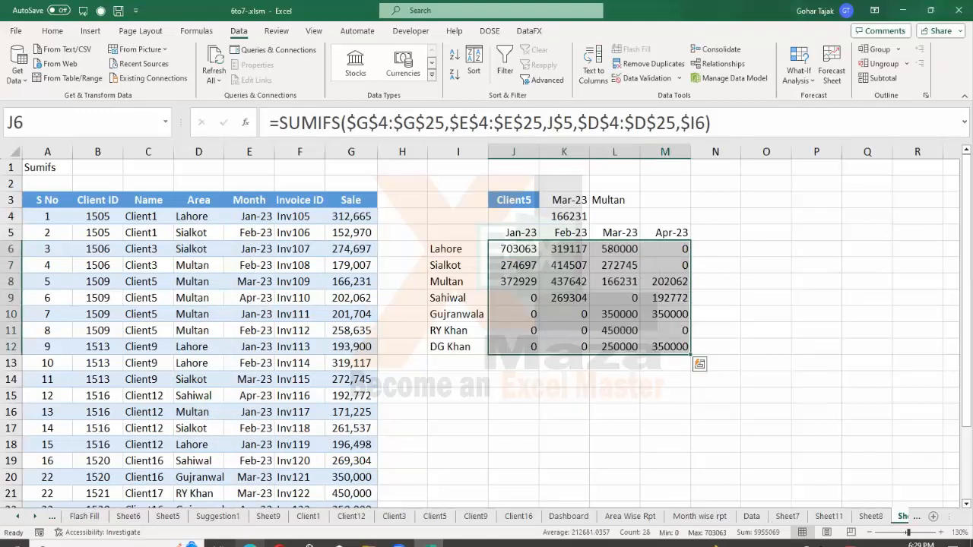
Review the first grid results in column J against the area headings in I6:I12.
key("Down")
key("Down")
key("Down")
key("Up")
key("Up")
key("Up")
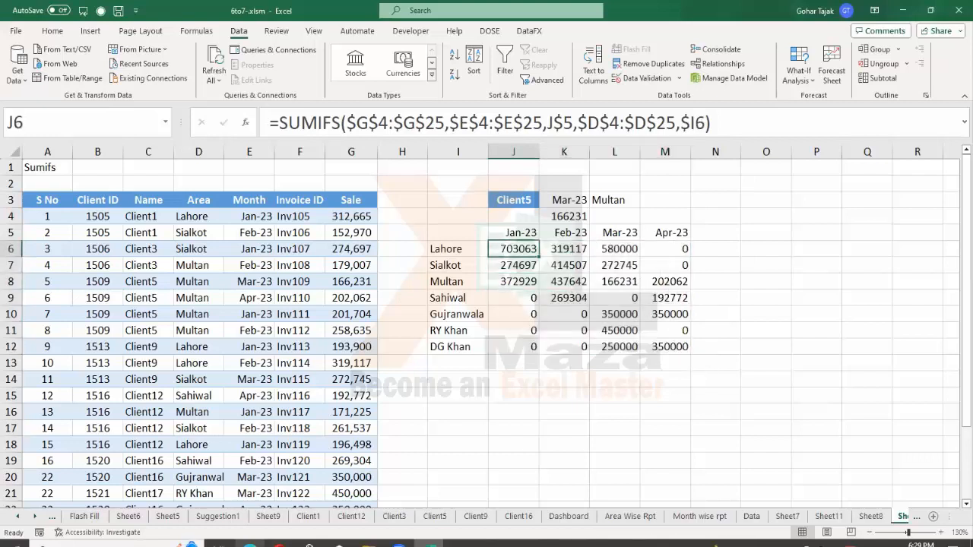
key("Left")
key("Left")
key("Left")
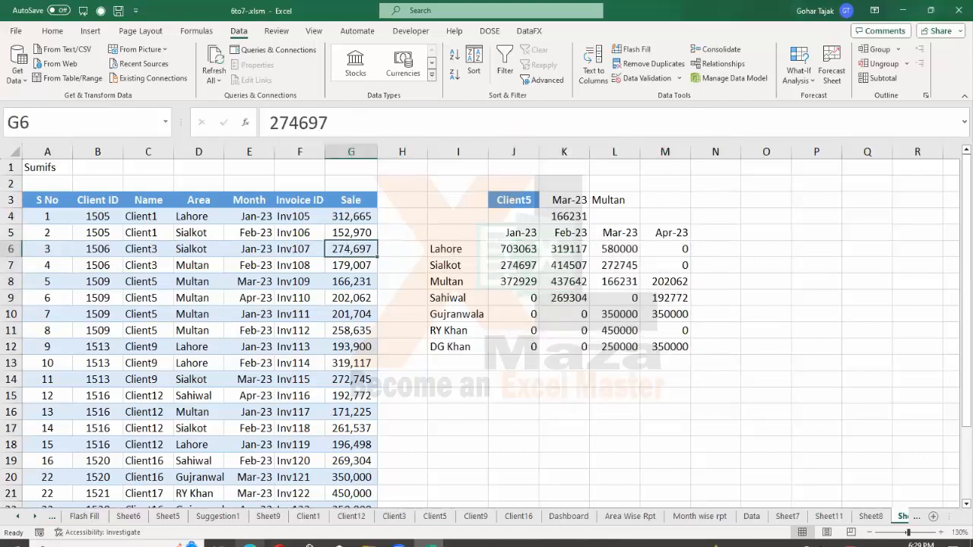
key("Up")
key("Right")
key("Right")
key("Right")
key("Down")
left_click(457, 249)
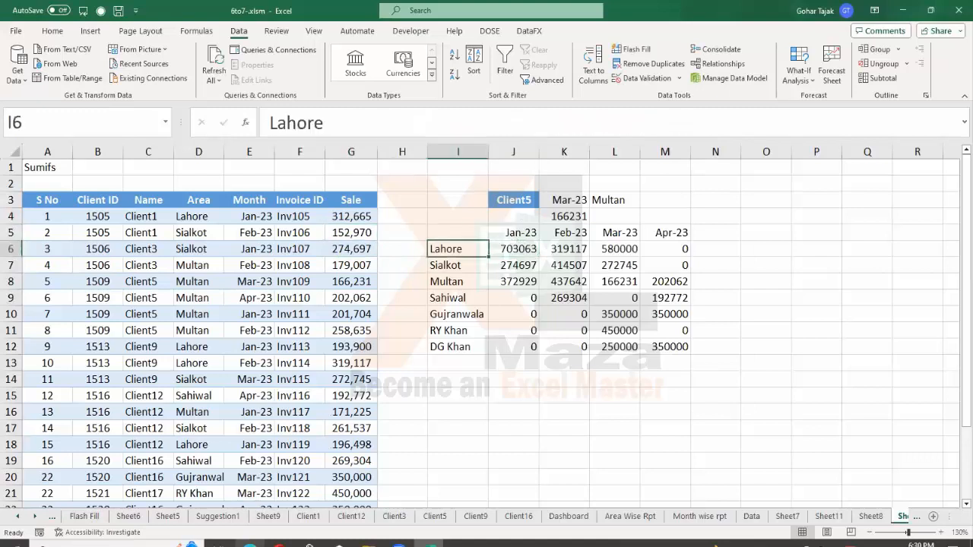
key("shift+Down")
key("shift+Down")
key("shift+Down")
key("shift+Down")
key("shift+Down")
key("shift+Down")
left_click(513, 249)
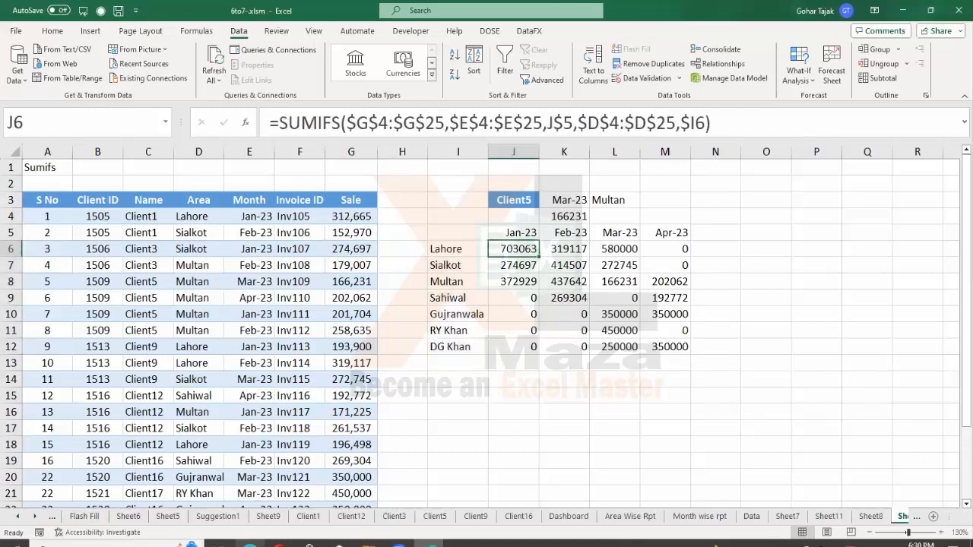
Check the grid's totals and formula references for the different areas across the January to April columns.
key("Right")
key("Right")
key("Down")
key("Down")
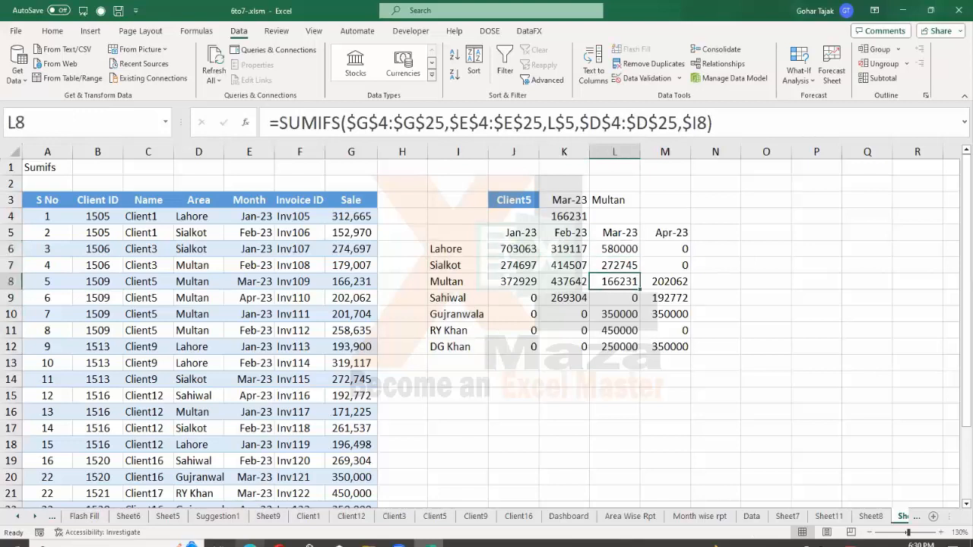
key("Left")
key("Left")
key("Right")
key("Right")
key("Right")
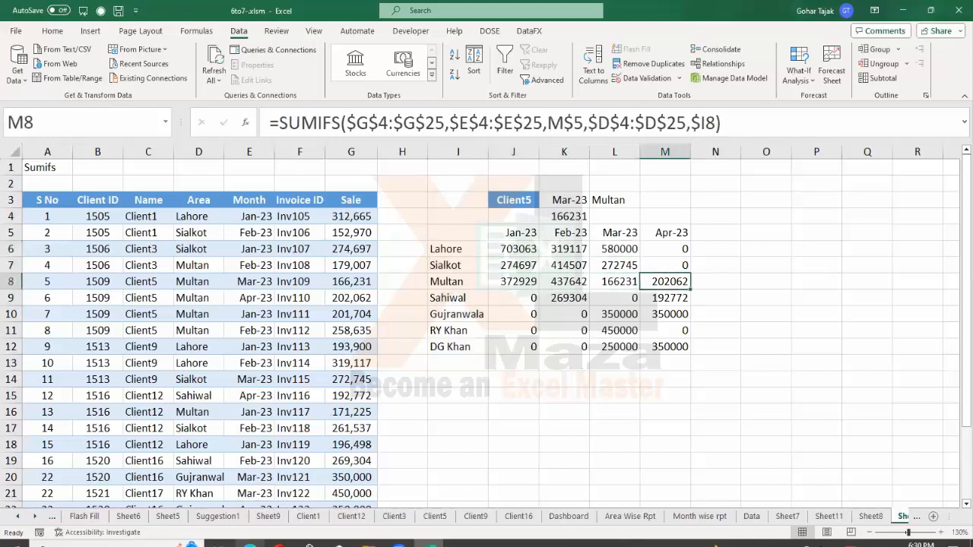
key("Up")
key("Up")
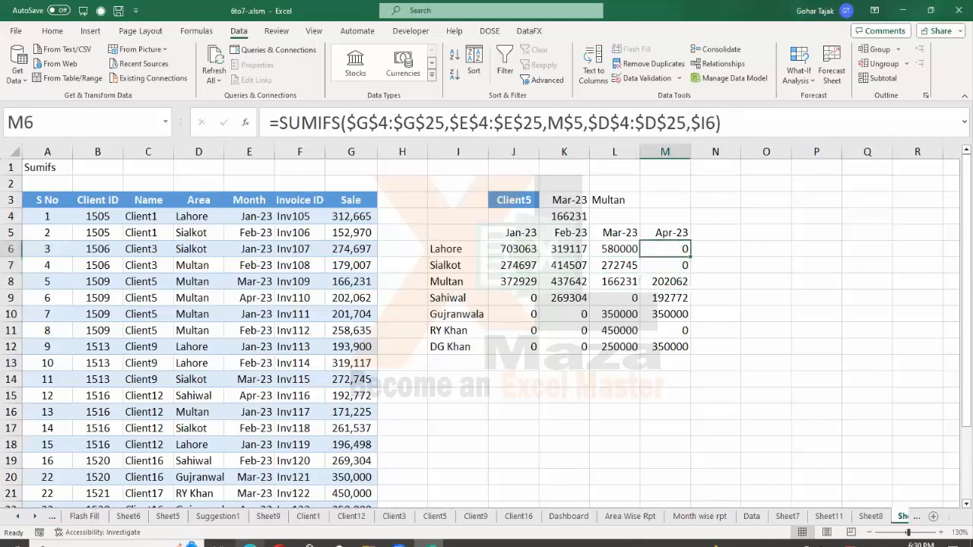
key("Down")
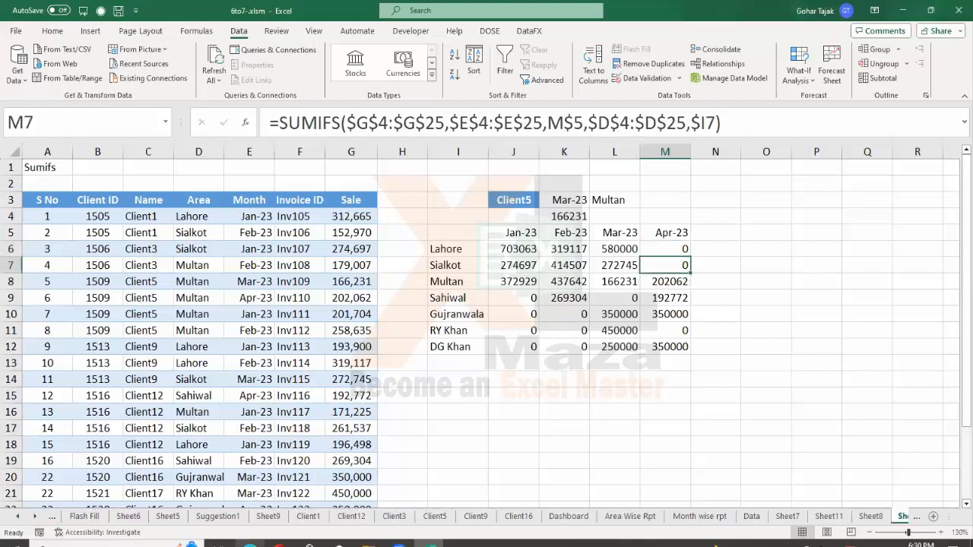
key("Down")
key("Down")
key("Down")
key("Left")
key("Left")
key("Left")
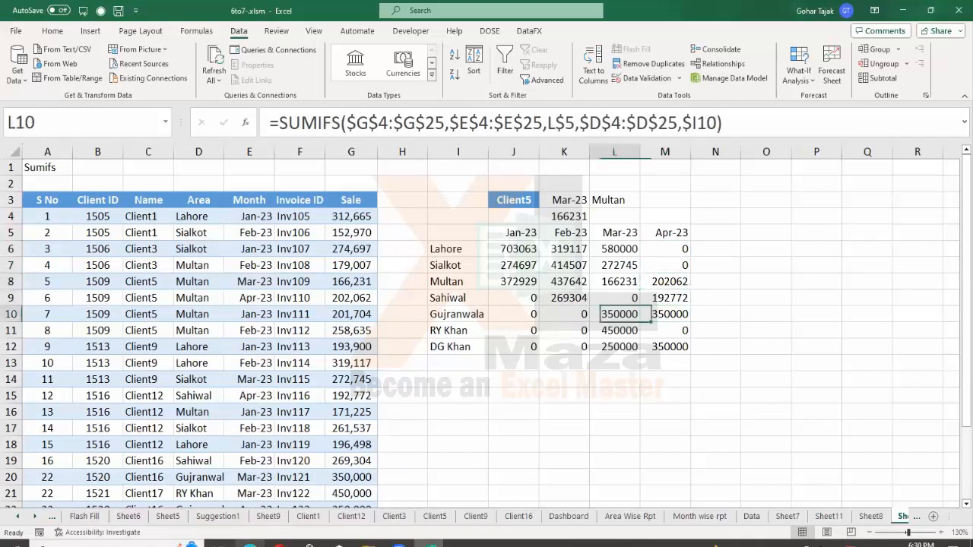
key("Left")
key("Down")
key("Down")
key("Up")
key("Up")
key("Up")
key("Up")
Examine the invoice table's Area column from its header to the last data row.
key("Left")
key("Left")
key("Left")
key("Left")
key("Left")
key("Up")
key("Up")
key("Up")
key("Up")
key("Up")
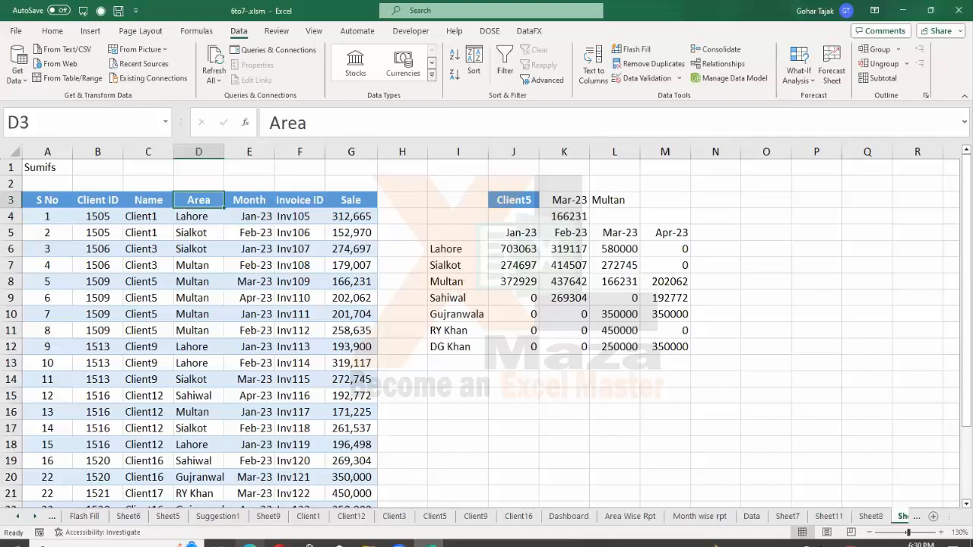
key("ctrl+Down")
key("Down")
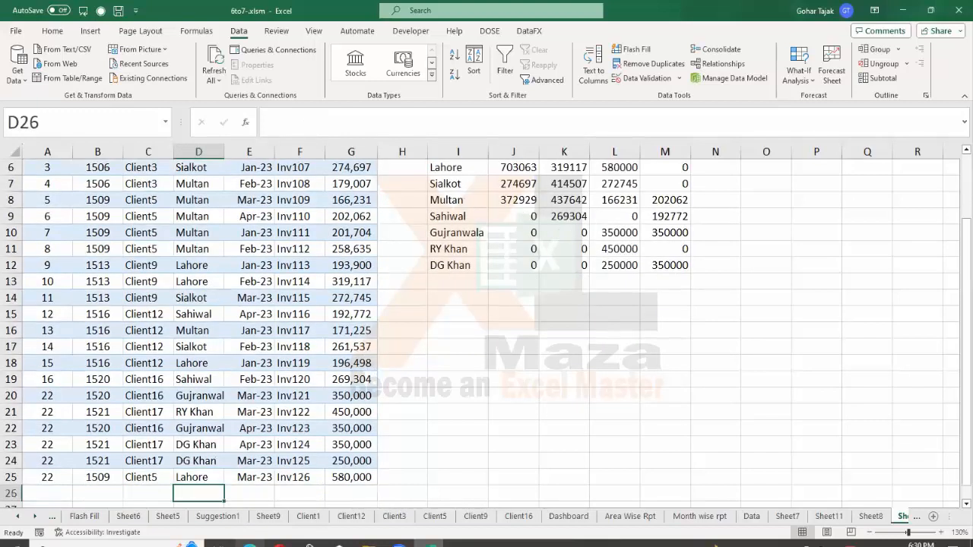
key("ctrl+Down")
key("ctrl+Up")
key("ctrl+Up")
key("Down")
key("Down")
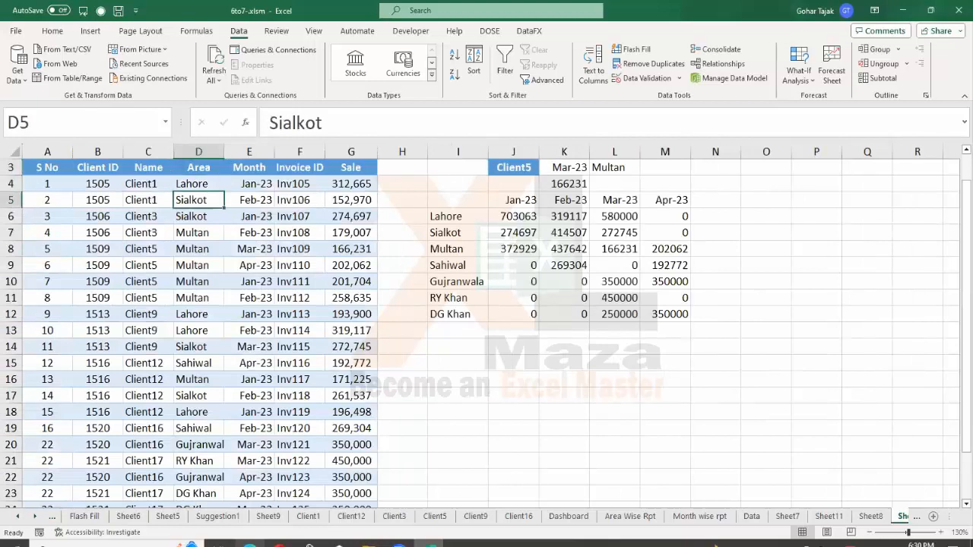
Check the January month heading in J5 and the summary results beneath it.
key("Right")
key("Right")
key("Right")
key("Right")
key("Right")
key("Right")
key("Down")
key("Up")
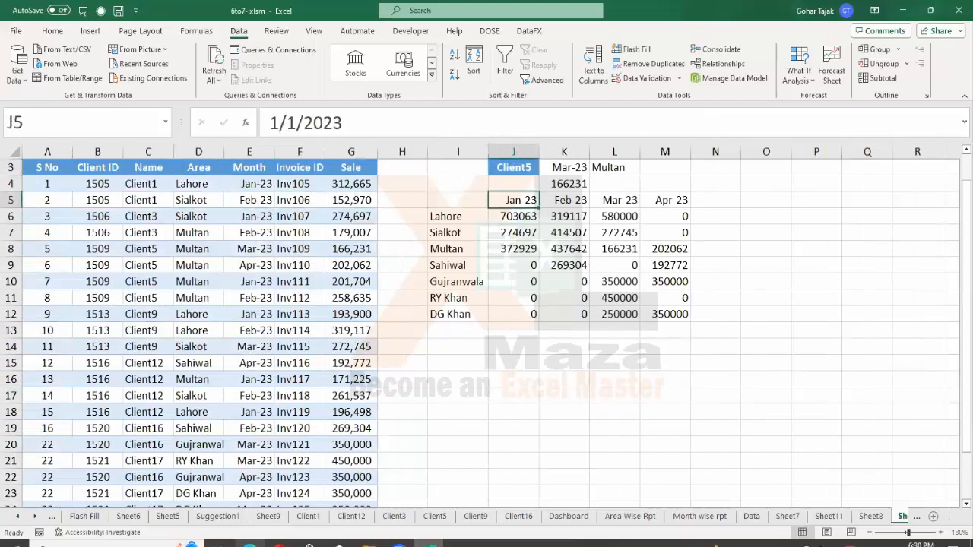
key("ctrl+Up")
key("ctrl+Up")
key("Down")
key("Down")
key("Down")
key("Down")
key("Down")
key("Down")
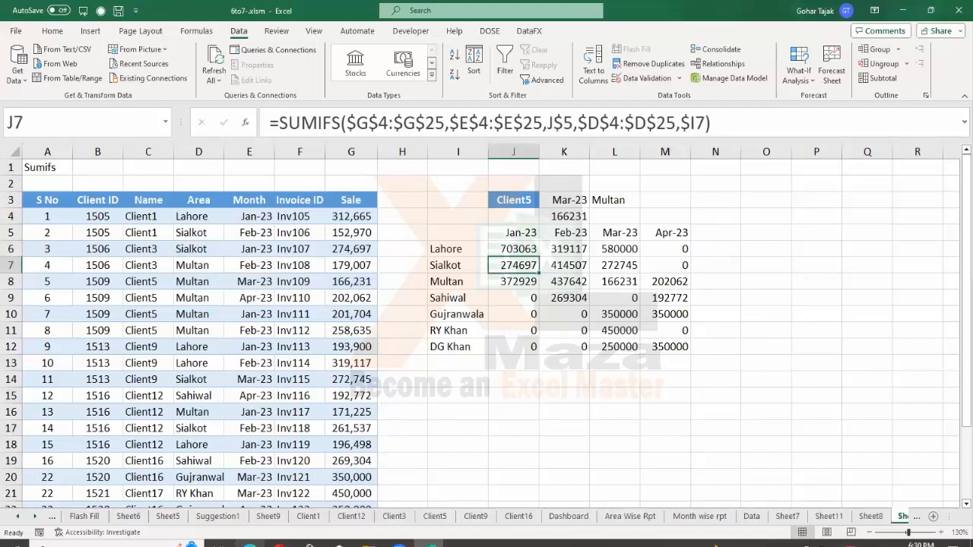
Remove row numbers 4 and 25 from the sum range in J6's SUMIFS formula, leaving $G$:$G$.
key("Up")
key("F2")
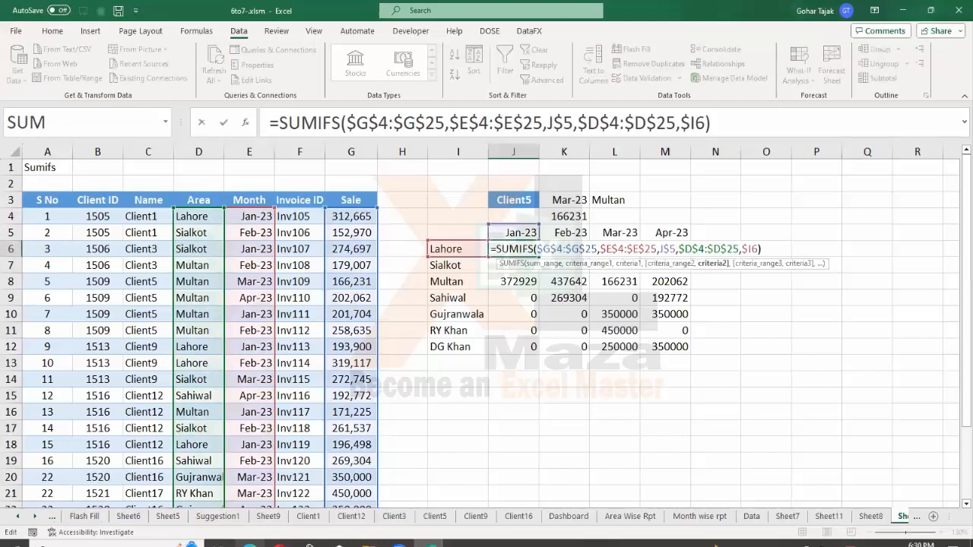
key("Left")
key("Left")
key("Left")
key("Left")
key("Left")
key("Left")
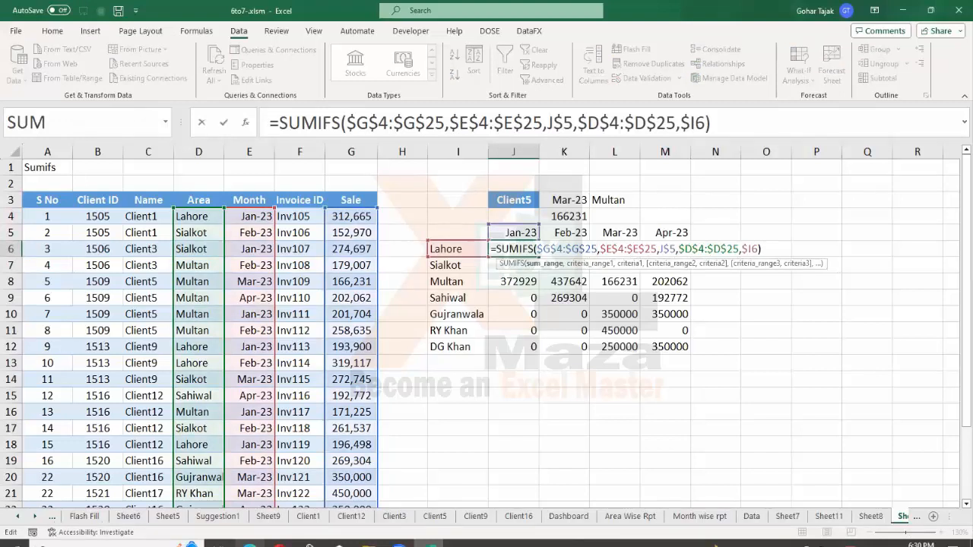
key("BackSpace")
key("BackSpace")
key("Left")
key("Left")
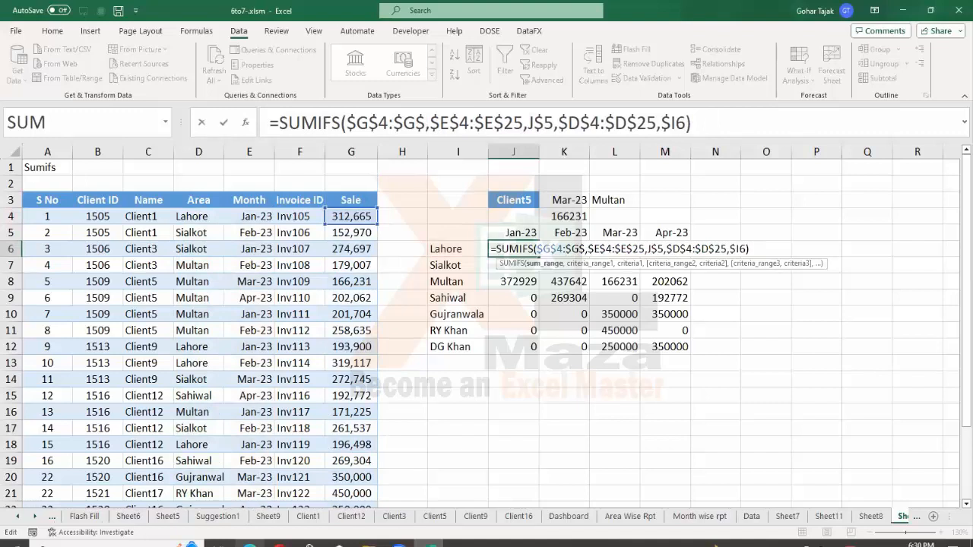
key("Left")
key("Left")
key("BackSpace")
Remove the row numbers from the month criteria range in J6's formula, leaving $E$:$E$.
key("Right")
key("Right")
key("Right")
key("Right")
key("Right")
key("Right")
key("Right")
key("Right")
key("Right")
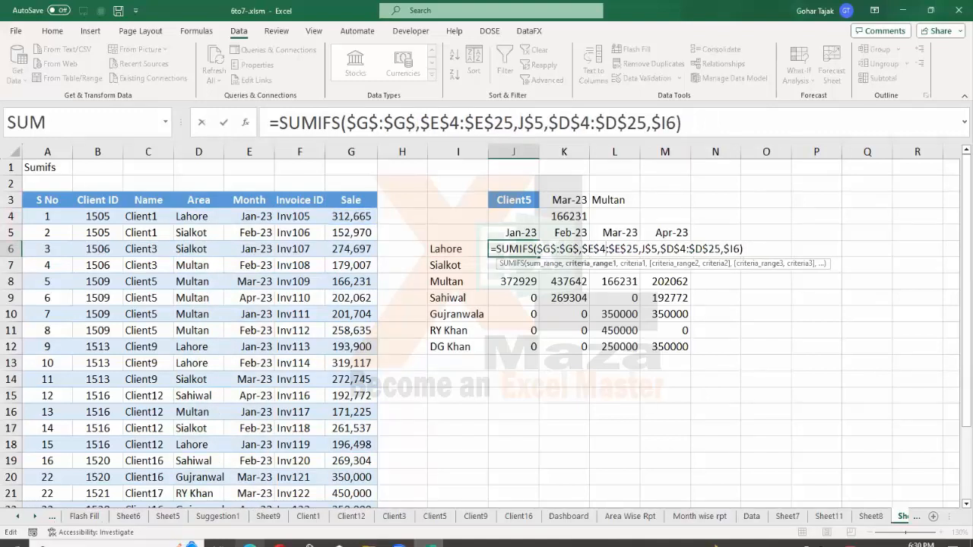
key("BackSpace")
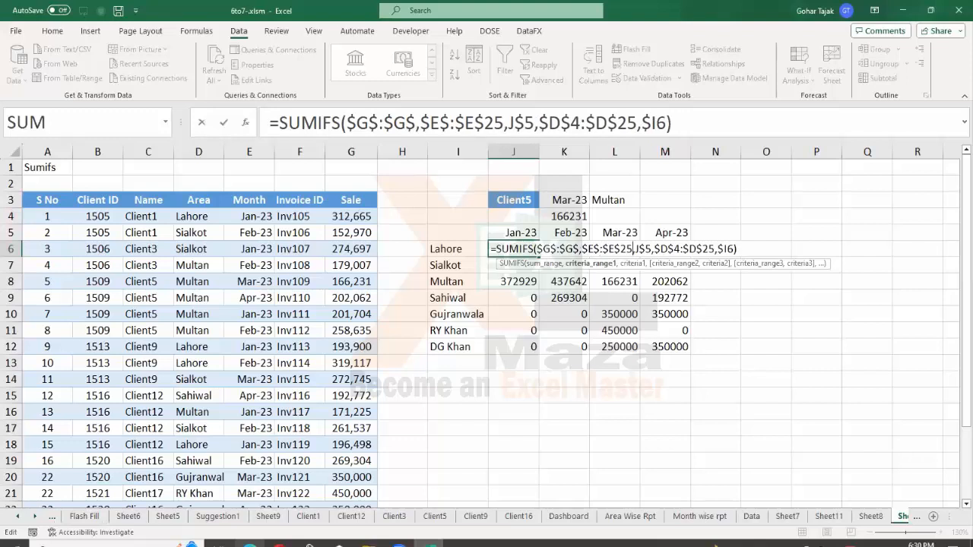
key("BackSpace")
key("BackSpace")
Remove the row numbers from the area criteria range in J6's formula, leaving $D$:$D$, and try to confirm it.
key("Right")
key("Right")
key("Right")
key("Right")
key("Right")
key("Right")
key("Right")
key("Right")
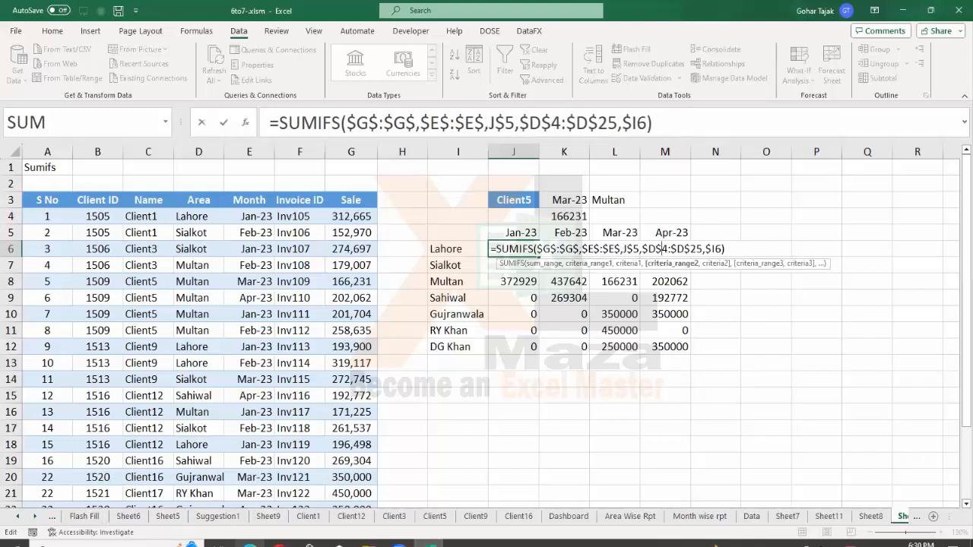
key("BackSpace")
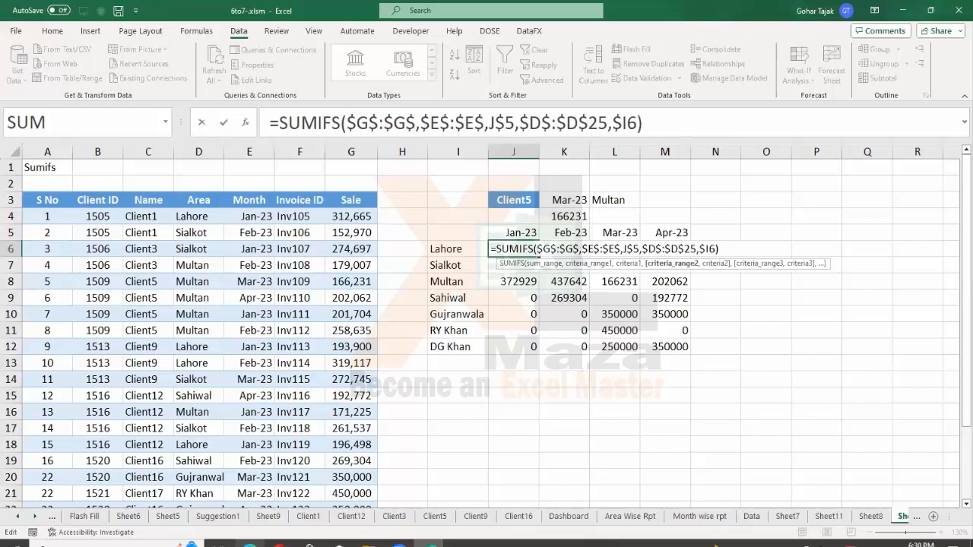
key("BackSpace")
key("BackSpace")
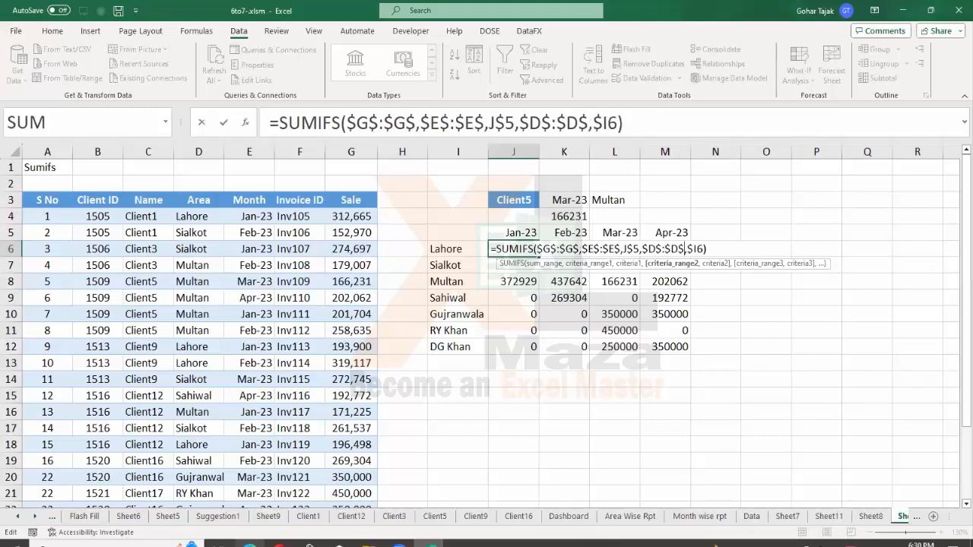
key("Return")
key("Return")
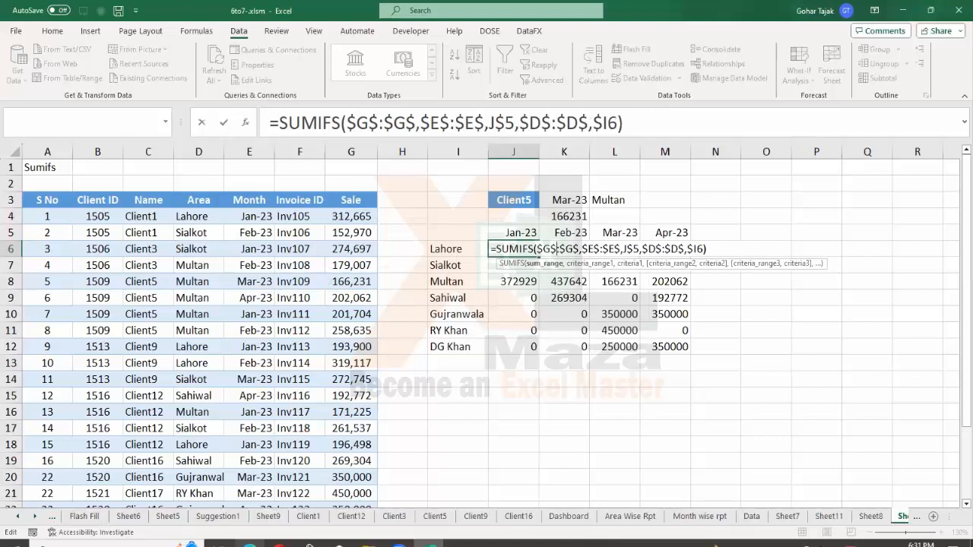
Rewrite the sum range in J6's formula as the locked whole-column reference $G:$G.
key("BackSpace")
key("BackSpace")
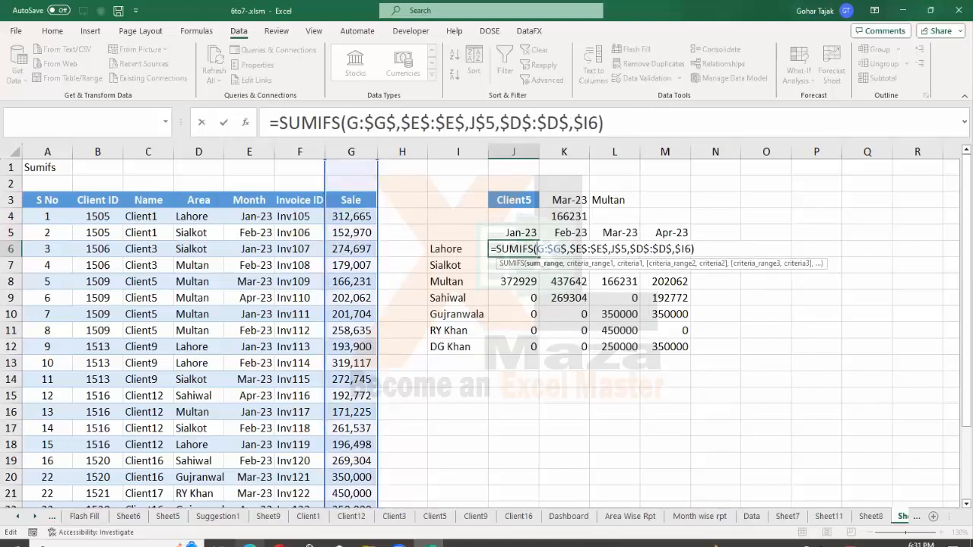
key("BackSpace")
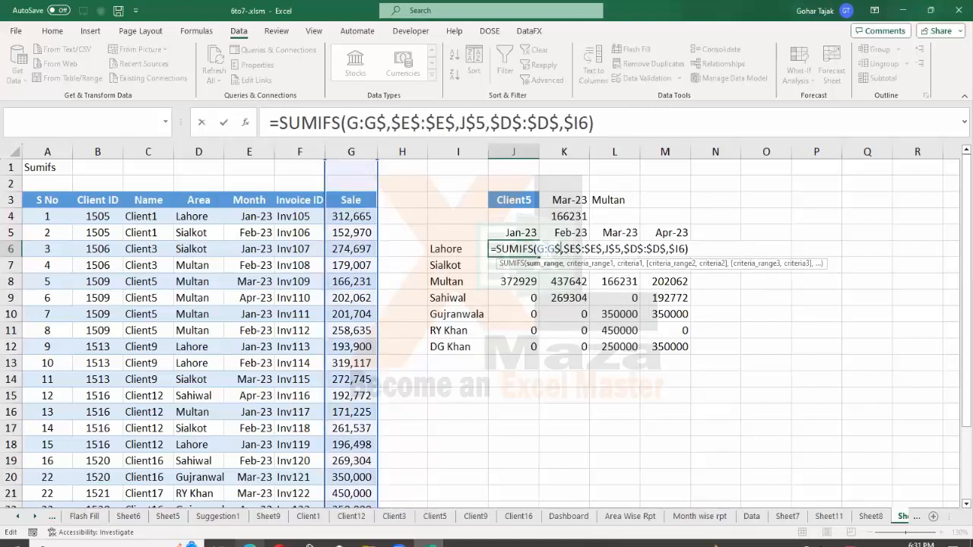
key("BackSpace")
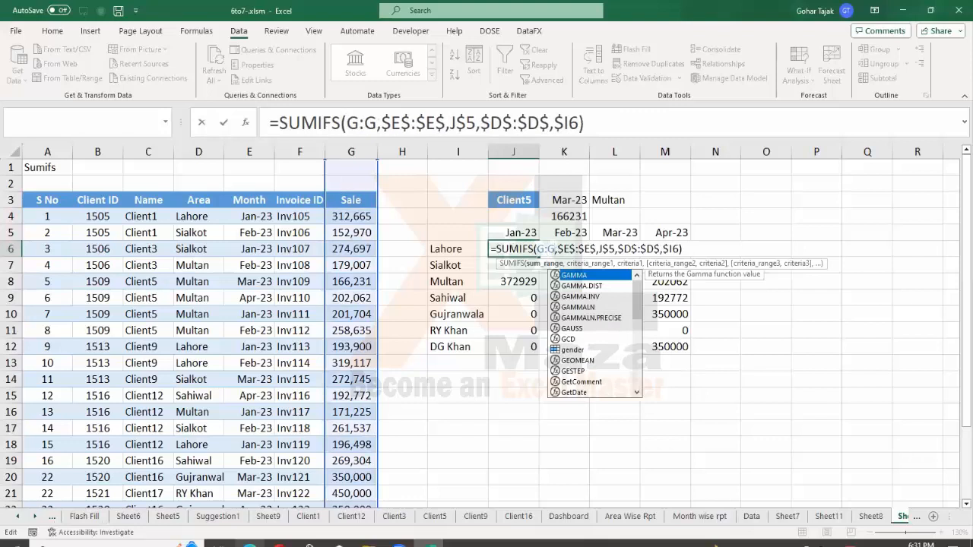
key("shift+Left")
key("shift+Left")
key("shift+Left")
key("F4")
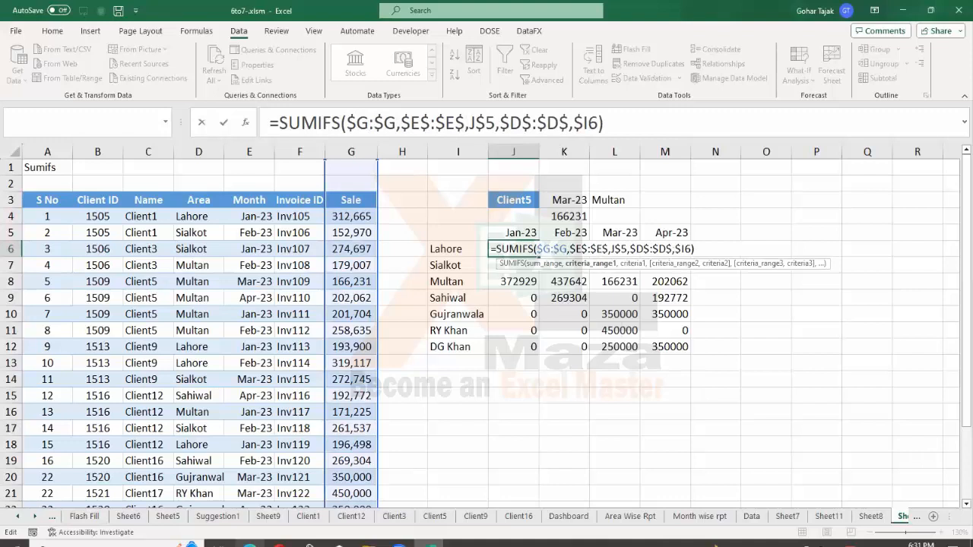
Strip the extra dollar signs from the month criteria range in J6's formula, making it $E:$E.
key("Right")
key("Right")
key("Delete")
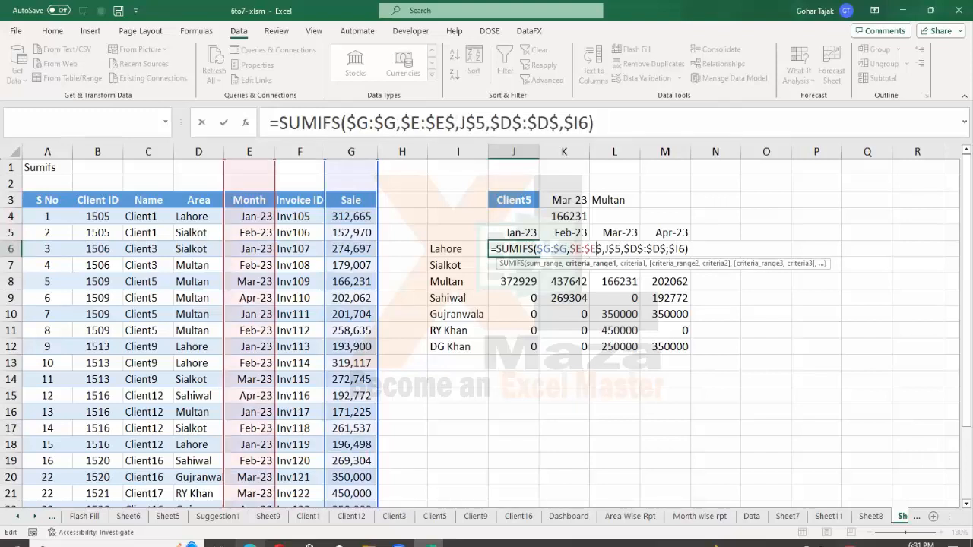
key("Delete")
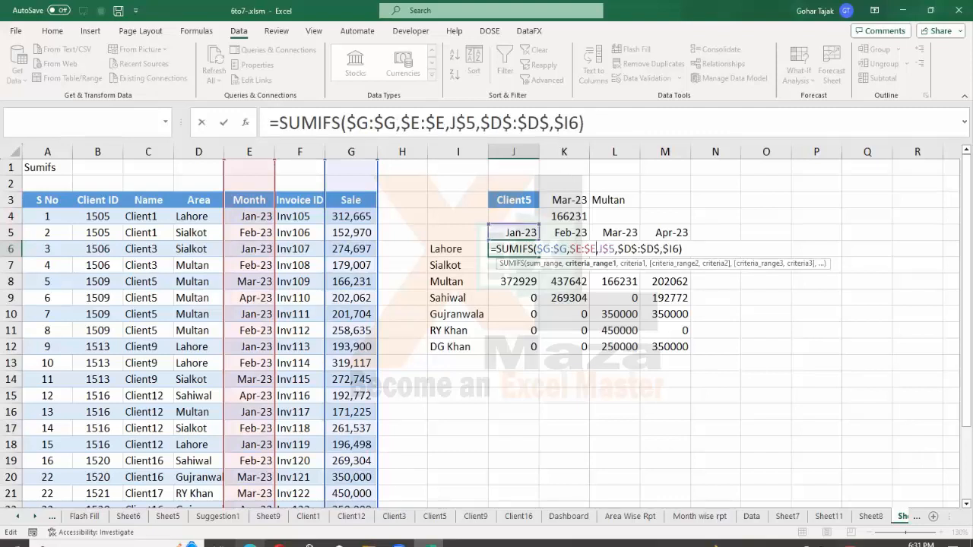
Replace the month criteria range in J6's SUMIFS formula with a locked whole-column reference to the Month column, $E:$E.
key("BackSpace")
key("BackSpace")
key("BackSpace")
key("BackSpace")
key("BackSpace")
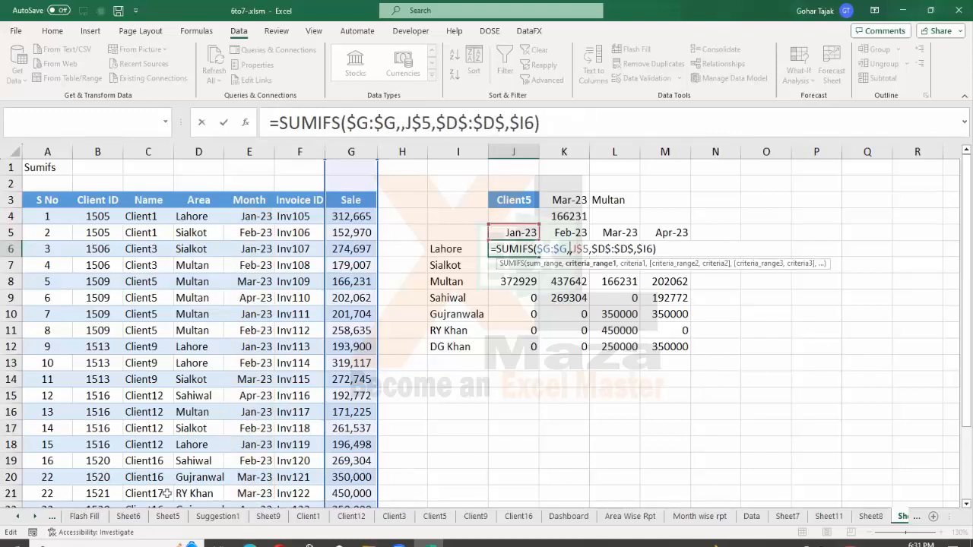
left_click(258, 147)
key("F4")
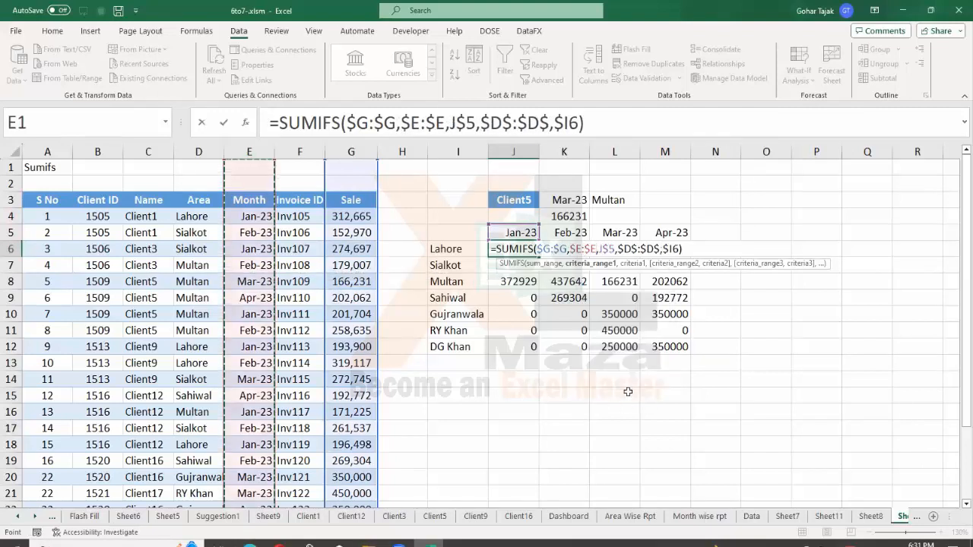
Replace the area criteria range in J6's formula with the locked whole-column reference $D:$D and confirm the formula.
left_click(620, 249)
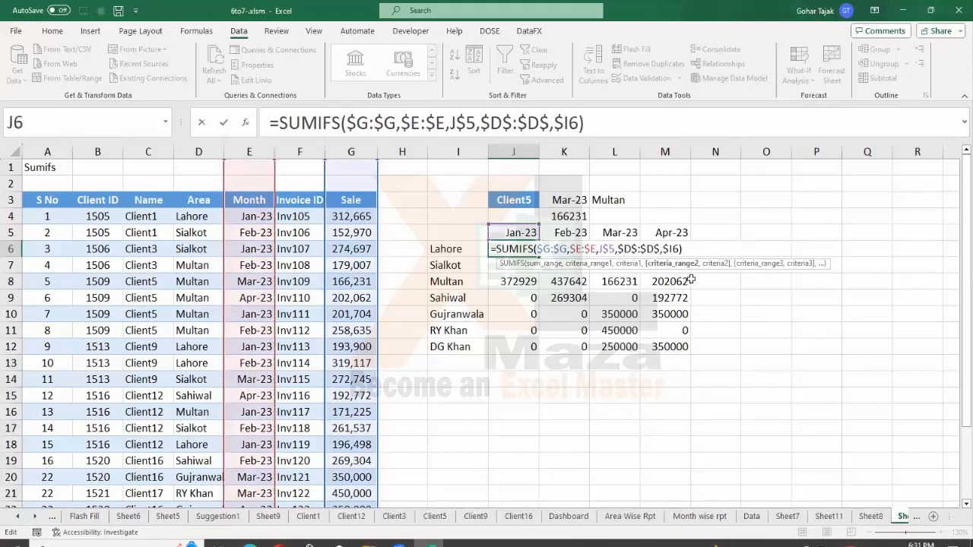
left_click_drag(660, 249, 617, 248)
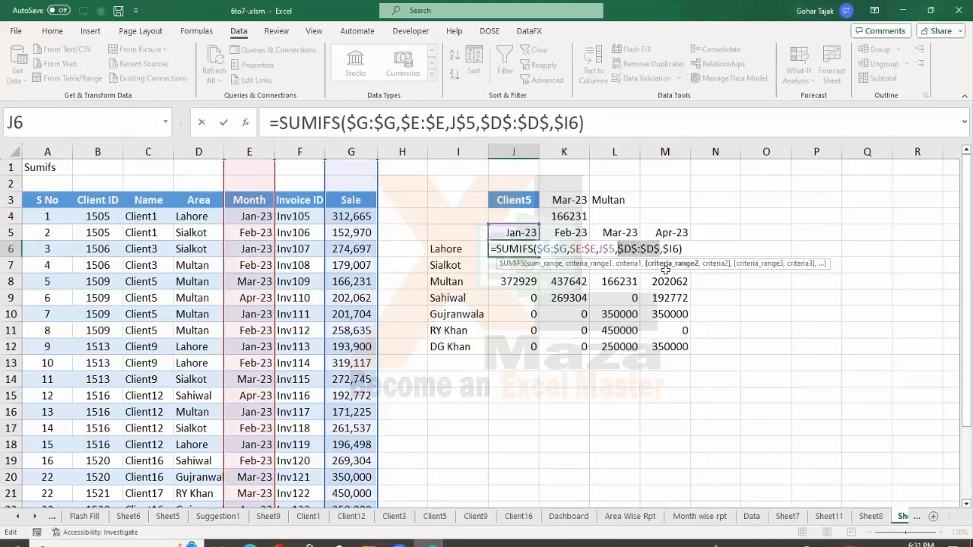
key("BackSpace")
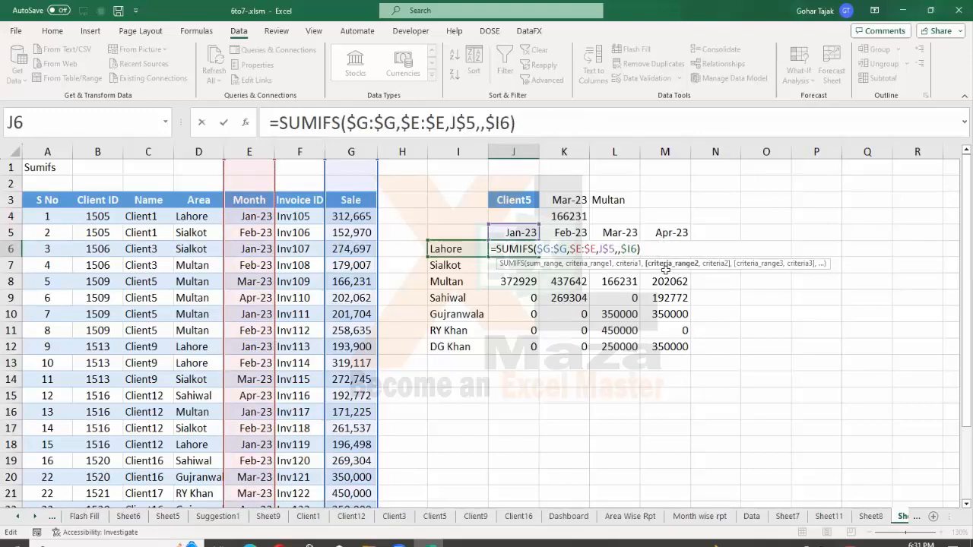
left_click(192, 152)
key("F4")
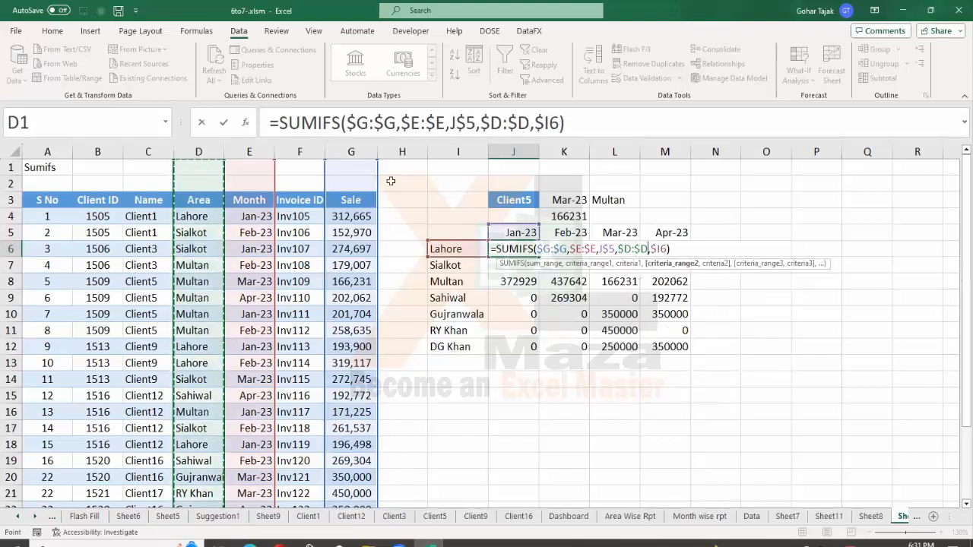
key("Return")
Fill J6's whole-column SUMIFS formula across the summary grid J6:M12.
key("Up")
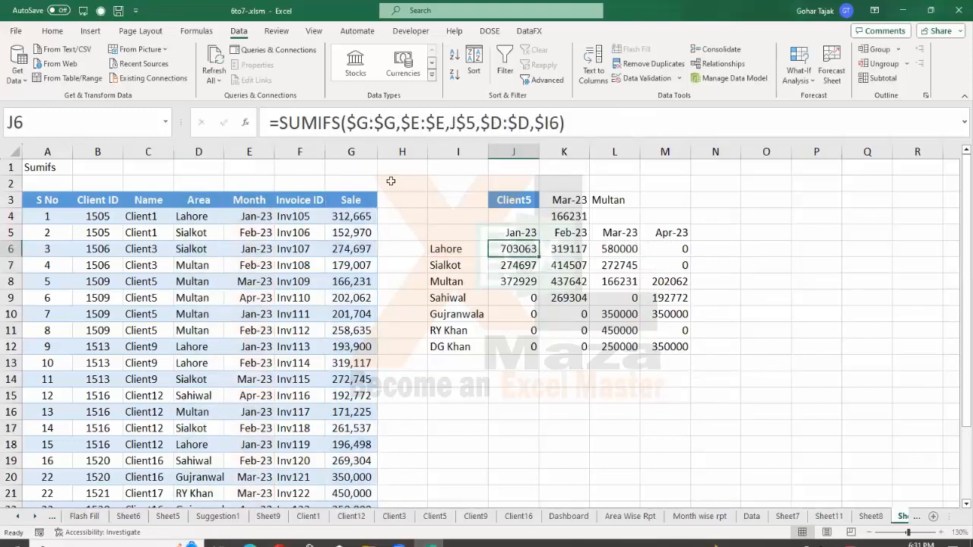
key("shift+Right")
key("shift+Right")
key("shift+Right")
key("ctrl+shift+Down")
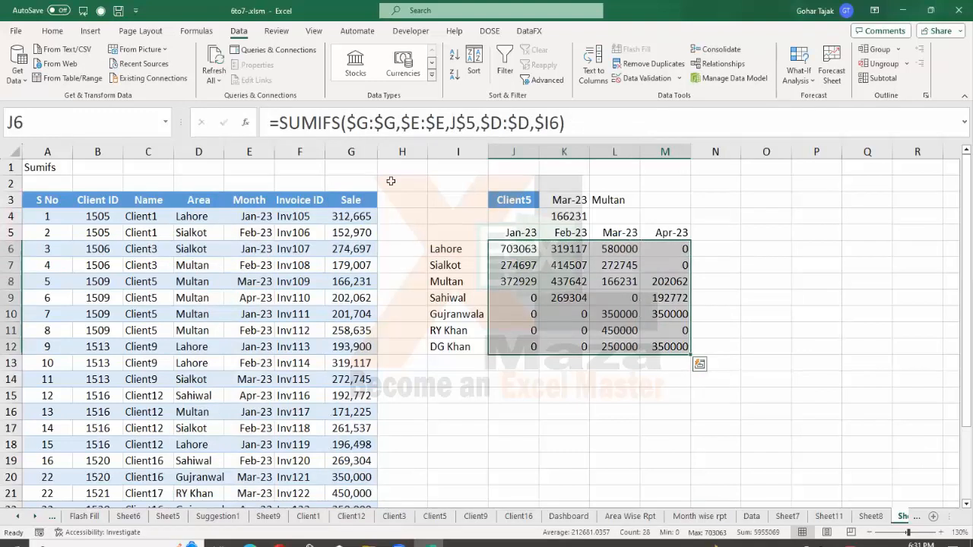
key("Down")
key("ctrl+Down")
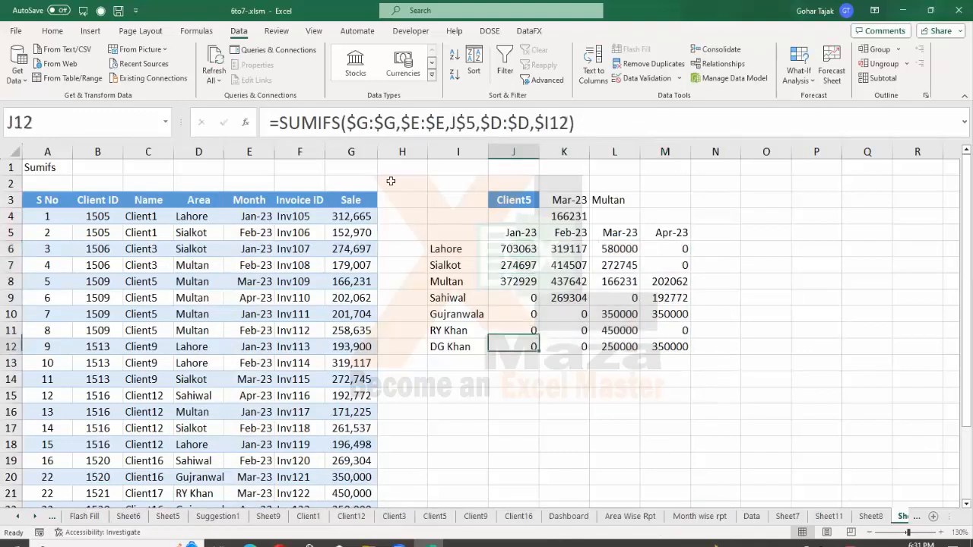
Start a new record below the sales data in row 26 with S No 23.
key("Left")
key("Right")
key("Left")
key("Right")
key("Left")
key("Right")
key("Left")
key("Left")
key("Left")
key("Left")
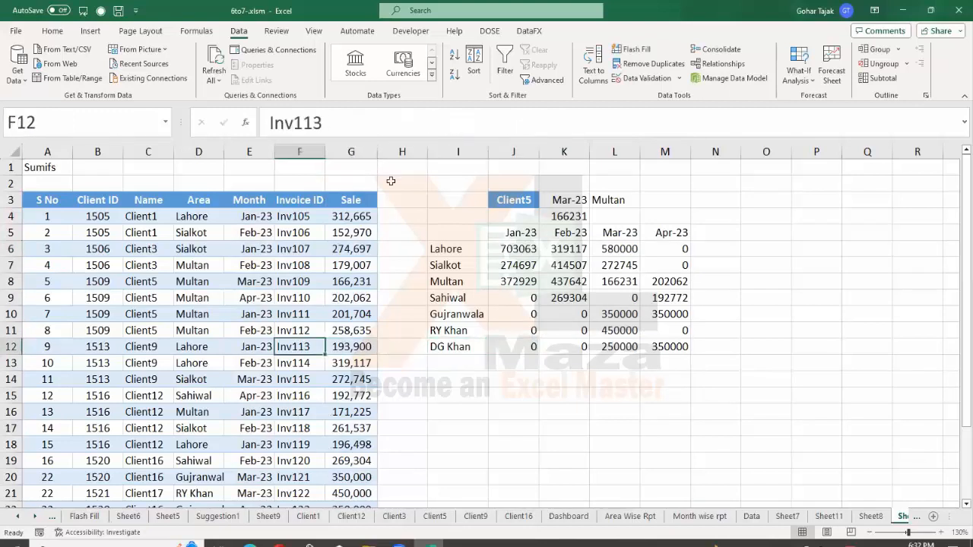
key("Left")
key("Left")
key("Down")
key("Down")
key("Down")
key("Down")
key("Down")
key("Down")
key("Down")
key("Down")
key("Down")
key("Down")
key("Down")
key("Down")
key("Down")
key("Down")
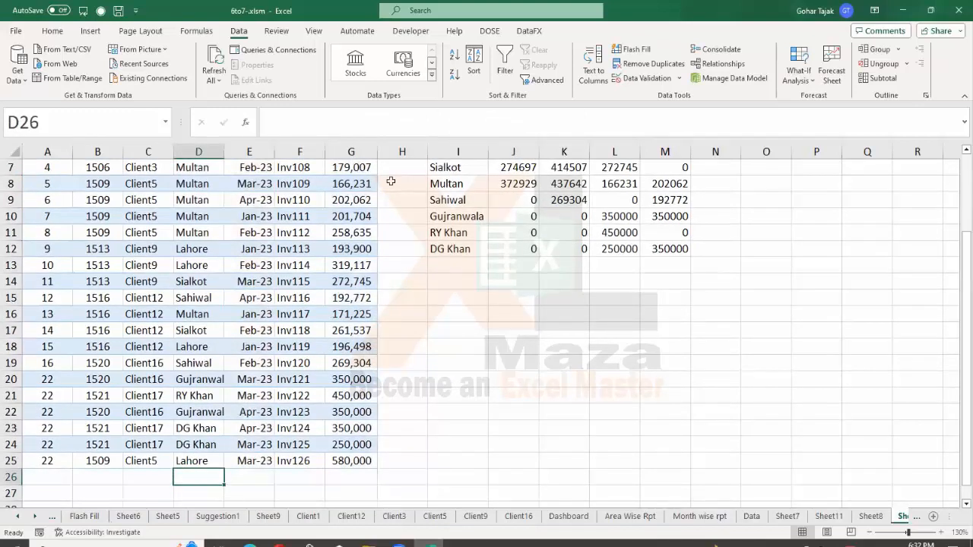
key("Left")
key("Left")
key("Left")
type("23")
key("Tab")
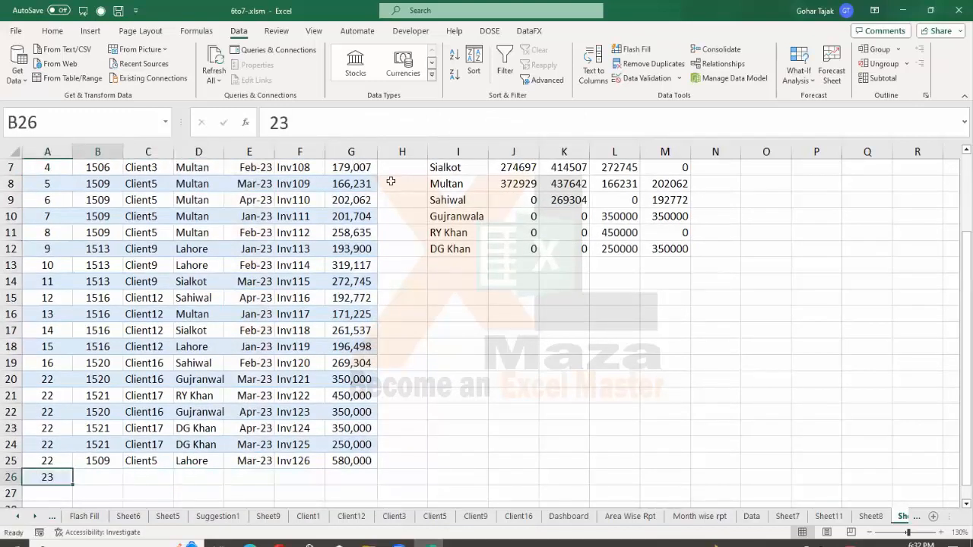
Fill in row 26 with Client5's client ID, the name Client5 and the area DG Khan.
type("1509")
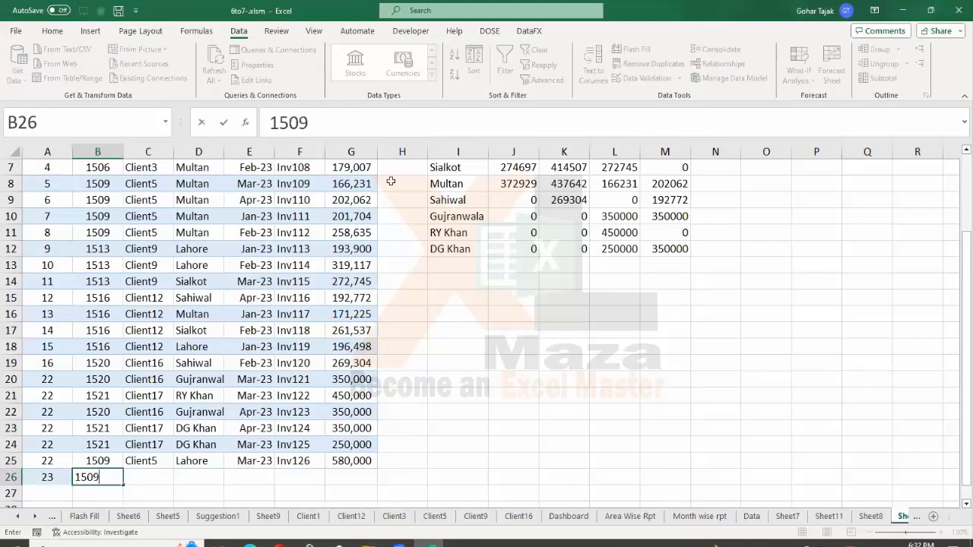
key("Tab")
type("Client5")
key("Tab")
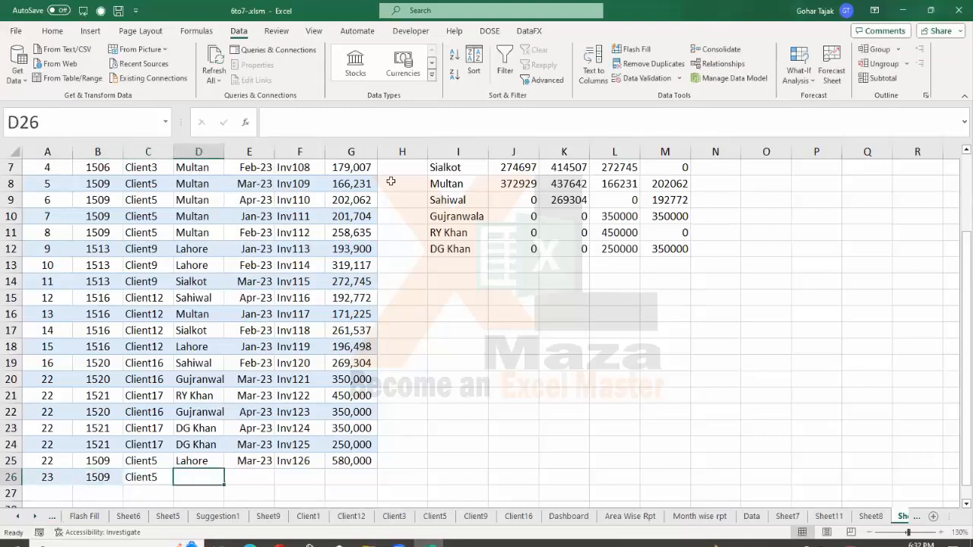
type("D")
key("Tab")
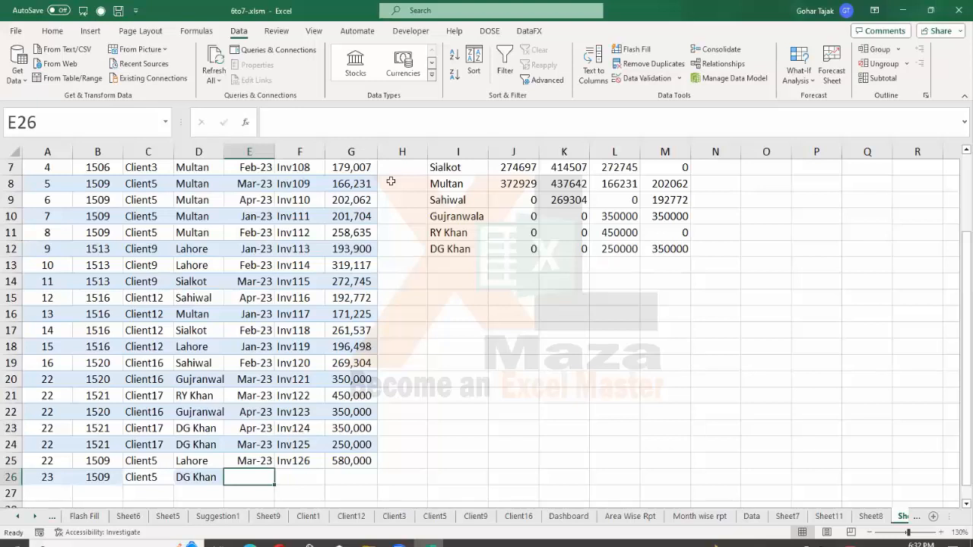
Complete row 26 with the month jan 2023, the next invoice ID in sequence and a sale of 560000.
type("jan 2023")
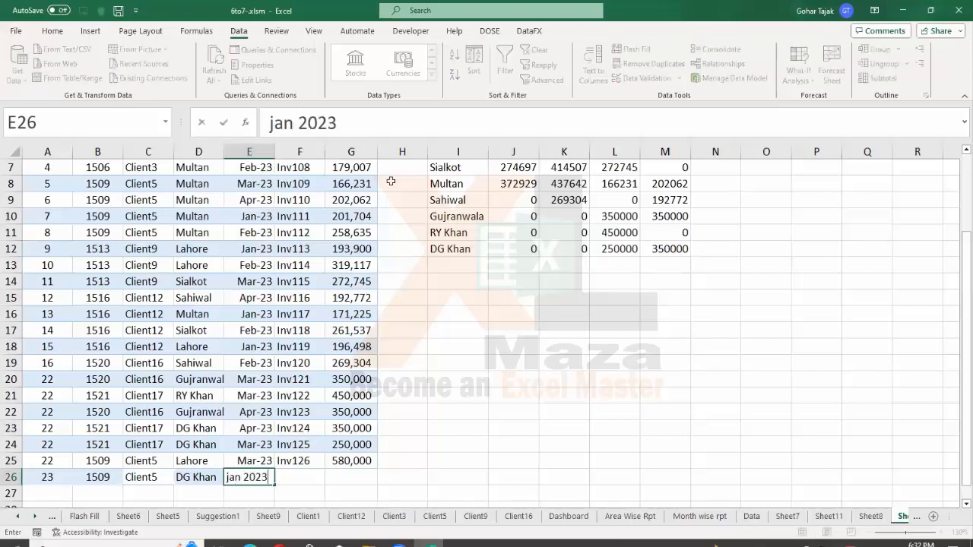
key("ctrl+Return")
key("Tab")
key("ctrl+apostrophe")
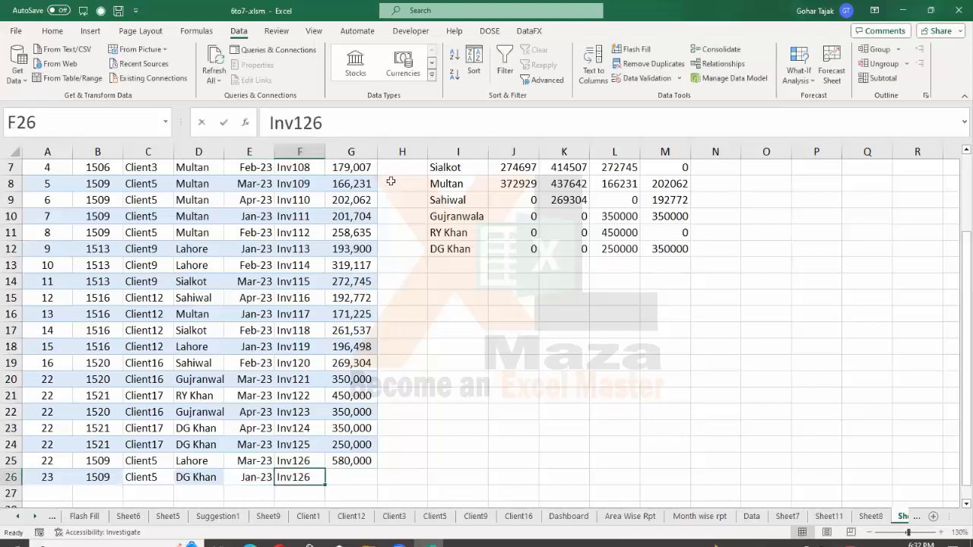
key("BackSpace")
type("7")
key("Tab")
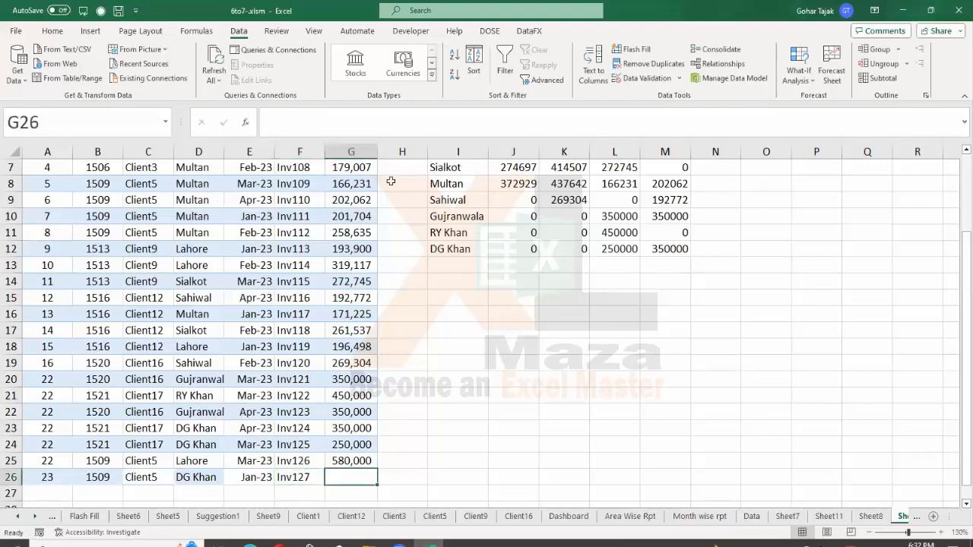
type("560000")
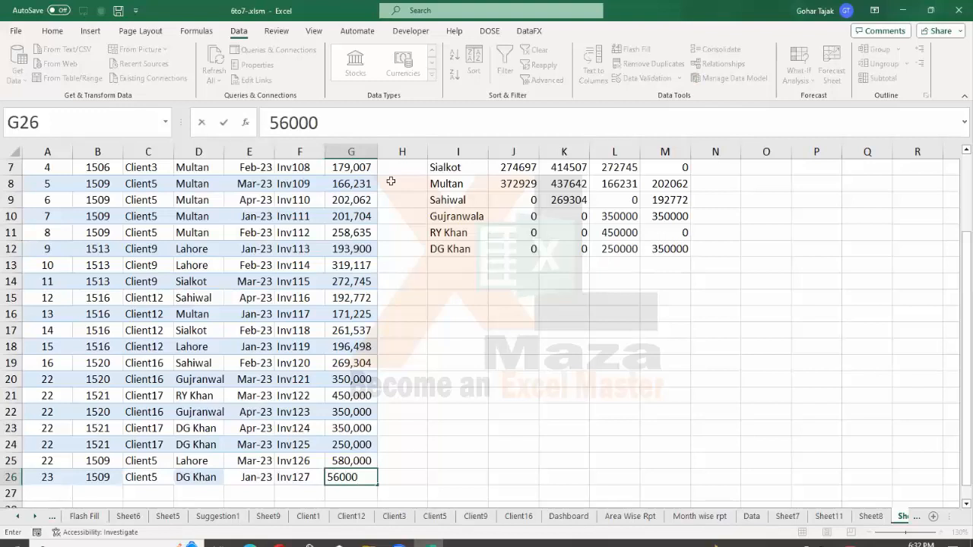
key("Return")
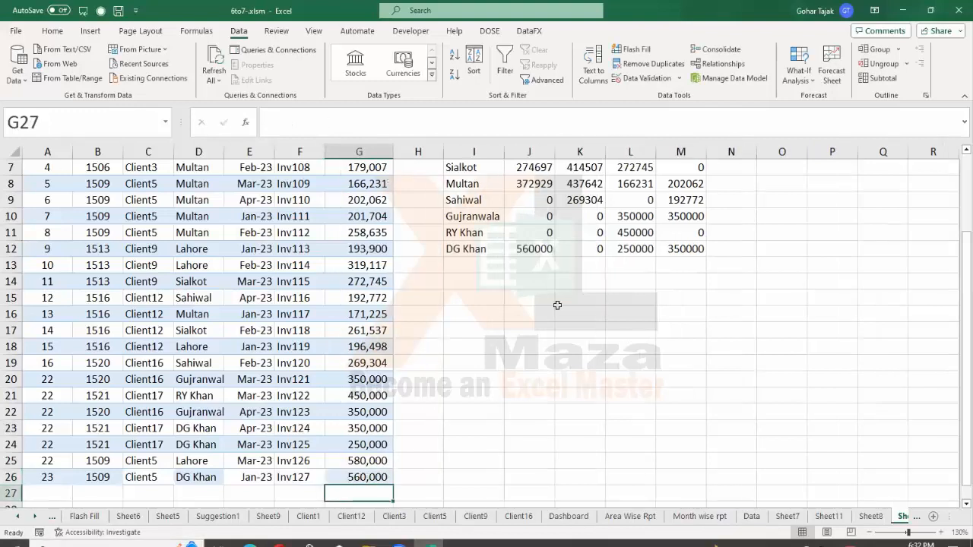
Check the DG Khan total for Jan-23 and its formula in J12 against the added record.
scroll(560, 306, "up", 2)
left_click(545, 348)
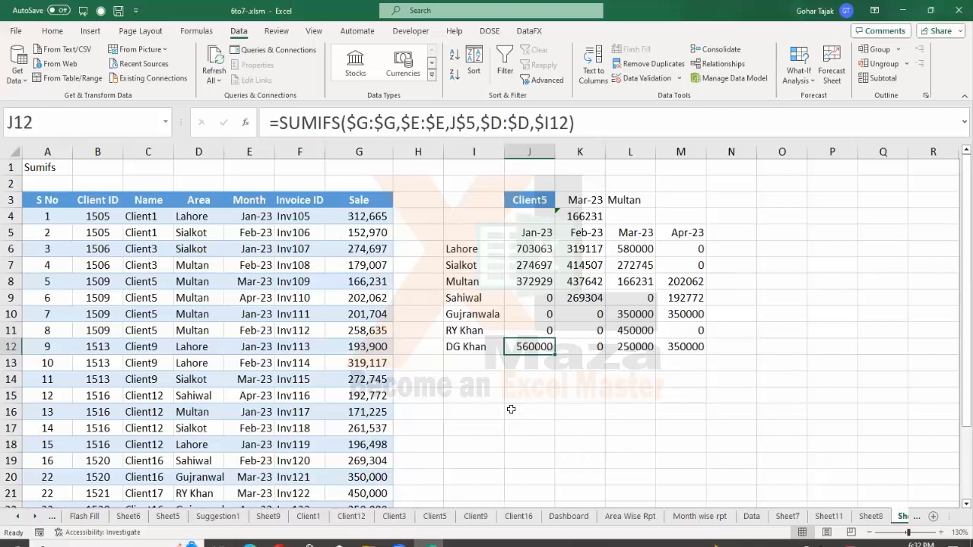
key("Left")
key("Left")
key("Left")
key("Right")
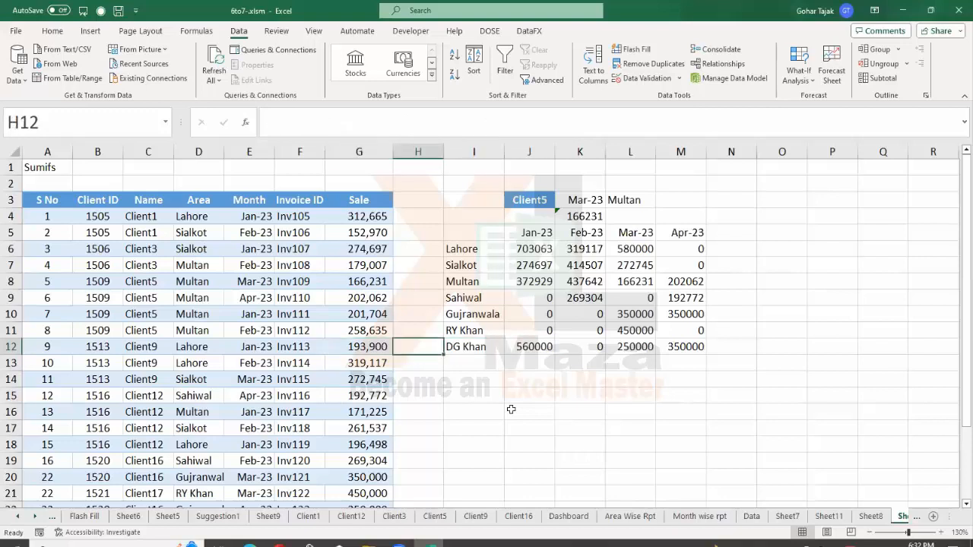
key("Right")
key("Left")
key("Left")
key("Left")
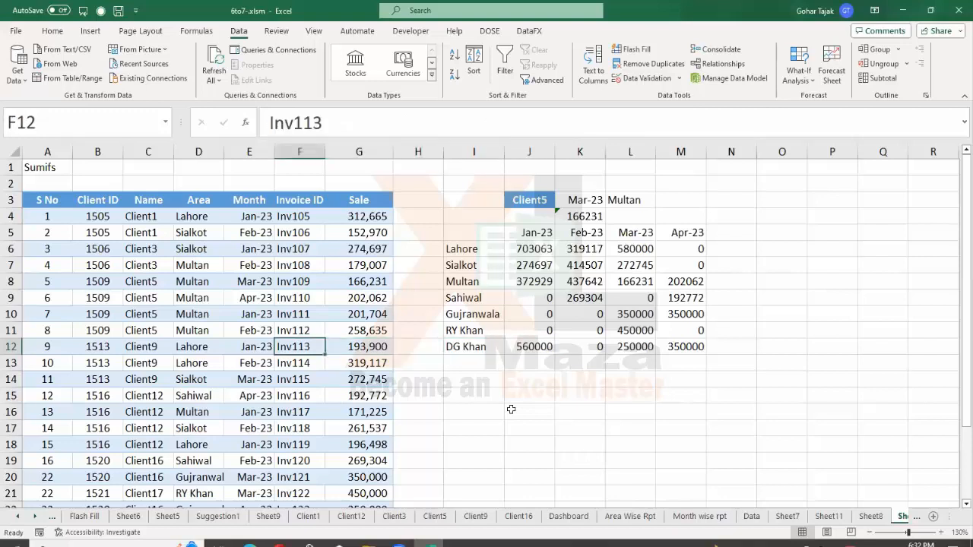
Switch to Sheet8, go to B5 below the sumif entry, and save the workbook.
key("ctrl+Page_Up")
key("ctrl+Page_Up")
key("ctrl+Page_Down")
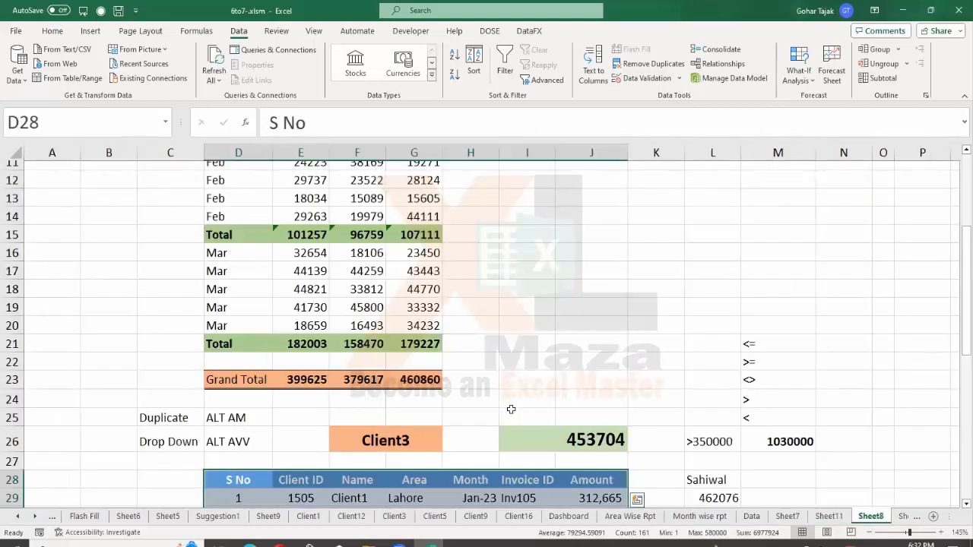
key("ctrl+Up")
key("ctrl+Up")
key("ctrl+Up")
key("ctrl+Up")
key("ctrl+Up")
key("ctrl+Up")
key("Down")
key("Left")
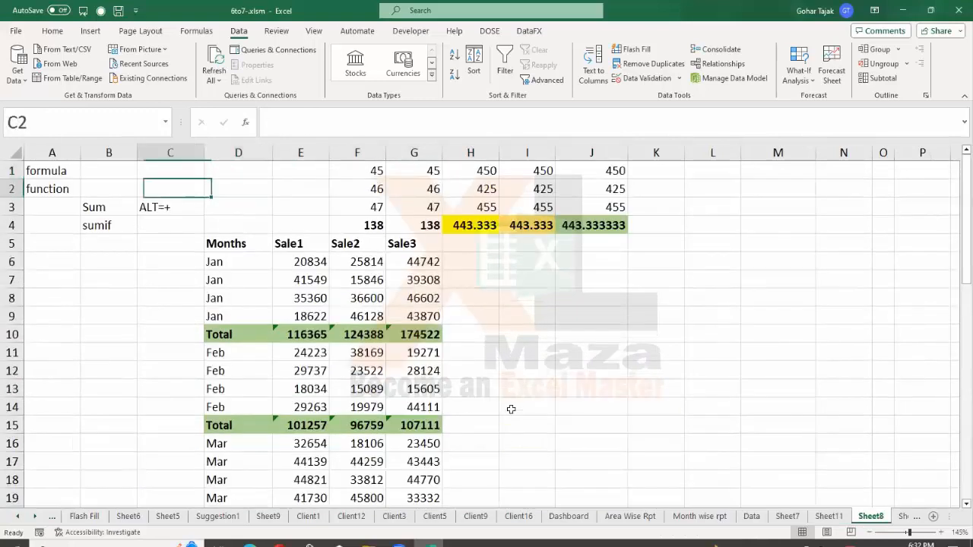
key("Left")
key("Down")
key("Down")
key("Down")
key("ctrl+s")
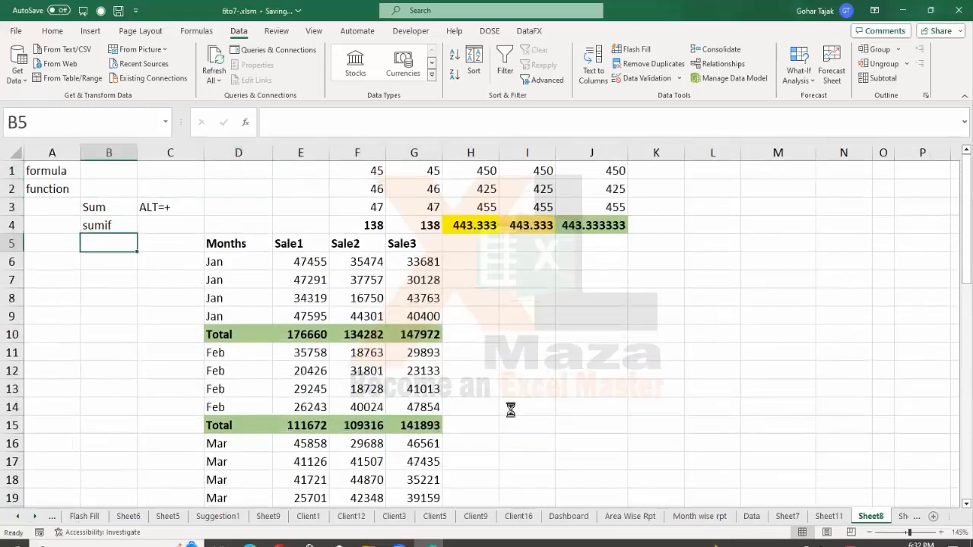
Add sumifs to the function list in B5 and close the Help window.
type("sumif")
key("F1")
type("s")
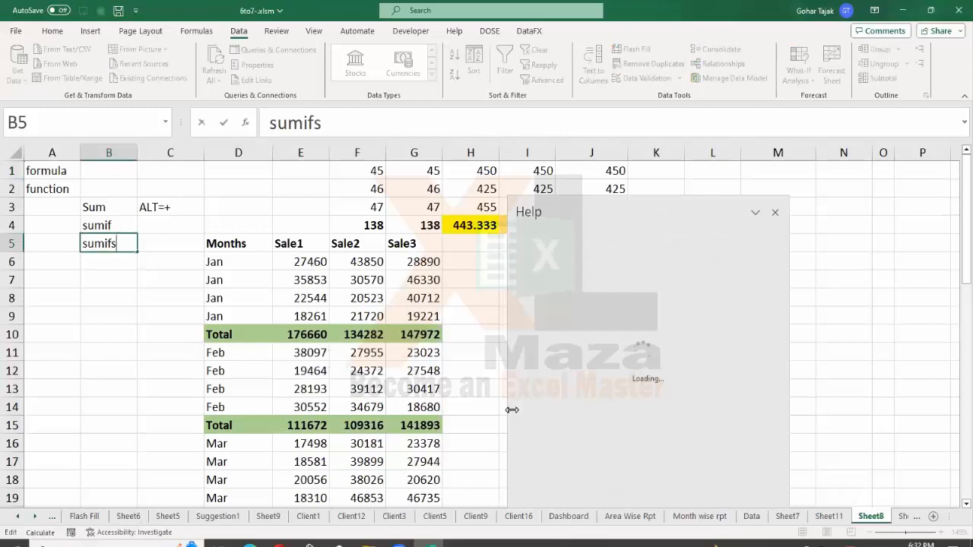
key("Return")
key("Down")
key("Down")
key("Up")
key("Up")
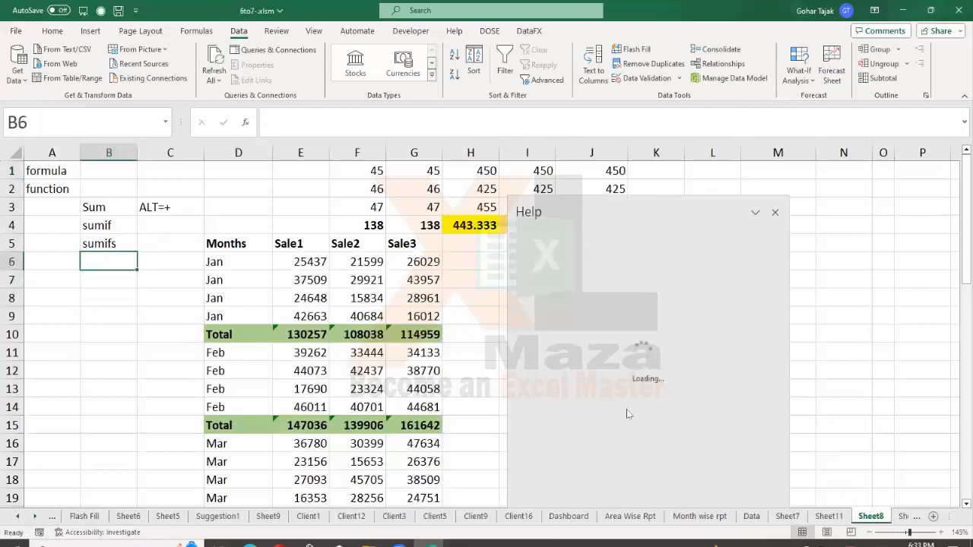
left_click(775, 212)
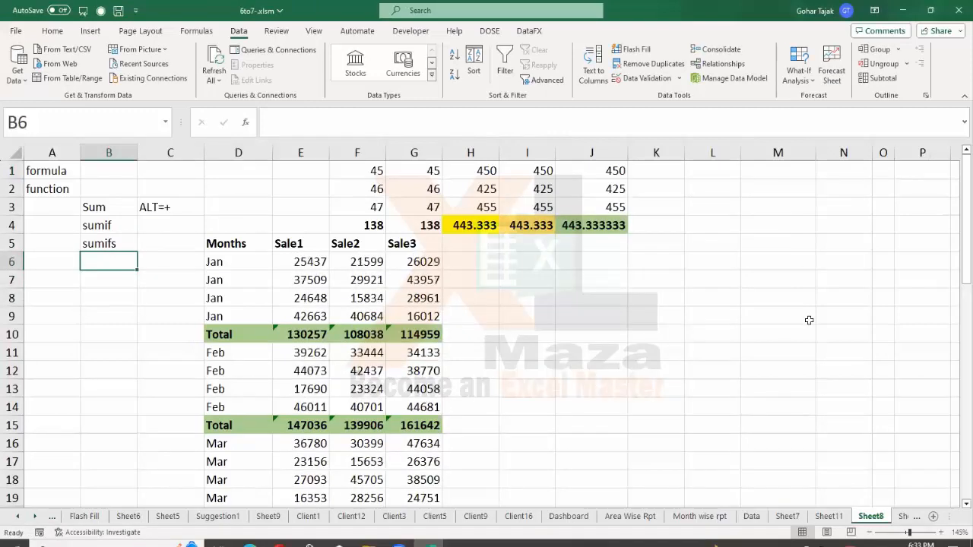
Extend the function list with count, counta, countif and countifs in cells B6 to B9.
type("count")
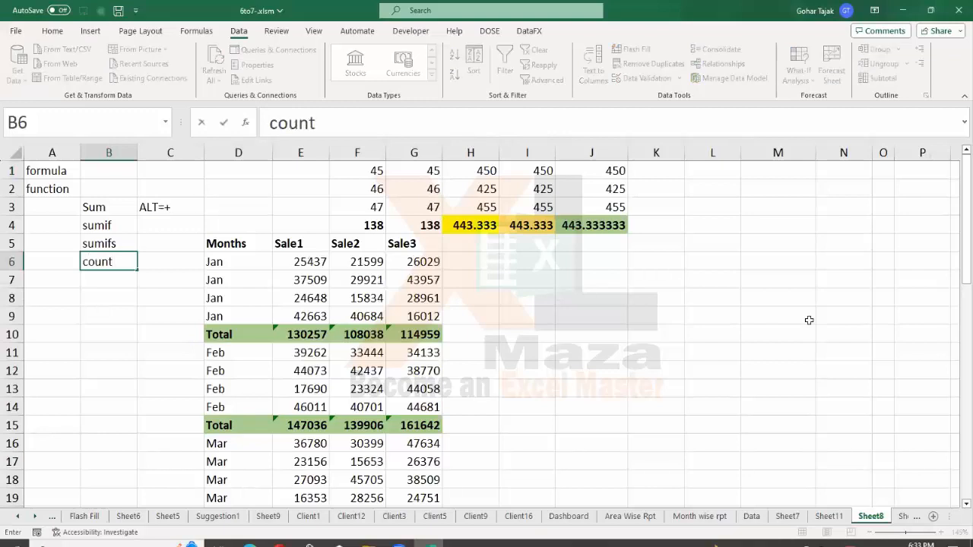
key("Return")
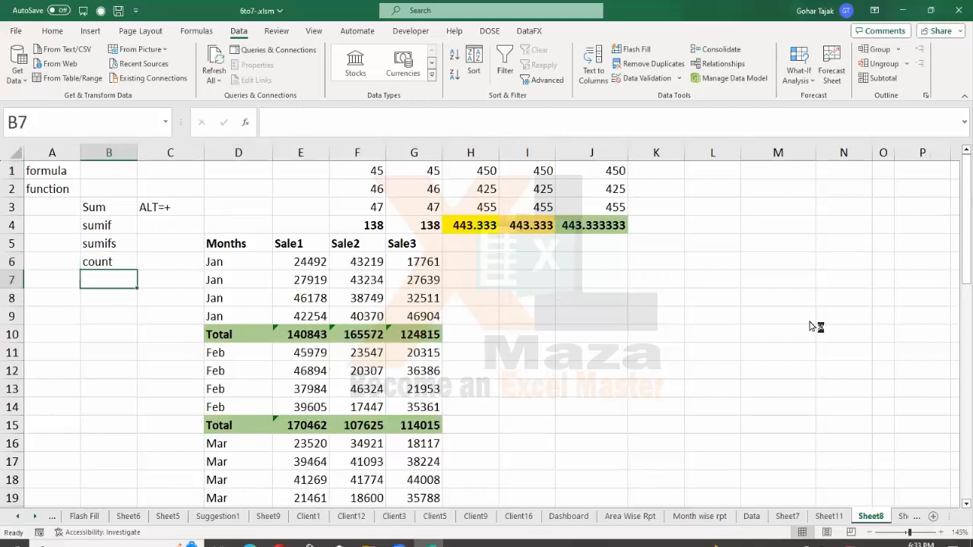
type("counta")
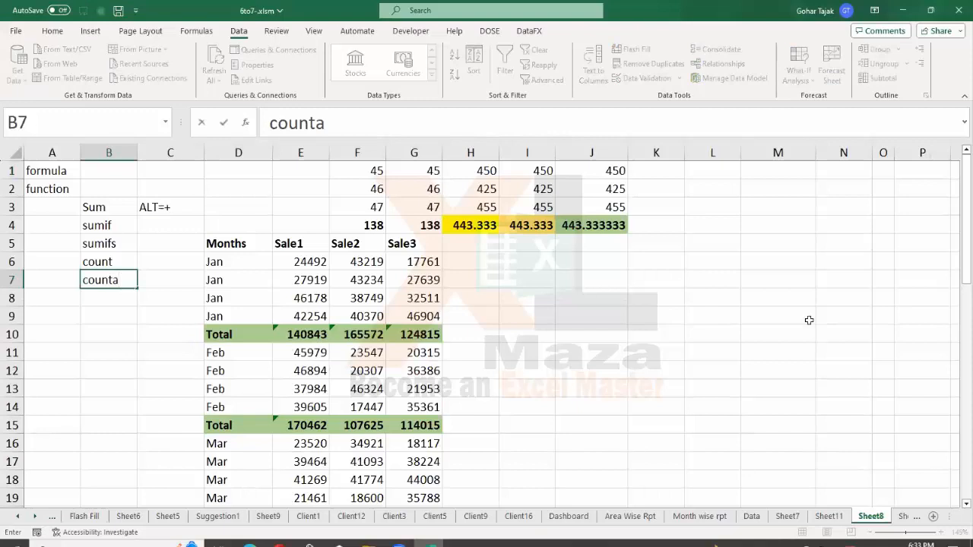
key("Return")
type("countif")
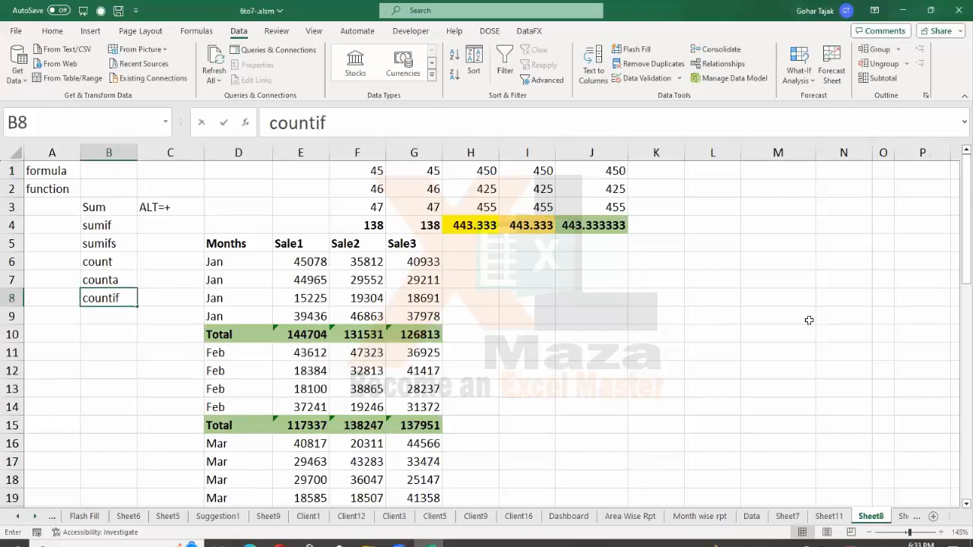
key("Return")
type("countif")
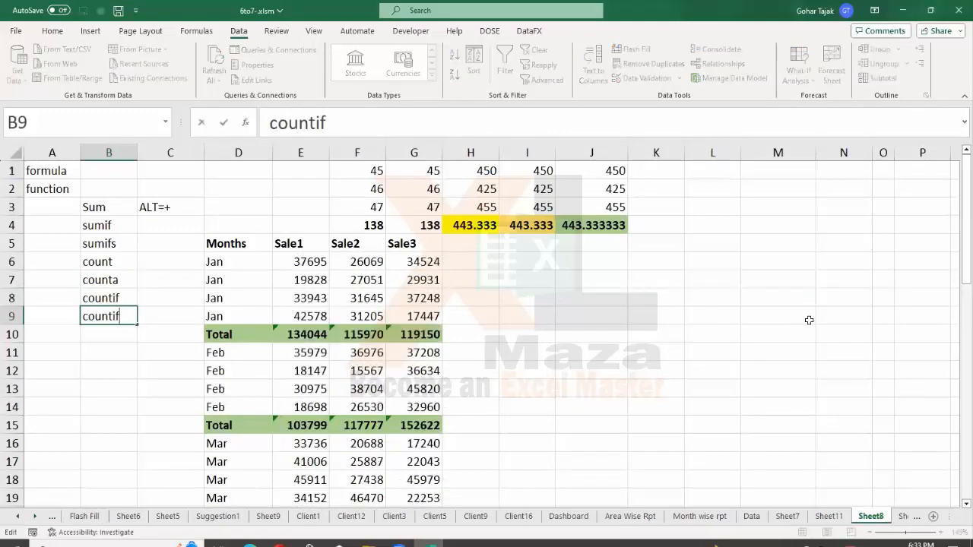
type("s")
key("Return")
Review the list of function names in B3:B9 on Sheet8.
key("Up")
key("Up")
key("Up")
key("Up")
key("Up")
key("Down")
key("Up")
key("Up")
key("Up")
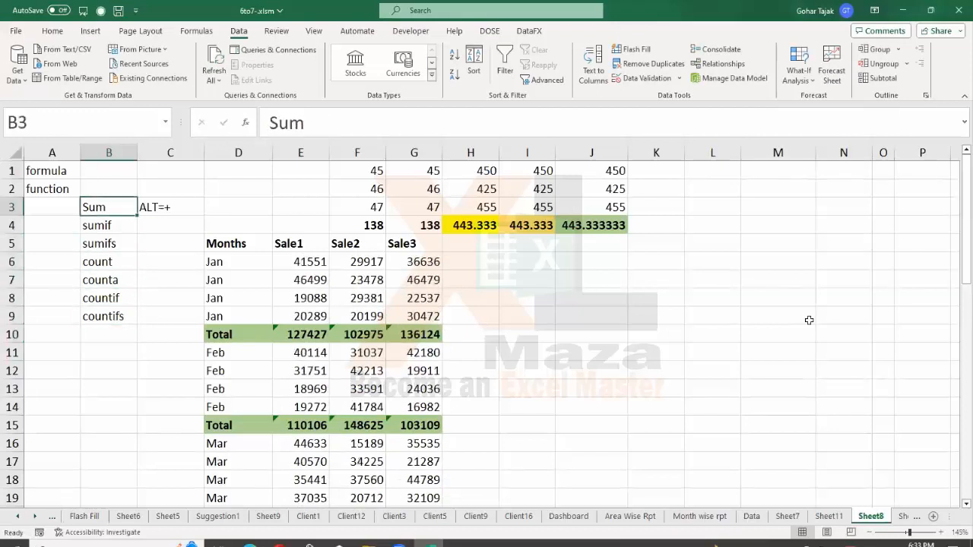
Examine the count and counta entries in cells B6 and B7 of the function list.
key("Down")
key("Down")
key("Down")
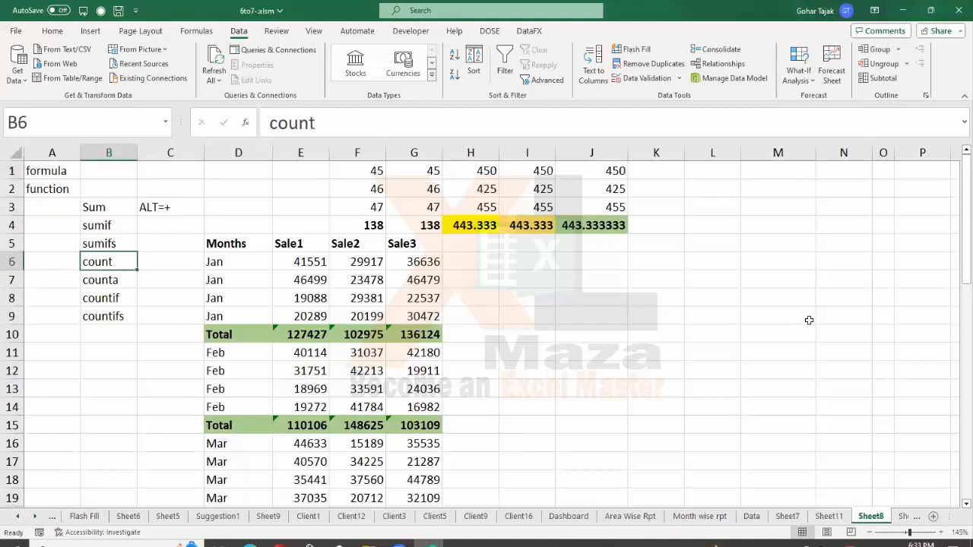
key("Down")
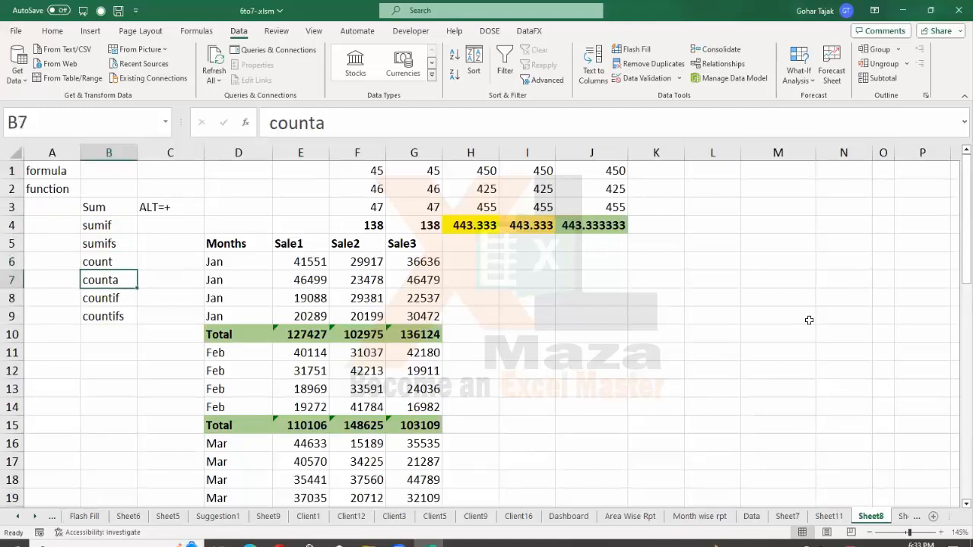
key("Up")
key("shift+Down")
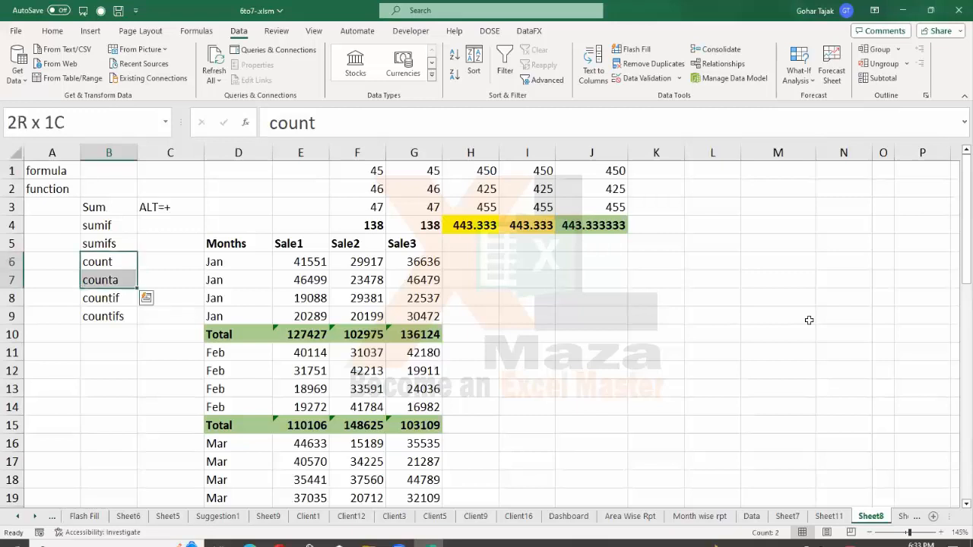
key("shift+Up")
Switch to Sheet10 and review the Sale column's values from row 4 down to row 26.
key("ctrl+Page_Down")
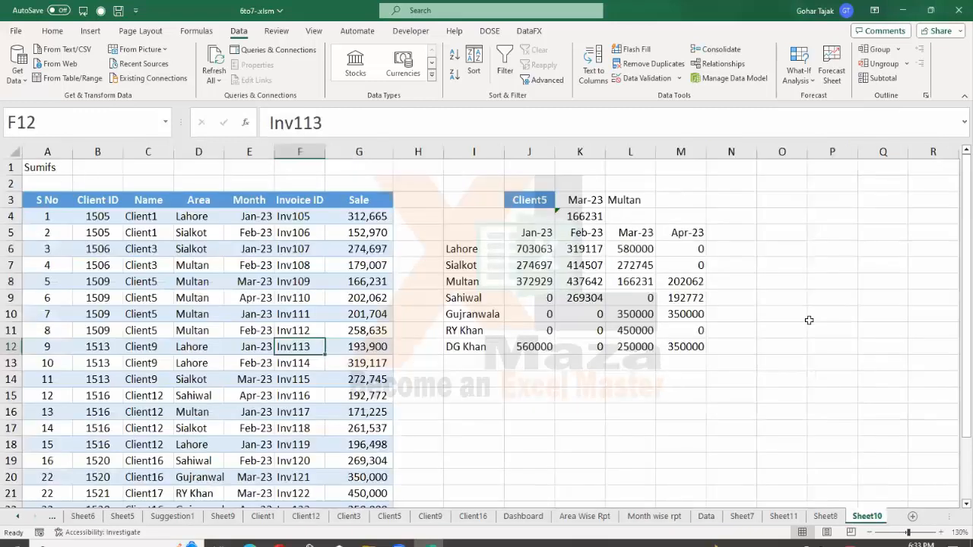
key("Right")
key("Right")
key("Right")
key("Left")
key("Left")
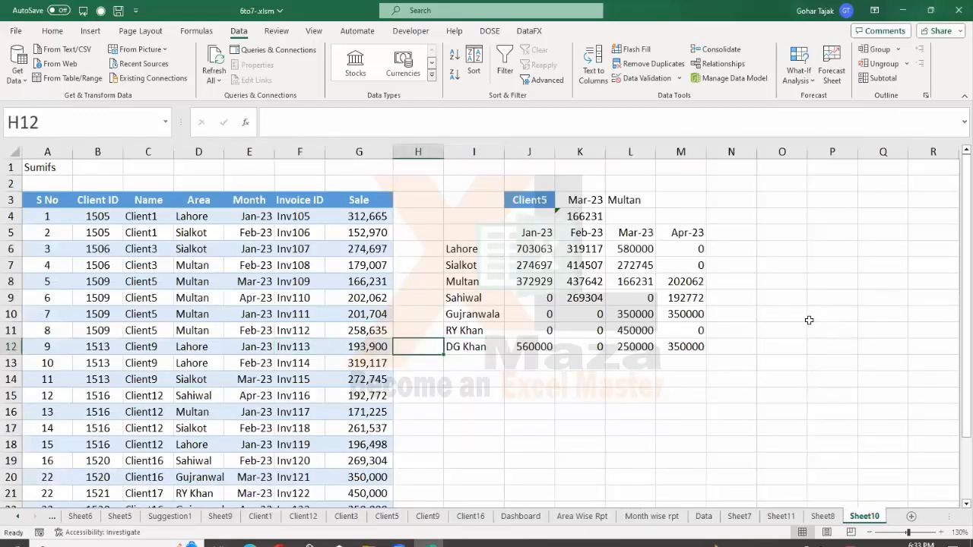
key("ctrl+Down")
key("ctrl+Up")
key("ctrl+Up")
key("Down")
key("Down")
key("Down")
key("Down")
key("Down")
key("Down")
key("Down")
key("Down")
key("Down")
key("Down")
key("Down")
key("ctrl+Down")
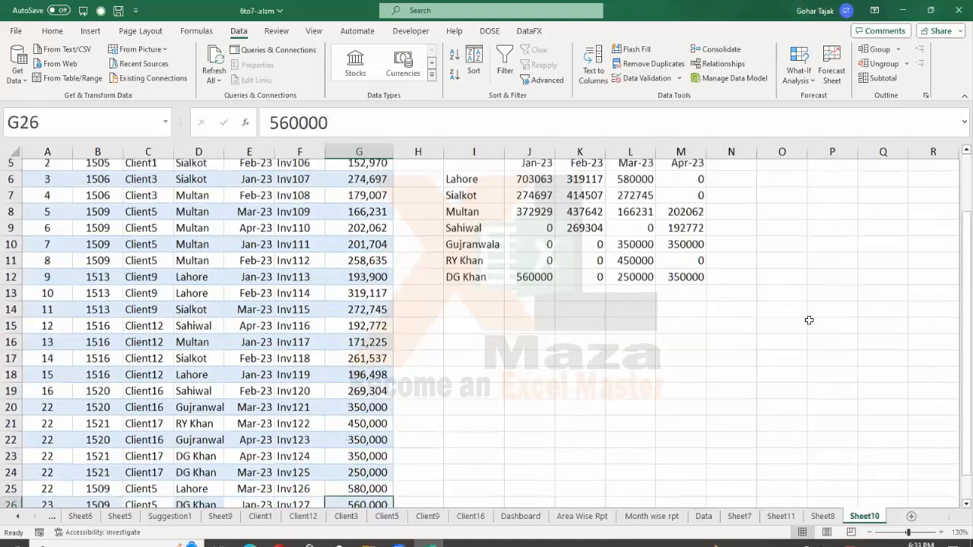
key("Down")
key("Down")
key("Up")
key("Up")
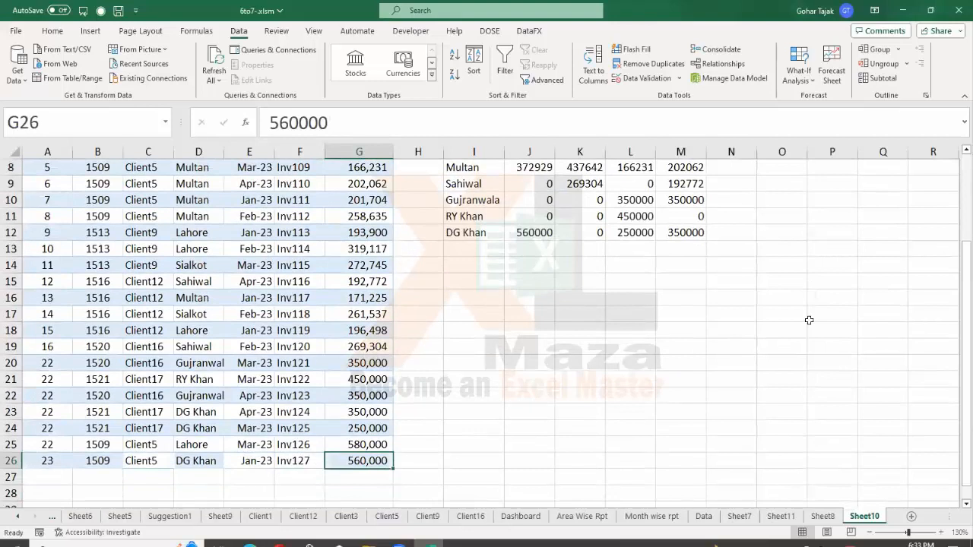
key("ctrl+Up")
key("ctrl+Up")
key("ctrl+Down")
key("ctrl+Down")
key("ctrl+Down")
key("ctrl+Up")
key("ctrl+Up")
key("Down")
key("Down")
key("Down")
key("Down")
key("Down")
key("Down")
key("Down")
key("Down")
key("Down")
key("Down")
key("Down")
key("Down")
key("Down")
key("Down")
key("Down")
key("Down")
key("Down")
key("Down")
key("Down")
key("Down")
key("Down")
key("Down")
key("Down")
key("Down")
key("Down")
key("Down")
key("Down")
key("Down")
key("Down")
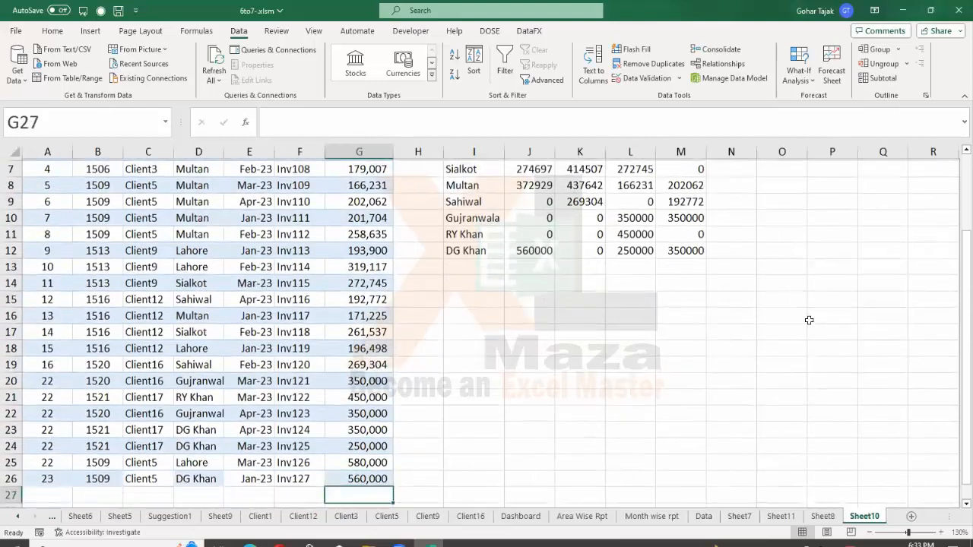
key("Up")
key("Up")
key("Up")
key("Up")
key("Up")
key("Up")
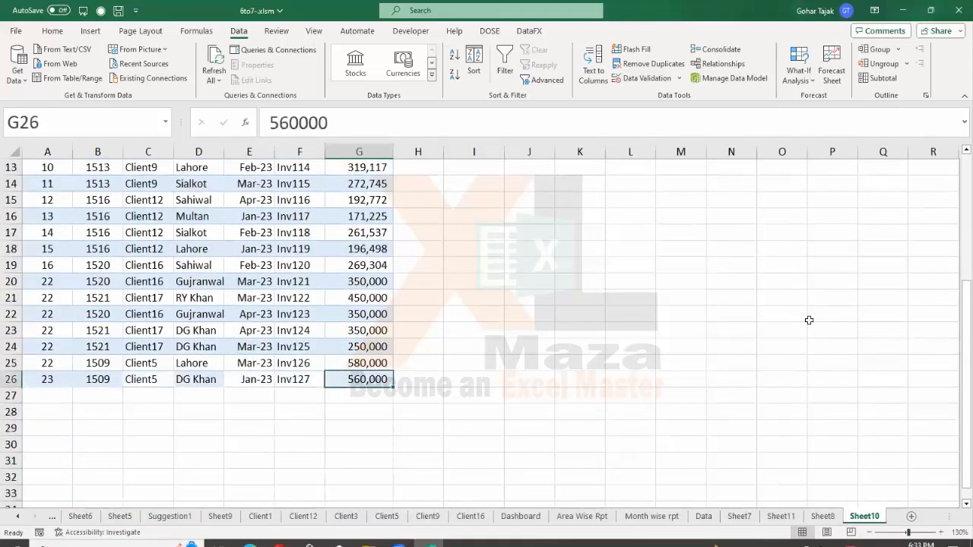
key("ctrl+Up")
key("Down")
key("Down")
key("ctrl+Down")
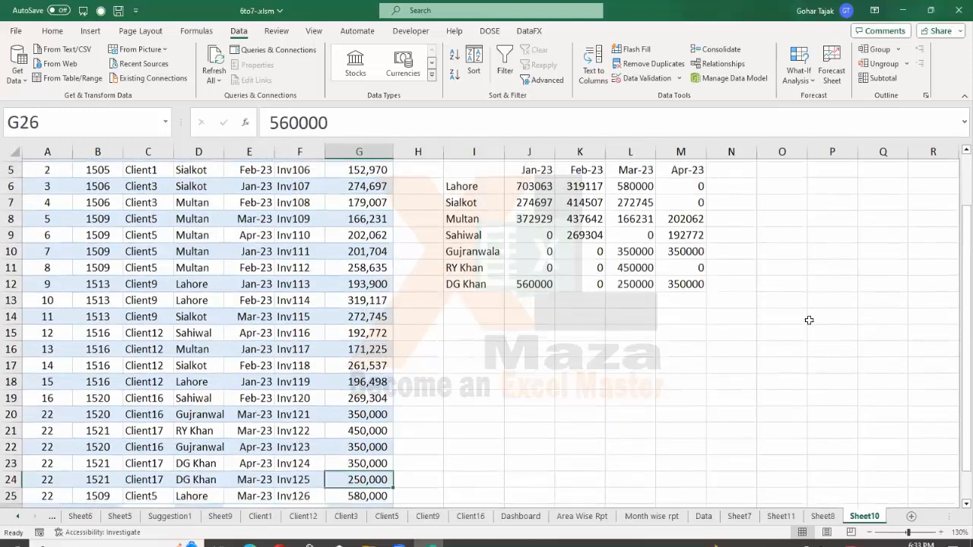
Enter =COUNT(G4:G26) in cell G29 below the Sale column.
key("Down")
key("Down")
key("Down")
type("=count")
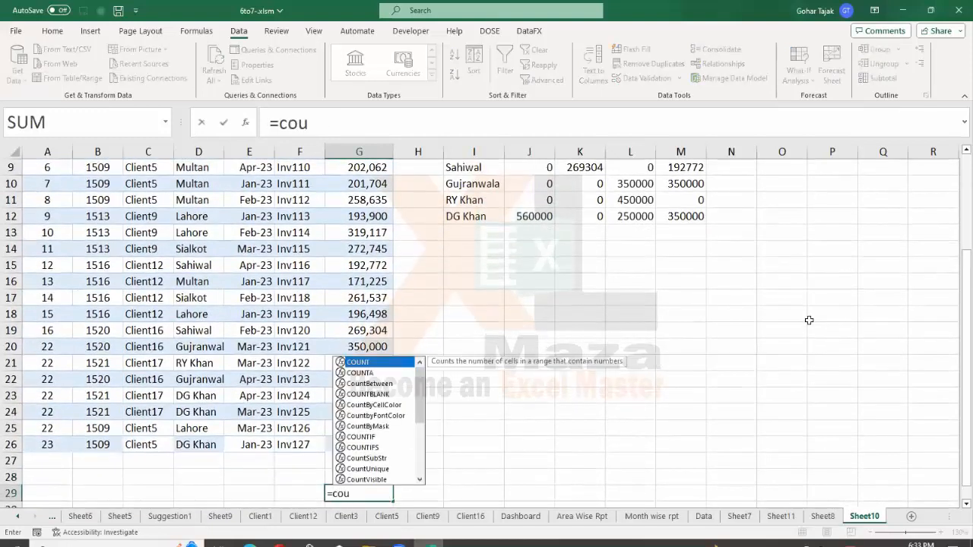
key("Tab")
key("ctrl+Up")
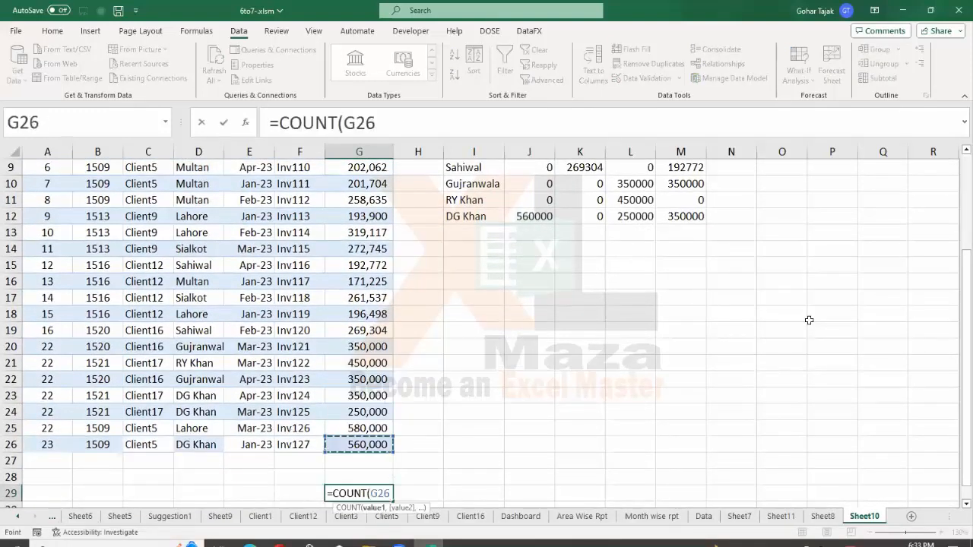
key("ctrl+shift+Up")
key("shift+Down")
key("Return")
key("Down")
key("Up")
key("Up")
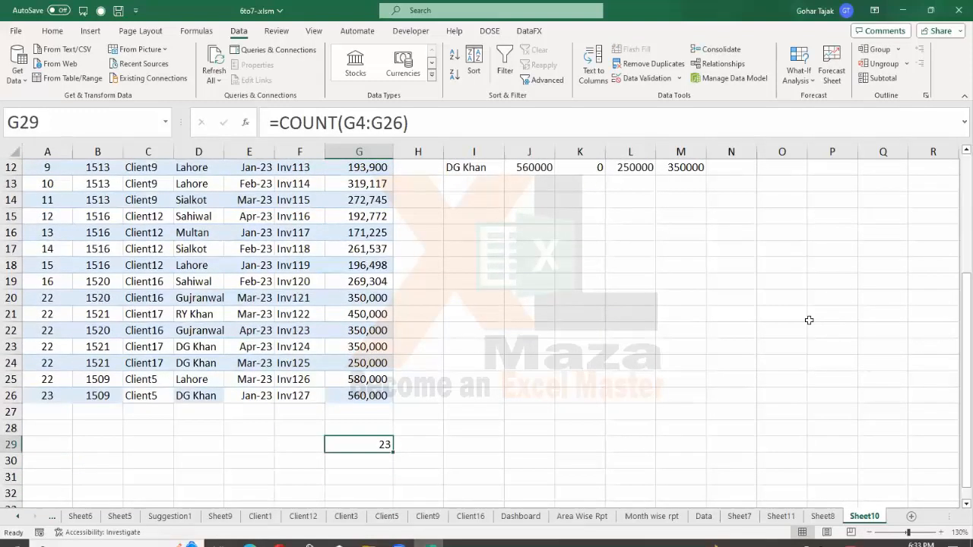
Change the formula in G29 to =COUNTA(G4:G26).
key("F2")
key("Escape")
key("F2")
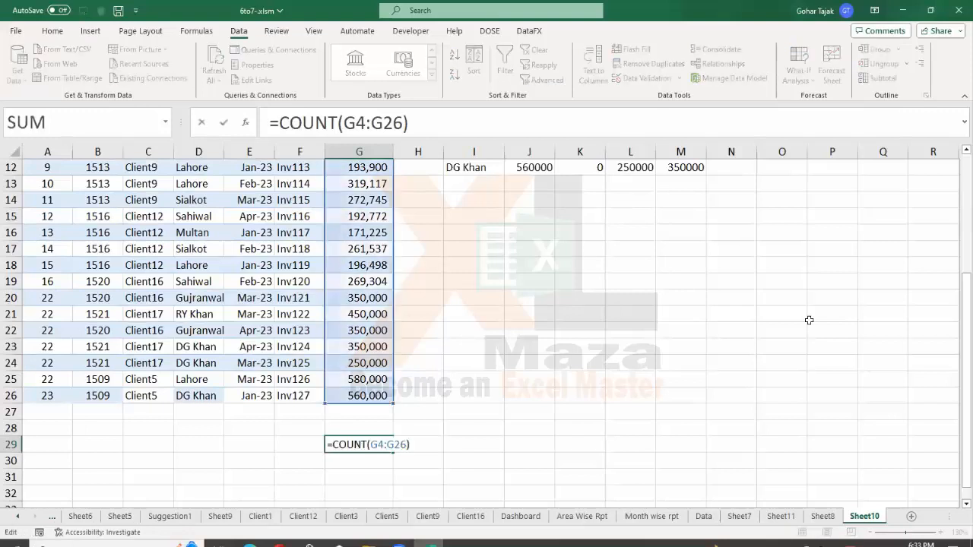
key("Left")
type("A")
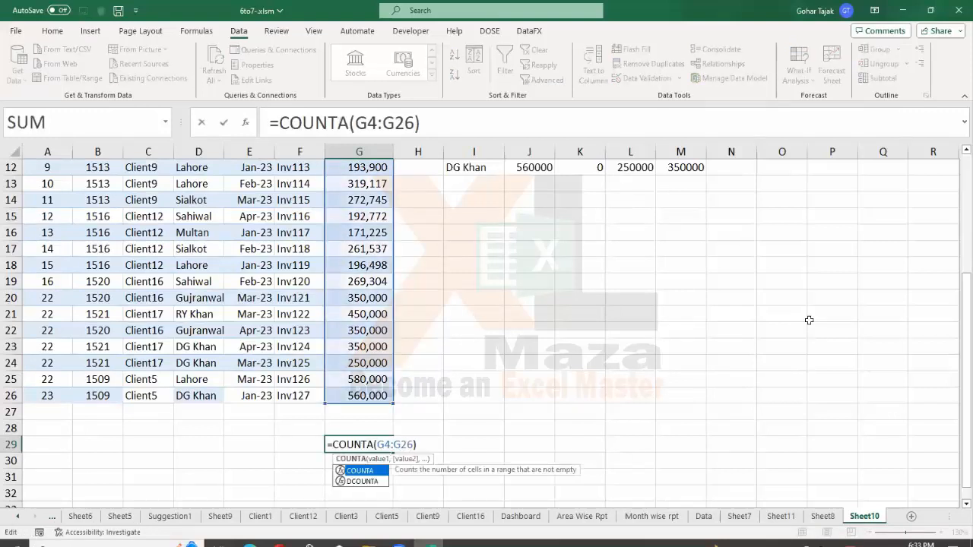
key("Return")
key("Up")
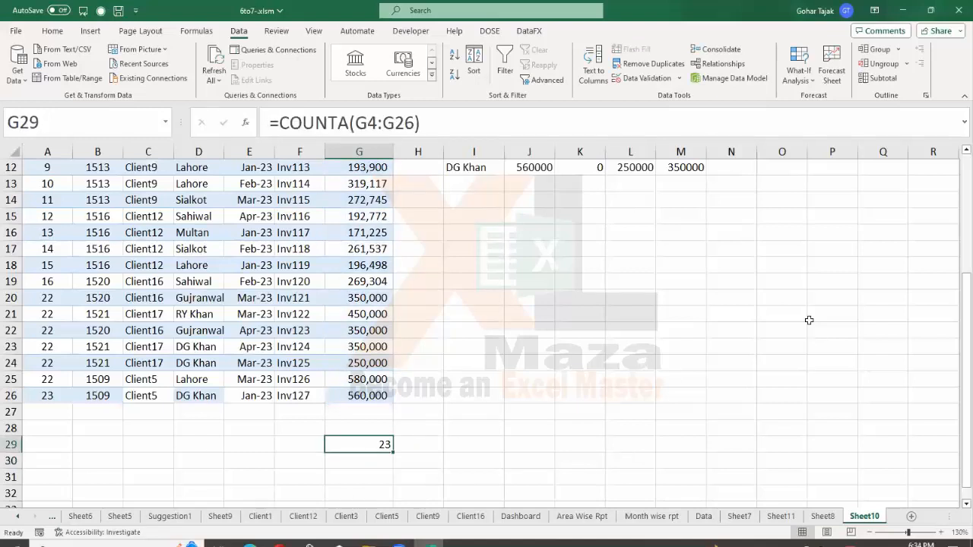
Change the formula in G29 back to =COUNT(G4:G26).
key("F2")
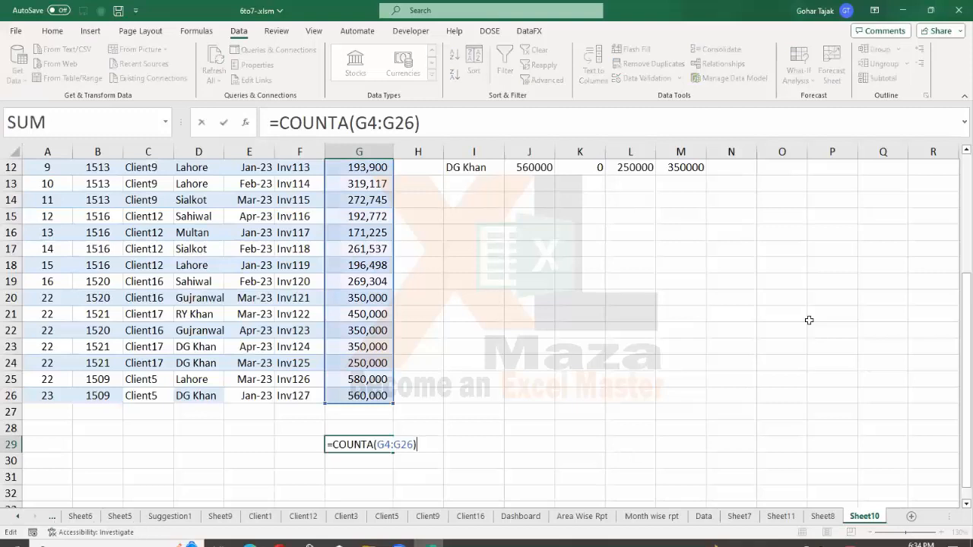
key("Left")
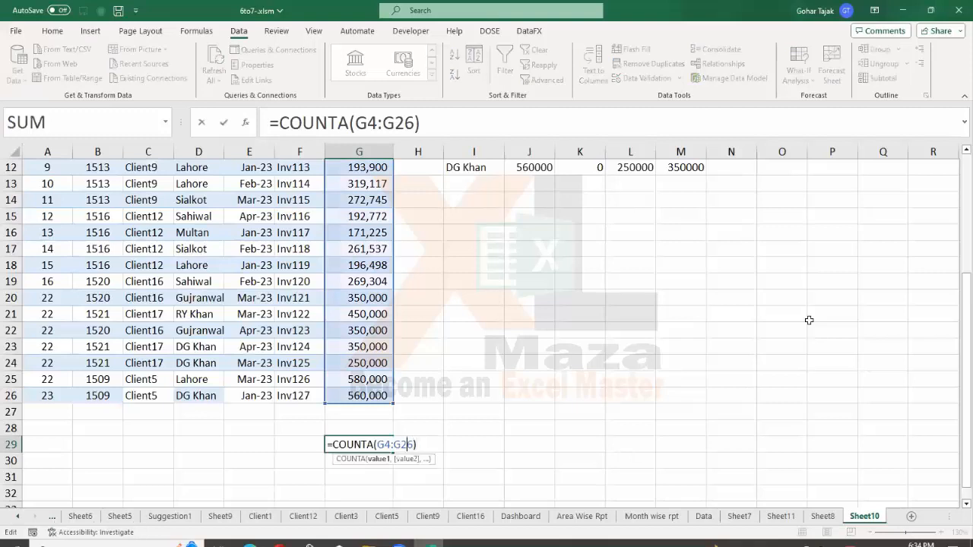
key("BackSpace")
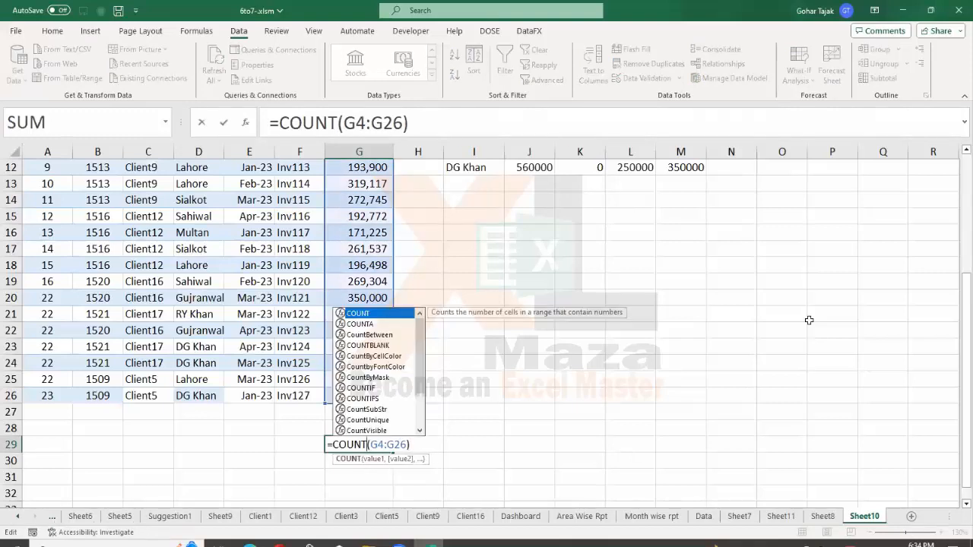
key("Return")
key("Up")
Copy the COUNT formula from G29 to D29 below the Area column and check its range D4:D26.
key("ctrl+c")
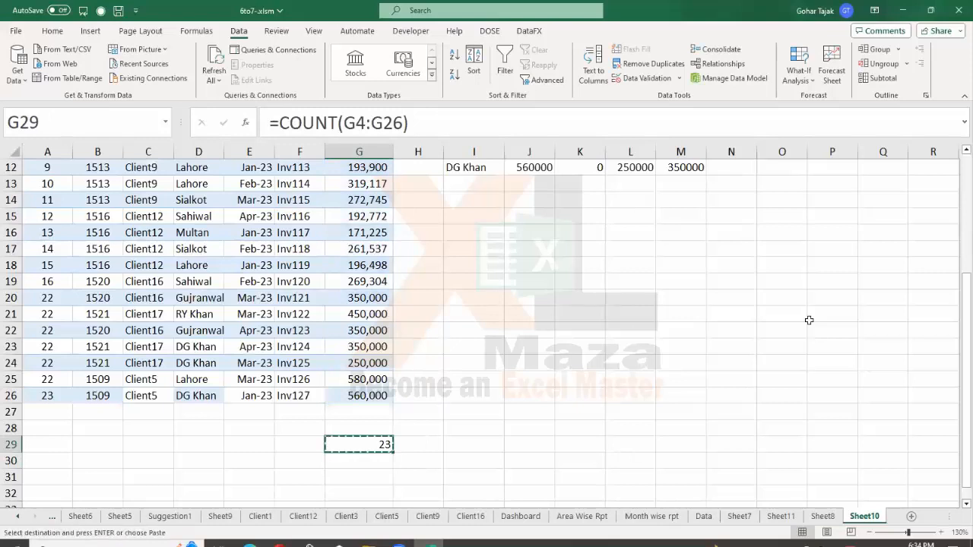
key("Left")
key("Left")
key("Left")
key("Return")
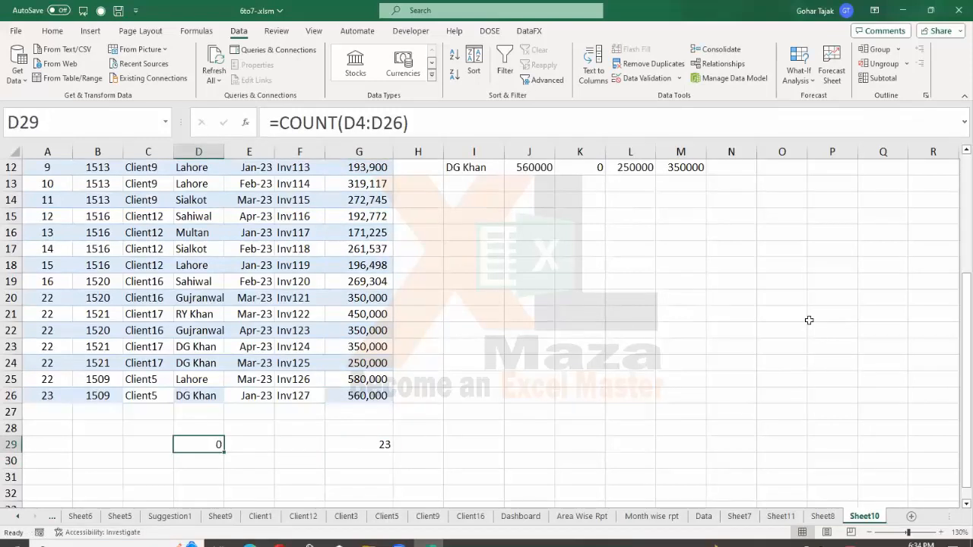
key("F2")
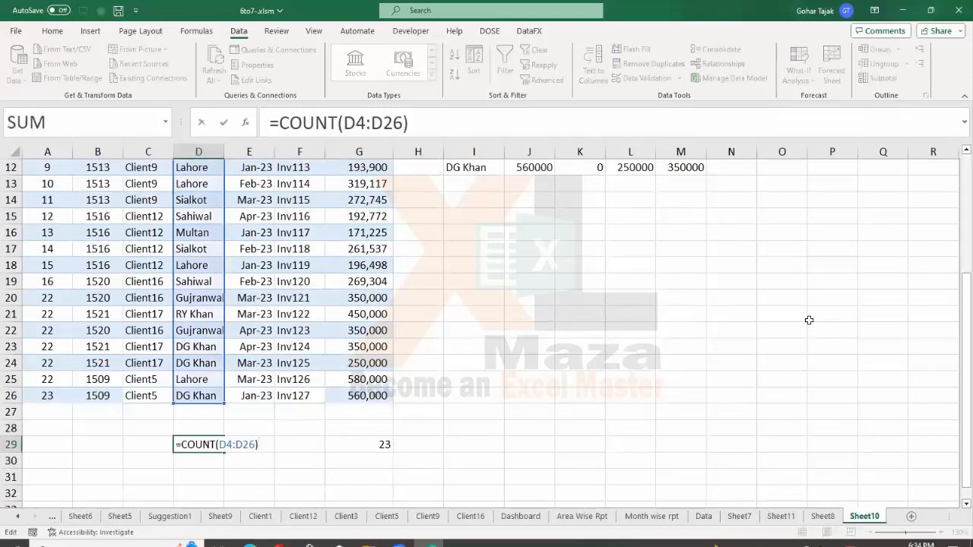
key("Return")
Review the text entries of the Area column in D4:D26.
key("Up")
key("Up")
key("Up")
key("Up")
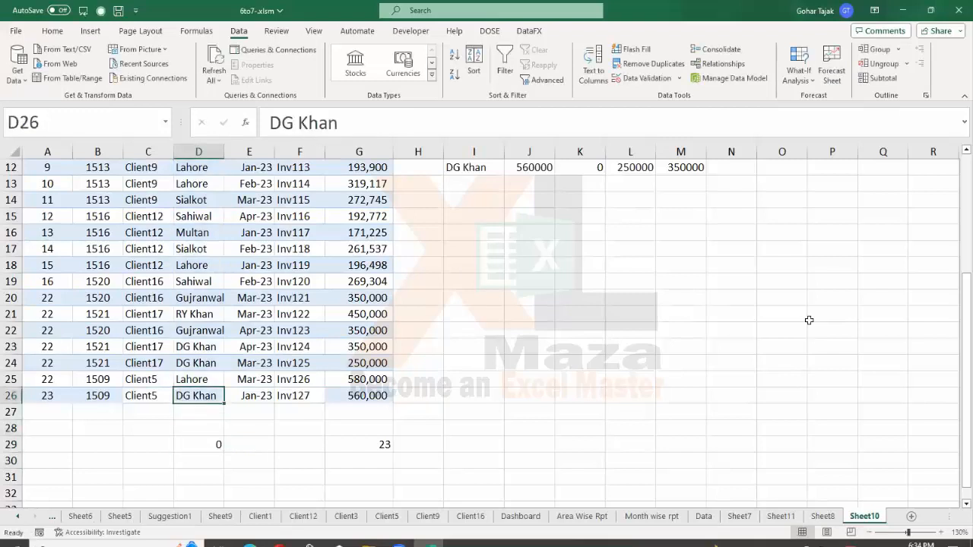
key("ctrl+Up")
key("ctrl+Down")
key("ctrl+Down")
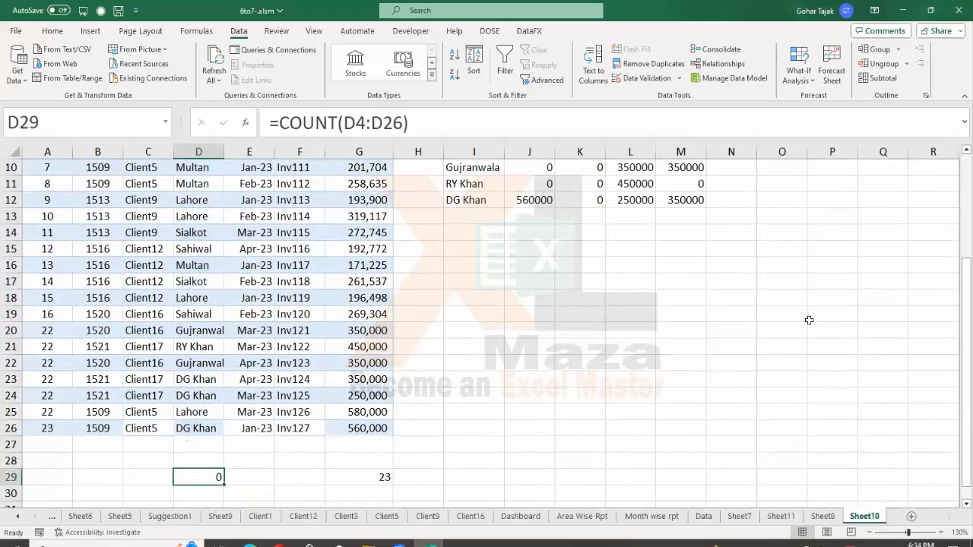
key("ctrl+Up")
key("ctrl+Up")
key("Down")
key("Down")
key("ctrl+Down")
Change the formula in D29 to =COUNTA(D4:D26).
key("Down")
key("Down")
key("Down")
key("Down")
key("Up")
key("F2")
key("Left")
key("Left")
key("Left")
key("Left")
key("Left")
key("Left")
key("Left")
key("Left")
key("Left")
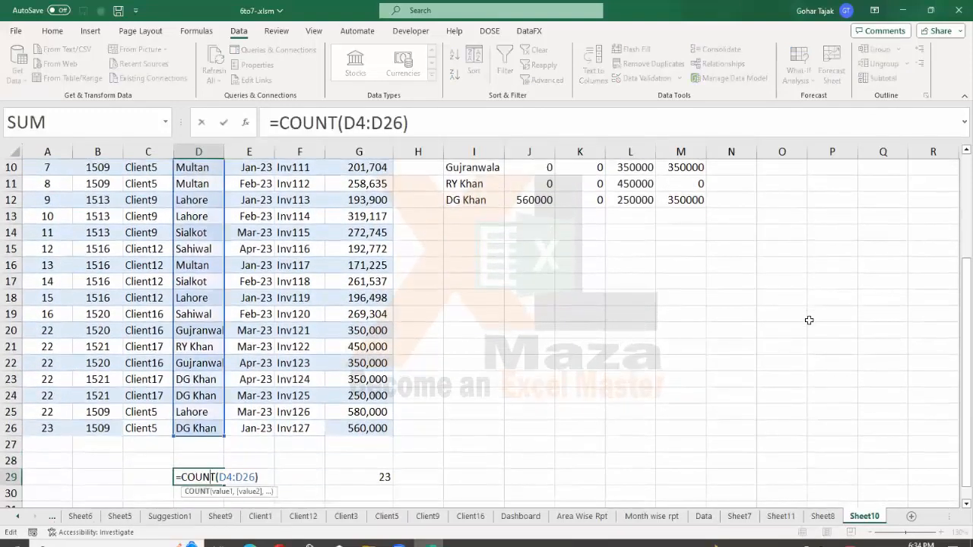
type("A")
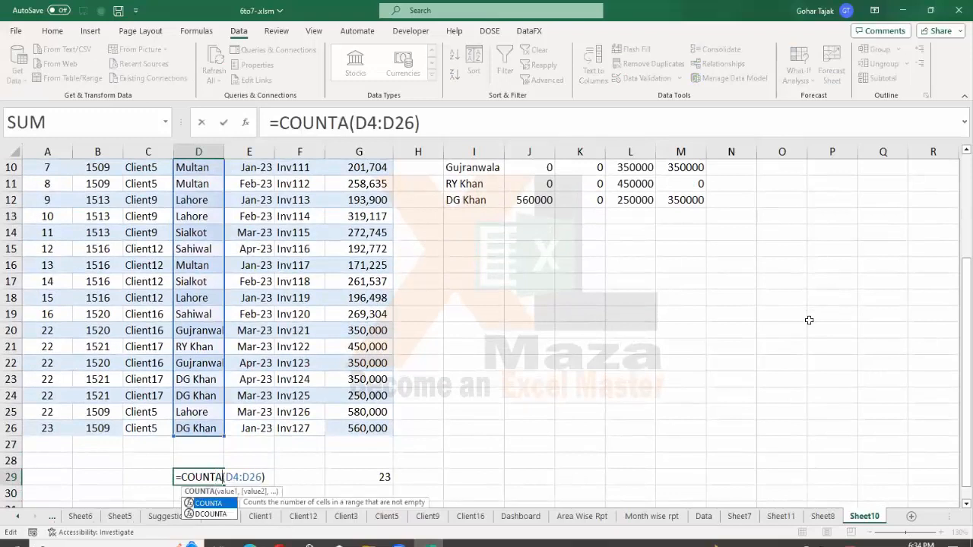
key("Return")
key("Up")
Compare the COUNTA formula in D29 with the COUNT formula in G29.
key("Up")
key("Down")
key("Left")
key("Up")
key("Right")
key("Down")
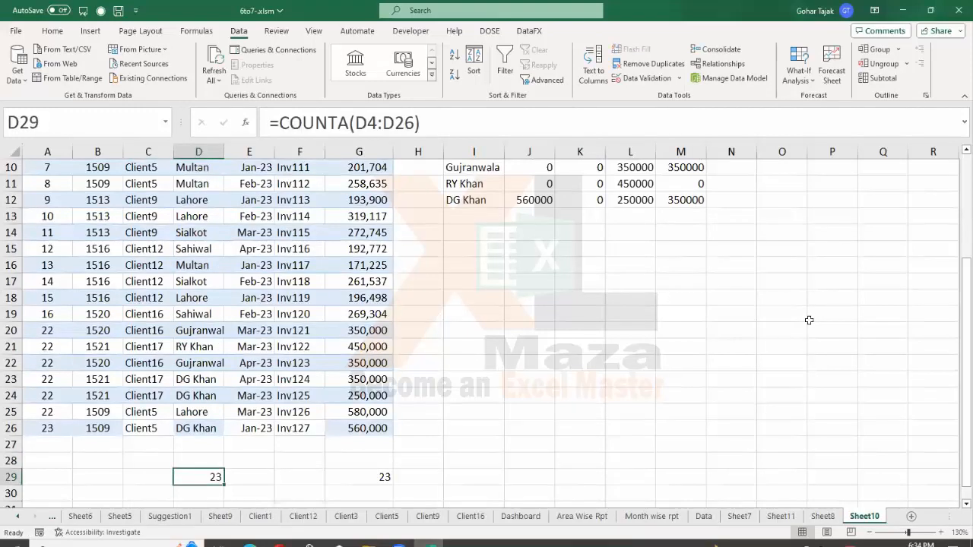
key("F2")
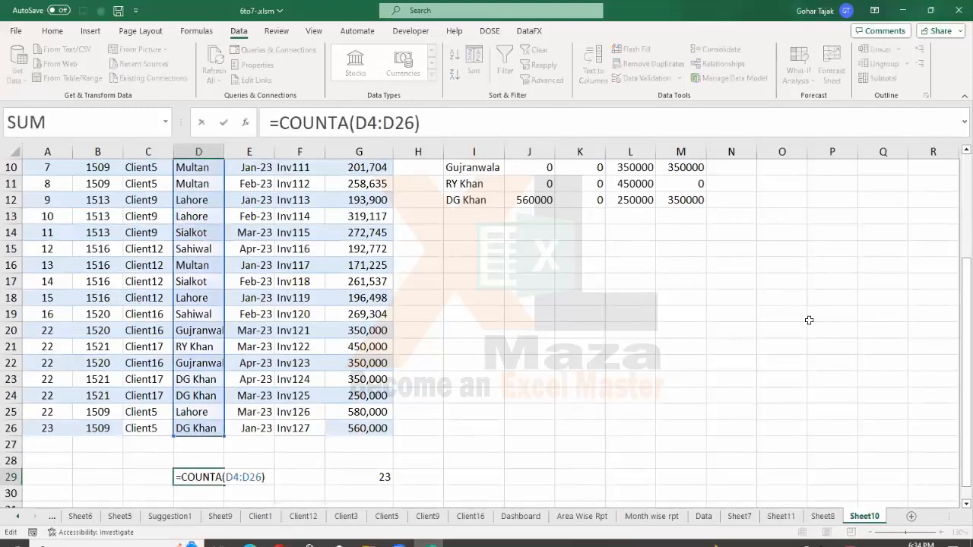
key("Escape")
key("Right")
key("Right")
key("Right")
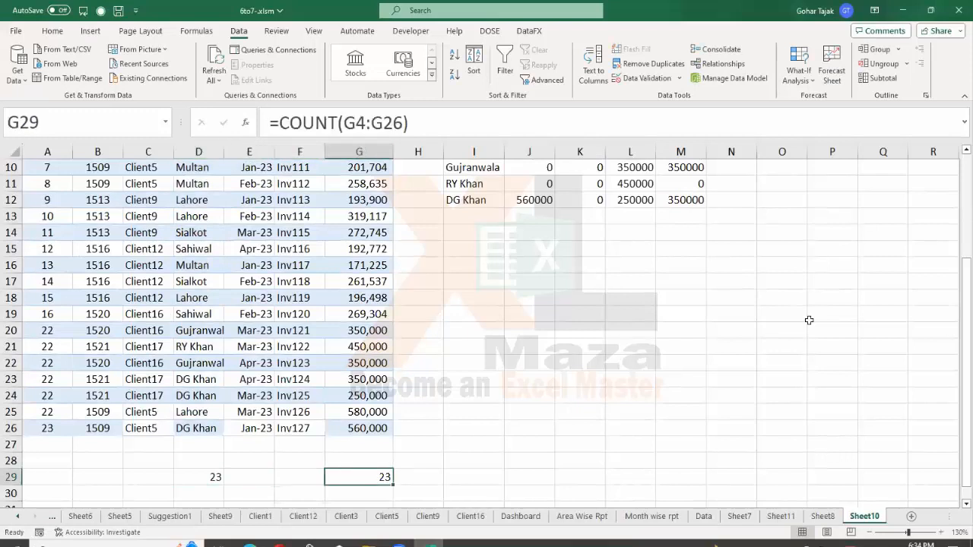
Enter the number 152 in the empty cells I18 and J18.
key("F2")
key("Escape")
key("Up")
key("Up")
key("Up")
key("Up")
key("Right")
key("Right")
key("Up")
key("Up")
key("Up")
key("Up")
key("Up")
key("Up")
key("Up")
type("152")
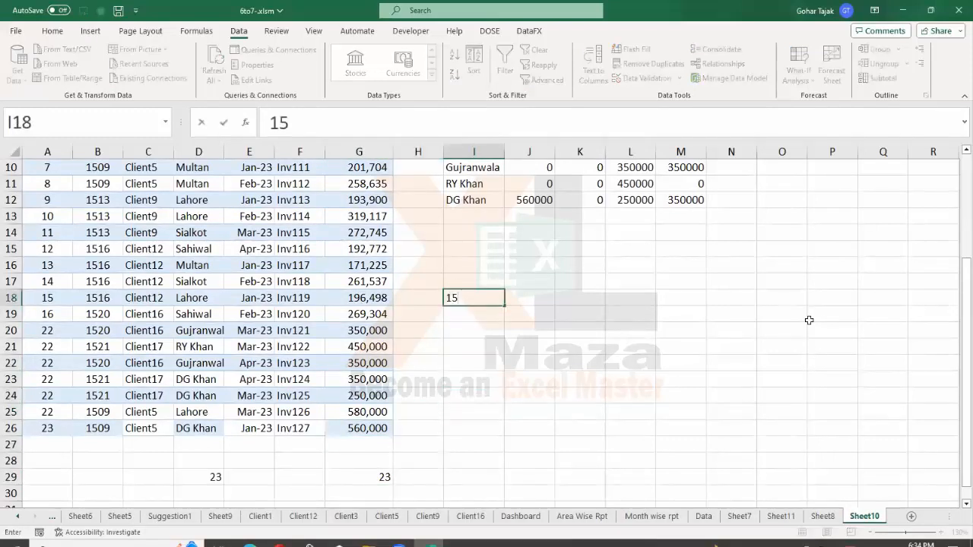
key("Right")
type("152")
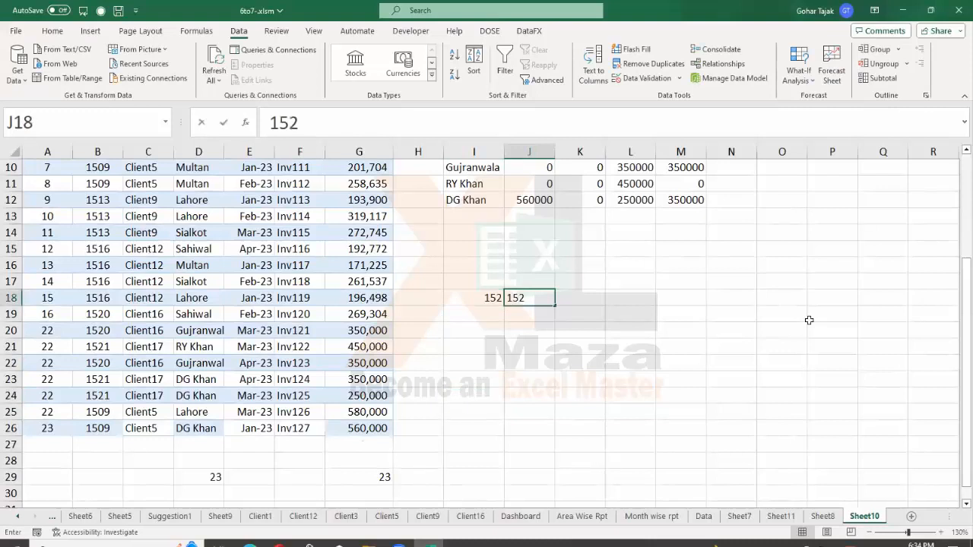
key("Right")
Fill the row below with mixed entries: trd in I19, 152 in J19 and the text -- in K19.
key("Down")
key("Left")
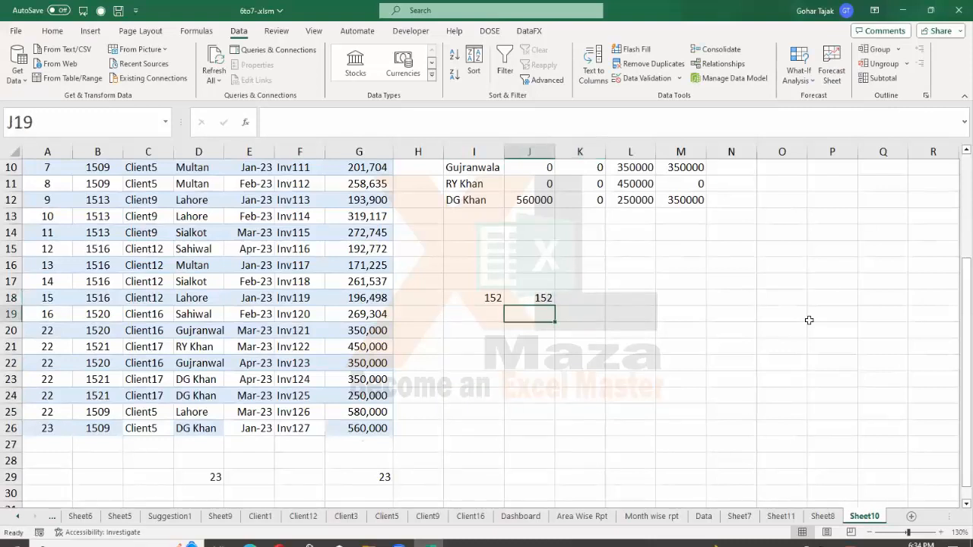
key("Left")
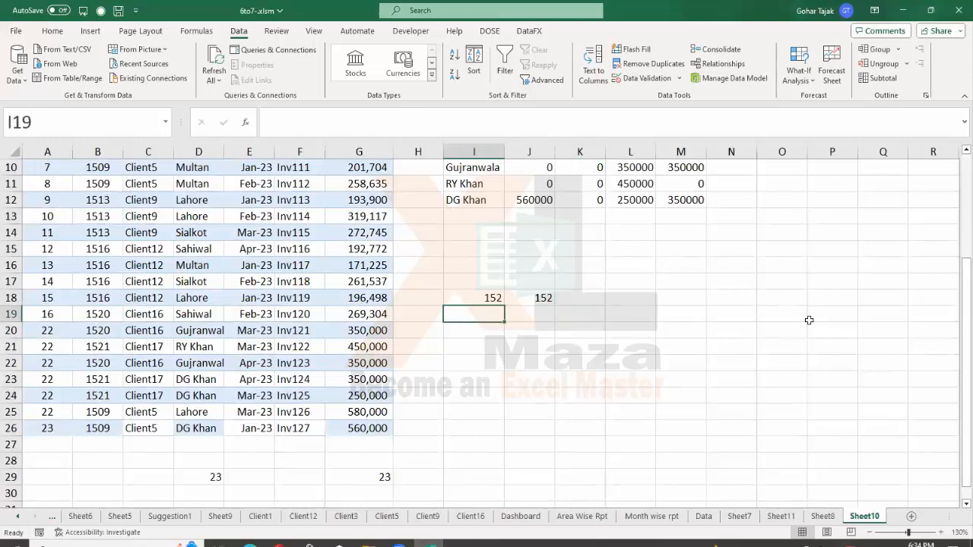
type("trd")
key("Right")
type("152")
key("Right")
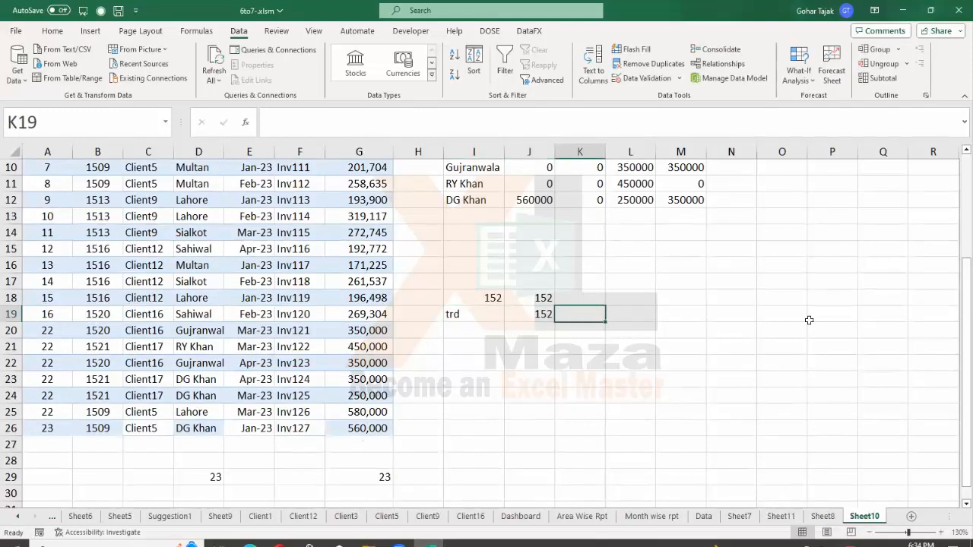
type("'--")
key("Return")
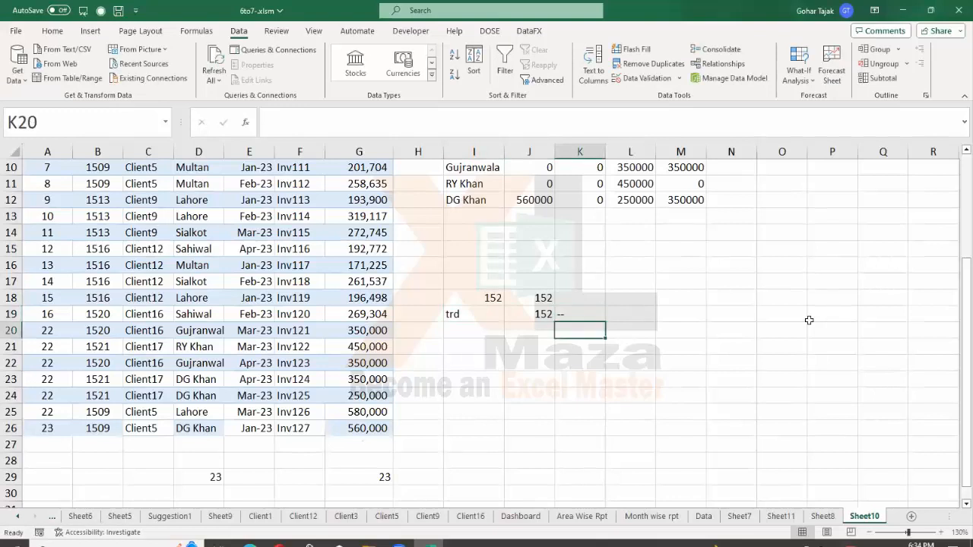
Enter =COUNTA(I19:K19) in L19 and check the entries it counts.
key("Up")
key("Right")
type("=coun")
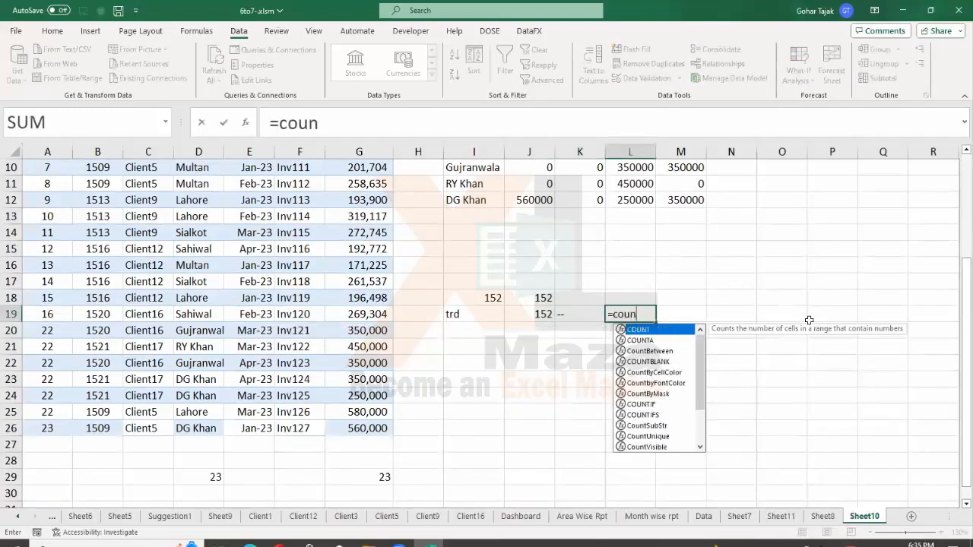
key("Down")
key("Left")
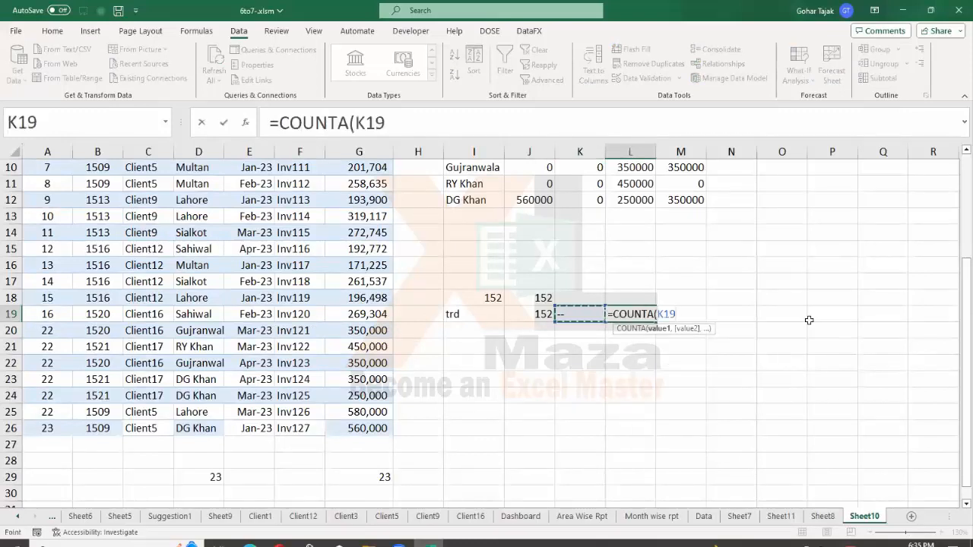
key("Return")
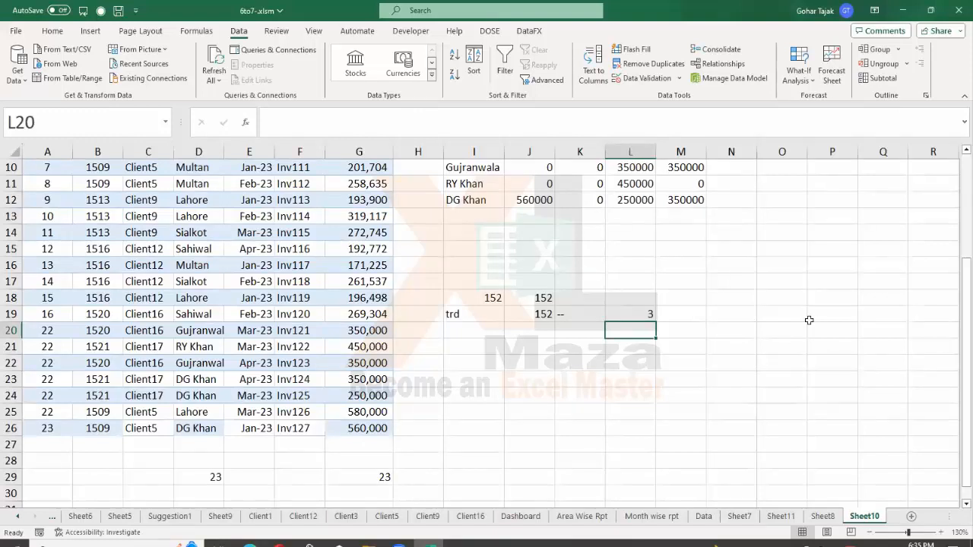
key("Up")
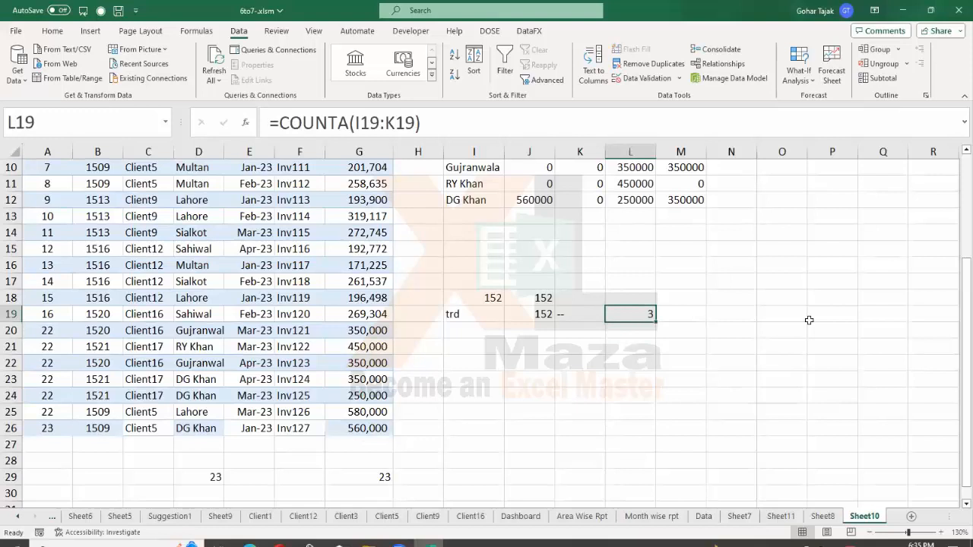
key("Left")
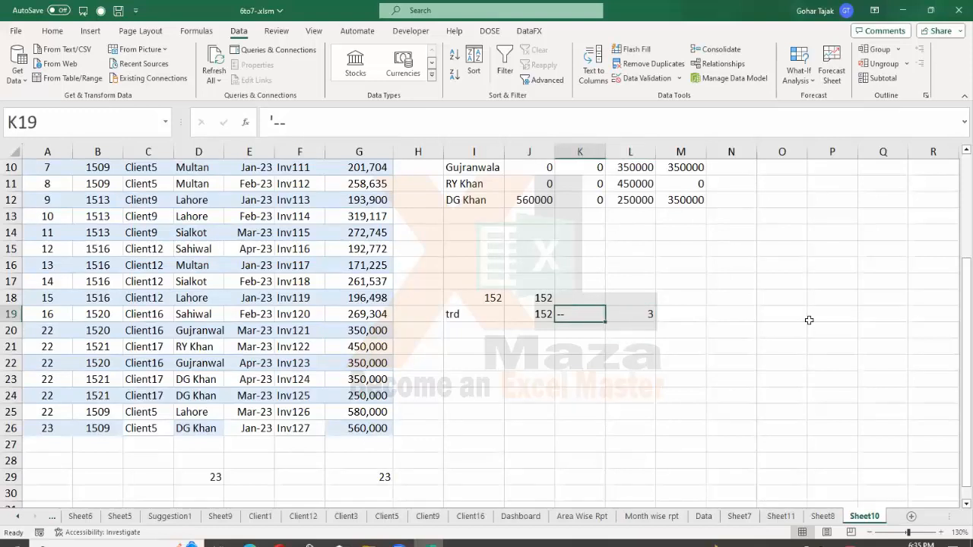
key("Left")
key("Left")
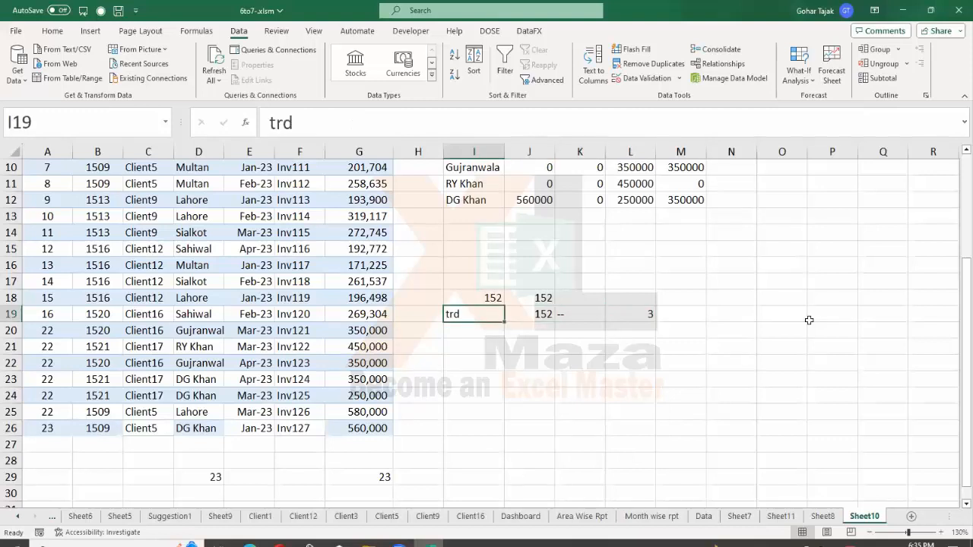
Enter =COUNT(I18:K18) in L18 to count only the numbers of that row.
key("Right")
key("Right")
key("Right")
key("Up")
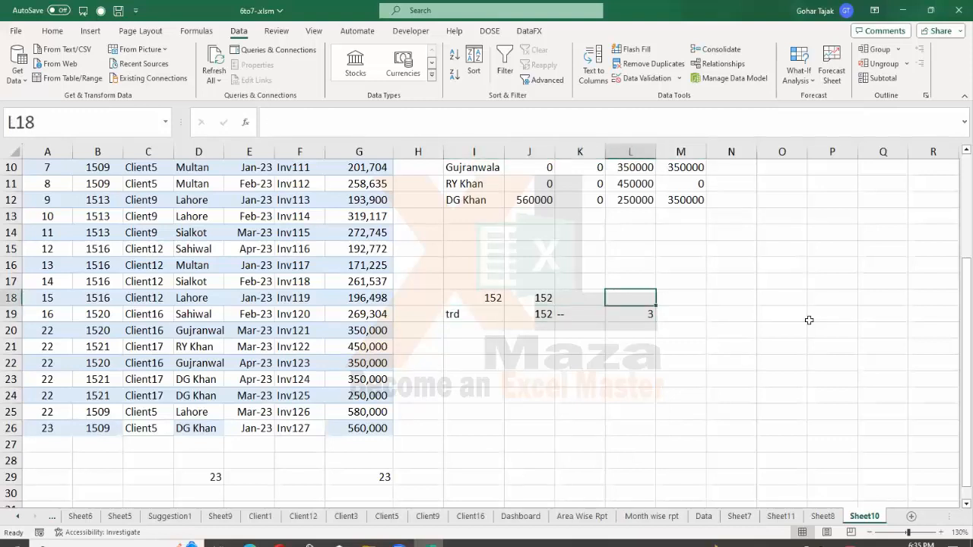
type("=coun")
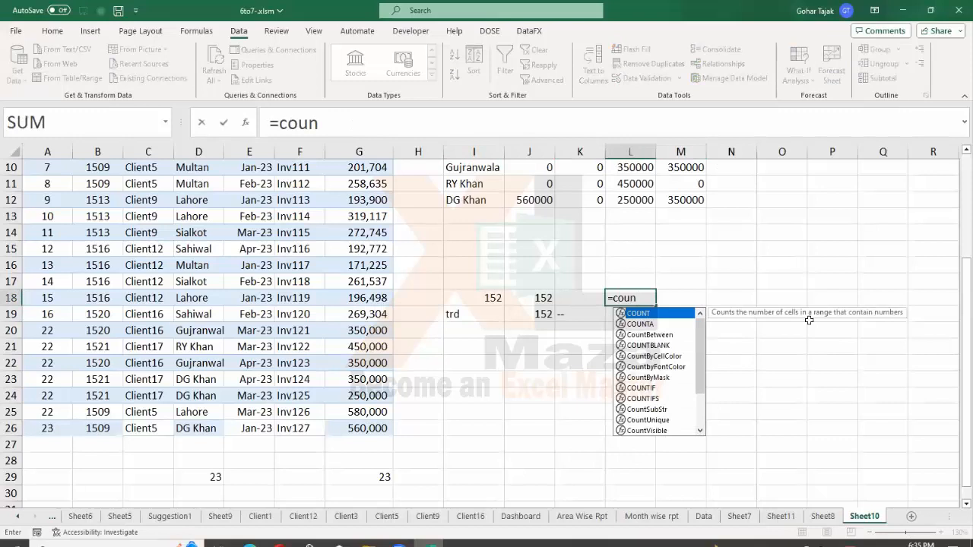
key("Tab")
key("Left")
key("shift+Left")
key("shift+Left")
key("Return")
key("Up")
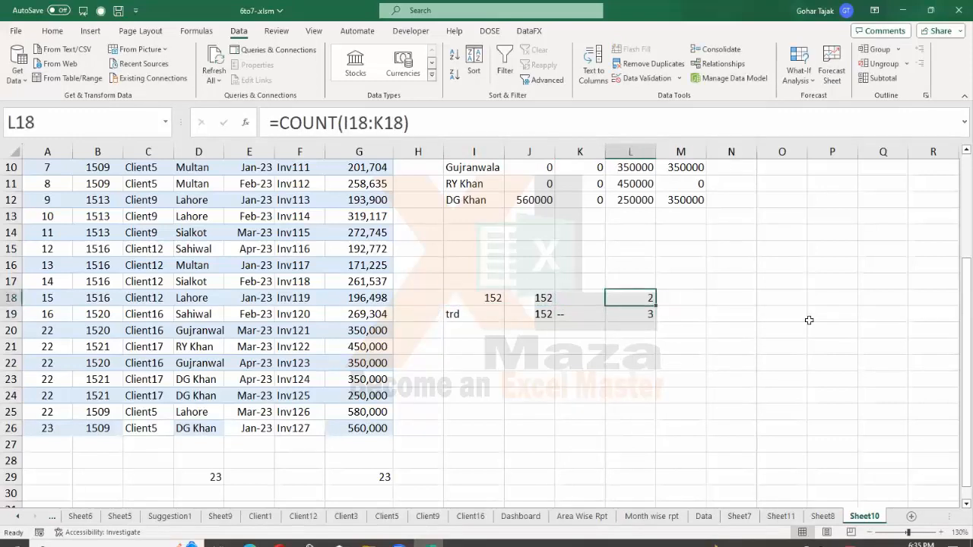
Add the text yamangh in K18, inside the range of the COUNT formula.
key("Left")
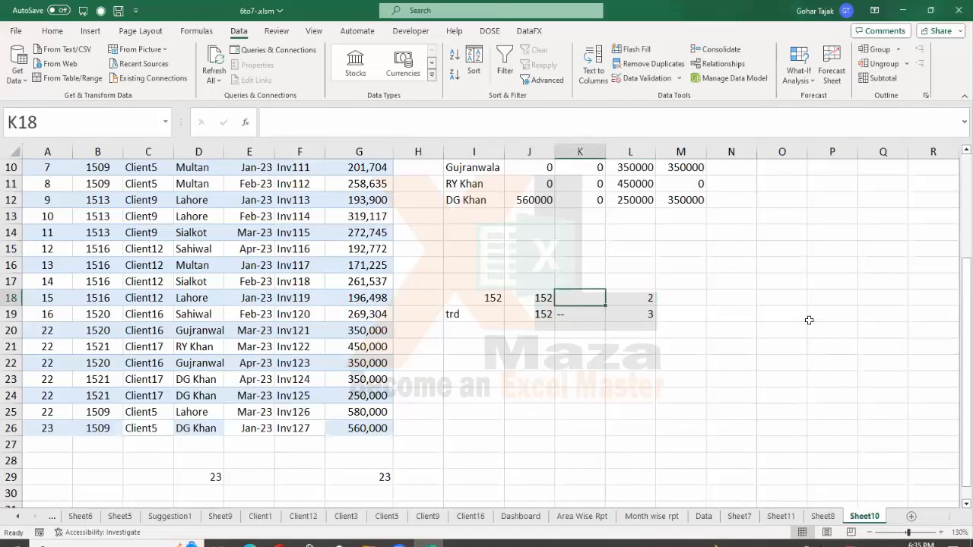
type("yamangh")
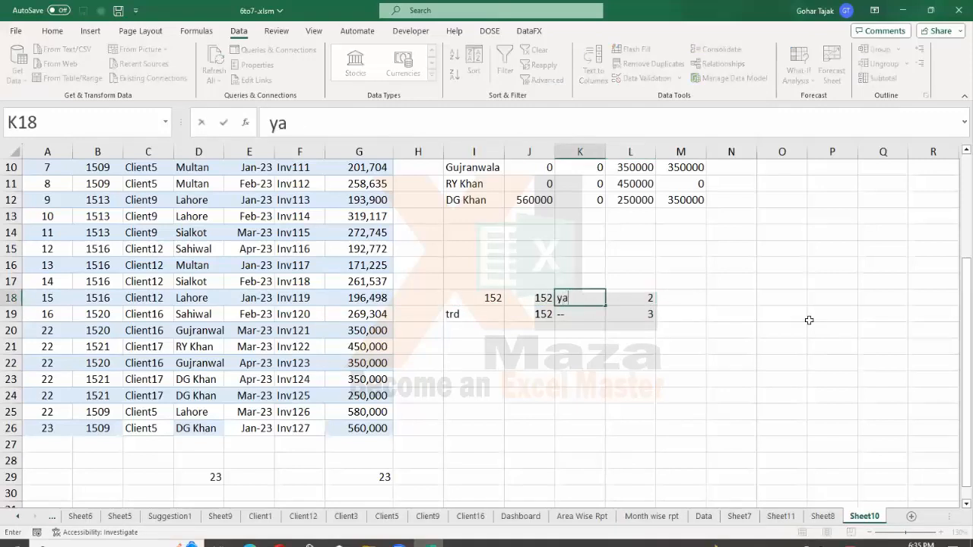
key("Return")
key("Up")
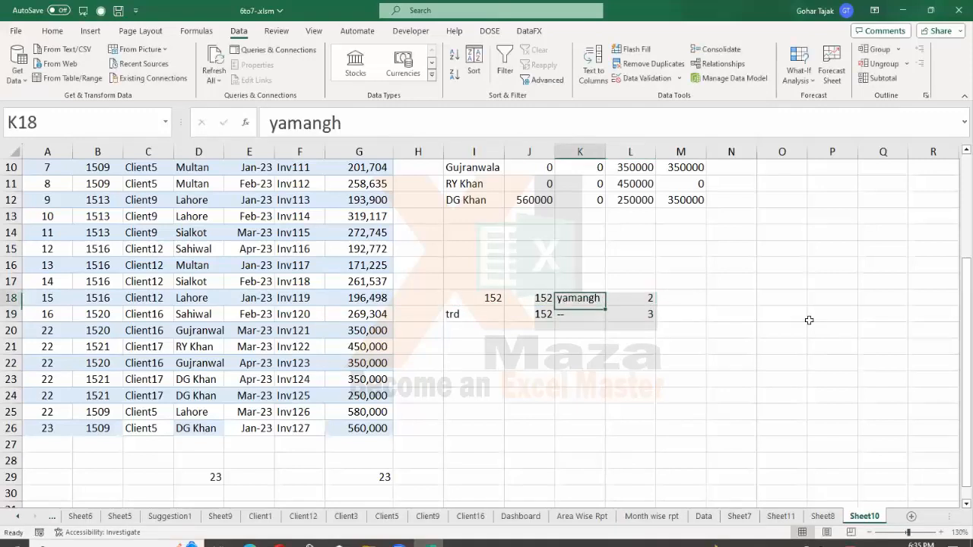
Review the COUNT formula in L18 and the entries it covers in I18:K18.
key("Right")
key("Left")
key("shift+Left")
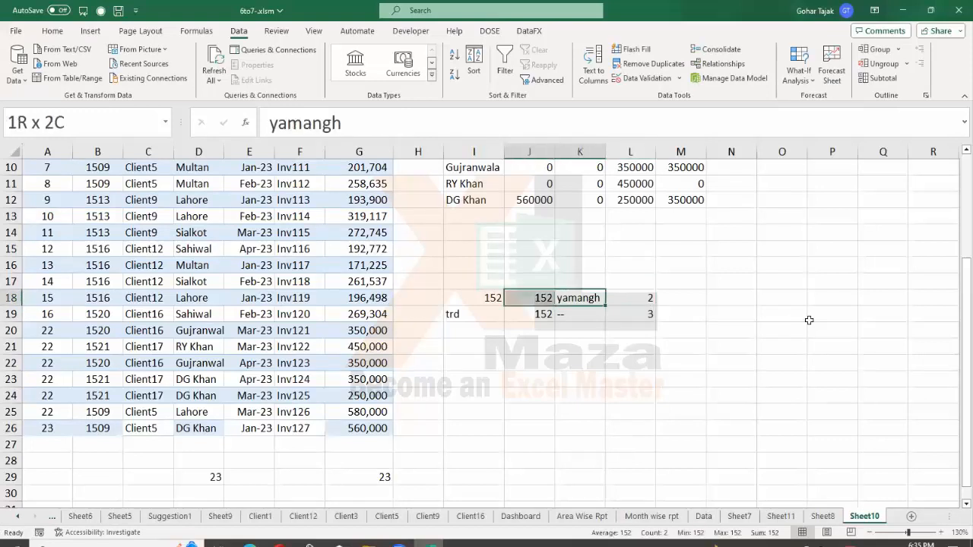
key("shift+Left")
key("Right")
key("Right")
key("Left")
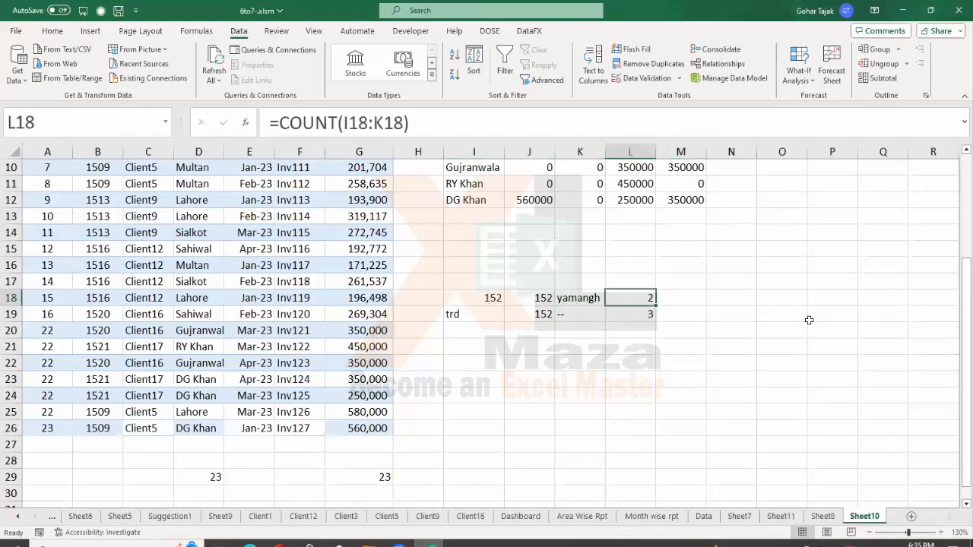
key("F2")
key("Escape")
Clear the COUNT example data and formulas from cells I18:L19.
key("Left")
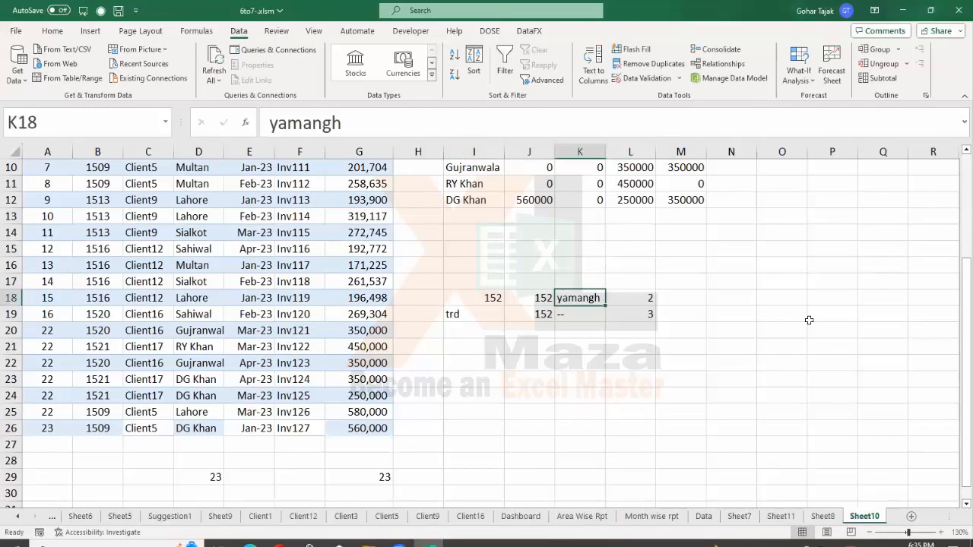
key("Left")
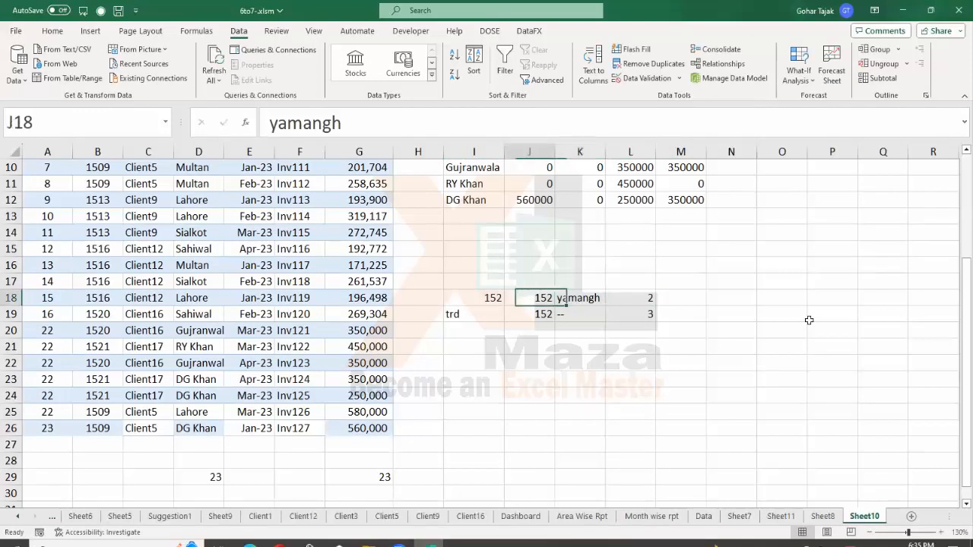
key("Left")
key("shift+Down")
key("shift+Right")
key("shift+Right")
key("shift+Right")
key("Delete")
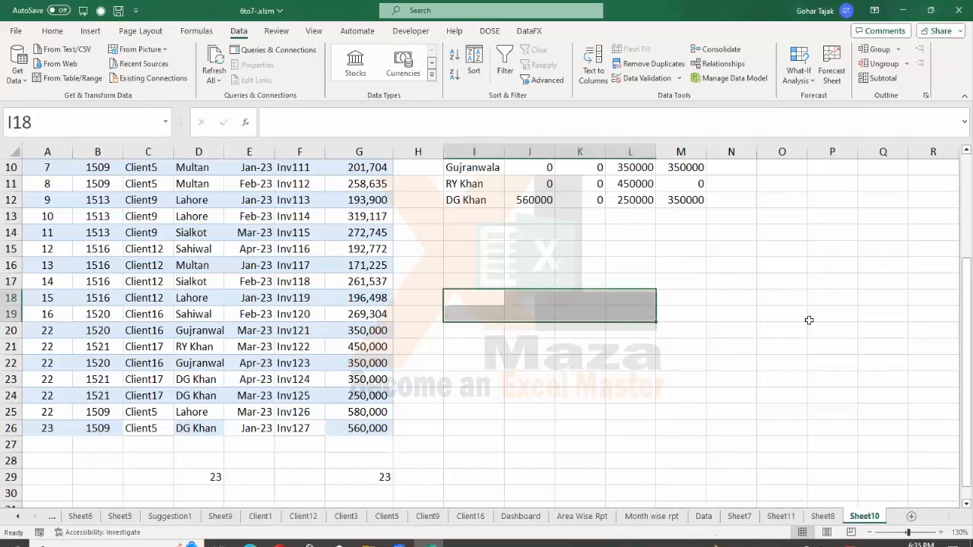
Examine the area-by-month summary and the Area, Month and Sale columns of the sales table.
key("ctrl+Page_Up")
key("ctrl+Page_Down")
key("Up")
key("Up")
key("Up")
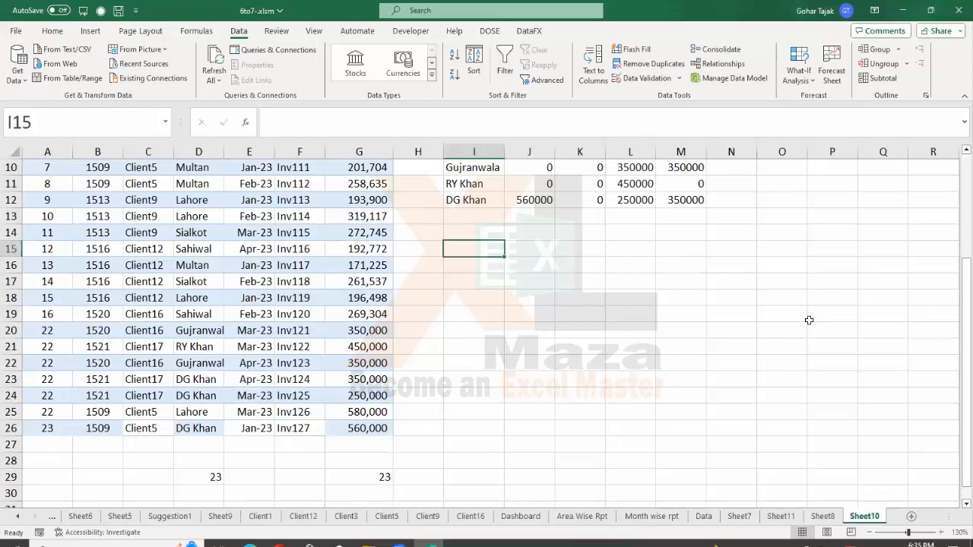
scroll(640, 349, "up", 3)
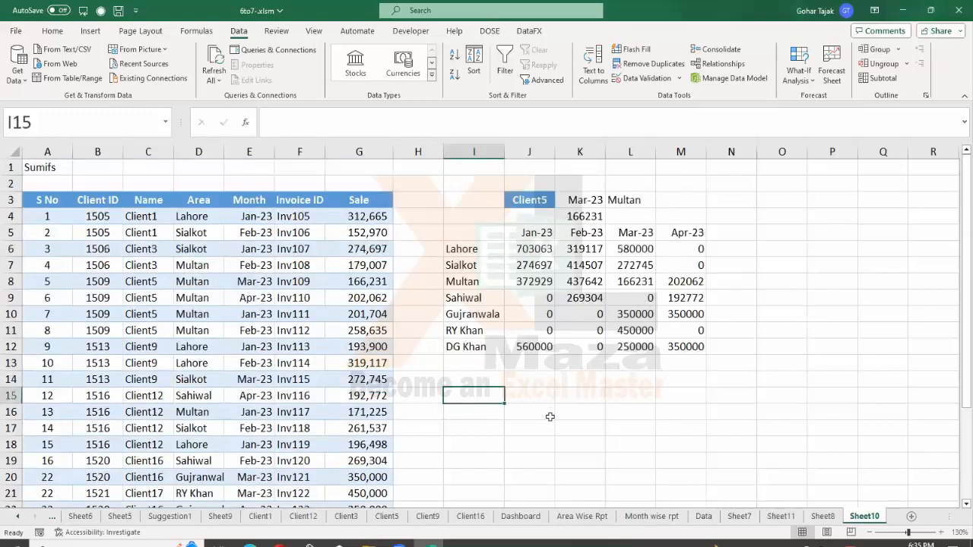
scroll(550, 416, "down", 2)
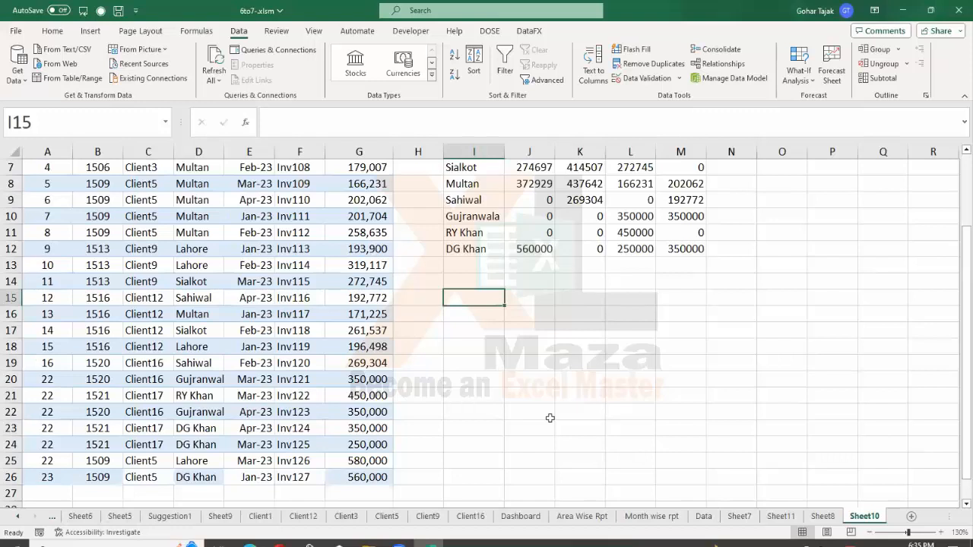
scroll(547, 416, "up", 2)
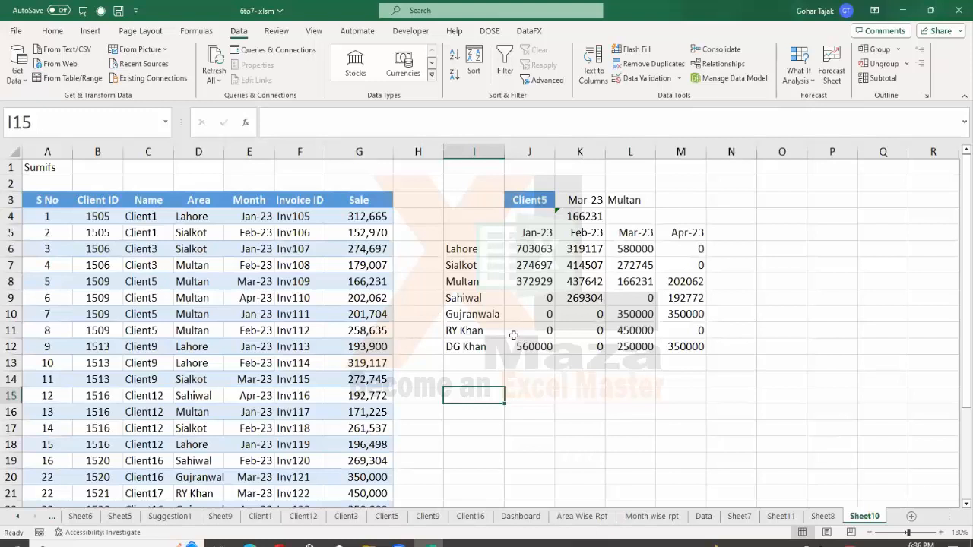
left_click(202, 152)
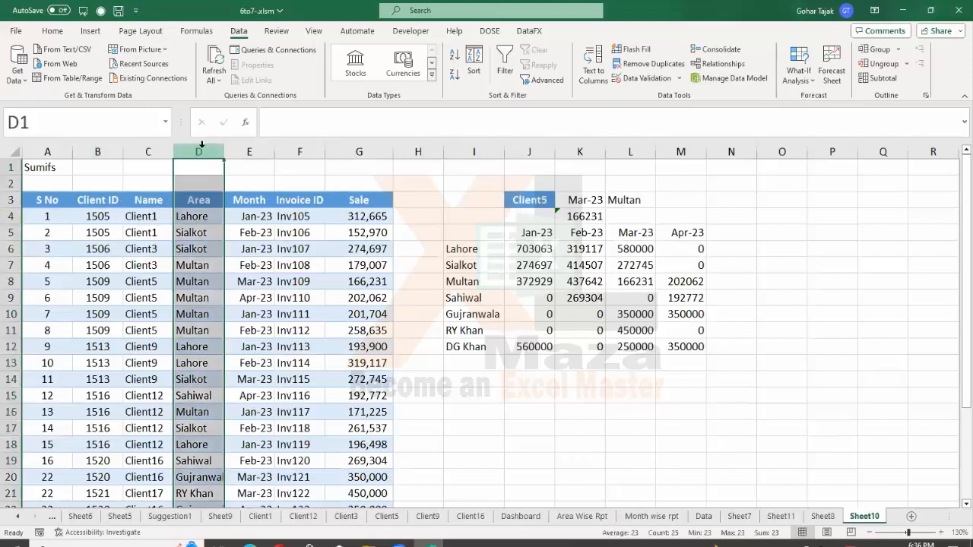
left_click(252, 150)
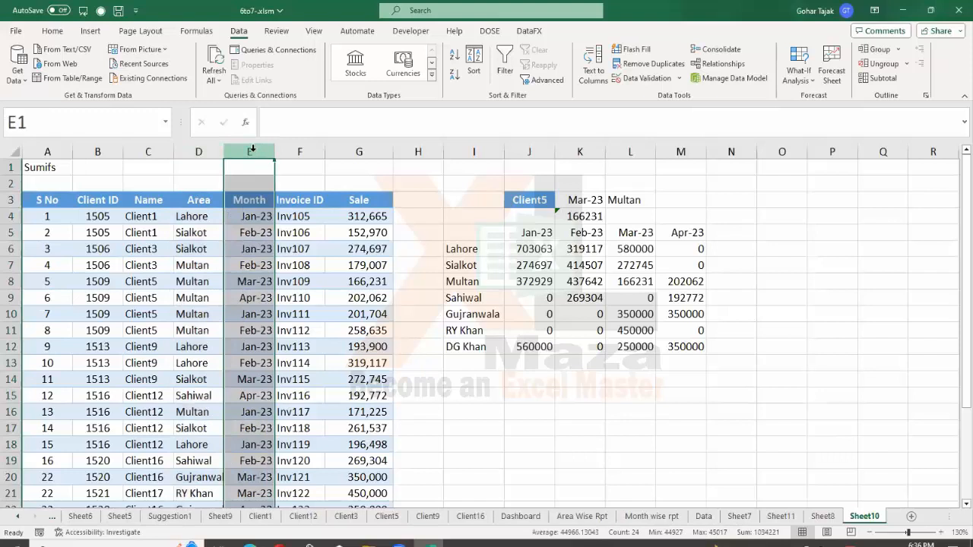
left_click(352, 151)
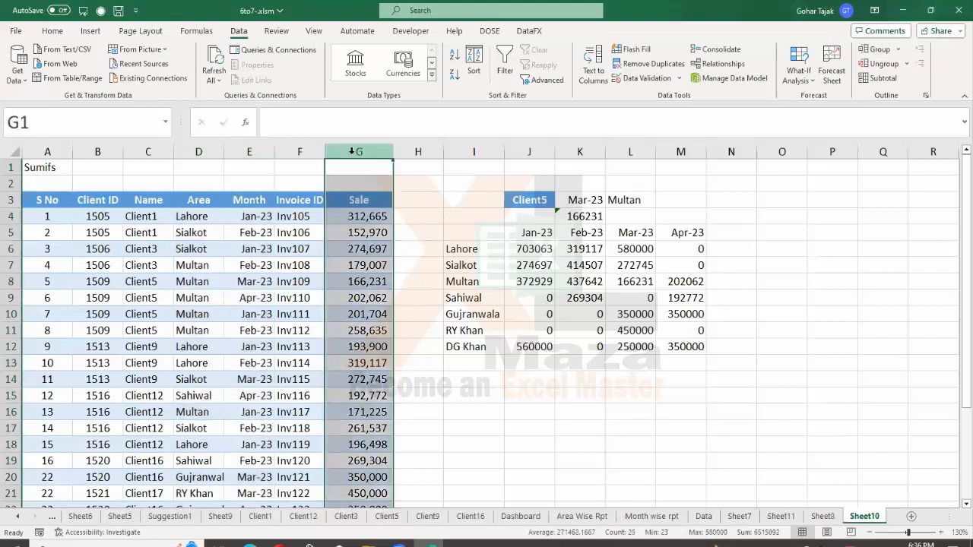
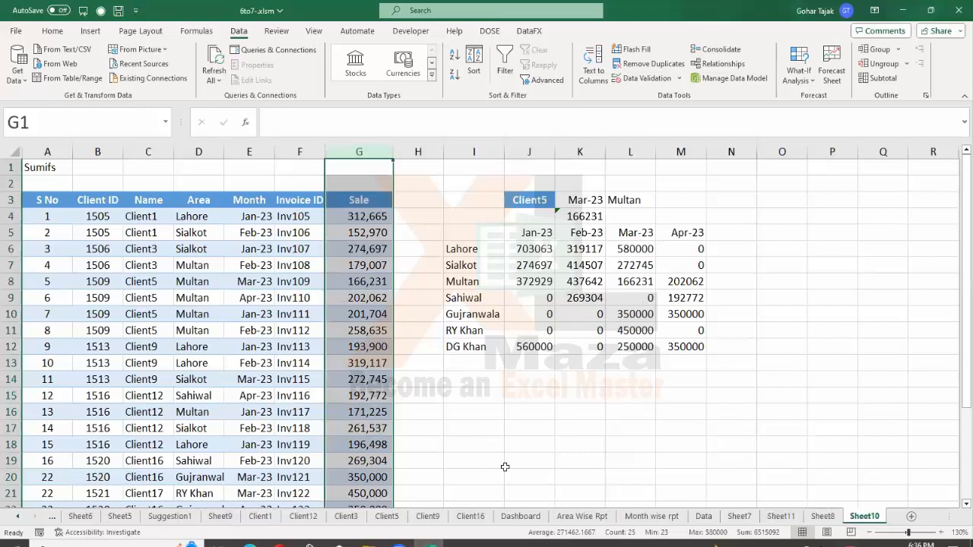
Enter a COUNTIF formula in I15 that counts the "Lahore" entries in column D.
left_click(475, 395)
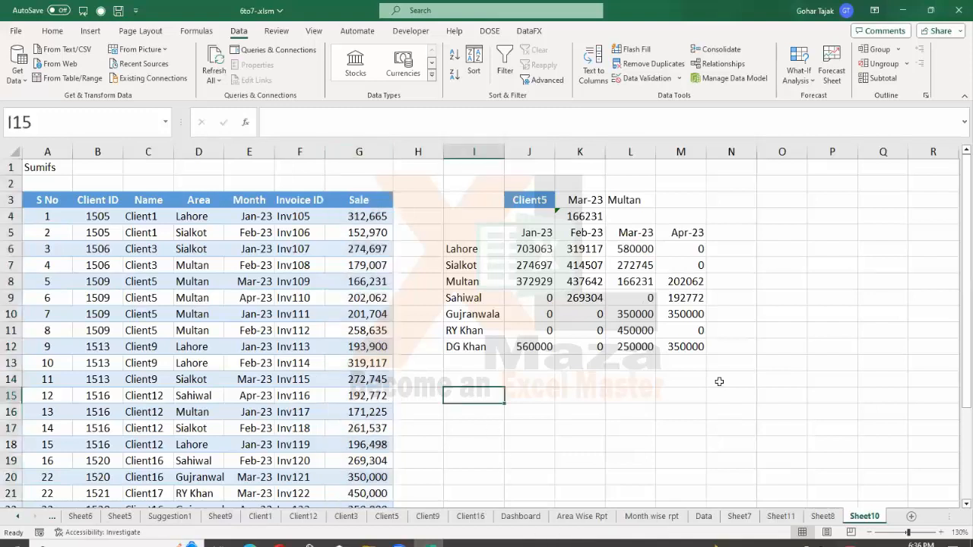
type("=coun")
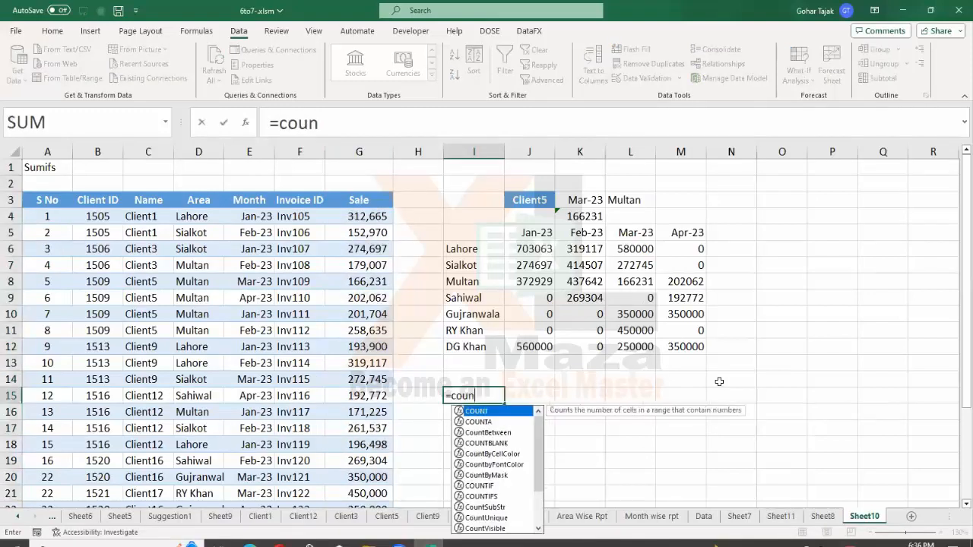
key("Down")
key("Down")
key("Down")
key("Down")
key("Down")
key("Down")
key("Down")
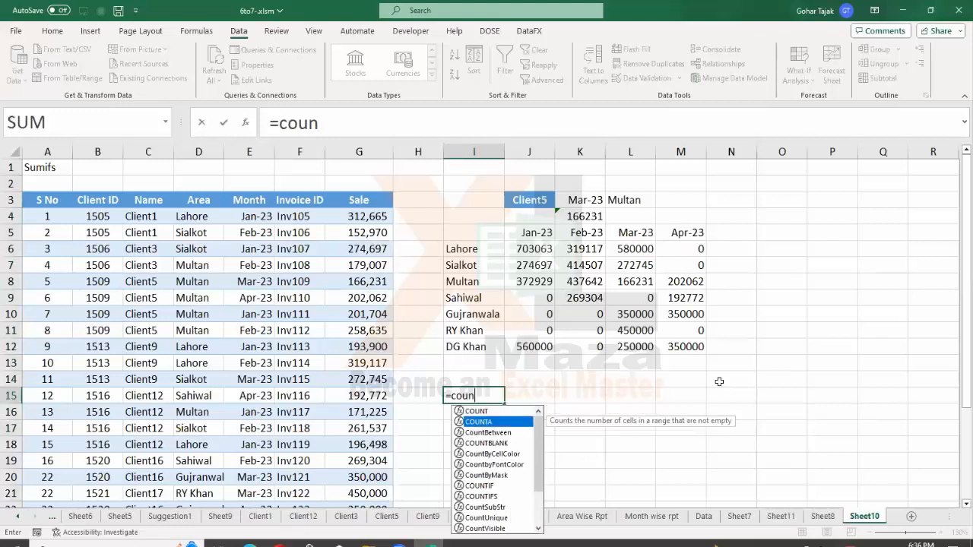
key("Tab")
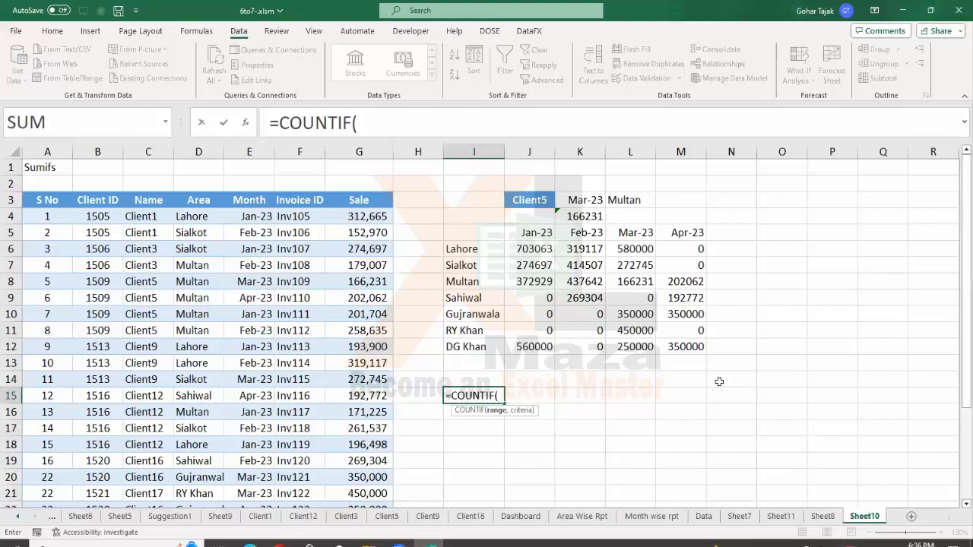
left_click(203, 145)
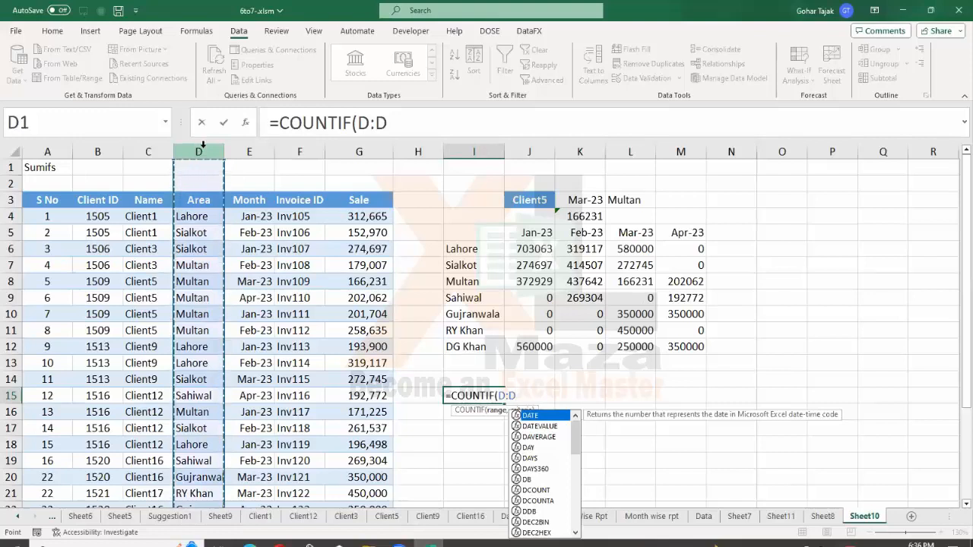
type(",\"")
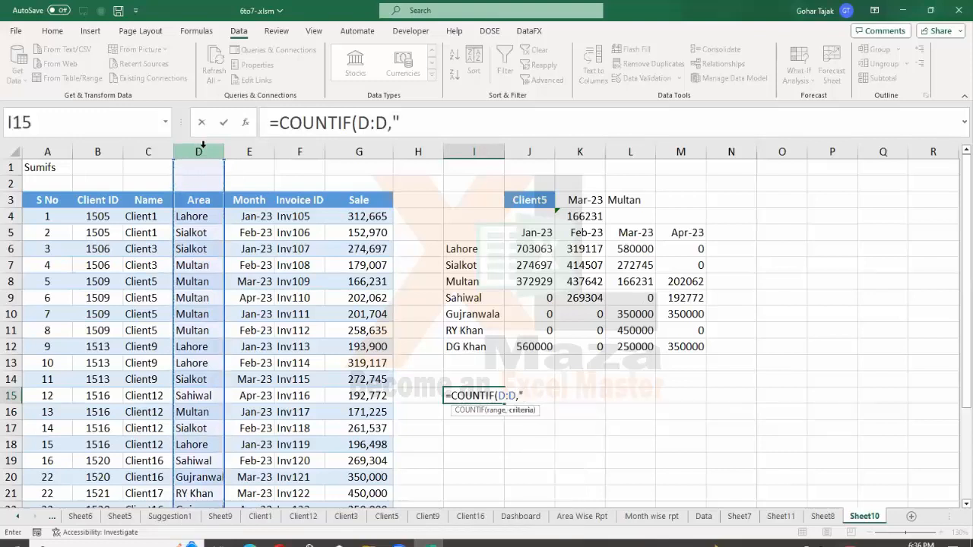
type("Lahore\"")
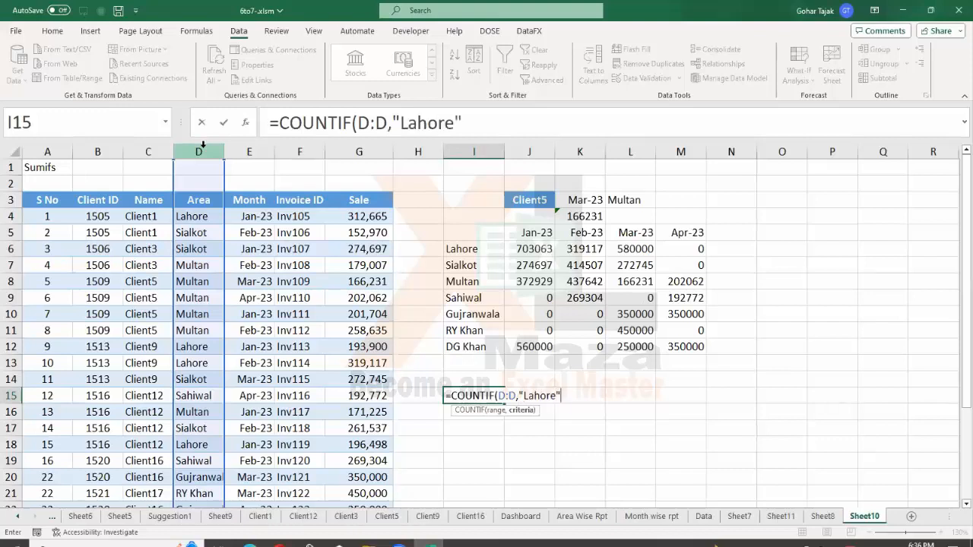
key("Return")
key("Up")
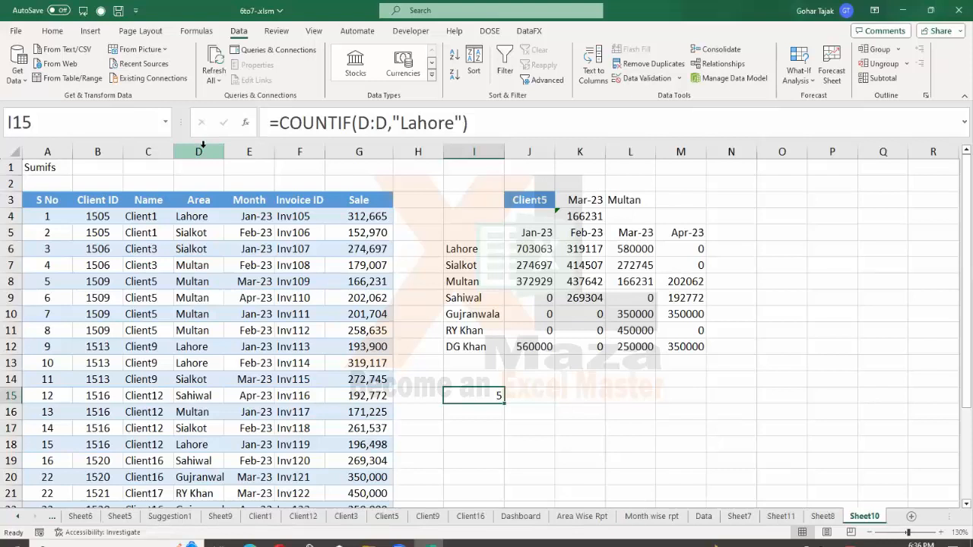
Move the COUNTIF formula from I15 to K15 and replace its fixed criterion with cell J15.
key("ctrl+c")
key("Right")
key("Right")
key("ctrl+v")
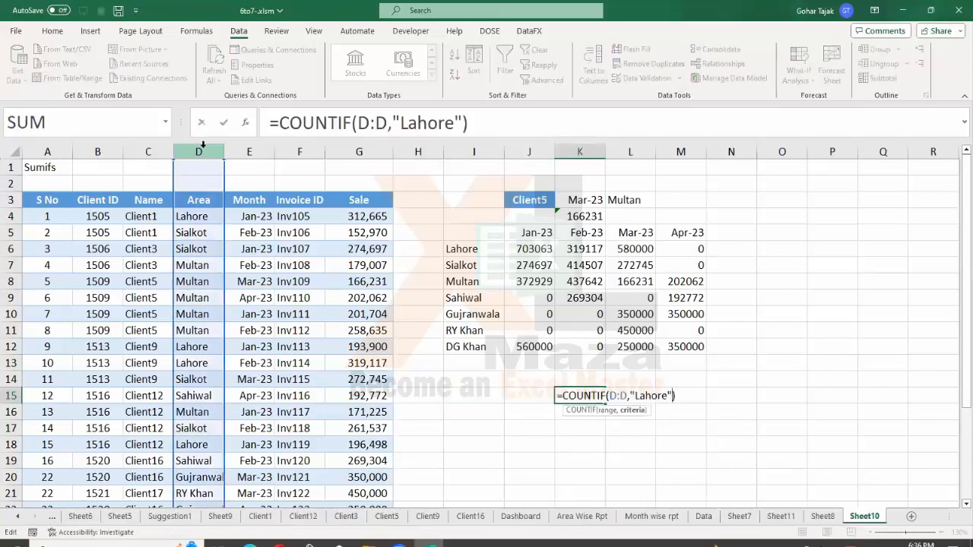
key("BackSpace")
key("BackSpace")
key("BackSpace")
key("BackSpace")
key("BackSpace")
key("BackSpace")
key("BackSpace")
key("BackSpace")
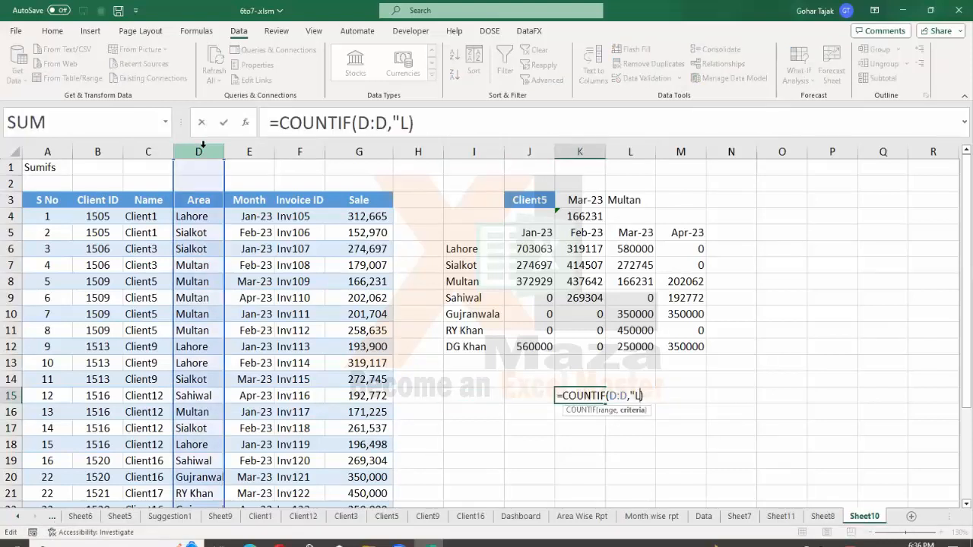
left_click(516, 395)
key("Return")
key("Up")
Try Lahore and Multan in turn as the area criterion in J15.
key("Left")
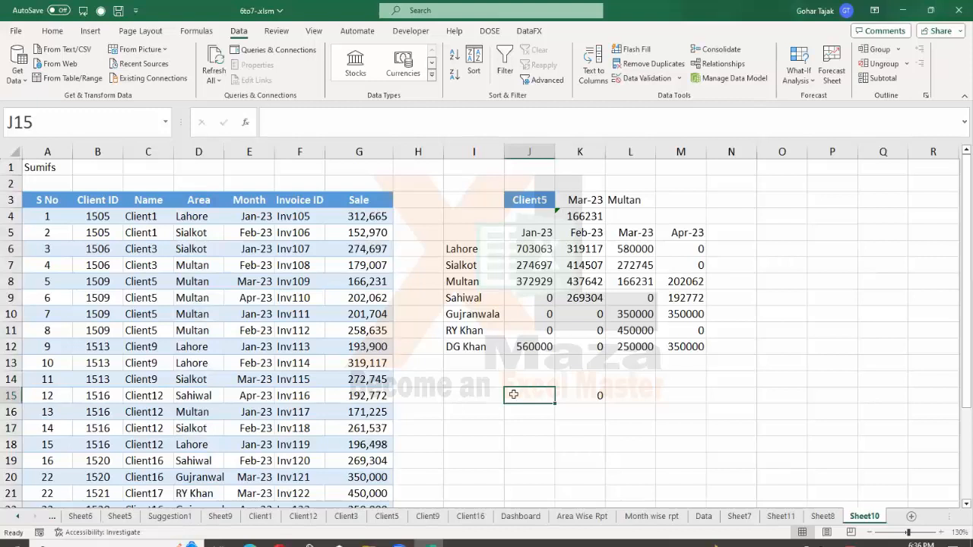
type("Lahore")
key("Tab")
key("Left")
type("Multan")
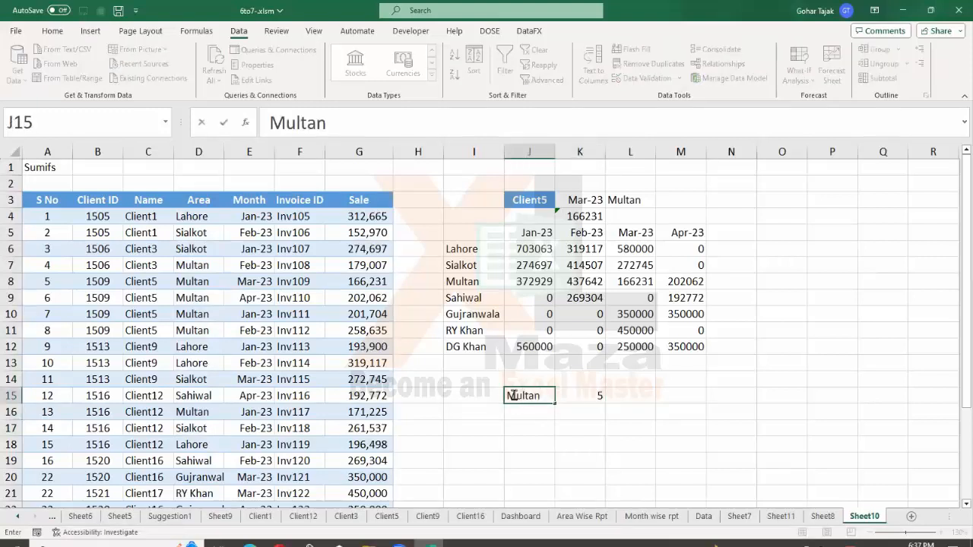
key("Tab")
key("Left")
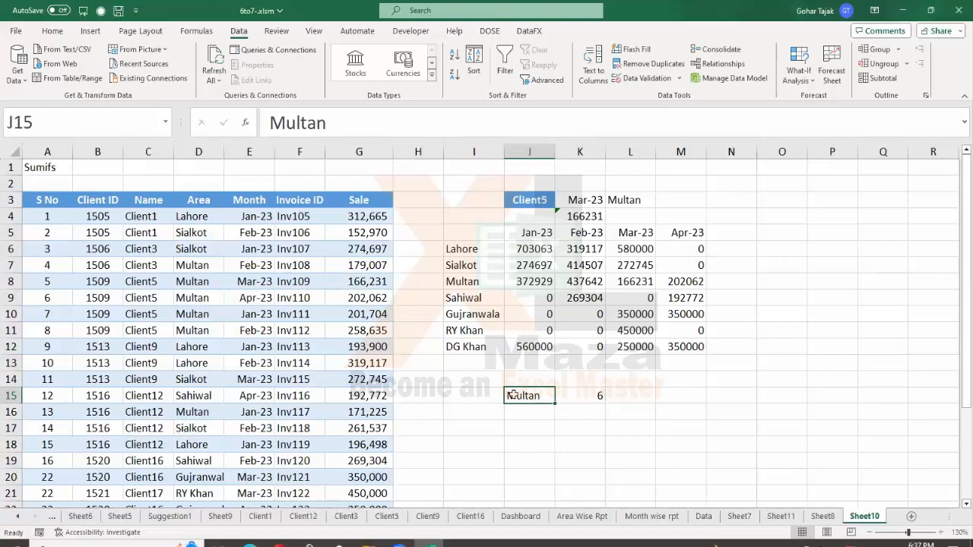
Set the area criterion in J15 to Sialkot and check the COUNTIF formula in K15.
type("Silakot")
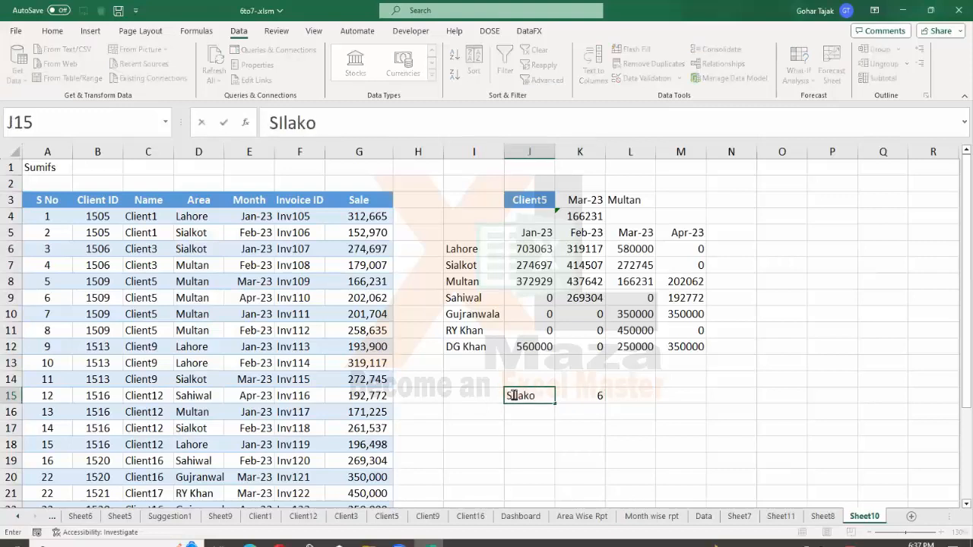
key("Return")
key("Up")
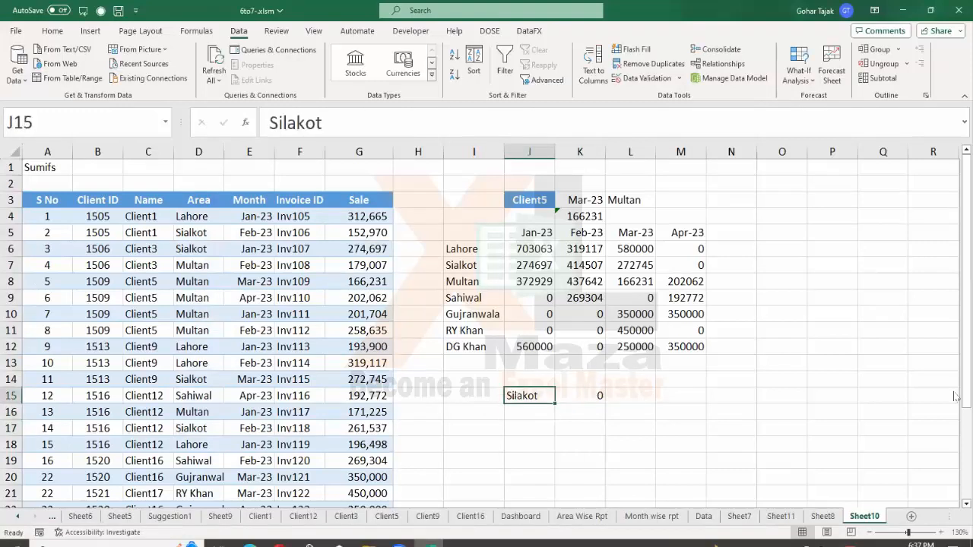
key("F2")
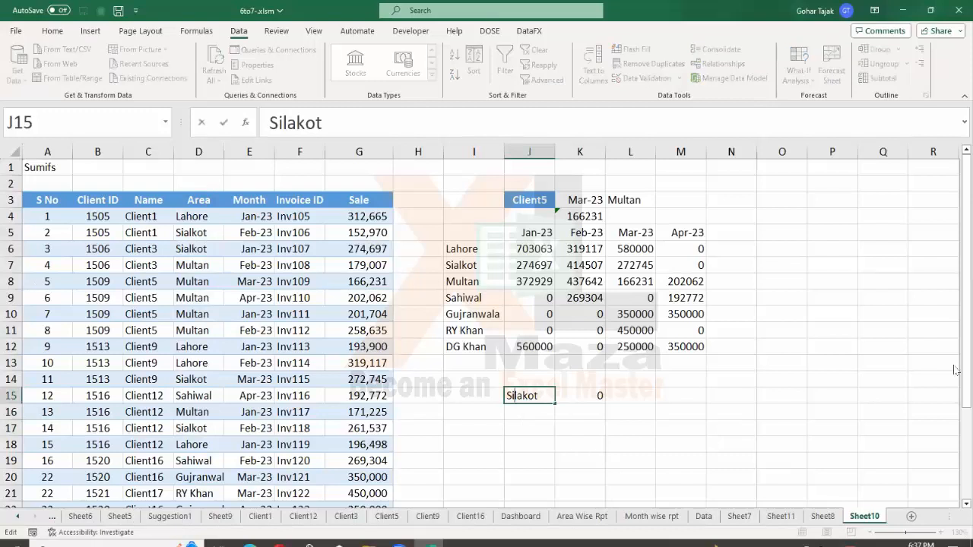
type("a")
key("Right")
key("Delete")
key("Return")
key("Up")
key("Right")
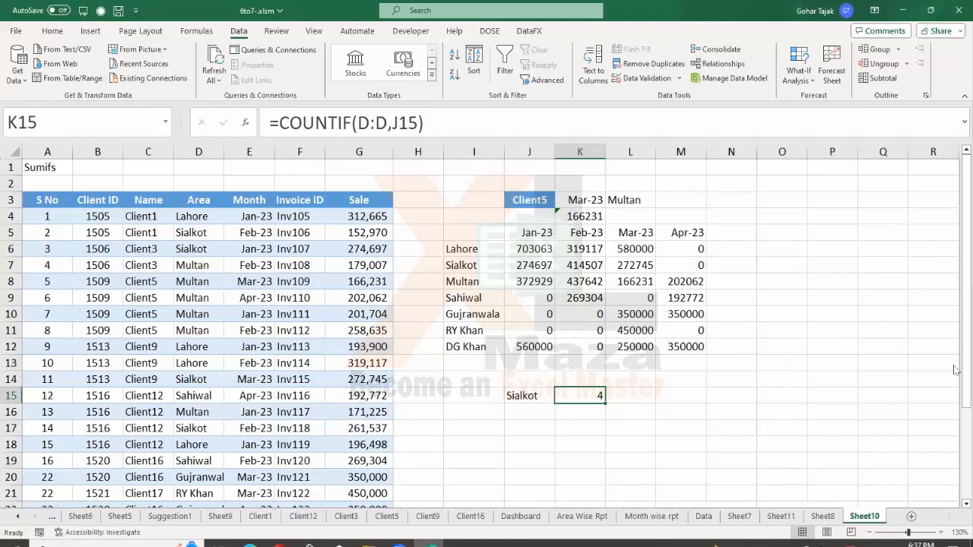
Look through the amounts in the Sale column, starting from its header in G3.
key("Left")
key("Left")
key("Left")
key("Left")
key("ctrl+Up")
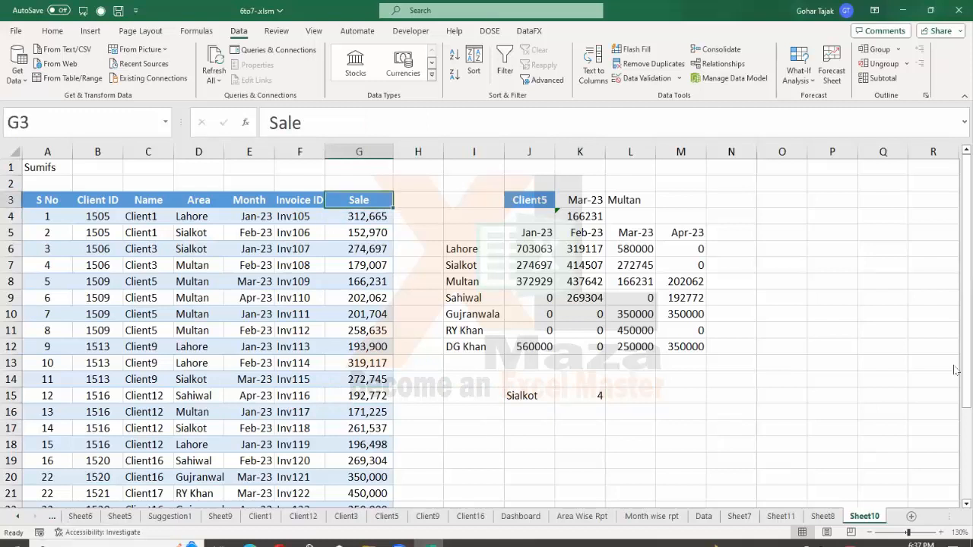
key("Down")
key("ctrl+shift+Down")
key("Up")
key("Down")
key("Down")
key("Down")
key("Down")
key("Down")
key("Down")
key("Down")
key("Down")
key("Down")
key("Down")
key("Down")
key("Down")
key("Down")
key("Down")
key("Down")
key("Right")
key("Right")
key("Right")
key("Right")
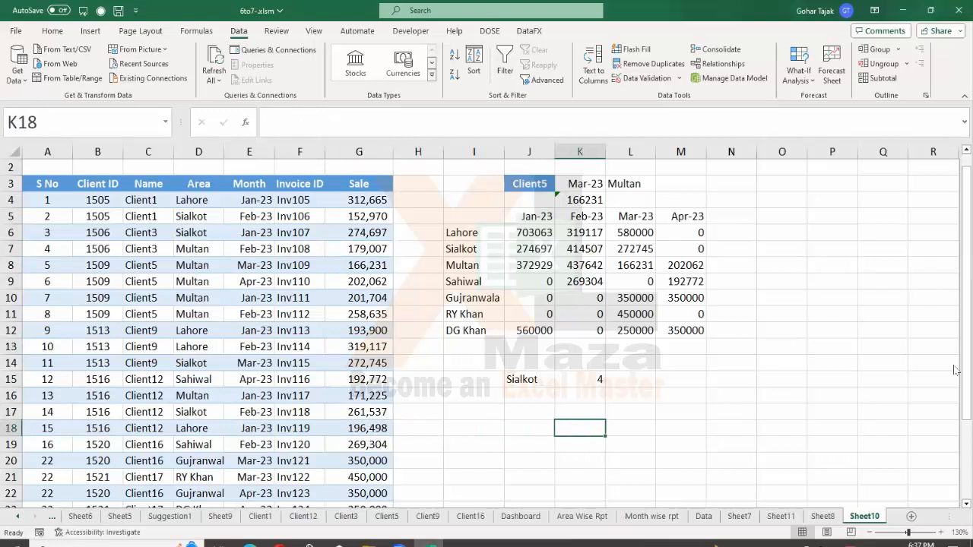
Enter a COUNTIF formula in J17 that counts the sales in G4:G26 matching ">300000".
key("Up")
key("Left")
type("=")
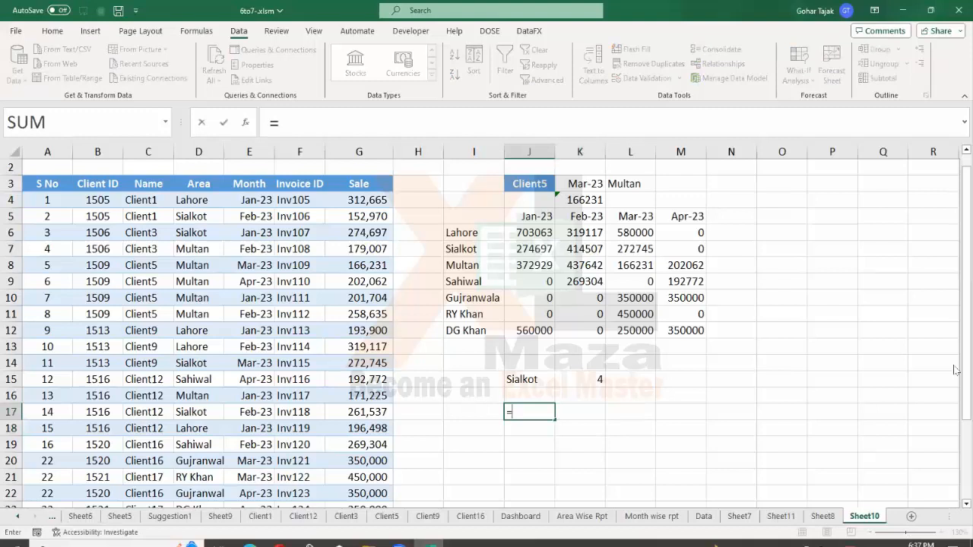
type("counti")
key("Tab")
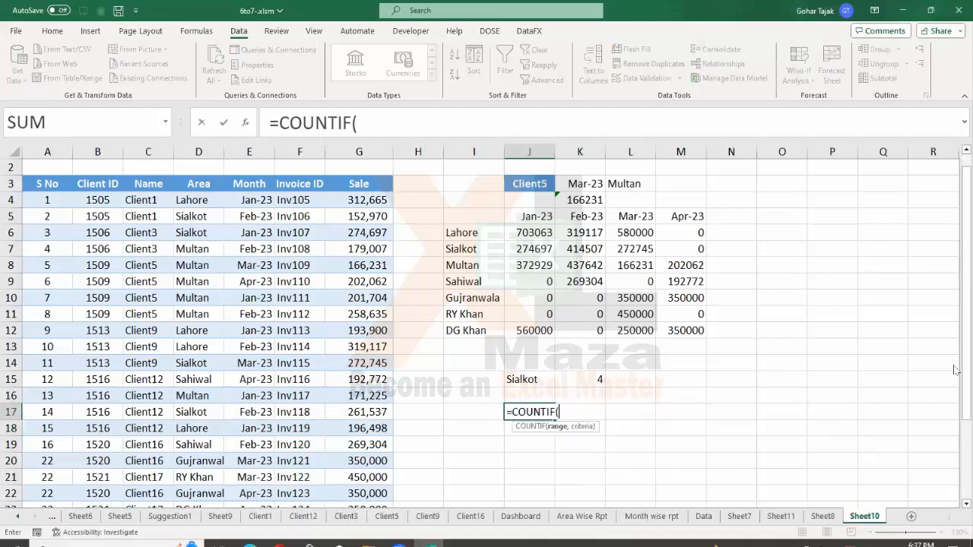
key("Left")
key("Left")
key("Left")
key("ctrl+Up")
key("Down")
key("ctrl+shift+Down")
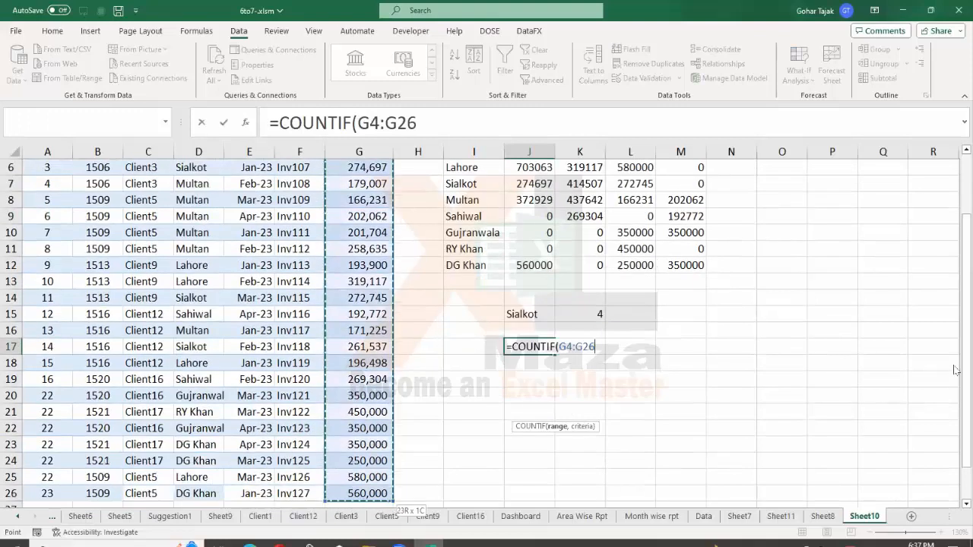
type(",\">300000")
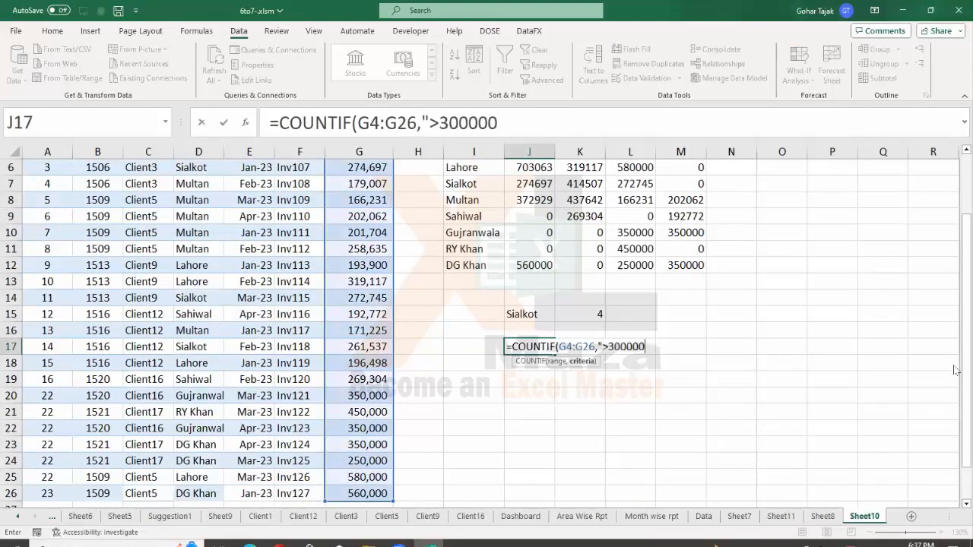
type("\"")
key("Return")
Go back over the top of the sheet and examine the range and criterion of the COUNTIF formula in J17.
key("Up")
key("Up")
key("Up")
key("Up")
key("Up")
key("Up")
key("Up")
key("Up")
key("Up")
key("Up")
key("Up")
key("Up")
key("Up")
key("Up")
key("Down")
key("Down")
key("Down")
key("Down")
key("Down")
key("Down")
key("Down")
key("Down")
key("Down")
key("Down")
key("Down")
key("Down")
key("Down")
key("F2")
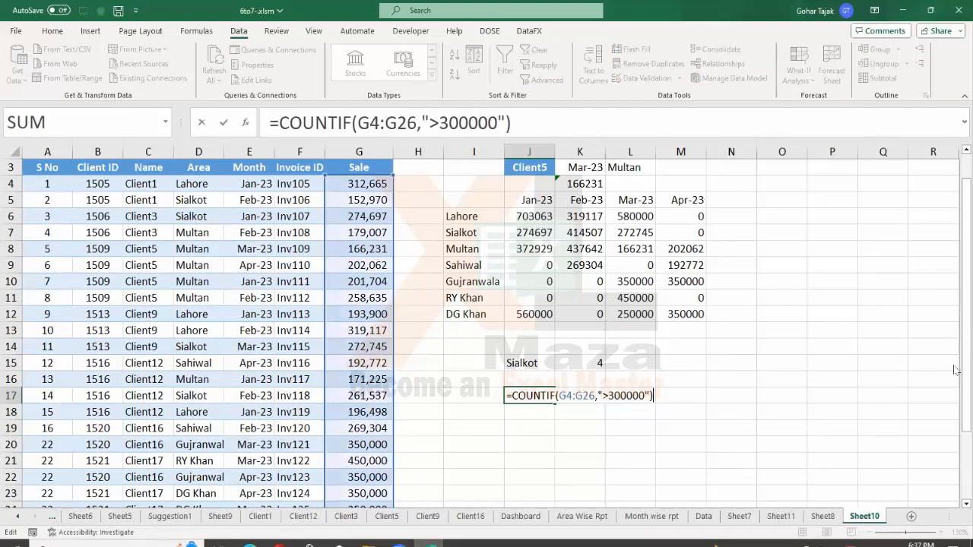
key("Escape")
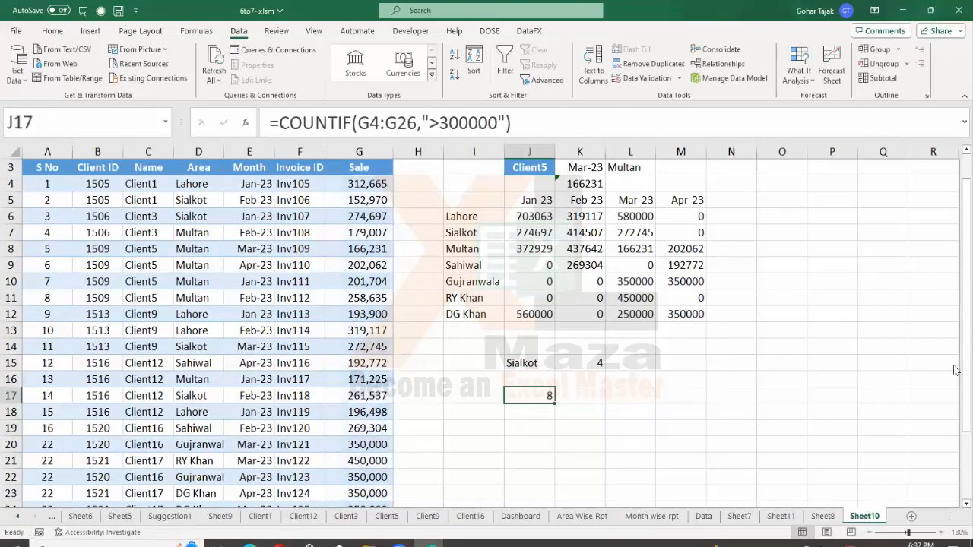
key("F2")
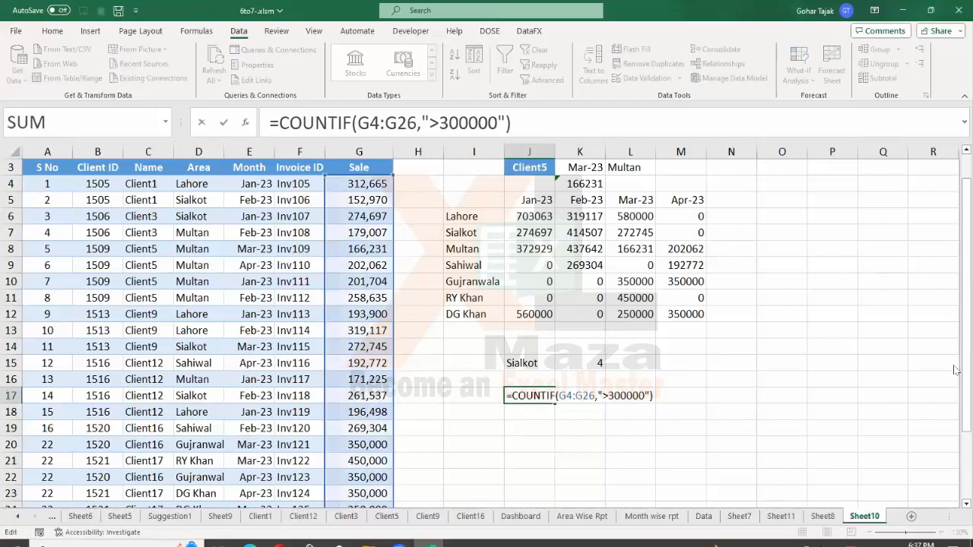
key("Escape")
key("F2")
key("Escape")
Change the criterion of the COUNTIF formula in J17 to "<300000".
key("F2")
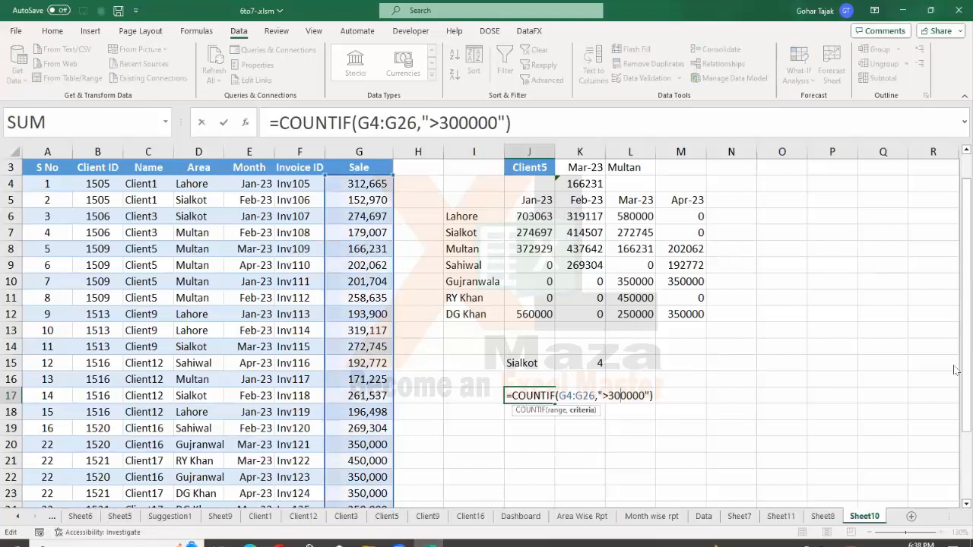
key("shift+Left")
type("<")
key("Return")
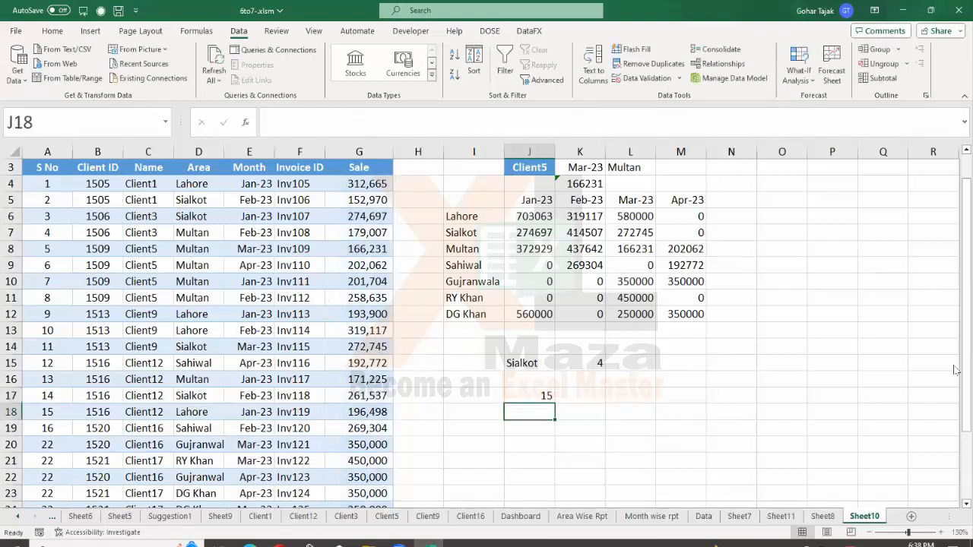
key("Up")
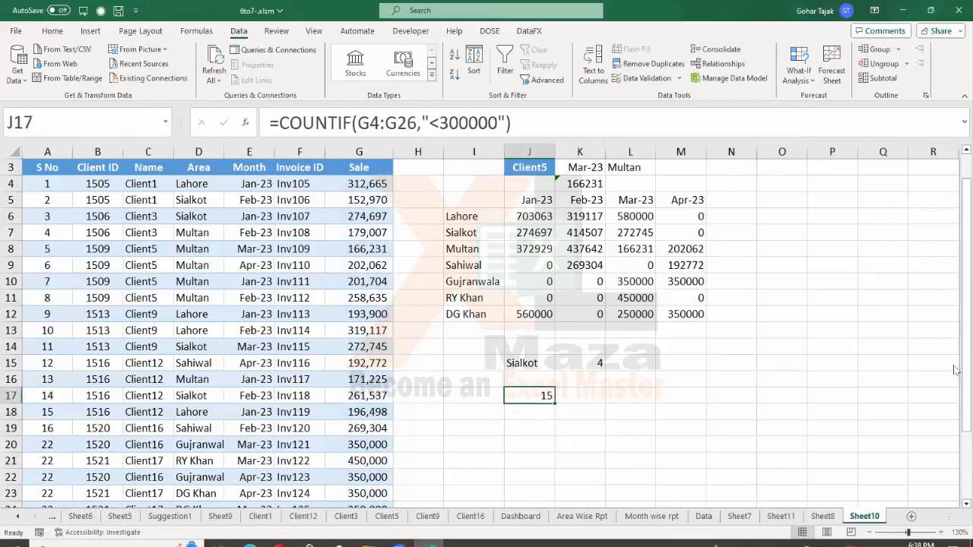
Change the comparison in J17's COUNTIF criterion to not equal, making it "<>300000".
key("F2")
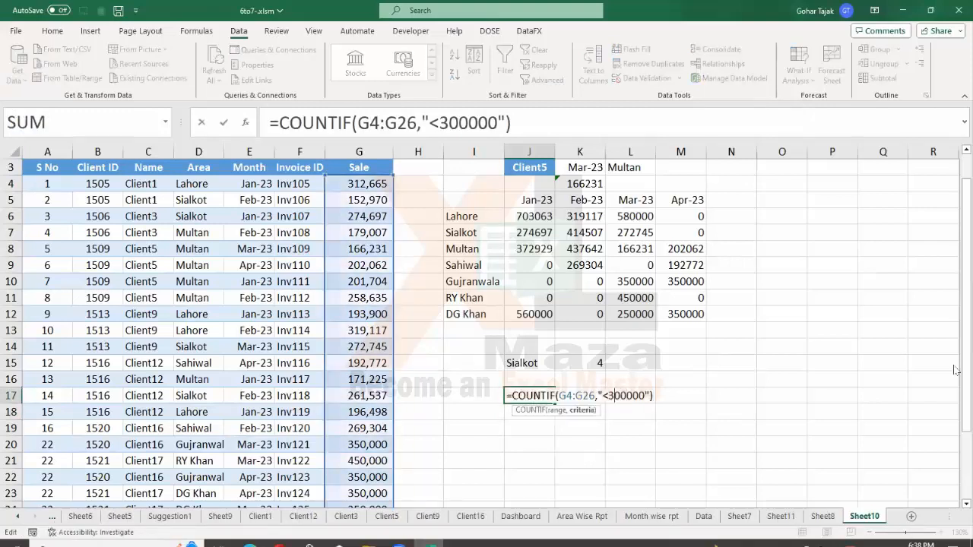
type(">")
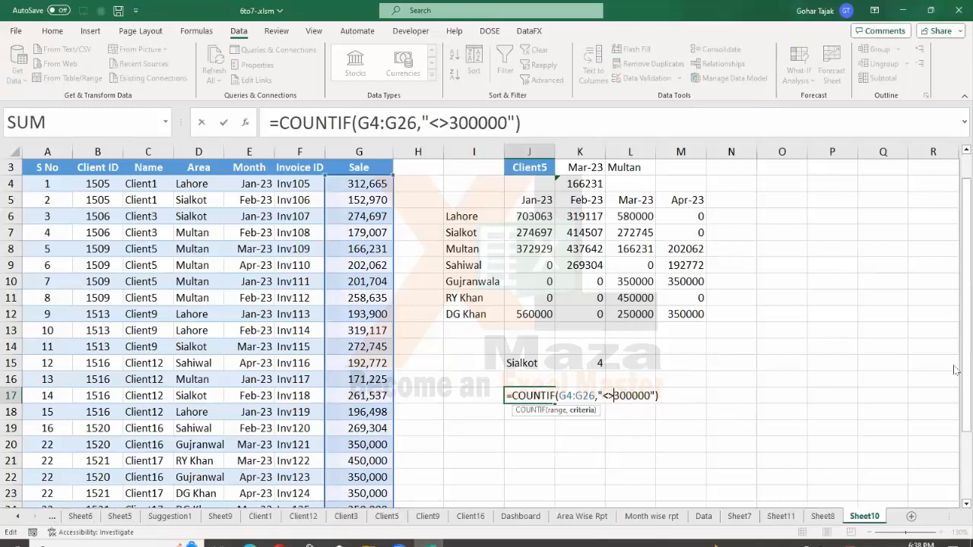
key("Return")
key("Up")
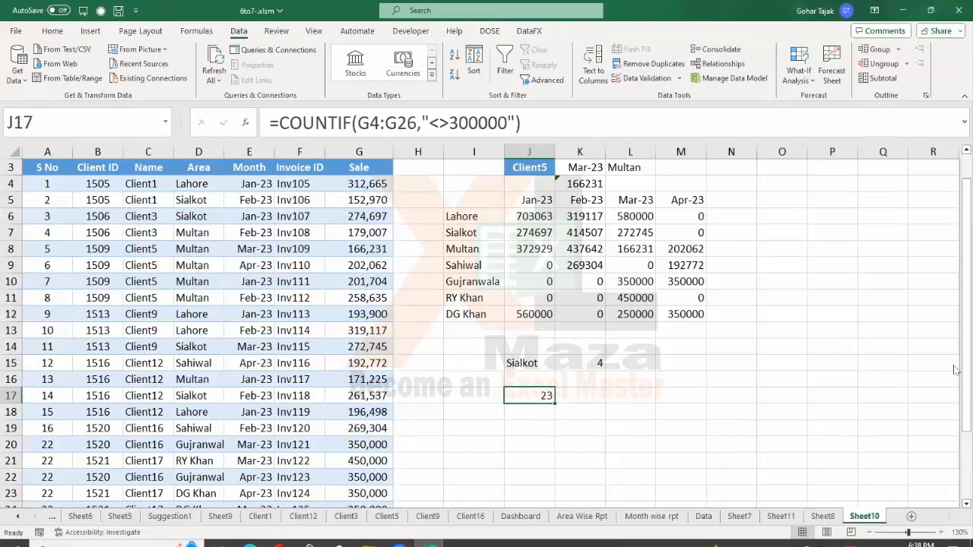
Examine the Sale amounts in G4:G26 against the not-equal criterion of the COUNTIF formula in J17.
key("Left")
key("Left")
key("Left")
key("ctrl+Up")
key("Down")
scroll(955, 370, "down", 1)
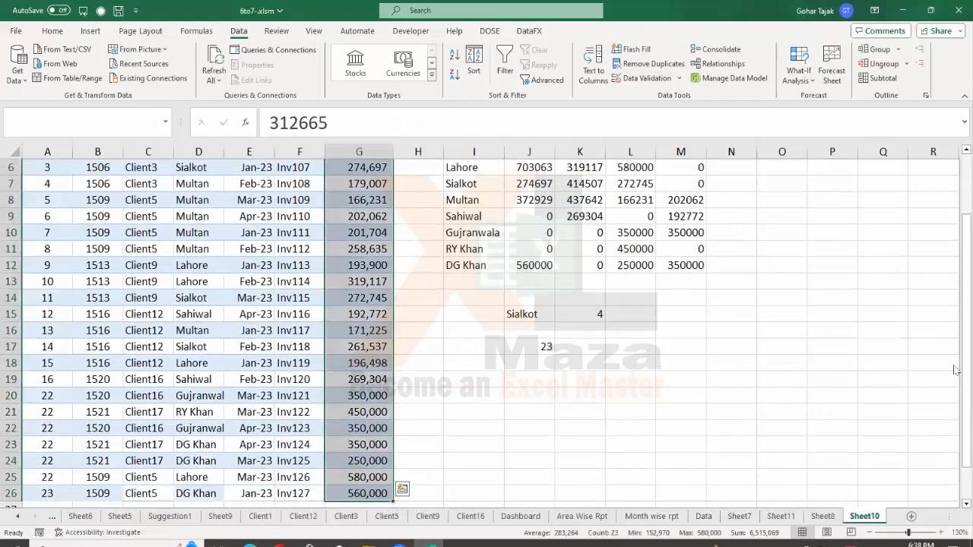
key("Right")
key("Right")
key("Right")
key("Down")
key("Down")
key("Down")
key("Down")
key("Down")
key("Down")
key("Down")
key("Down")
key("Down")
key("Down")
key("Down")
key("Down")
key("Down")
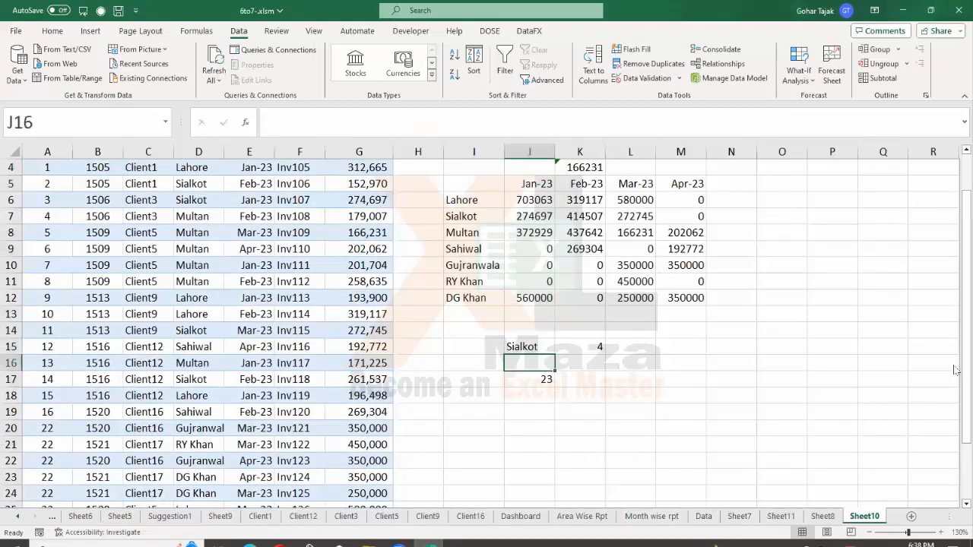
key("F2")
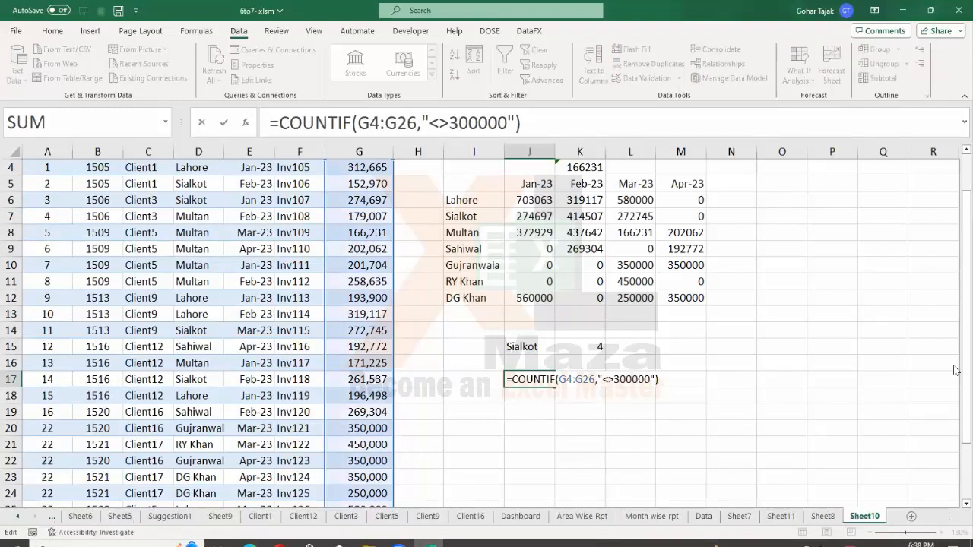
key("Left")
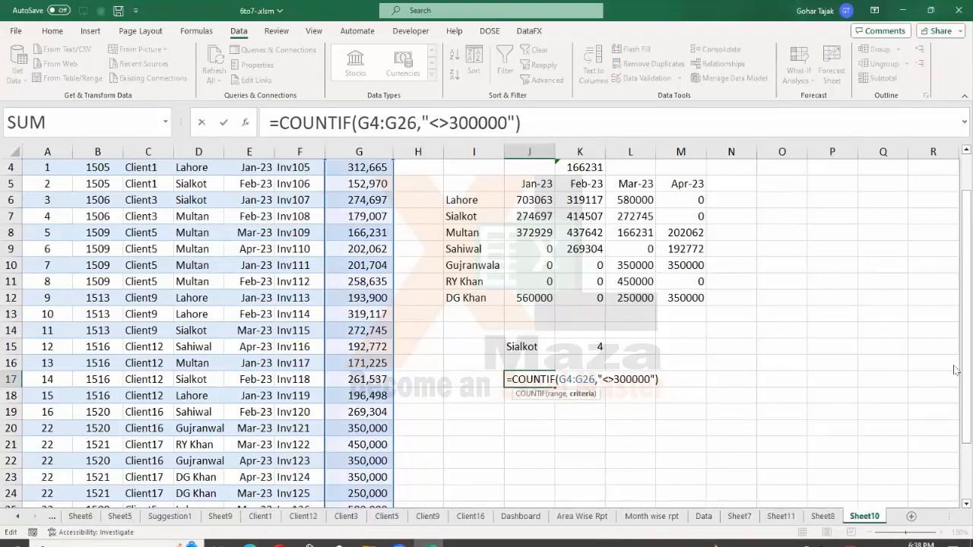
key("ctrl+Return")
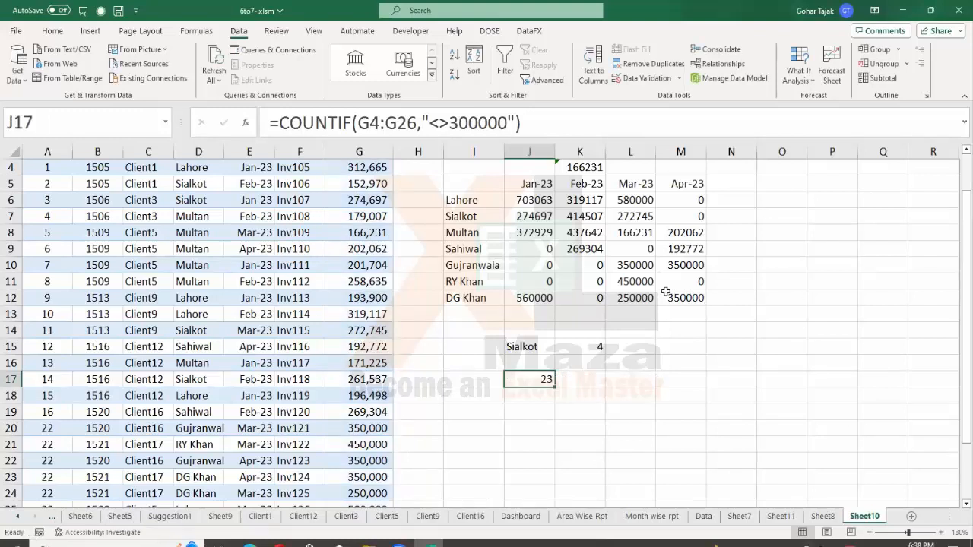
Copy the area names in I6:I12 and paste them into a new list starting at I20.
left_click(457, 201)
scroll(499, 250, "up", 1)
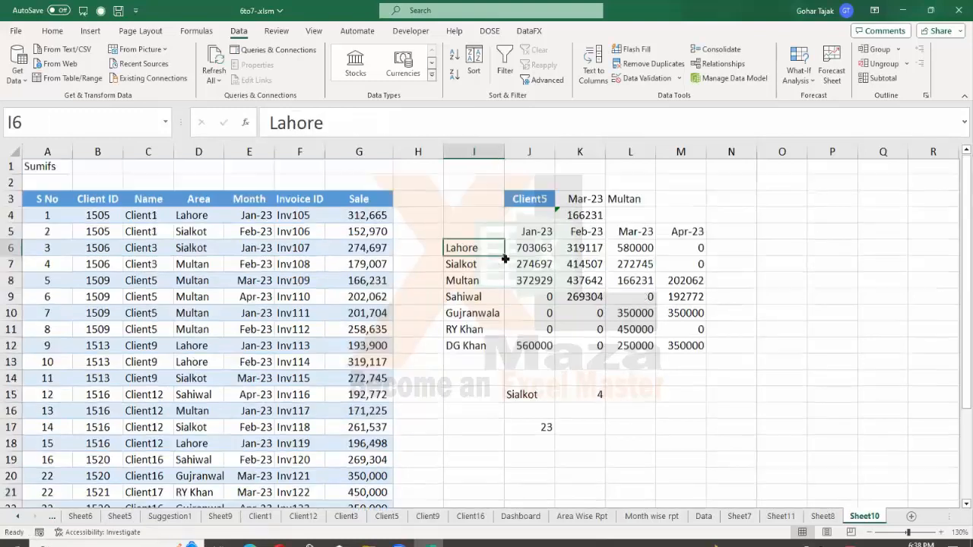
left_click_drag(482, 251, 490, 355)
key("ctrl+c")
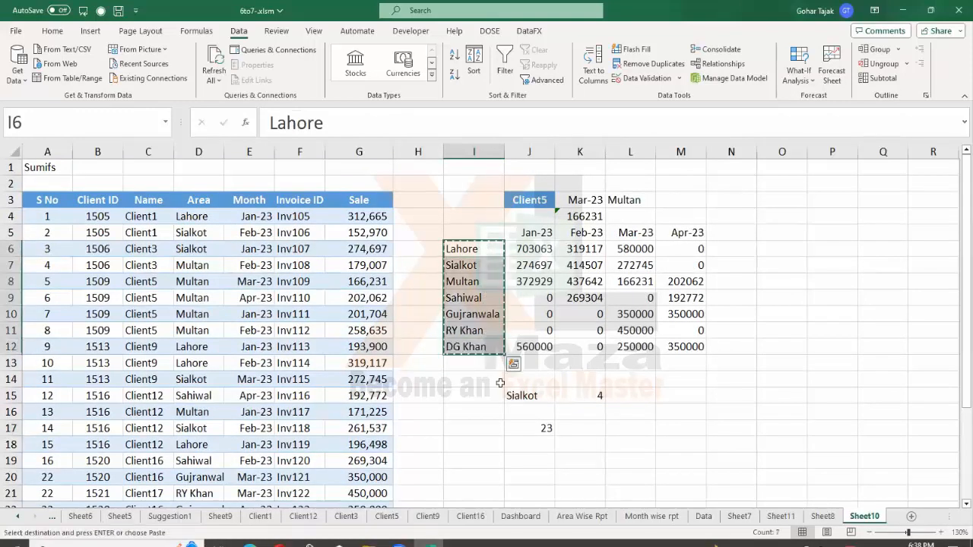
scroll(494, 380, "down", 1)
left_click(488, 424)
key("ctrl+v")
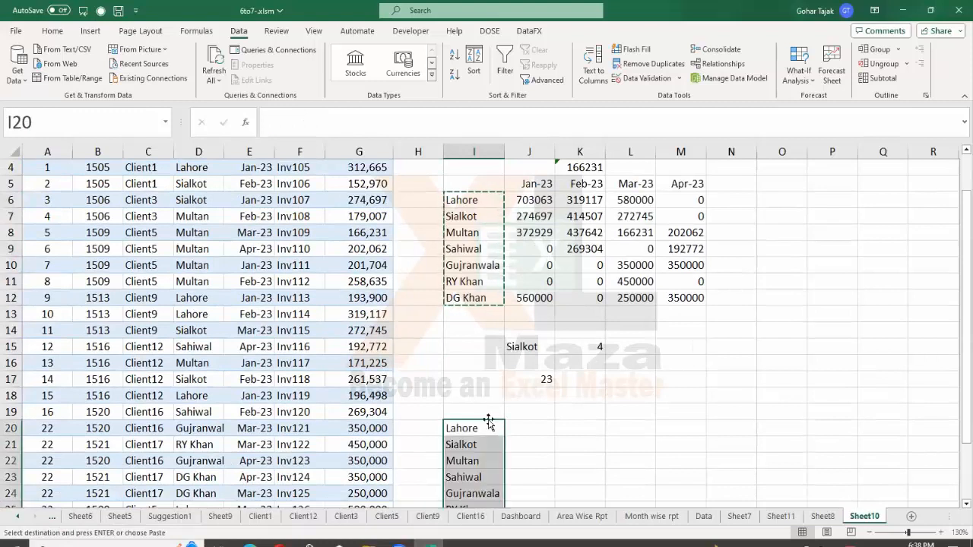
scroll(494, 426, "down", 2)
left_click(507, 332)
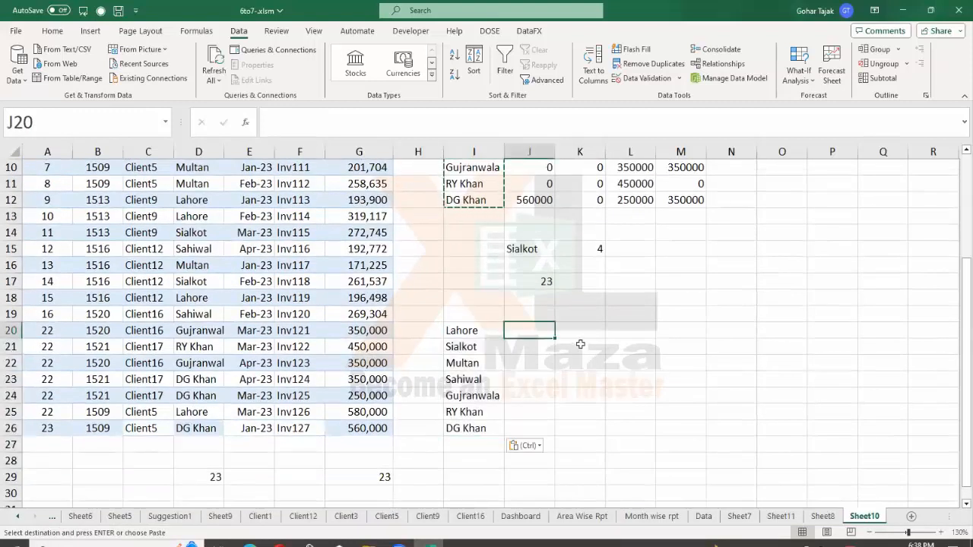
Rename the Area column header in D3 to Branch.
scroll(580, 344, "up", 3)
left_click(198, 200)
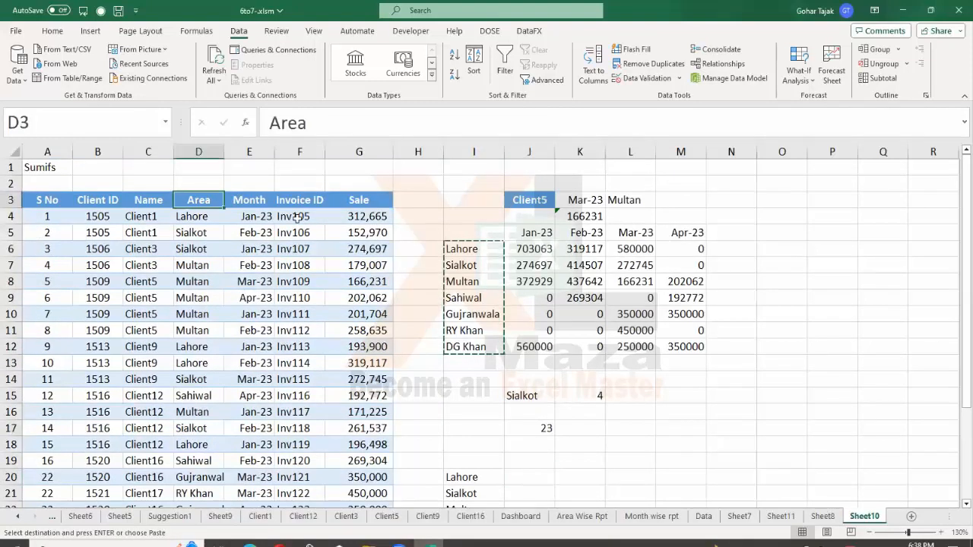
type("Branch")
key("Return")
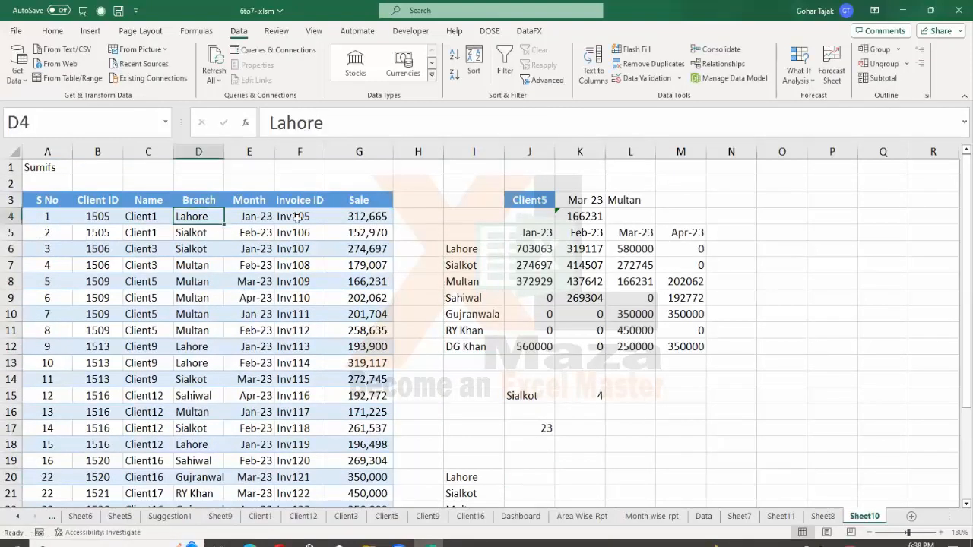
Enter a COUNTIF formula in J20 with the absolute range $D$4:$D$26 and cell I20 as the criterion.
scroll(418, 314, "down", 1)
left_click(548, 428)
scroll(556, 433, "down", 3)
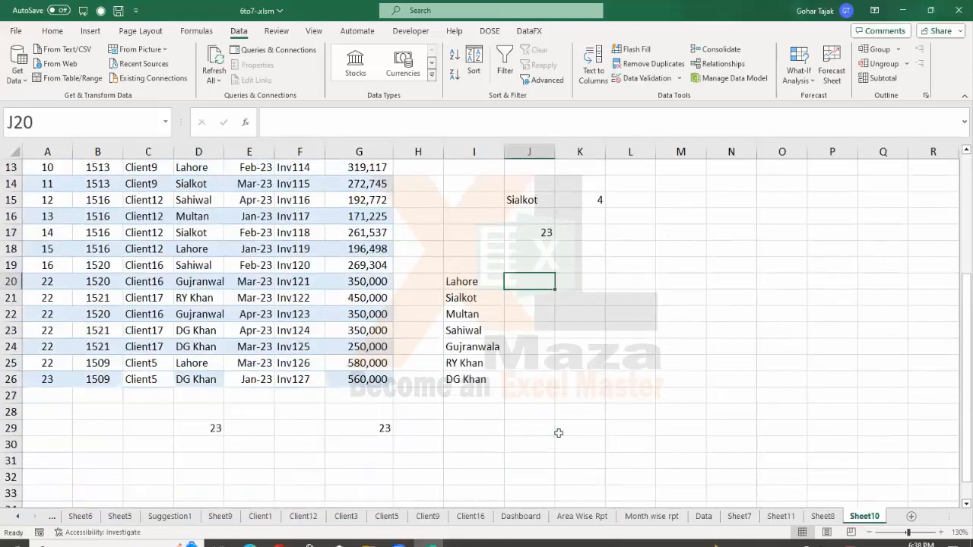
type("=counti")
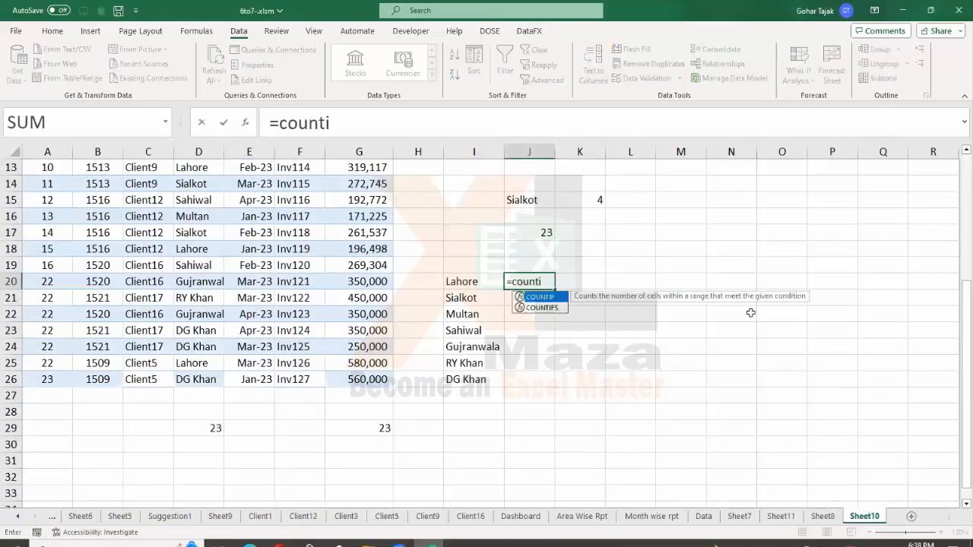
key("Tab")
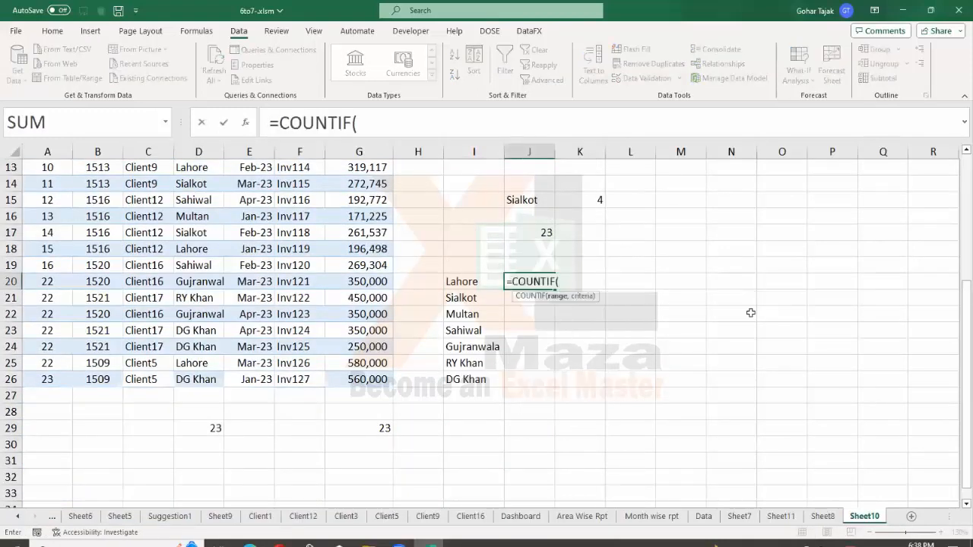
key("Left")
key("Left")
key("Left")
key("Left")
key("Left")
key("Left")
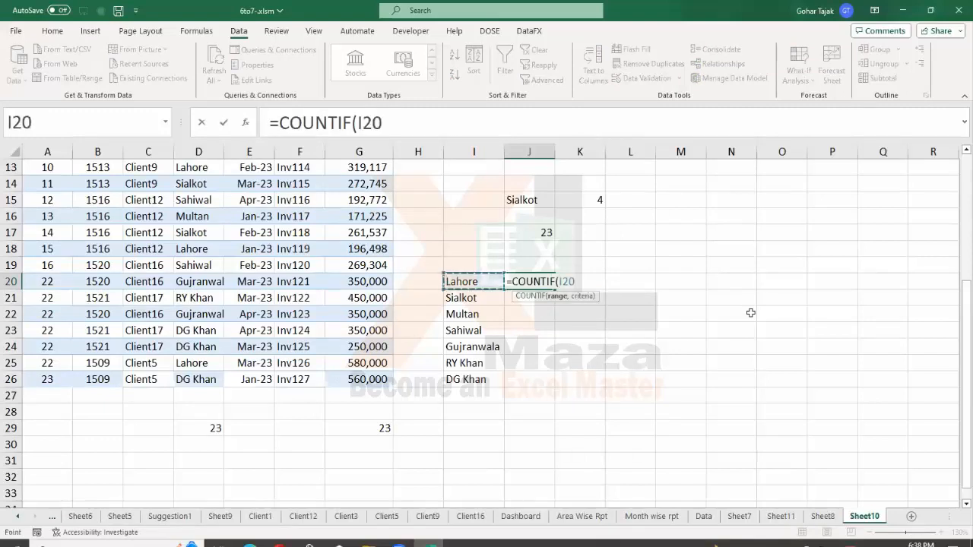
key("ctrl+Up")
key("Down")
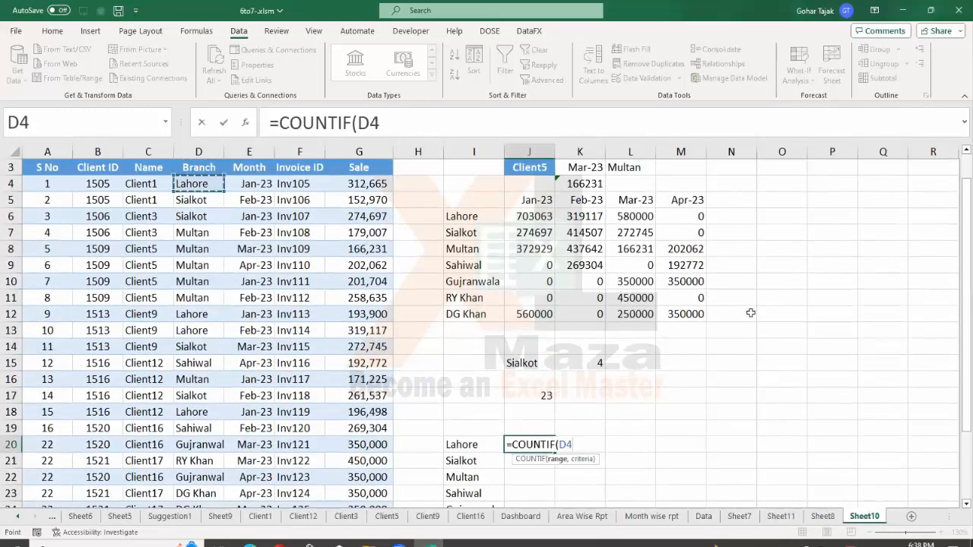
key("ctrl+shift+Down")
key("F4")
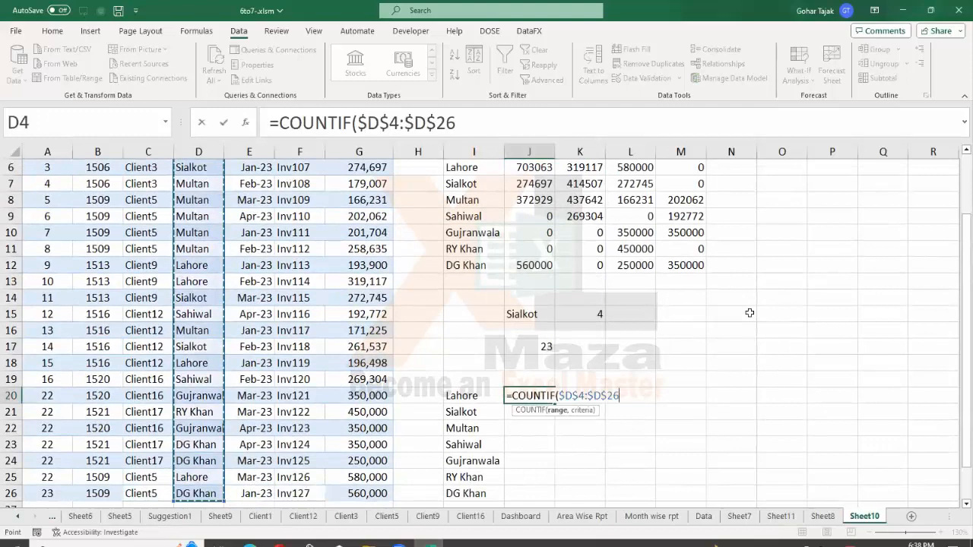
type(",")
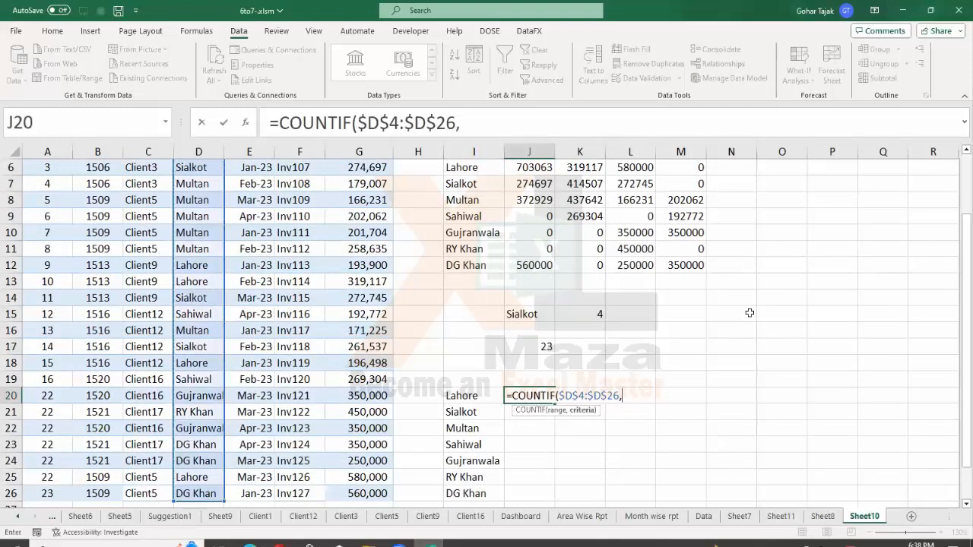
key("Left")
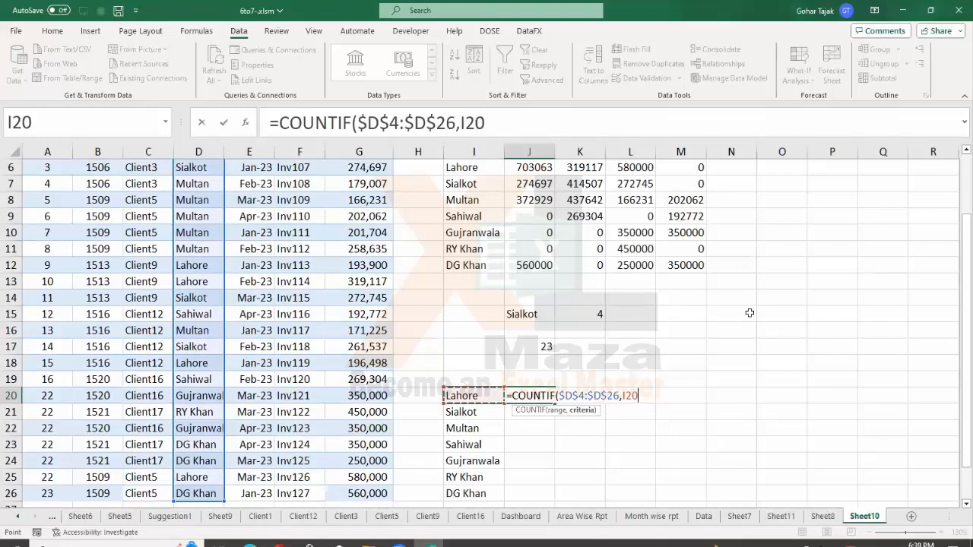
key("Return")
Fill the COUNTIF formula from J20 down to J26 for all the listed branches.
key("Up")
key("shift+Down")
key("shift+Down")
key("shift+Down")
key("shift+Down")
key("shift+Down")
key("shift+Down")
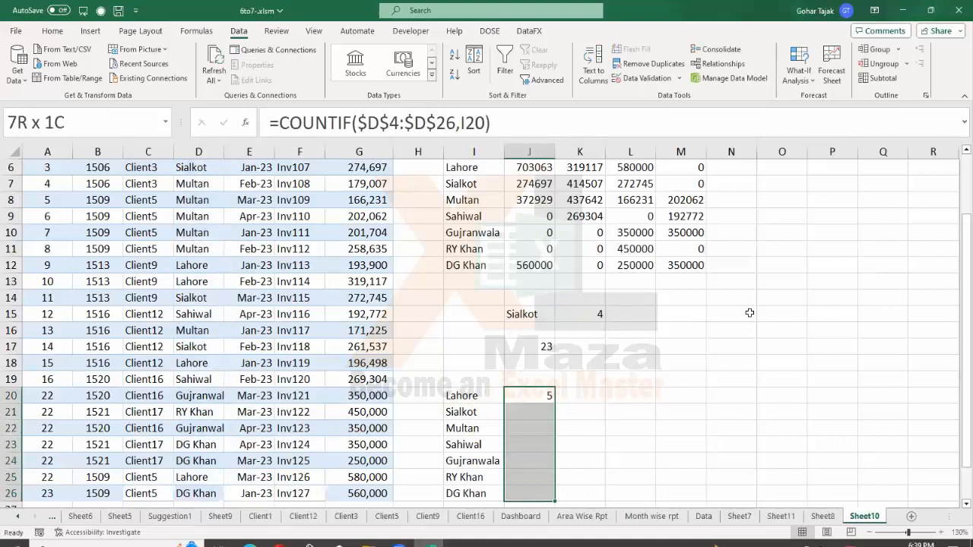
key("ctrl+d")
scroll(602, 372, "down", 1)
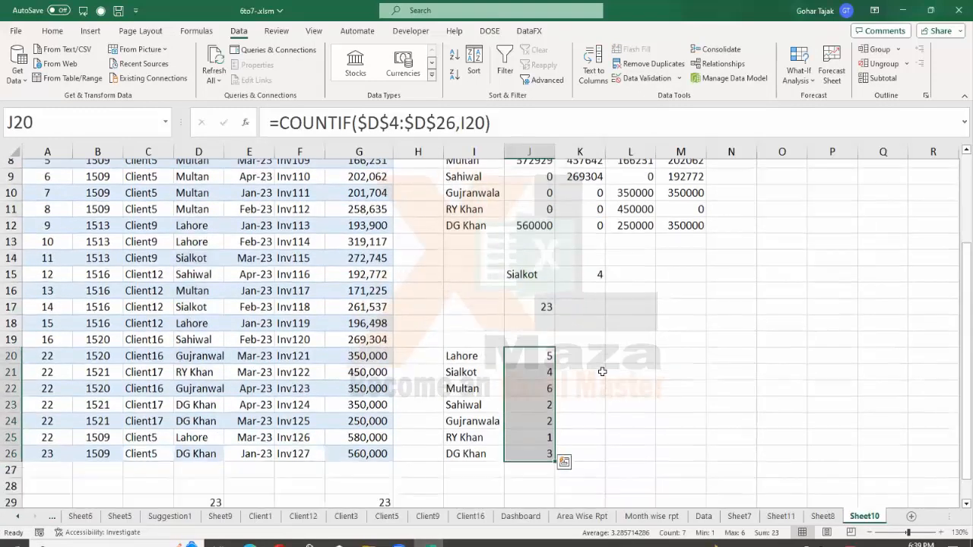
scroll(601, 371, "down", 1)
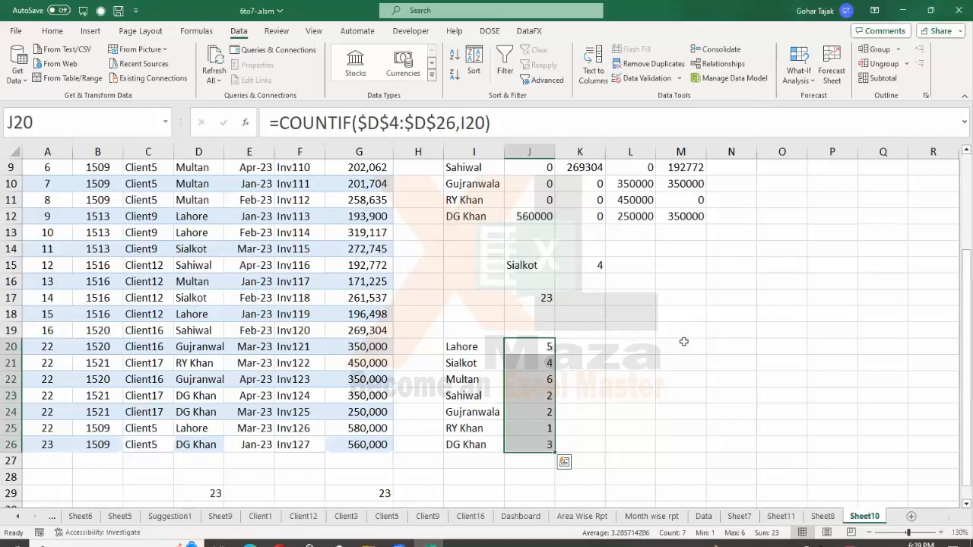
Review the COUNTIF formula in J20 and the sales table it counts.
key("F2")
key("Escape")
key("Up")
key("Left")
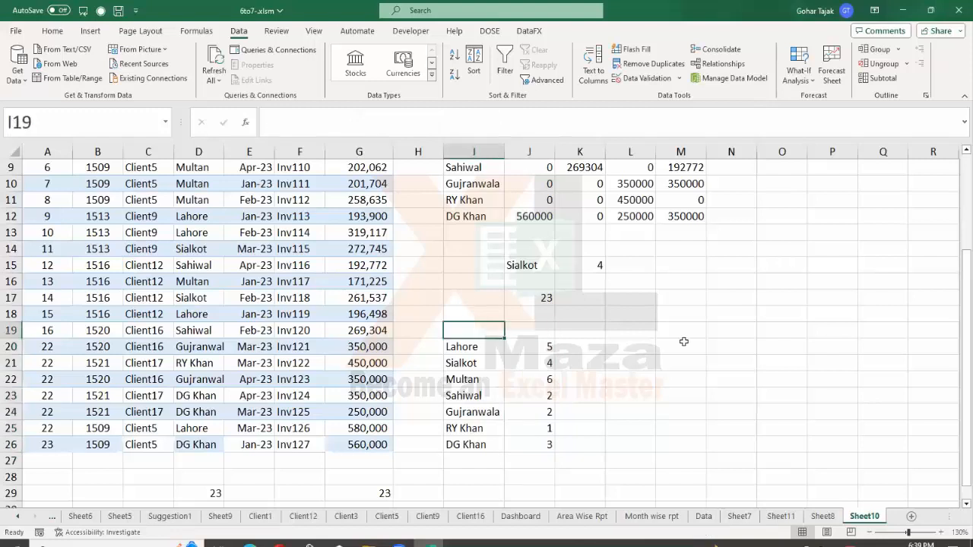
key("Left")
key("ctrl+Up")
key("Down")
key("Down")
key("Down")
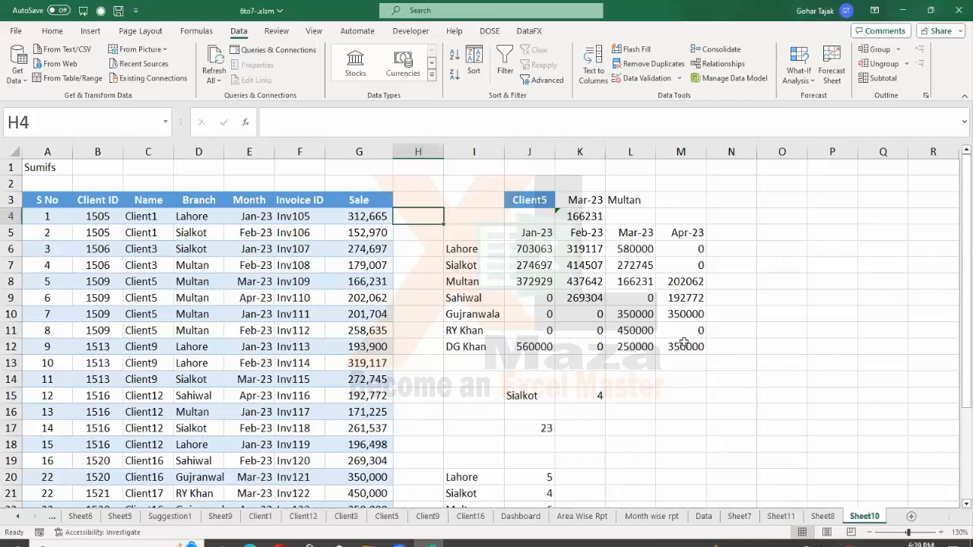
key("Down")
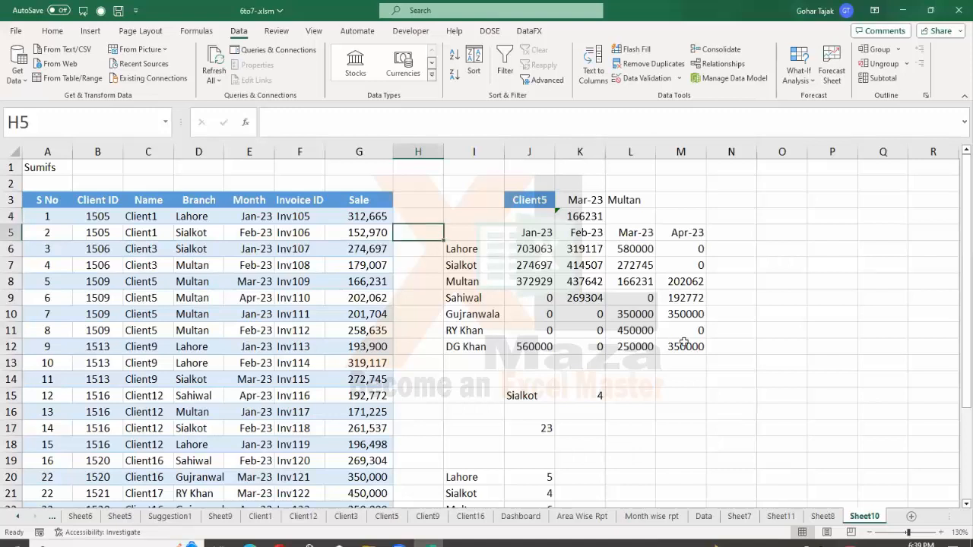
Copy the branch names in I20:I26 and paste them as a new list starting at I30.
scroll(684, 343, "down", 4)
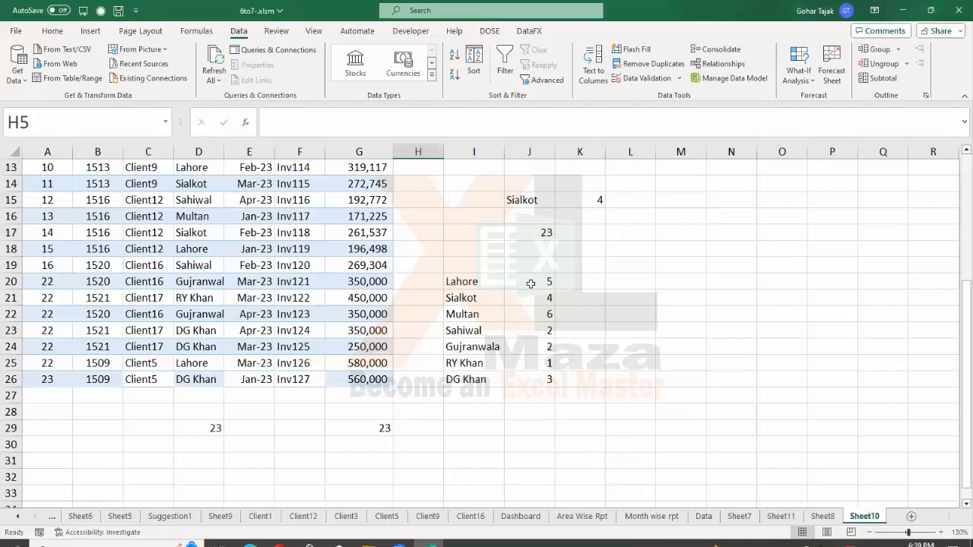
left_click_drag(490, 281, 492, 390)
key("ctrl+c")
left_click(472, 448)
key("ctrl+v")
scroll(471, 448, "down", 2)
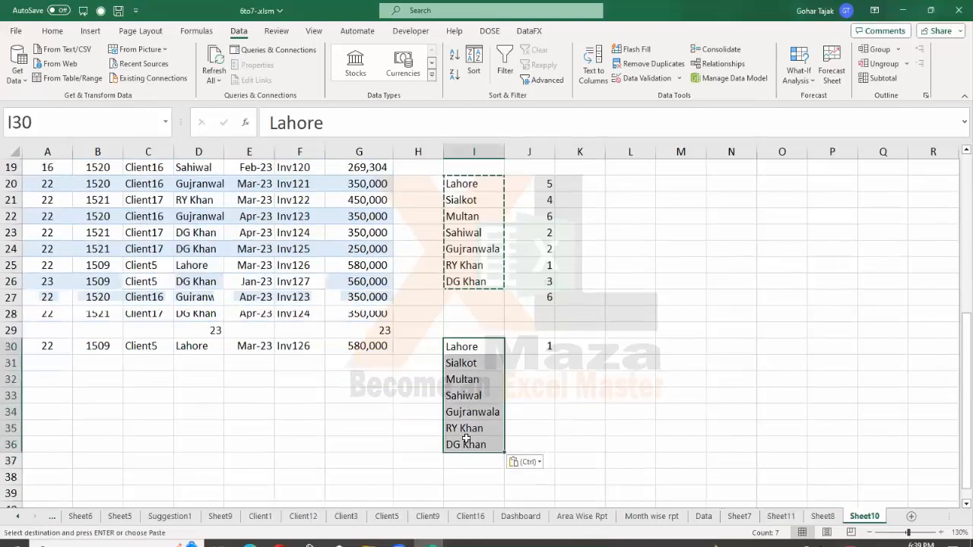
Replace the branch names in I32 and I35 with Lahore to create duplicate entries in the list.
left_click(467, 382)
key("Escape")
type("lahore")
key("Return")
key("Return")
key("Return")
type("lahore")
key("Up")
key("Up")
key("Up")
key("Up")
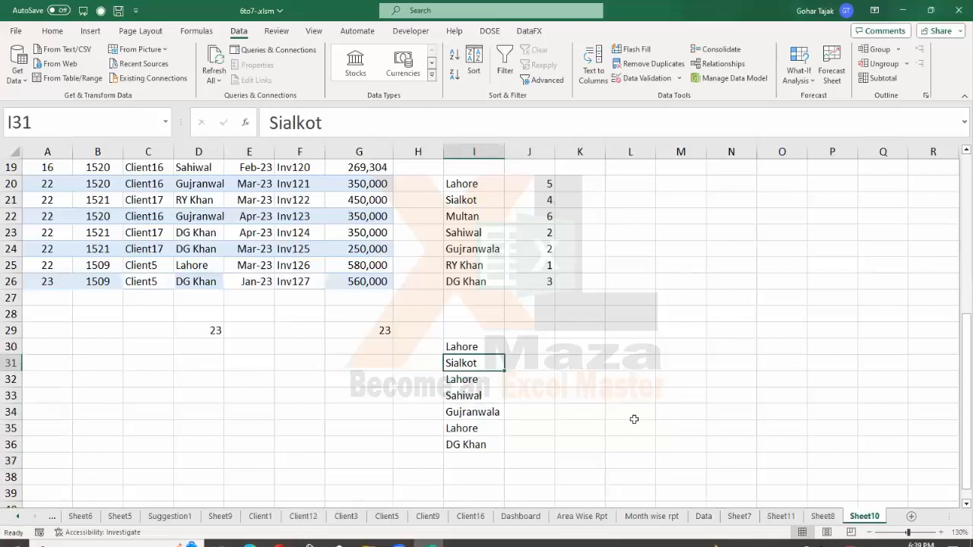
Enter a COUNTIF formula in J30 with the absolute range $I$30:$I$36 and cell I30 as the criterion.
key("Up")
key("Right")
key("Left")
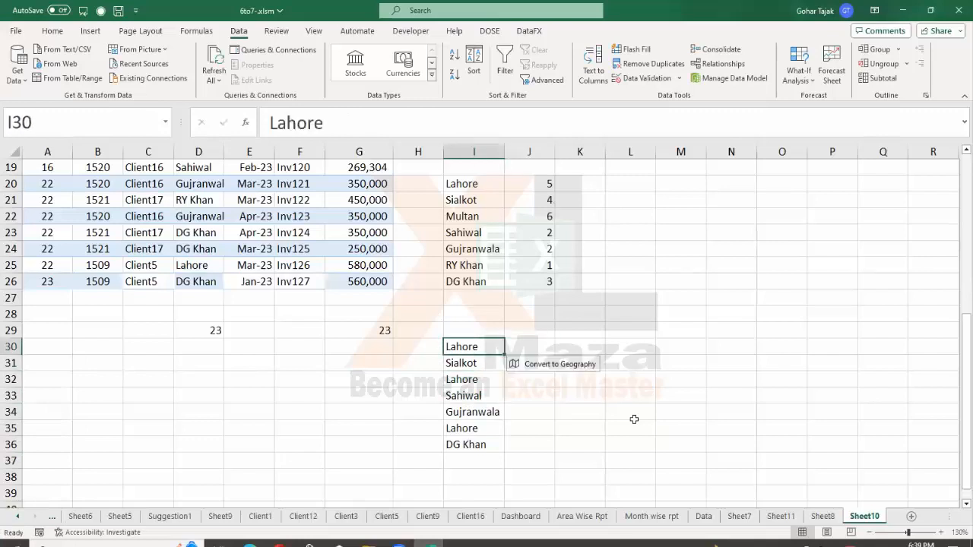
key("Right")
key("Right")
key("Left")
type("=c")
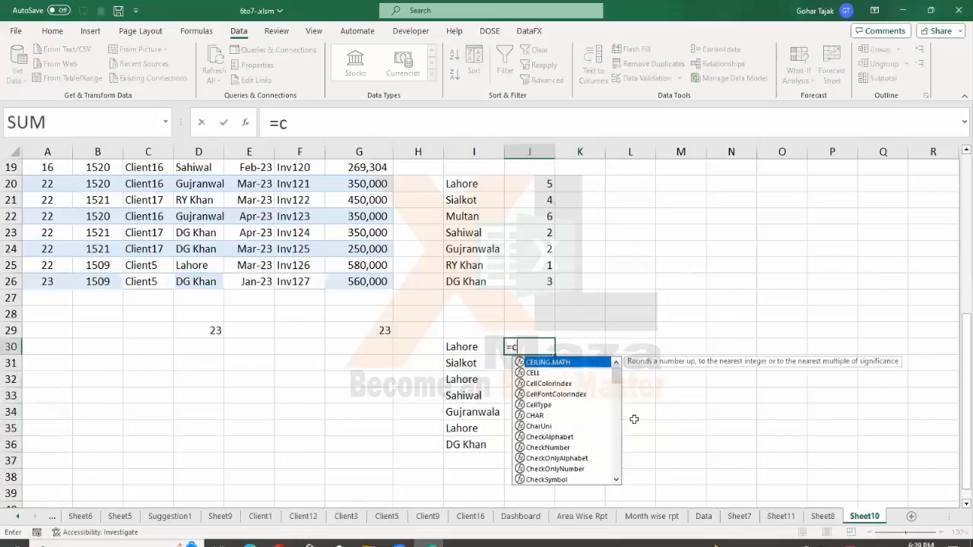
type("ountif")
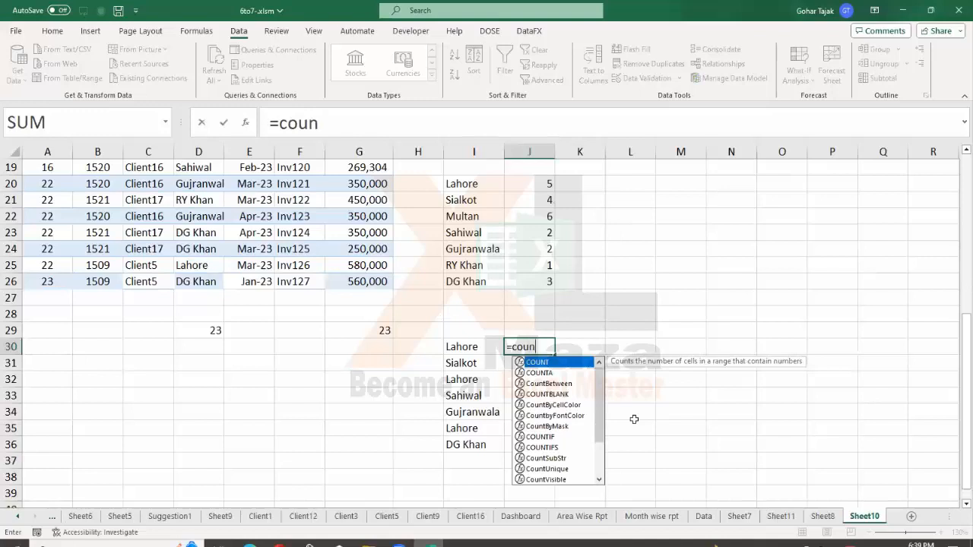
key("Tab")
key("Left")
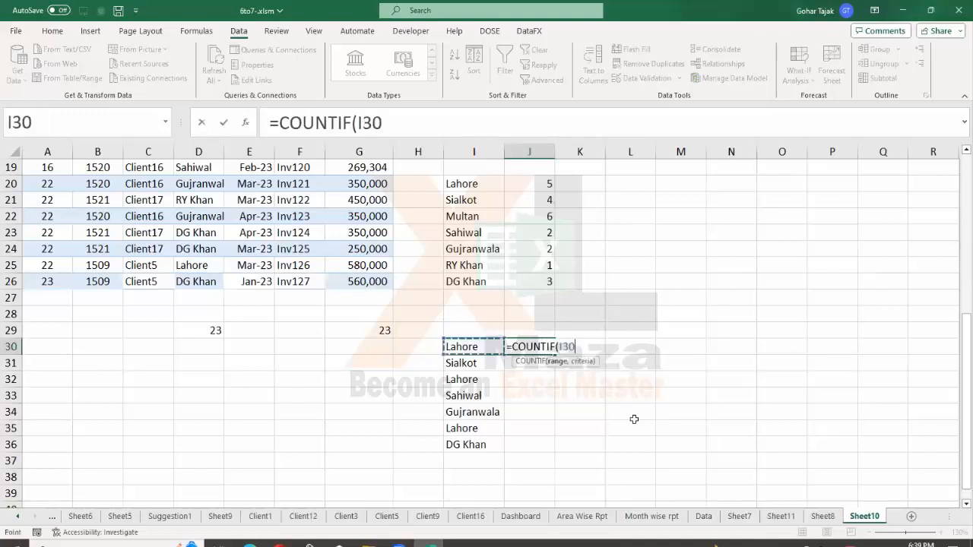
key("ctrl+shift+Down")
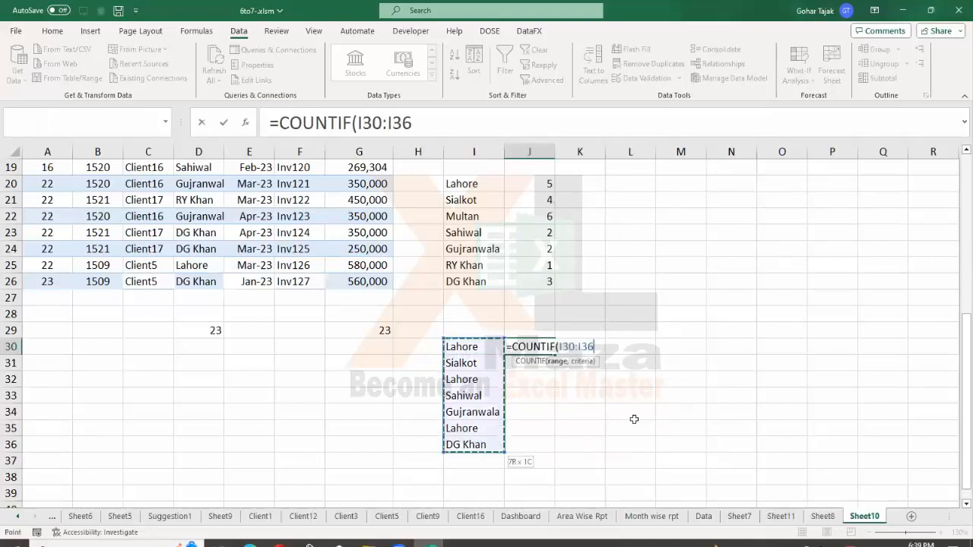
key("F4")
type(",")
key("Left")
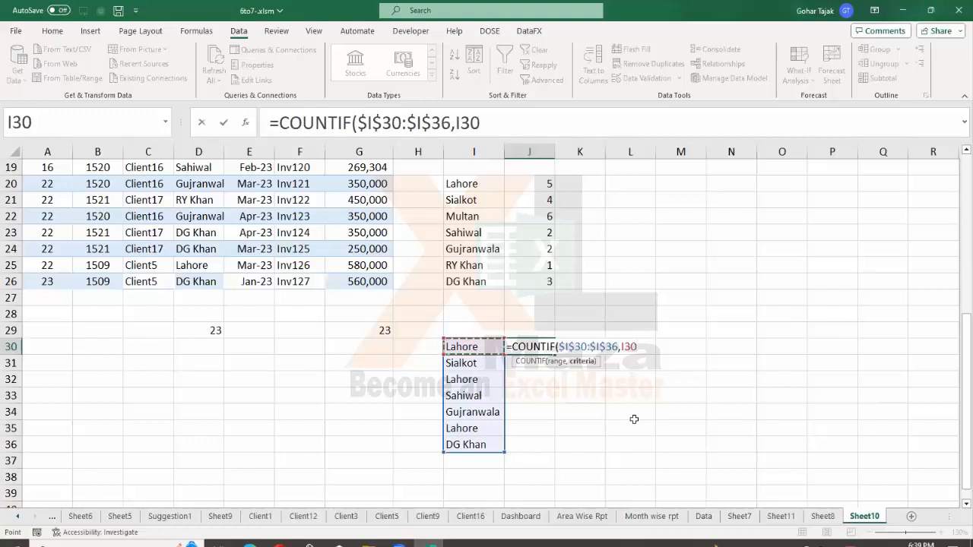
key("Return")
Append >1 to the COUNTIF formula in J30 to test whether the branch name is duplicated.
key("Up")
key("Left")
key("ctrl+shift+Down")
key("Right")
key("F2")
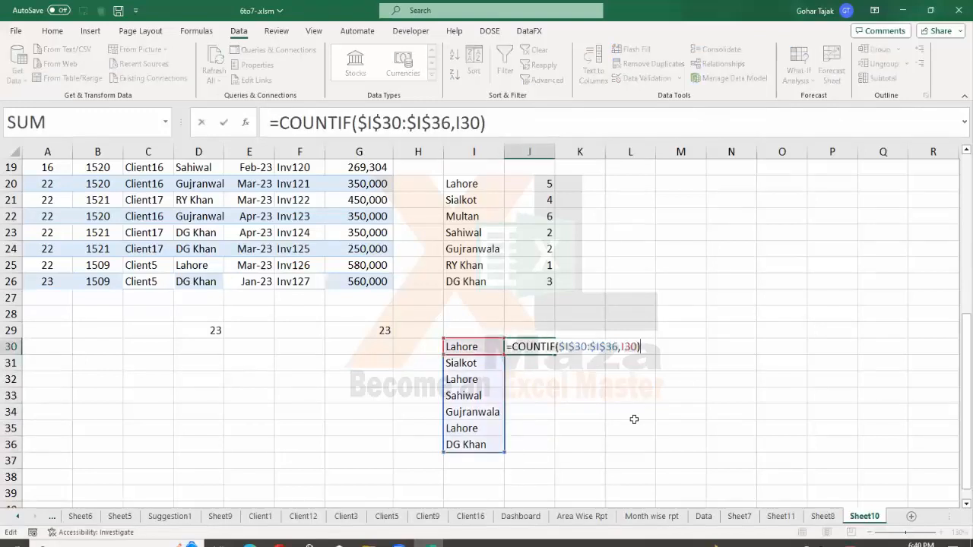
type(">1")
key("Return")
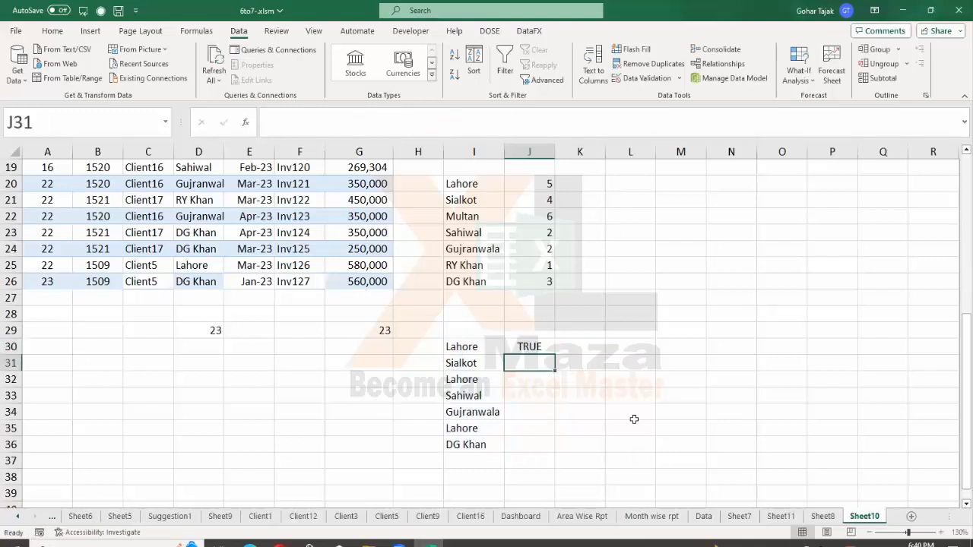
Fill the duplicate-test formula from J30 down to J36.
key("Up")
key("shift+Down")
key("shift+Down")
key("shift+Down")
key("shift+Down")
key("shift+Down")
key("shift+Down")
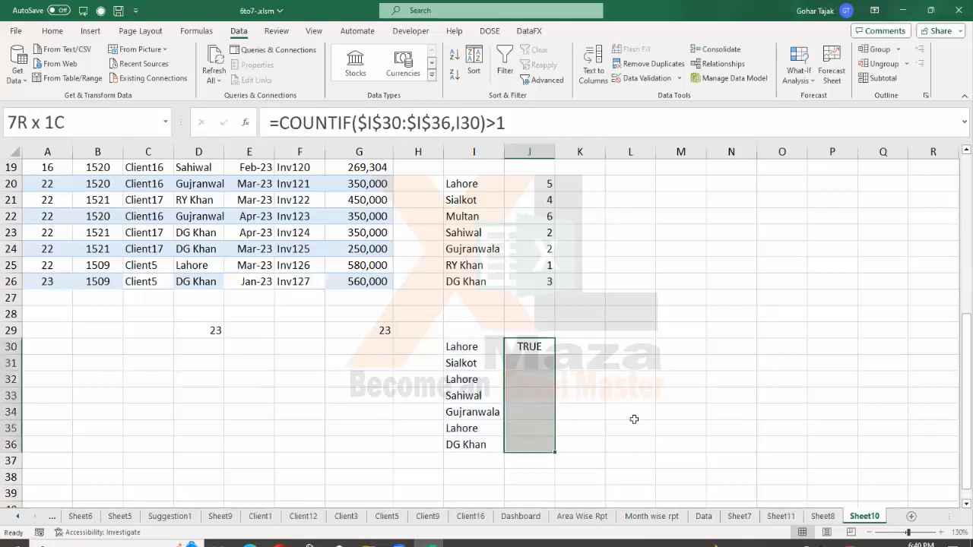
key("ctrl+d")
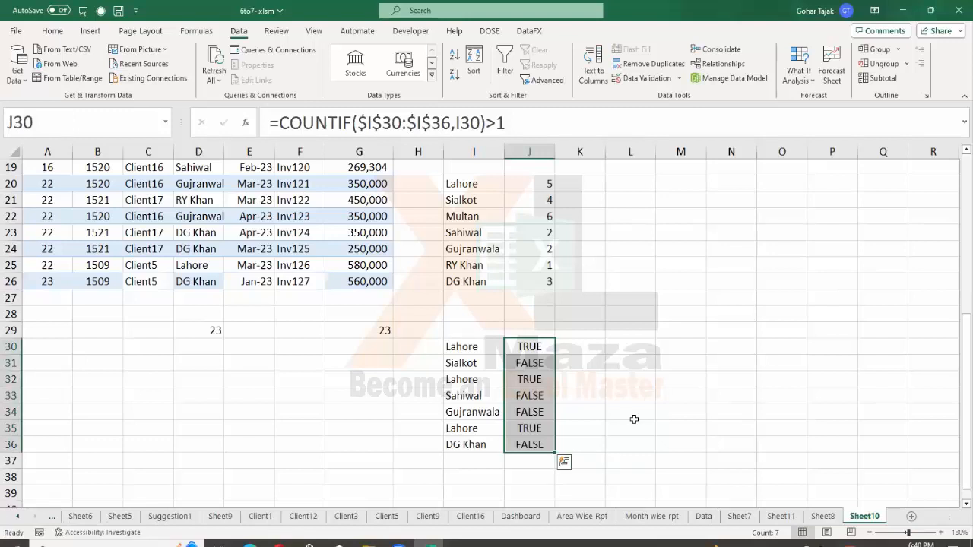
Check the duplicate-test formulas in J30:J36 against the branch names beside them.
key("Down")
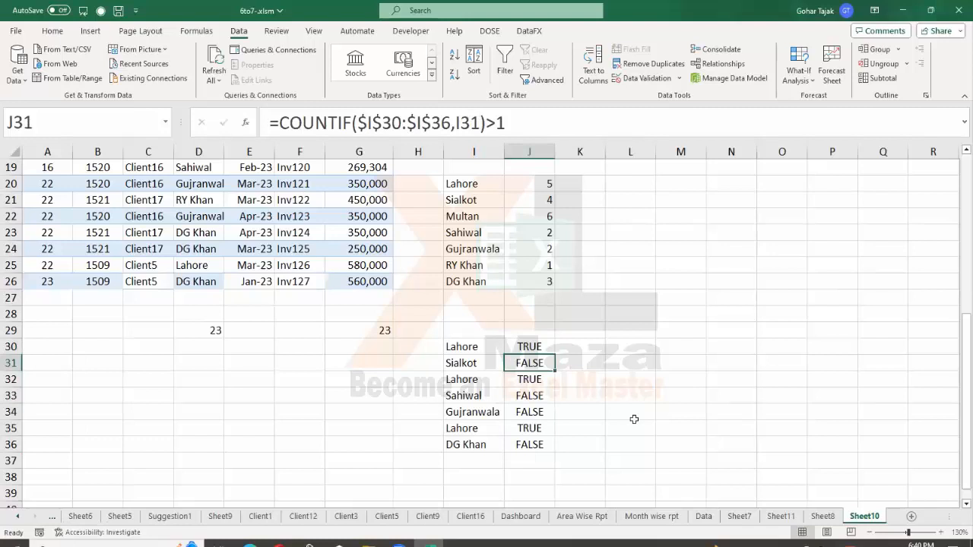
key("F2")
key("Return")
key("Return")
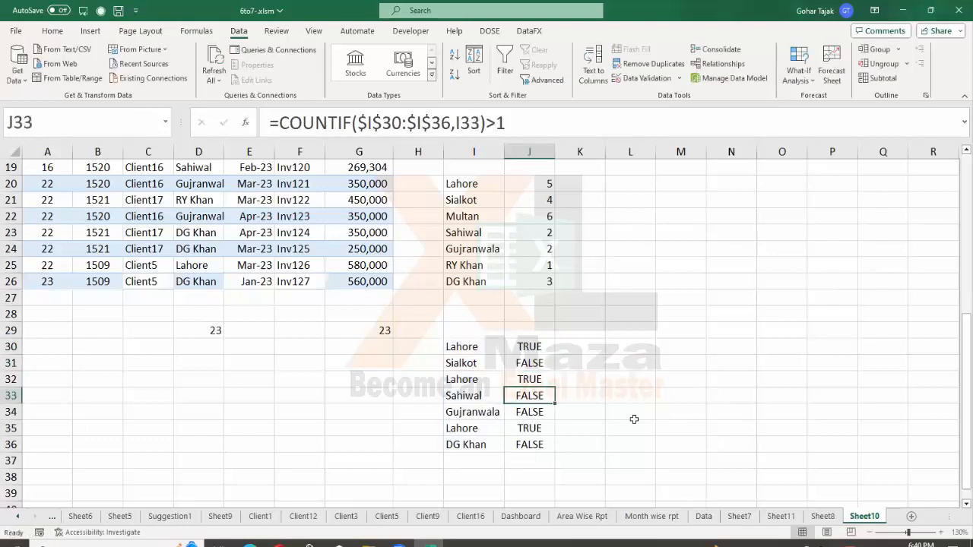
key("F2")
key("Return")
key("Return")
key("F2")
key("Return")
key("F2")
key("Return")
key("Up")
key("Up")
key("Up")
key("Up")
key("Up")
key("Up")
key("Up")
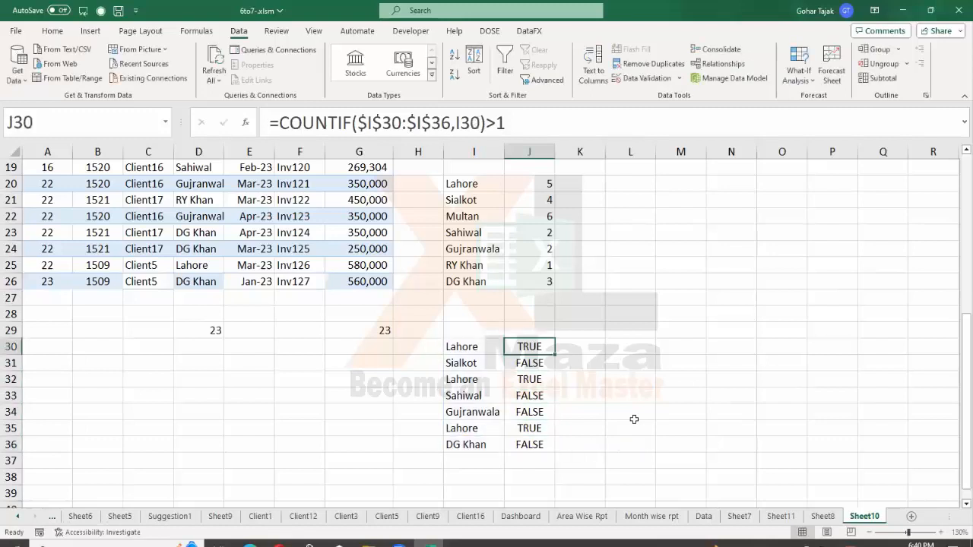
key("Left")
key("Right")
key("Down")
key("Up")
Review the branch count list in I20:J26 and the COUNTIF formula in J24.
scroll(535, 371, "up", 3)
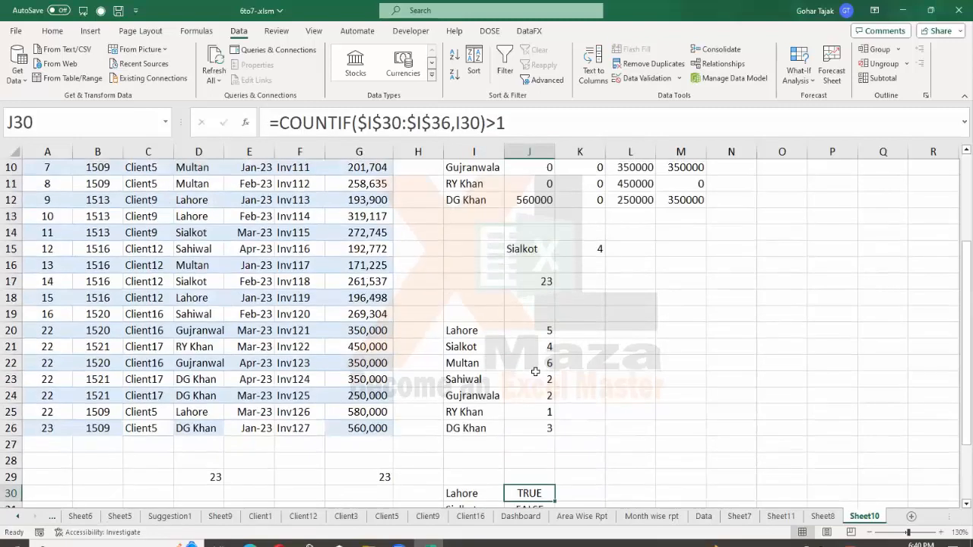
left_click(608, 333)
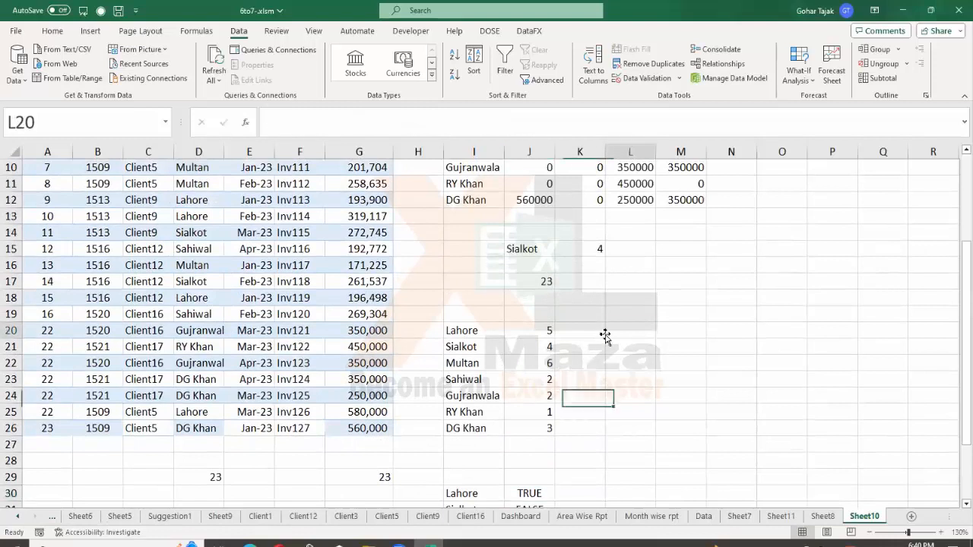
scroll(628, 384, "up", 1)
scroll(622, 411, "down", 2)
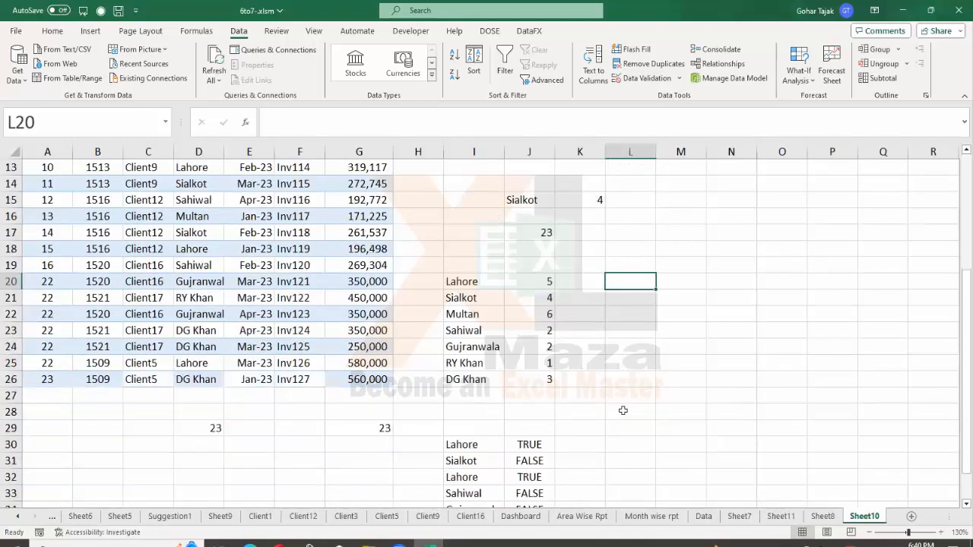
scroll(622, 410, "up", 3)
scroll(622, 410, "down", 1)
scroll(622, 410, "up", 2)
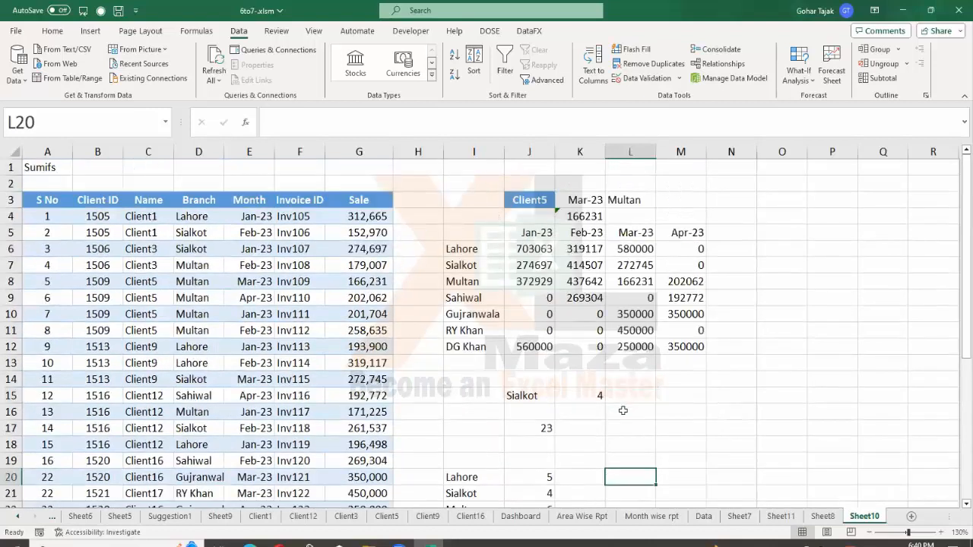
scroll(621, 408, "down", 2)
left_click_drag(470, 380, 554, 476)
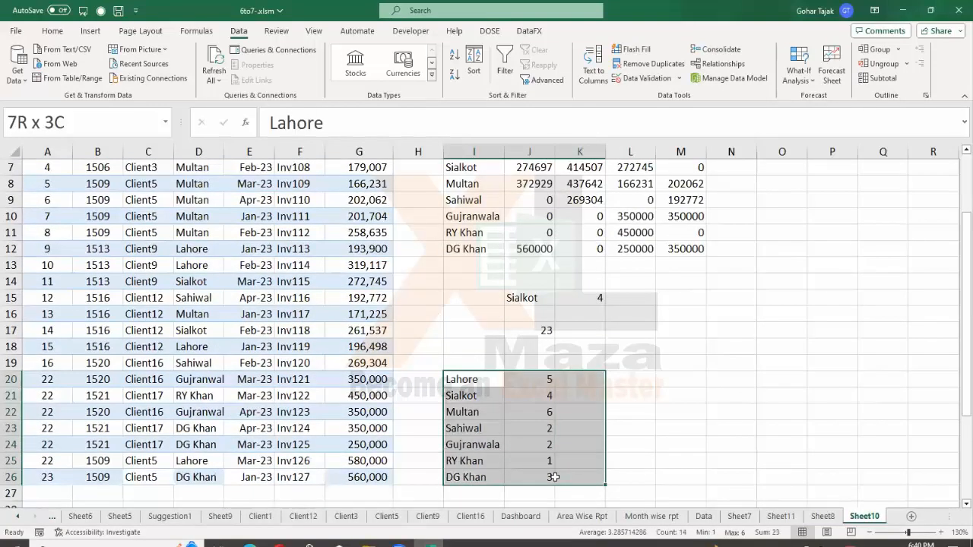
left_click(547, 396)
left_click(552, 445)
scroll(550, 450, "up", 2)
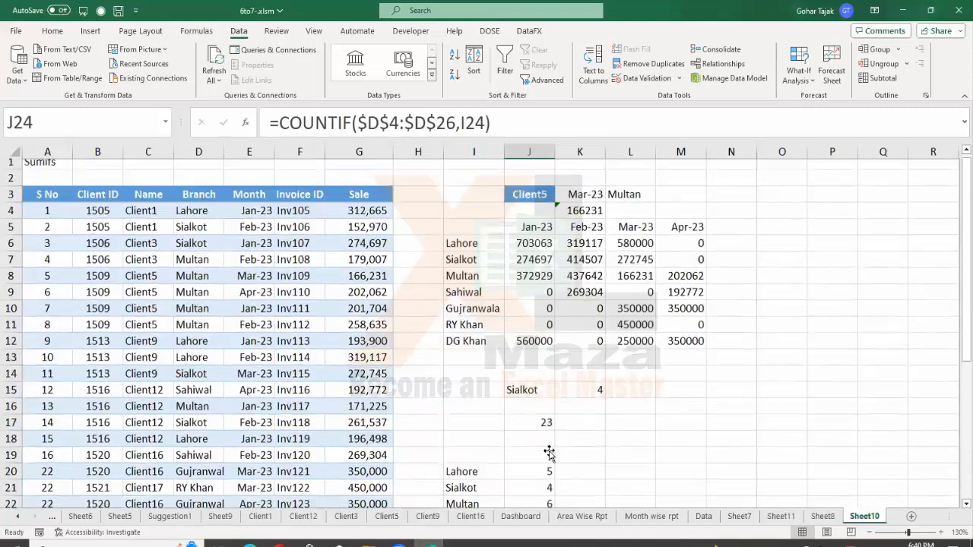
Copy the month headers in J5:M5 and paste them starting at M19.
left_click_drag(528, 232, 682, 232)
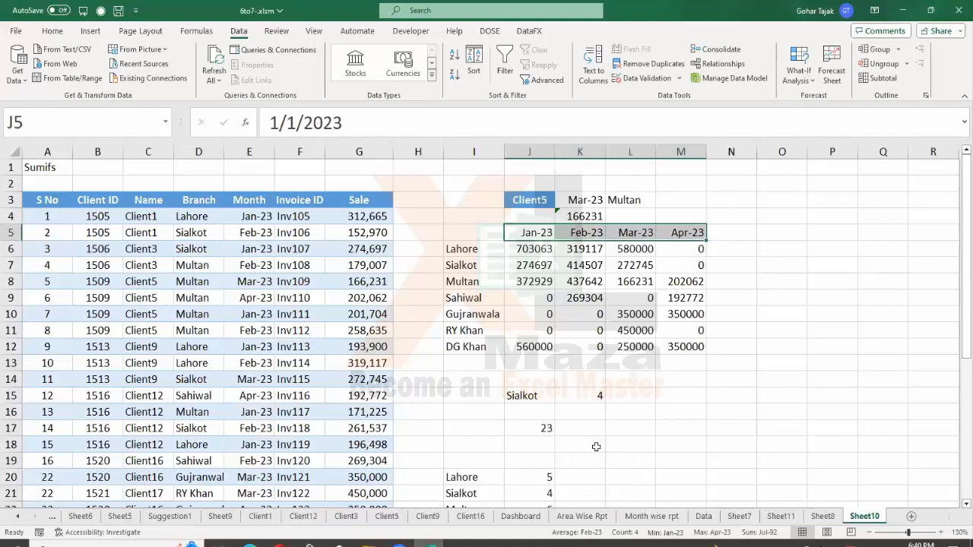
key("ctrl+c")
scroll(597, 445, "down", 3)
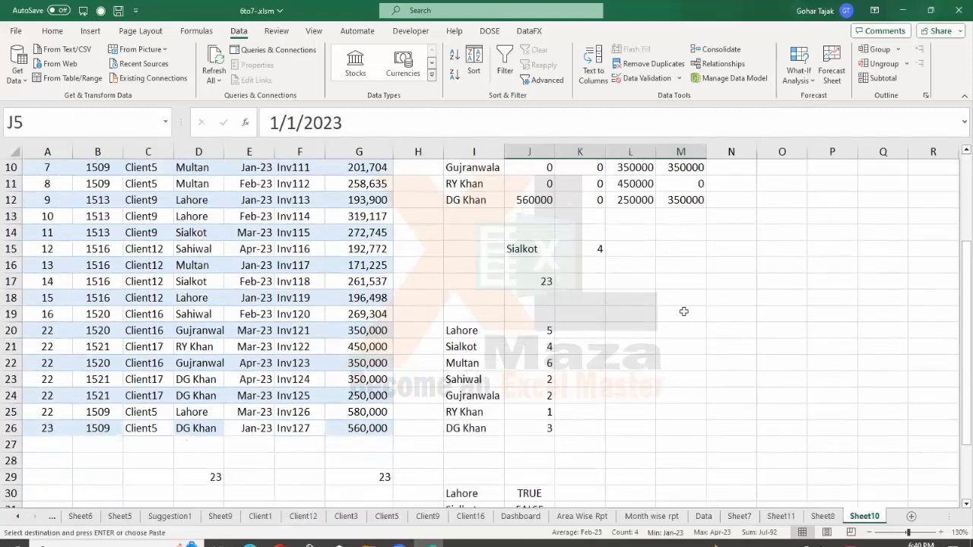
left_click(683, 311)
key("ctrl+v")
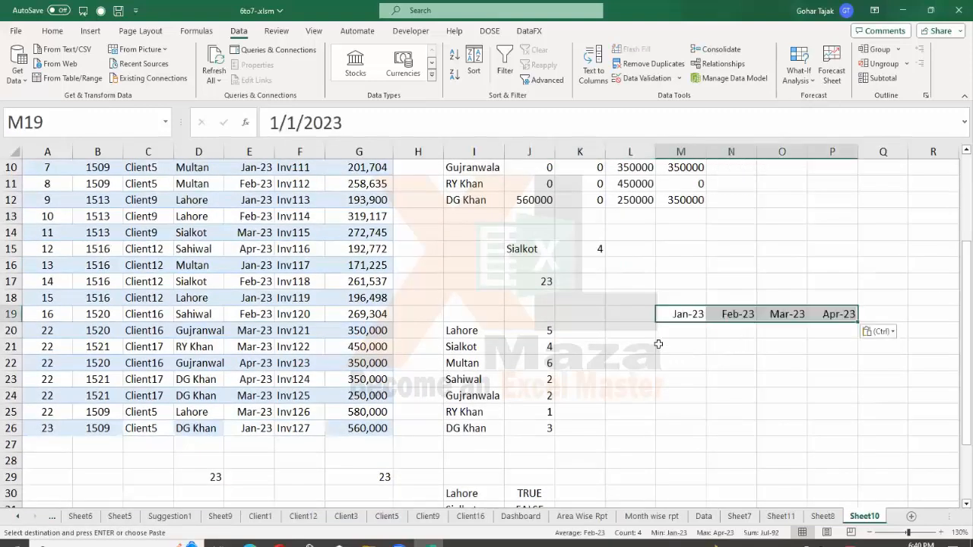
Copy the branch names in I20:I26 to L20 and widen column L to fit them.
left_click_drag(450, 341, 476, 420)
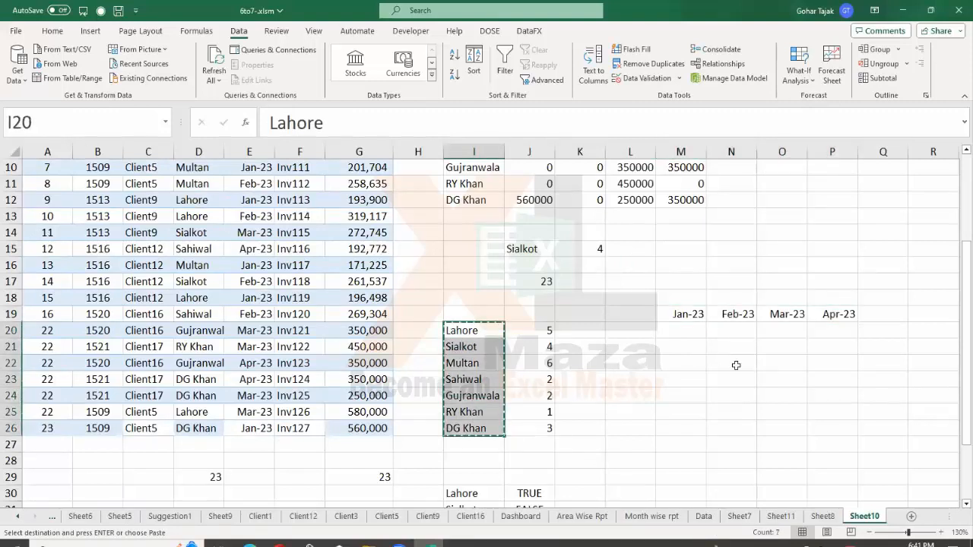
key("ctrl+c")
left_click(630, 330)
key("ctrl+v")
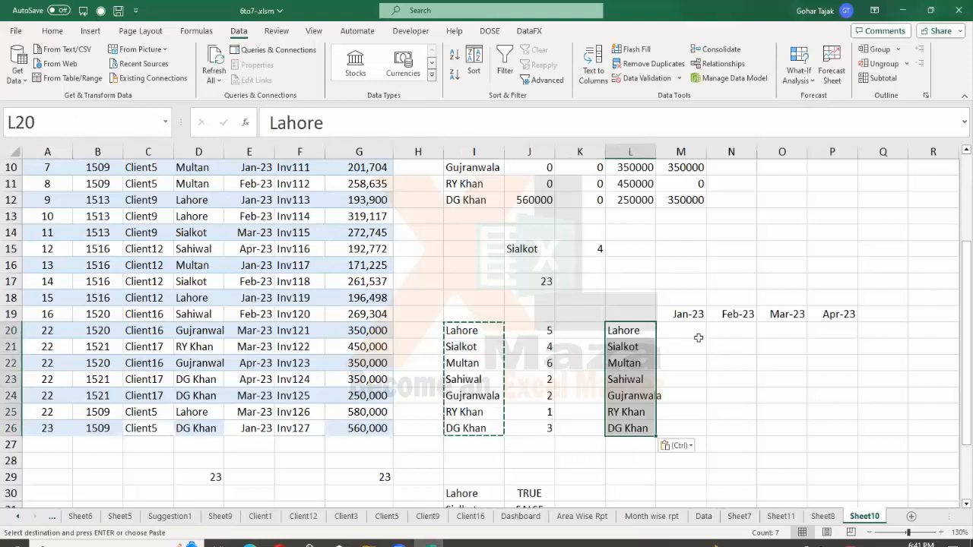
left_click(693, 334)
left_click_drag(649, 149, 661, 149)
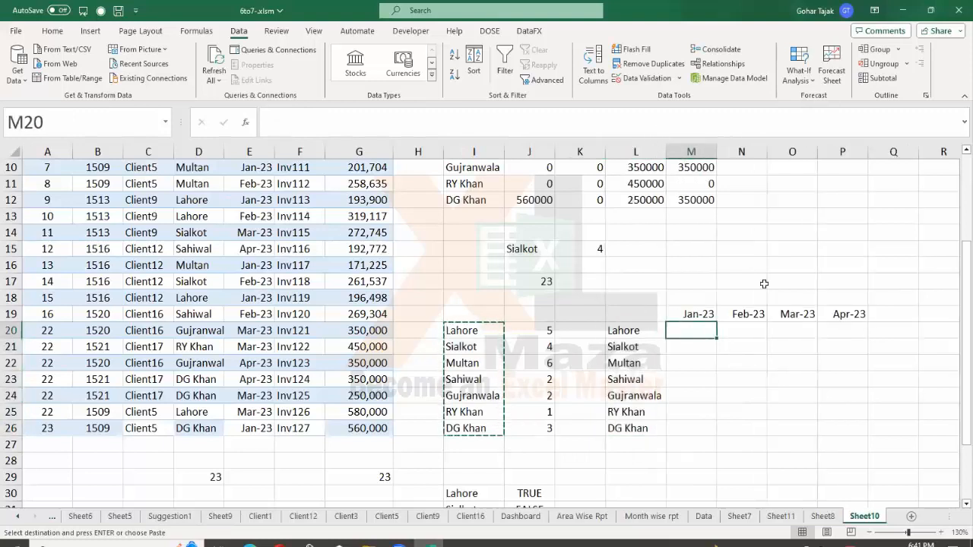
Begin a COUNTIFS formula in M20 with the branch column $D$4:$D$26 as the first criteria range, locked absolutely.
type("=coun")
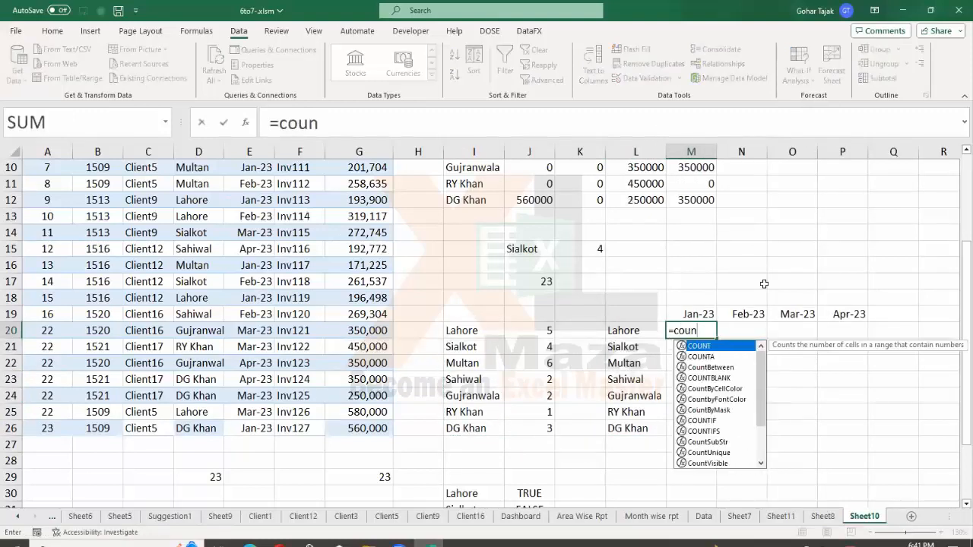
type("tifs")
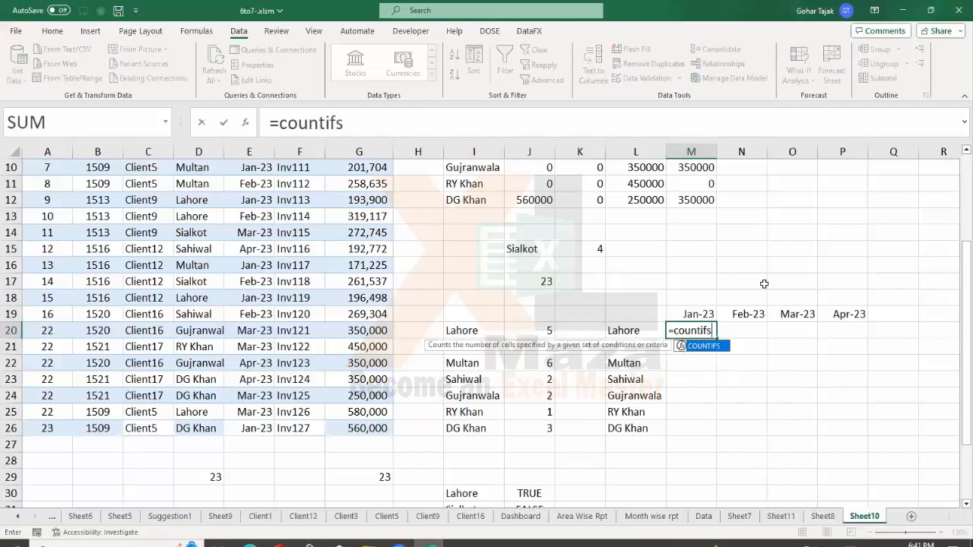
key("Tab")
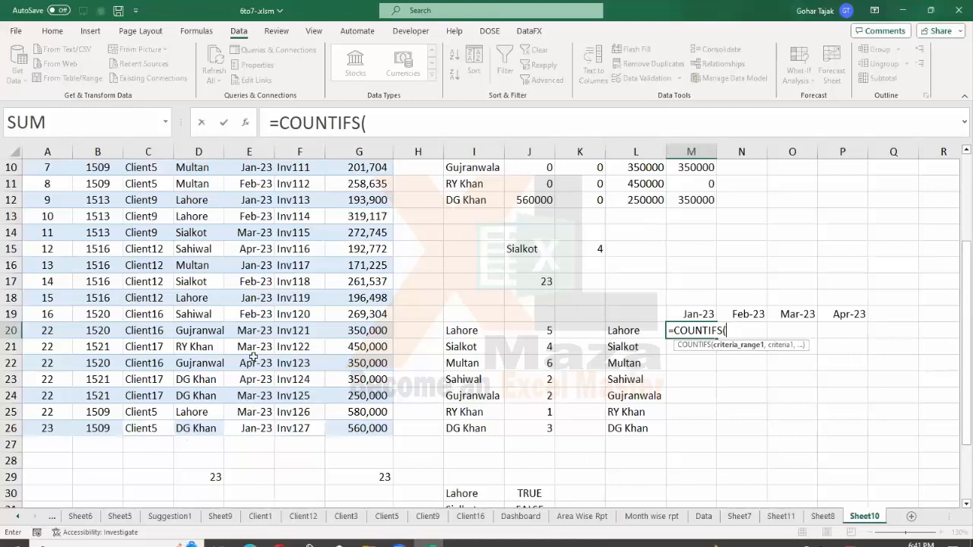
scroll(253, 357, "up", 3)
left_click(197, 220)
key("ctrl+shift+Down")
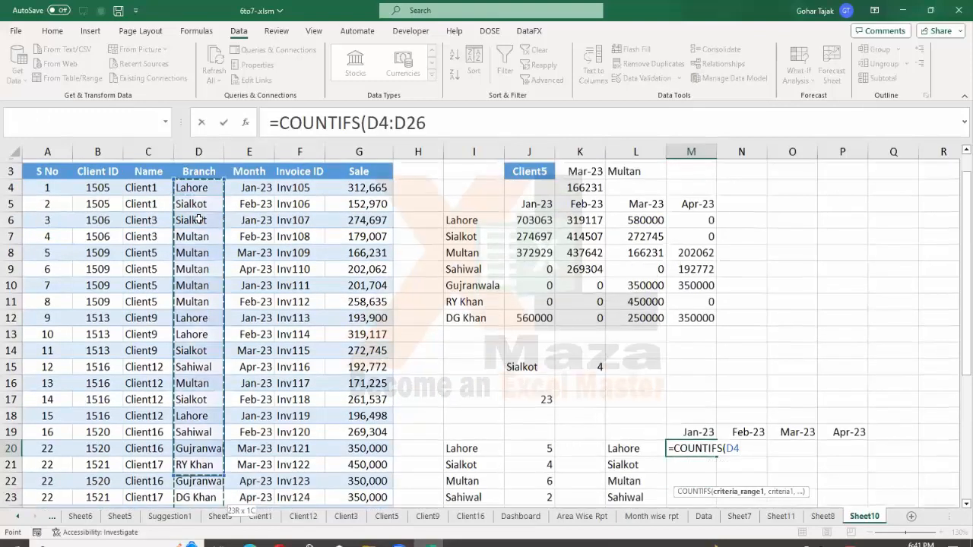
scroll(199, 220, "down", 1)
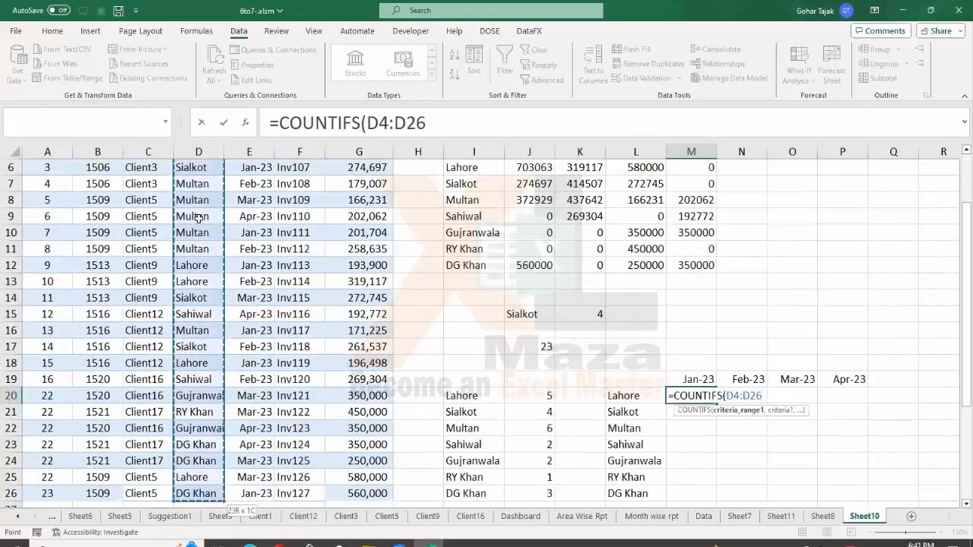
key("F4")
type(",")
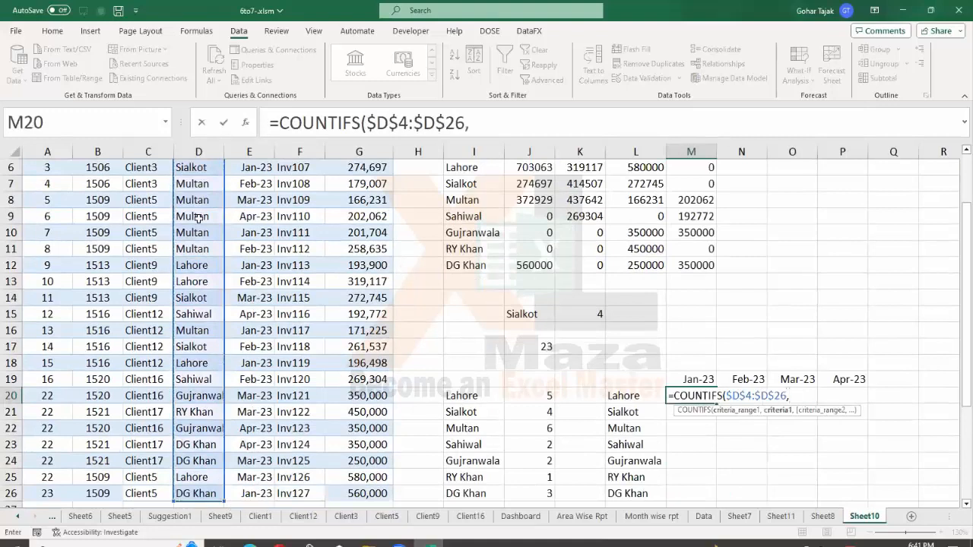
Complete the M20 COUNTIFS with criterion L20, the locked month range $E$4:$E$26 and criterion M19, keeping M20 selected.
key("Left")
type(",")
key("Left")
key("ctrl+Left")
key("Left")
key("Left")
key("ctrl+Up")
key("Down")
key("ctrl+shift+Down")
key("F4")
type(",")
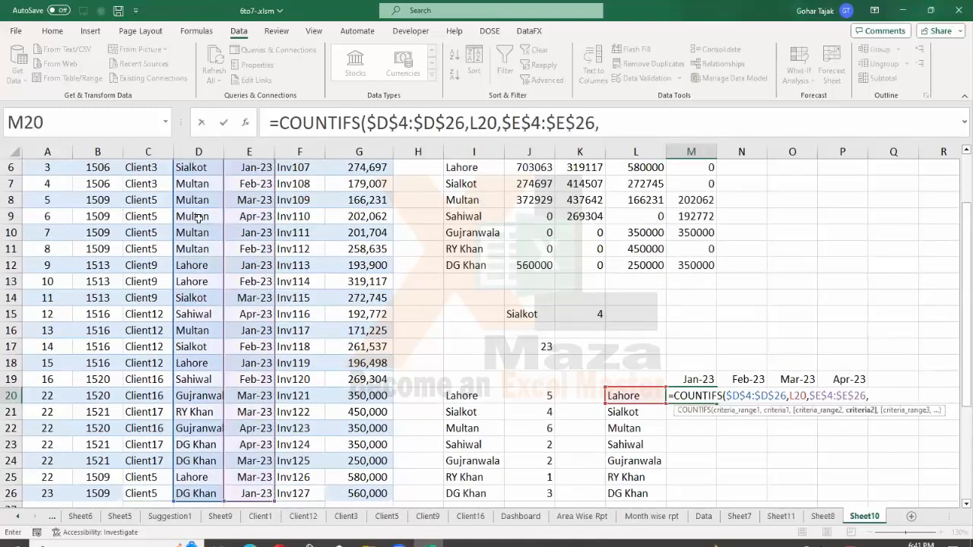
key("Up")
key("ctrl+Return")
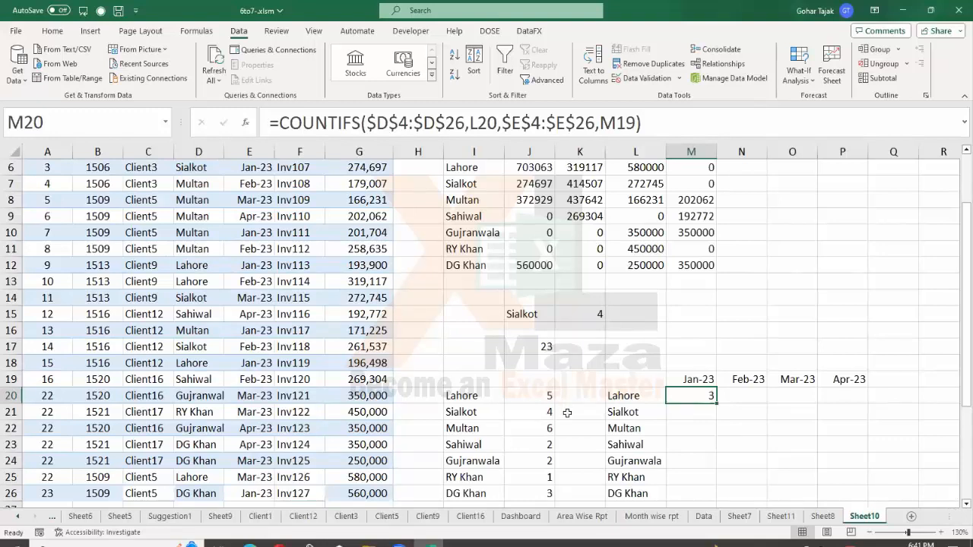
Change the COUNTIFS criteria in M20 to the mixed references $L20 for the branch and M$19 for the month.
left_click(549, 397)
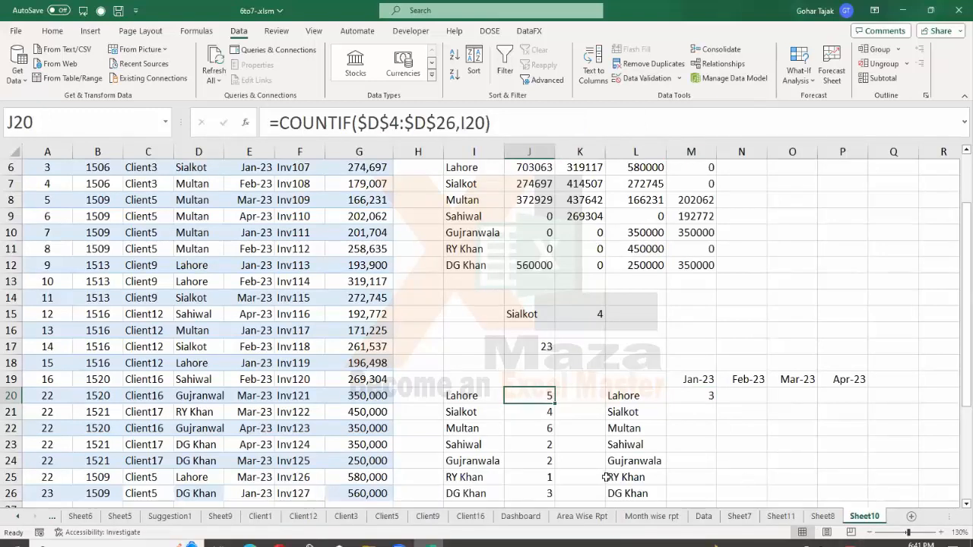
scroll(605, 477, "down", 2)
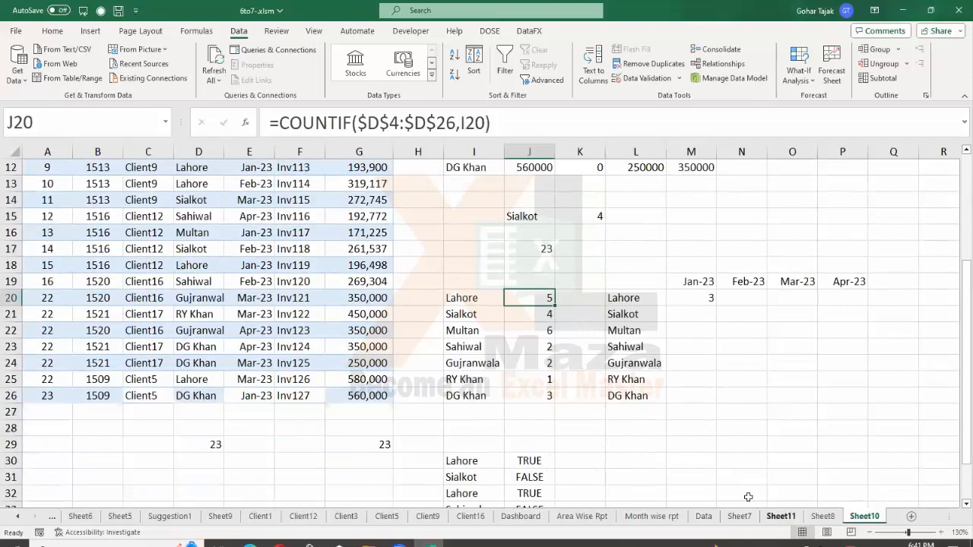
left_click(712, 298)
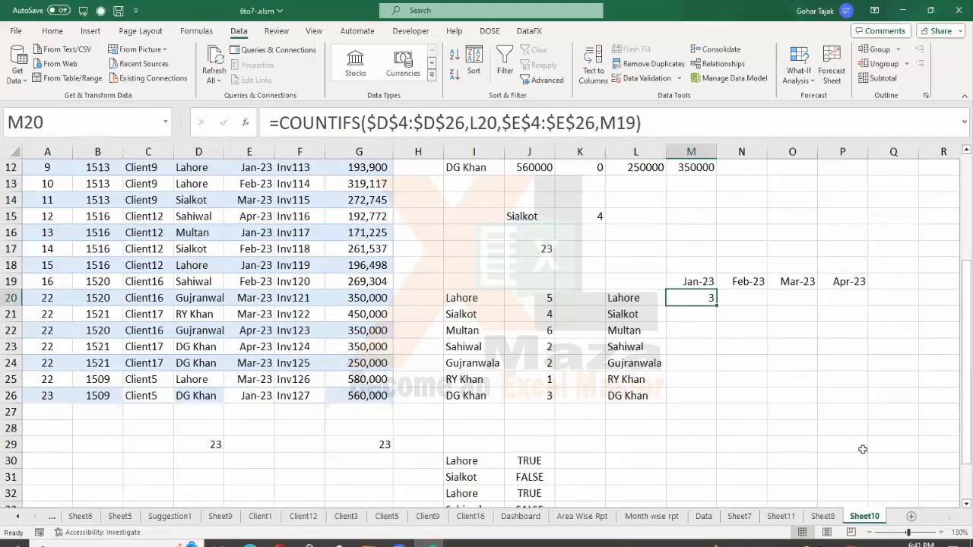
key("F2")
key("Left")
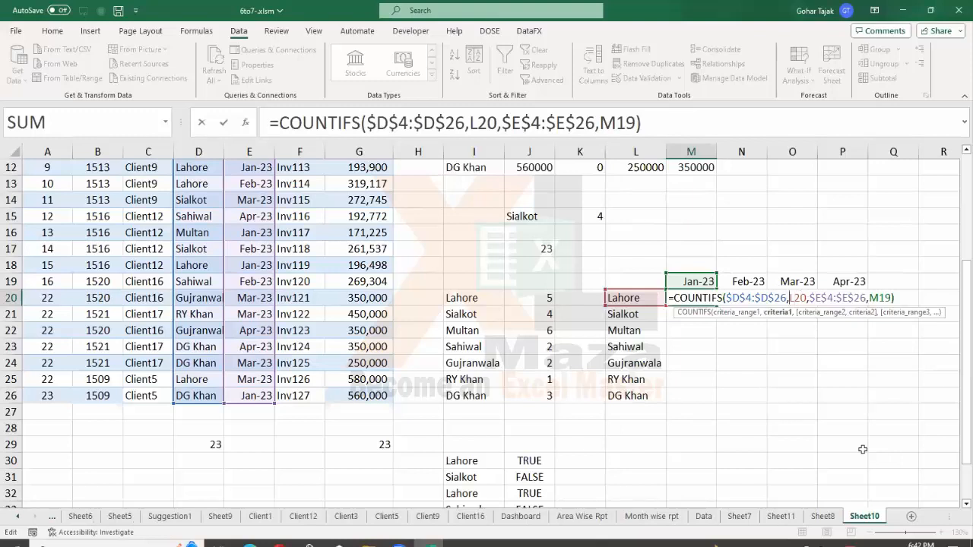
type("$")
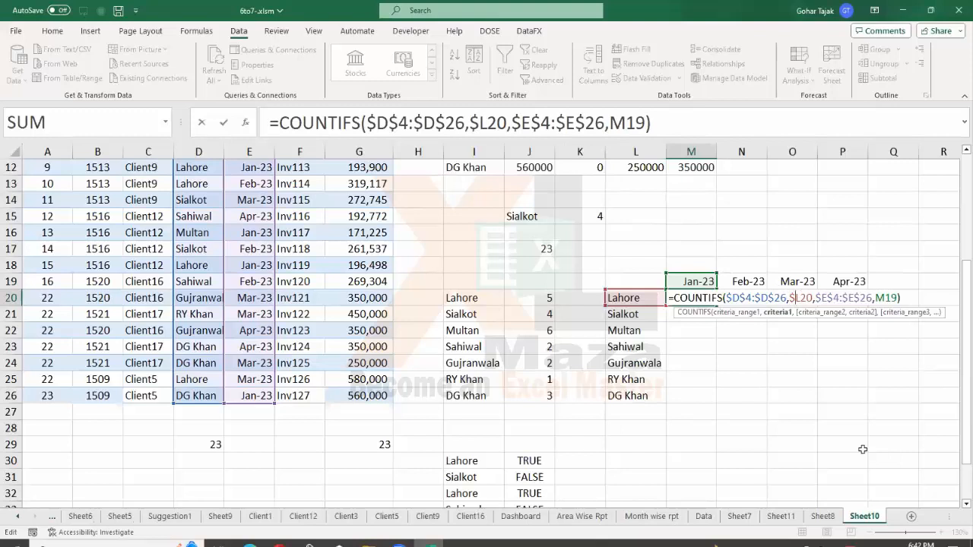
key("Right")
key("Right")
key("Right")
key("Right")
key("Right")
key("Right")
key("Right")
key("Right")
key("Right")
key("Right")
key("Right")
key("Right")
key("Right")
key("Right")
key("Right")
key("Right")
key("Right")
key("Right")
key("Right")
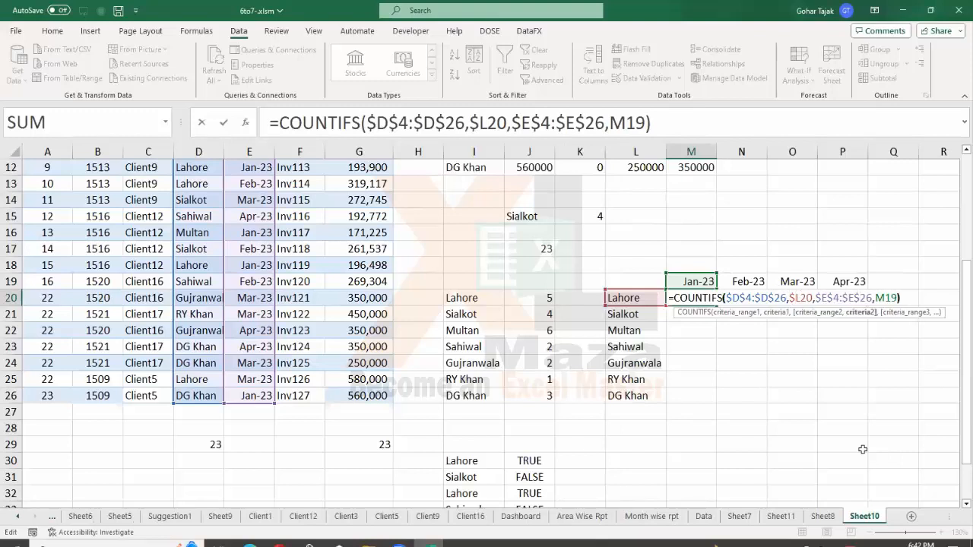
key("Left")
key("Left")
type("$")
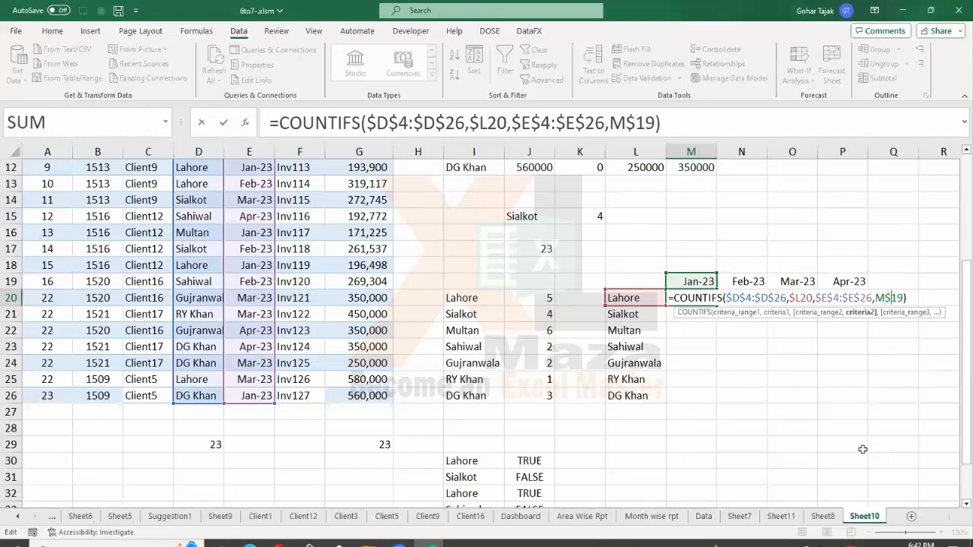
key("Return")
Fill the COUNTIFS formula from M20 down and across the whole range M20:P26.
left_click_drag(713, 297, 855, 399)
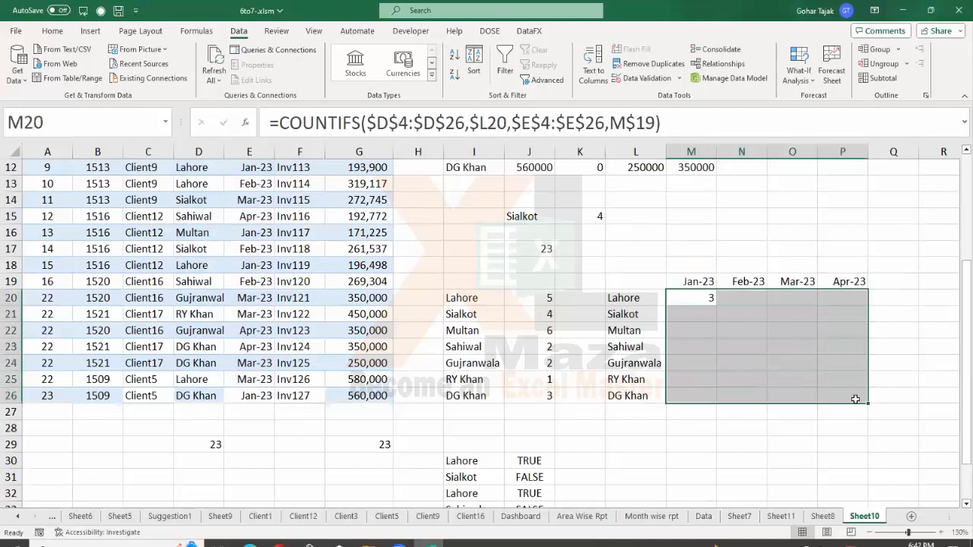
key("ctrl+d")
key("ctrl+r")
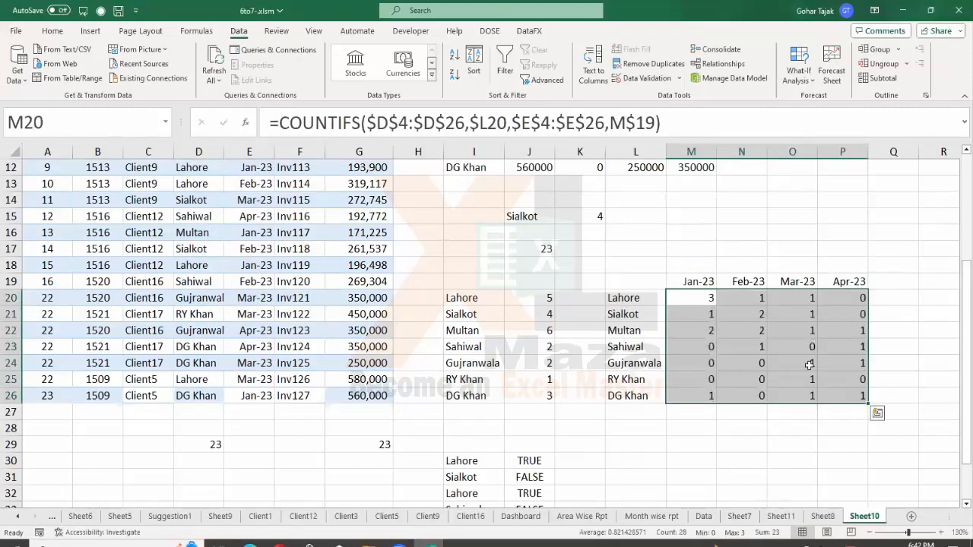
Compare Lahore's COUNTIF count in J20 with its monthly COUNTIFS counts in M20:O20.
left_click(540, 298)
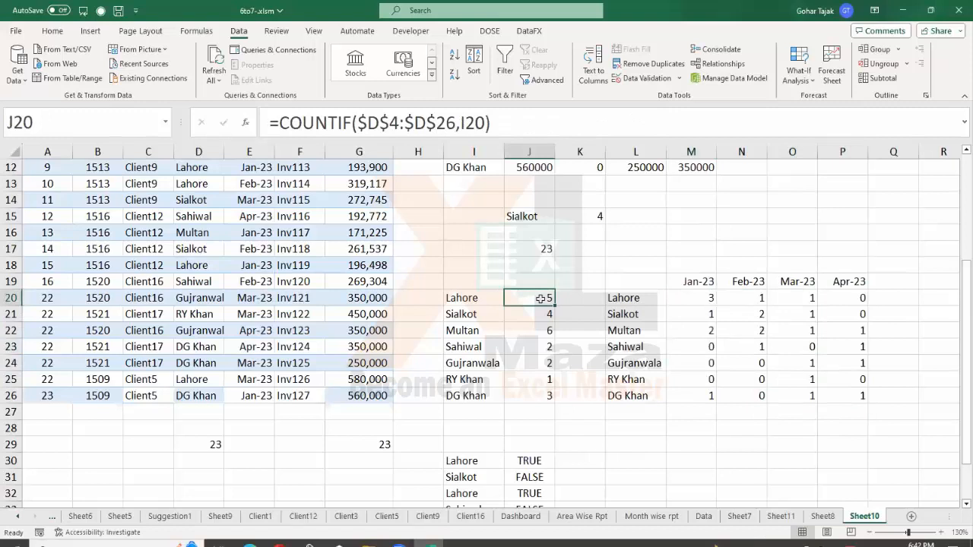
left_click(706, 296)
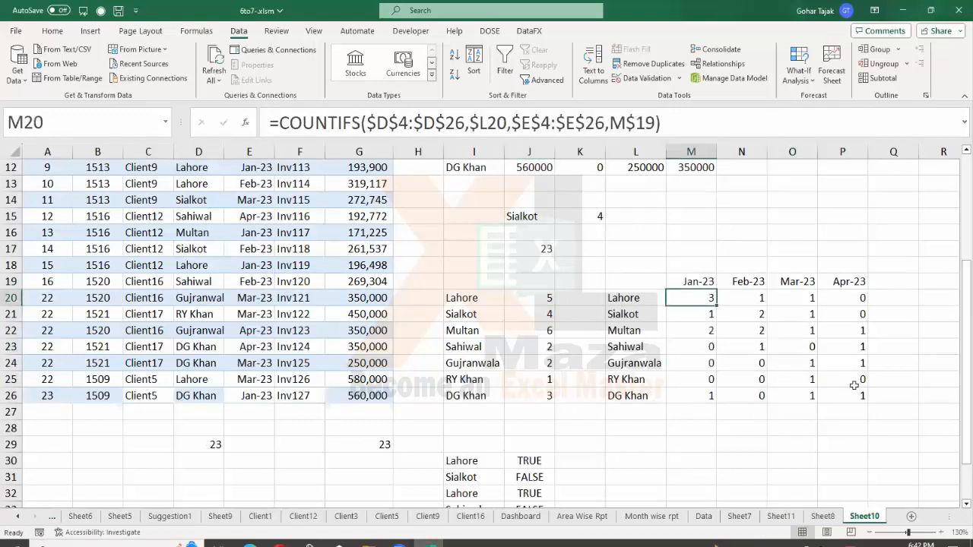
key("Right")
key("Right")
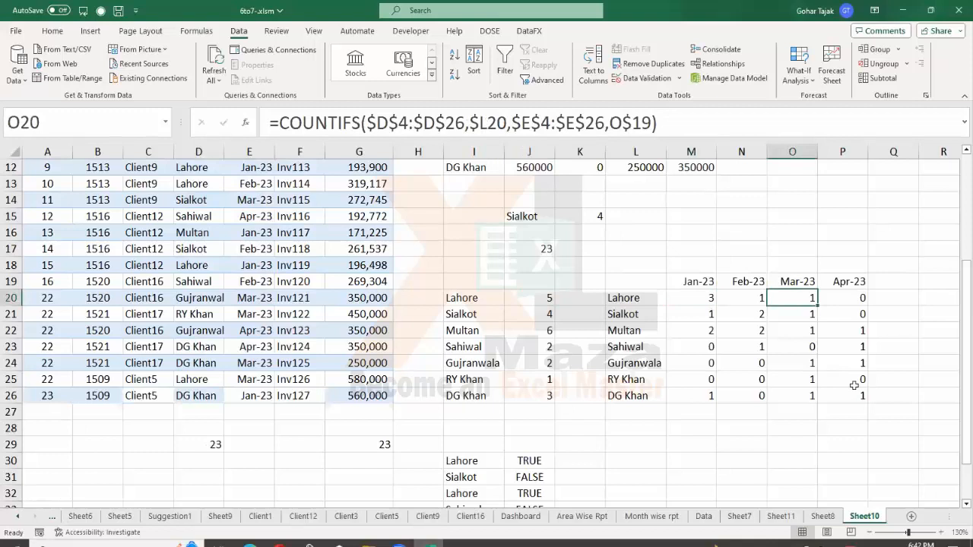
key("Left")
key("Left")
key("shift+Right")
key("shift+Right")
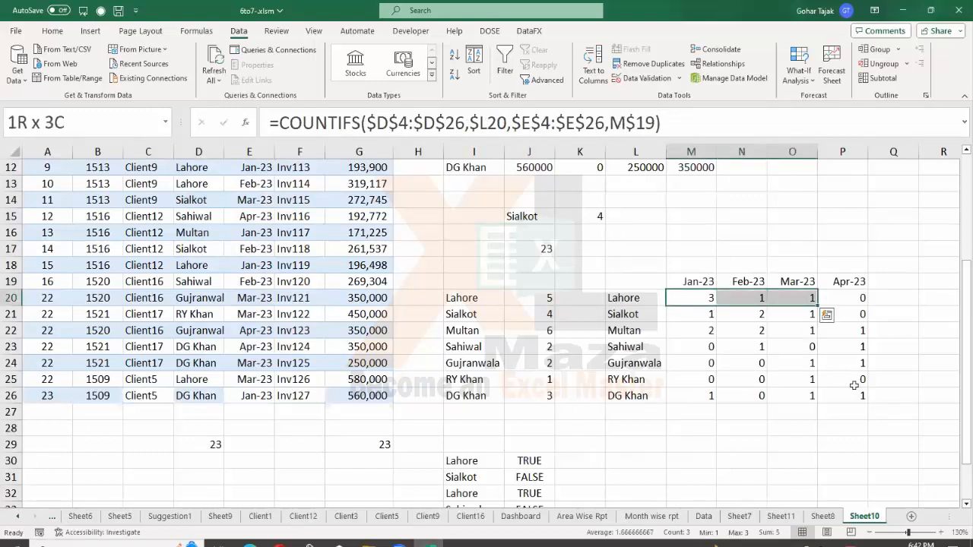
key("Right")
key("Right")
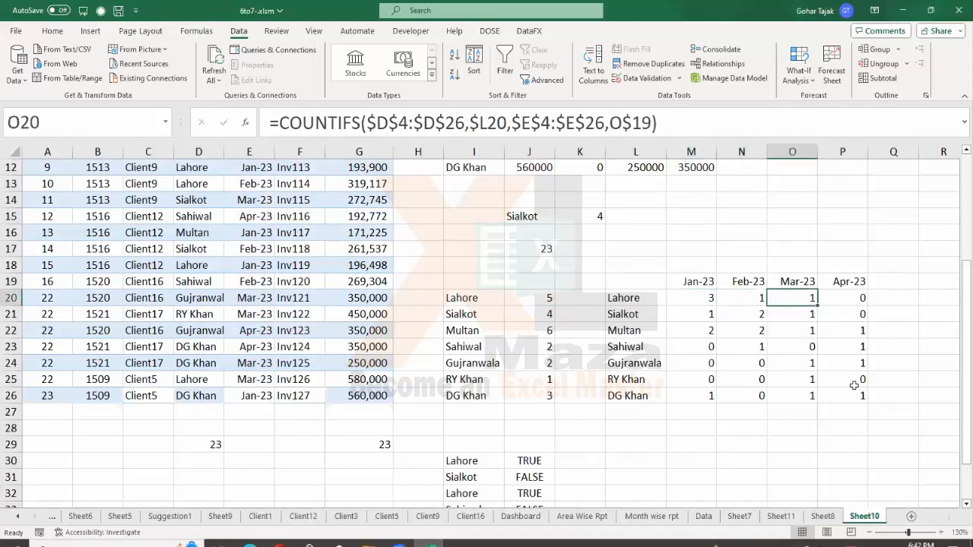
Check the monthly COUNTIFS counts of the other branches against their branch counts in column J.
key("Down")
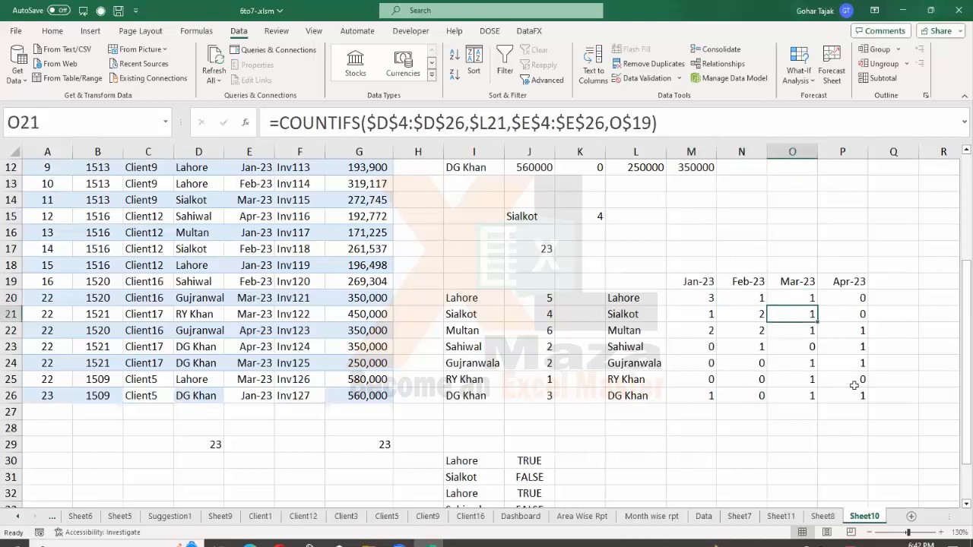
key("Left")
key("Left")
key("Left")
key("Left")
key("Right")
key("Right")
key("Right")
key("Right")
key("Down")
key("Down")
key("Down")
key("Left")
key("Left")
key("Left")
key("Left")
key("Right")
key("Right")
key("Right")
key("Right")
key("Right")
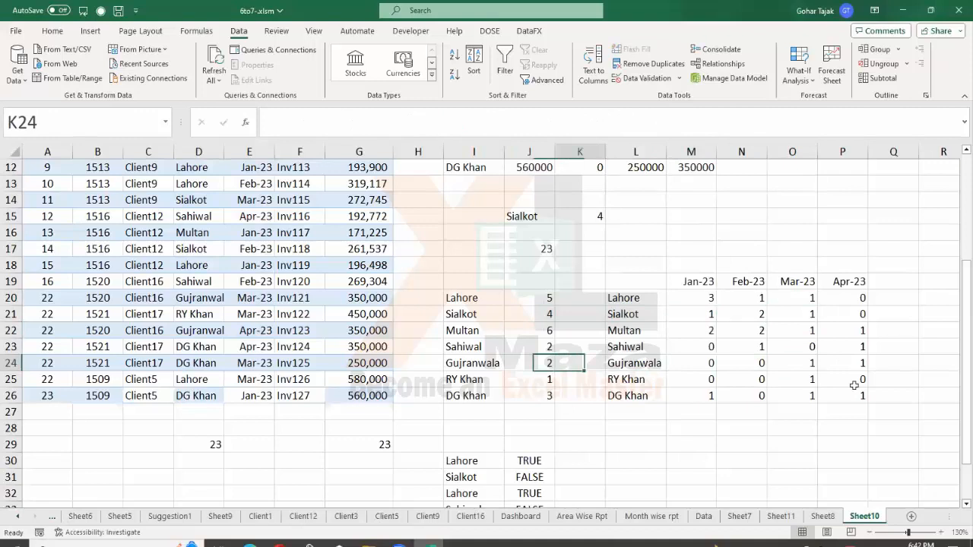
key("Down")
key("Left")
key("Left")
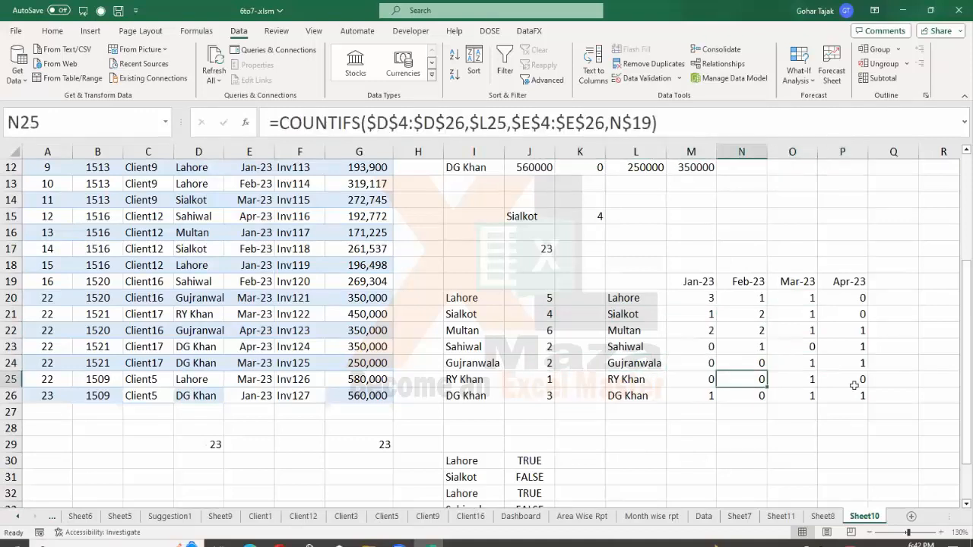
key("Left")
key("Up")
key("Up")
key("Up")
key("Up")
key("Up")
key("Up")
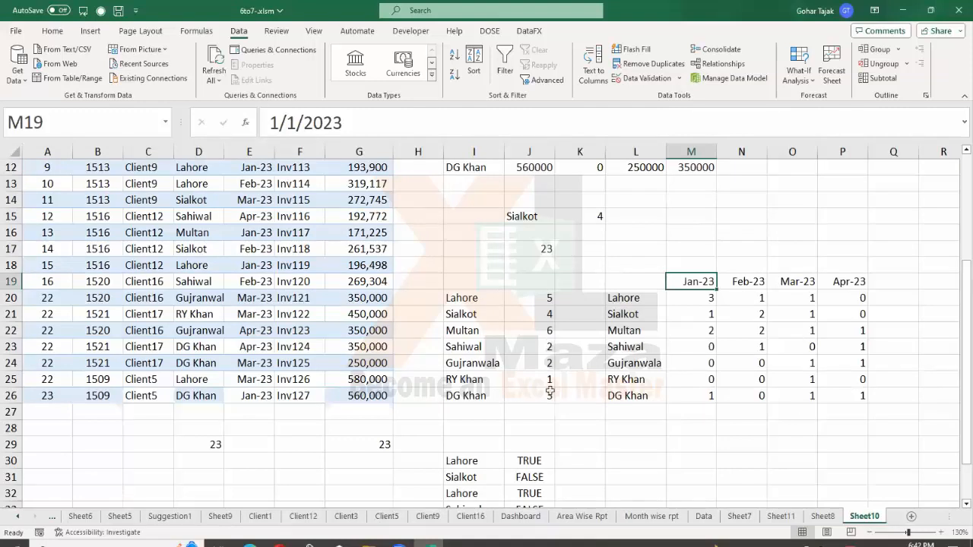
Start a CHOOSE formula in D31 with RANDBETWEEN(1,4) as its index number.
scroll(551, 391, "down", 3)
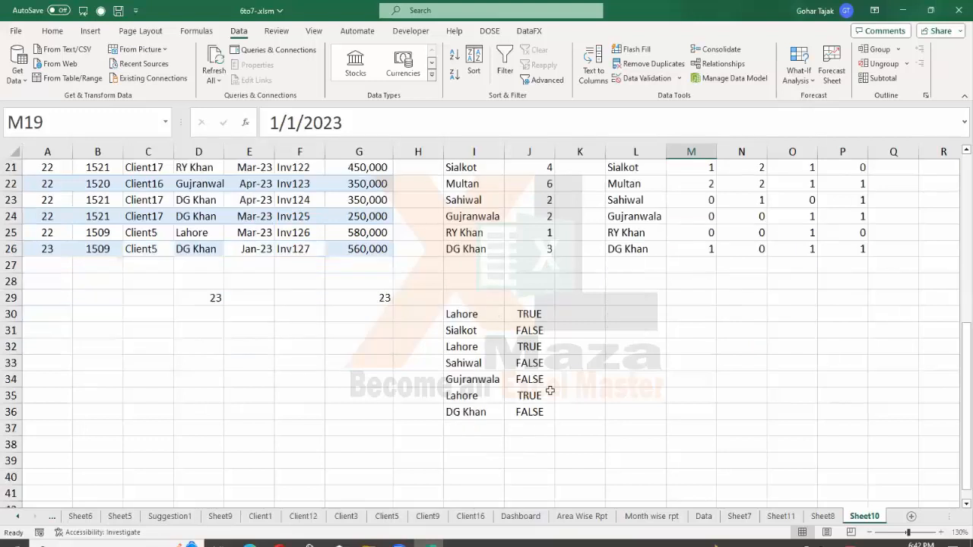
scroll(369, 376, "down", 1)
left_click(376, 320)
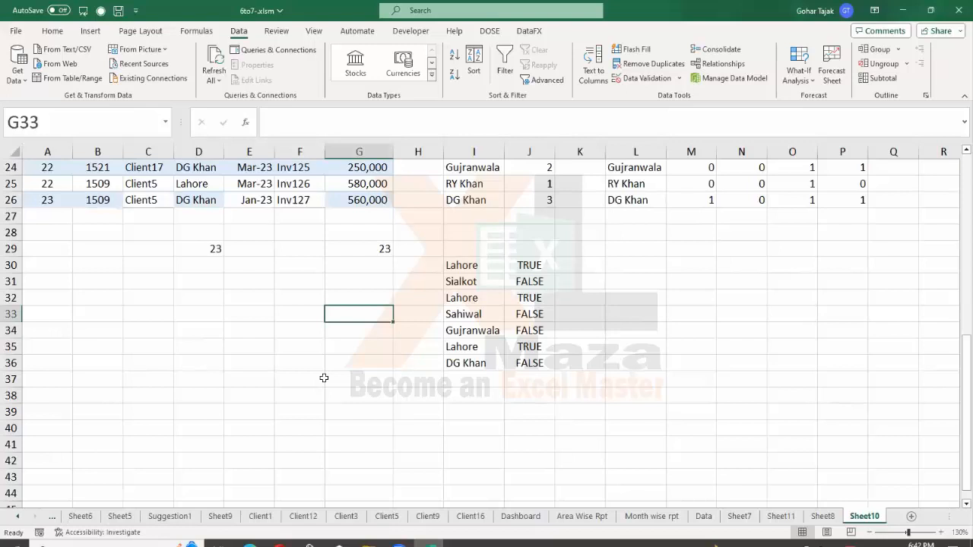
key("Up")
key("Up")
key("Left")
key("Left")
key("Left")
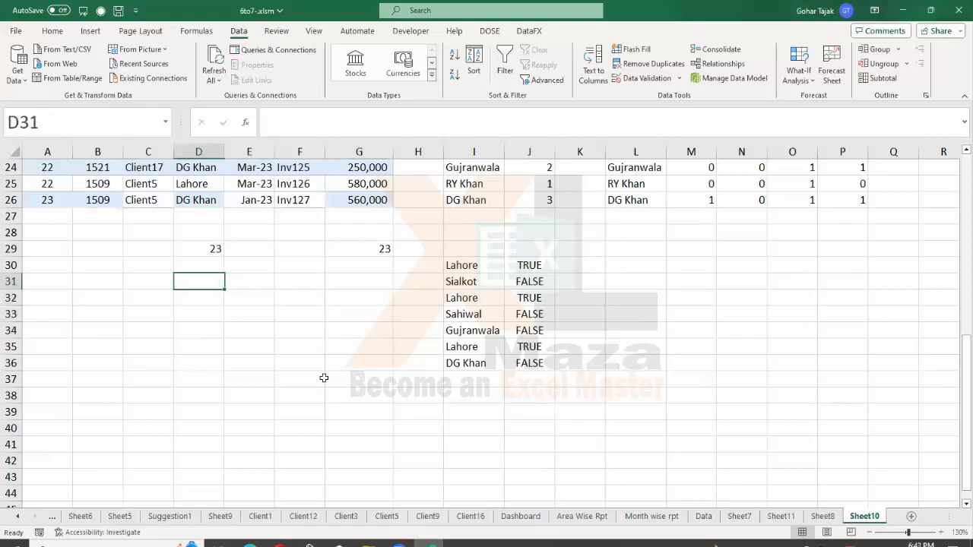
type("=")
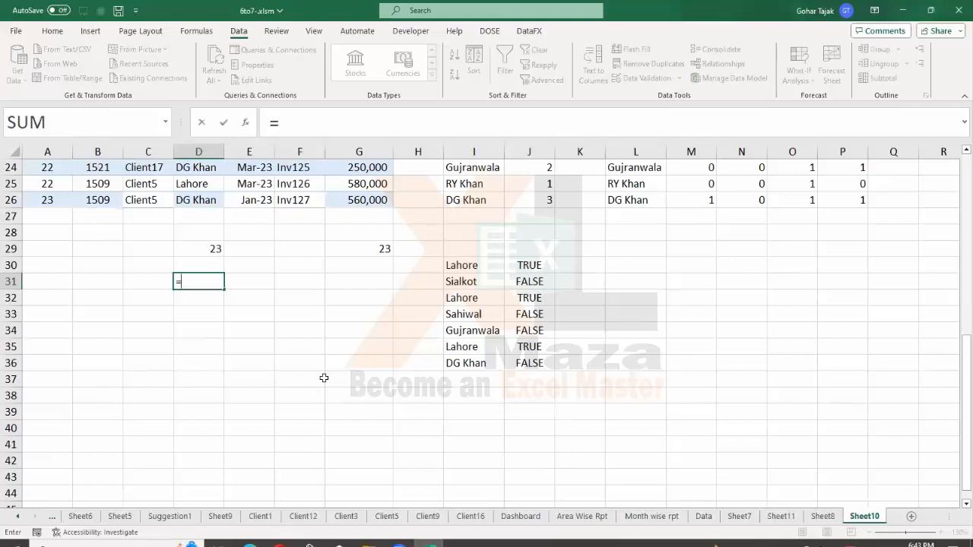
type("choose")
key("Tab")
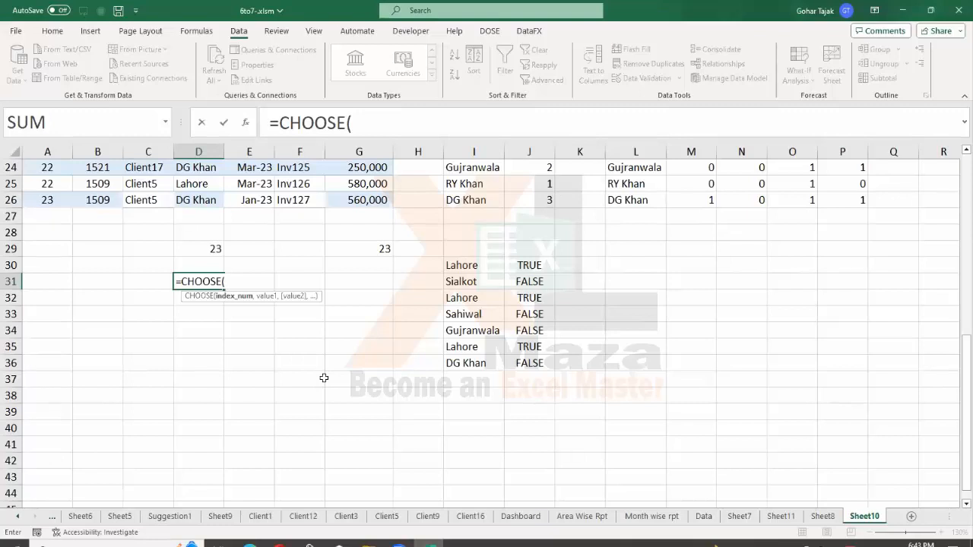
type("ran")
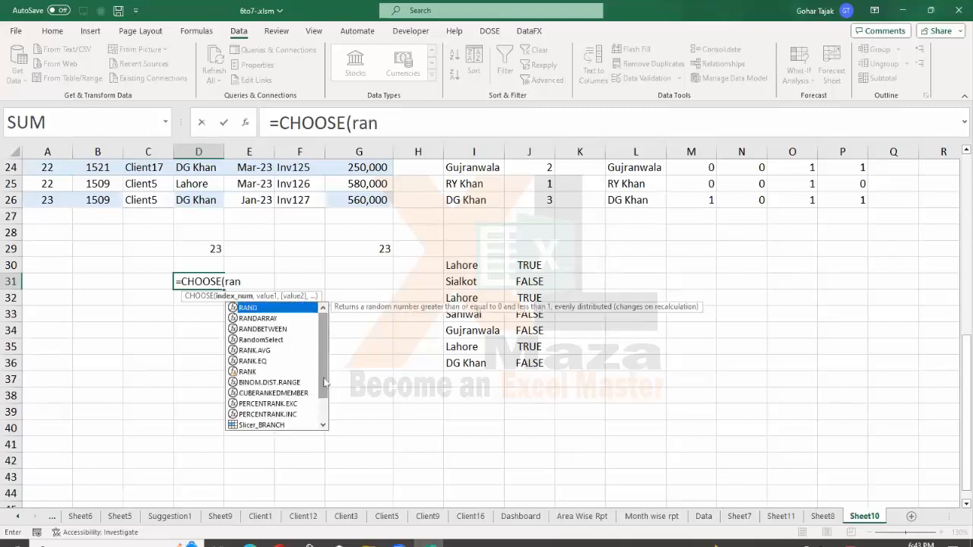
key("Down")
key("Down")
key("Tab")
type("1,4")
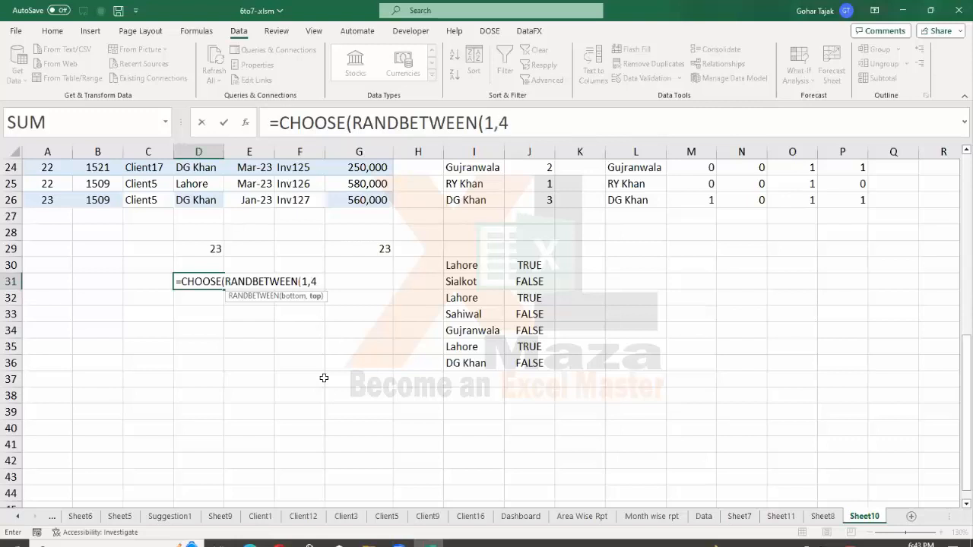
Complete the CHOOSE formula in D31 with four people's first names as its text values.
type("),\"")
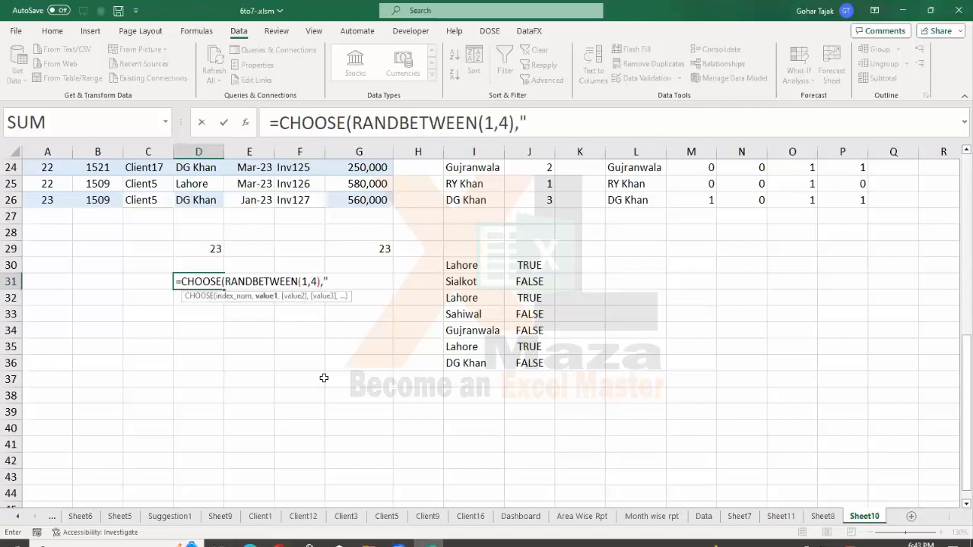
type("Tahir:\"")
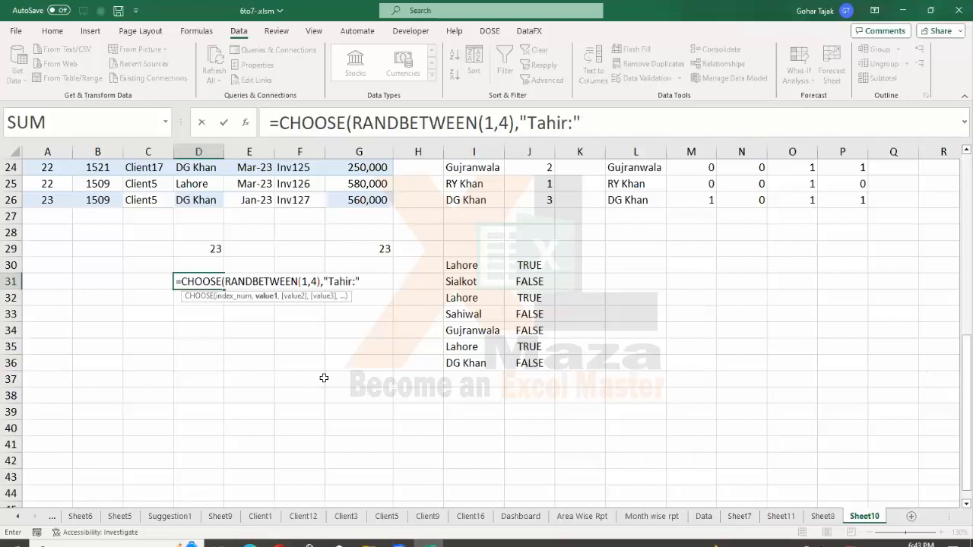
key("BackSpace")
key("BackSpace")
key("BackSpace")
type("r\",\"")
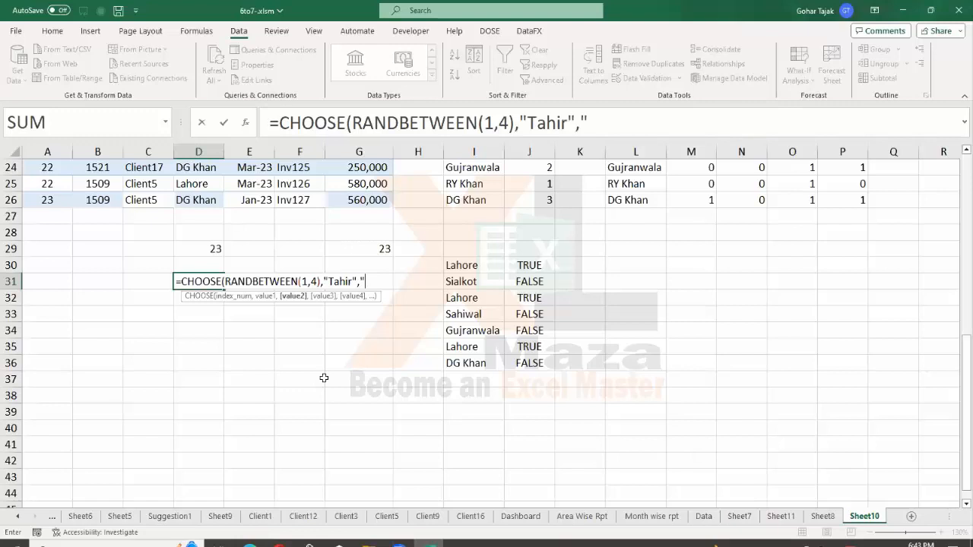
type("Ramza")
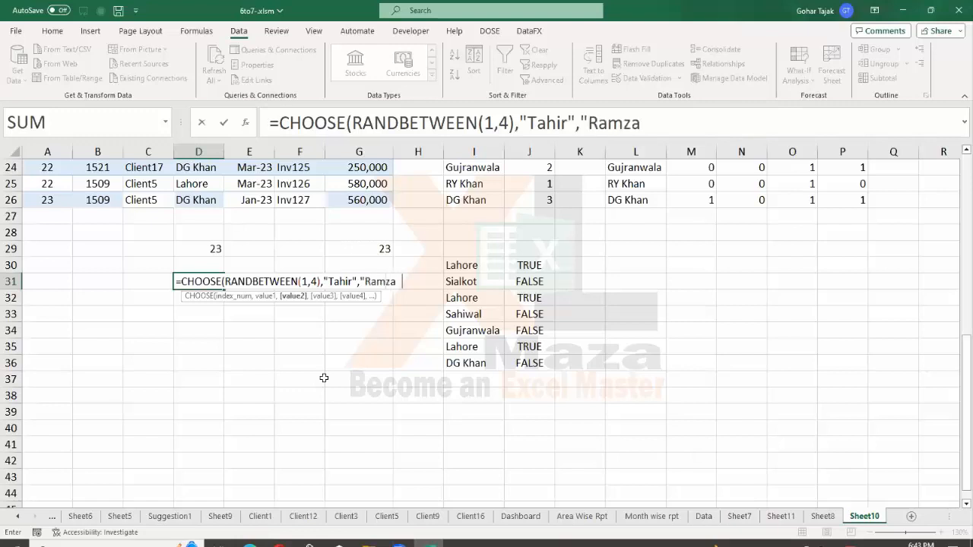
type("n\",\"")
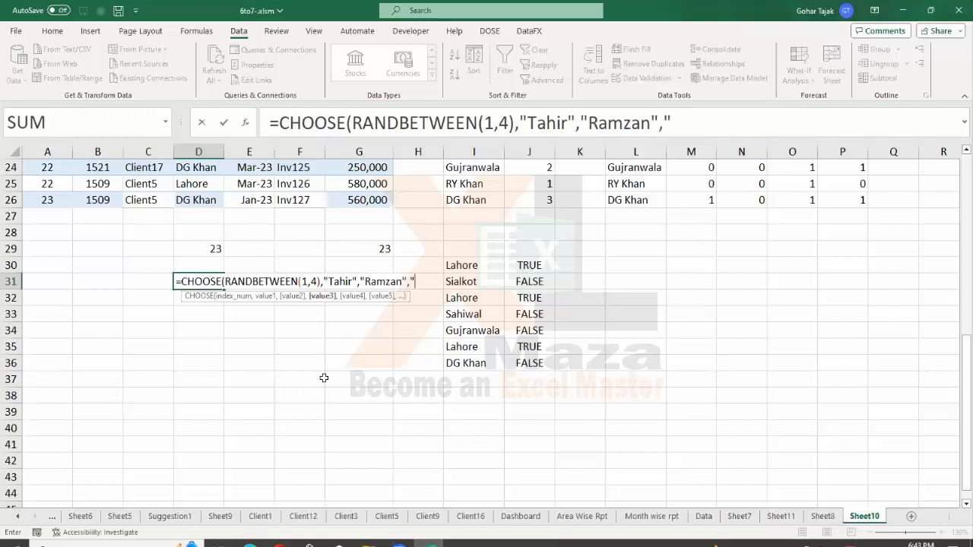
type("Ubaid\",\"Emmad\"")
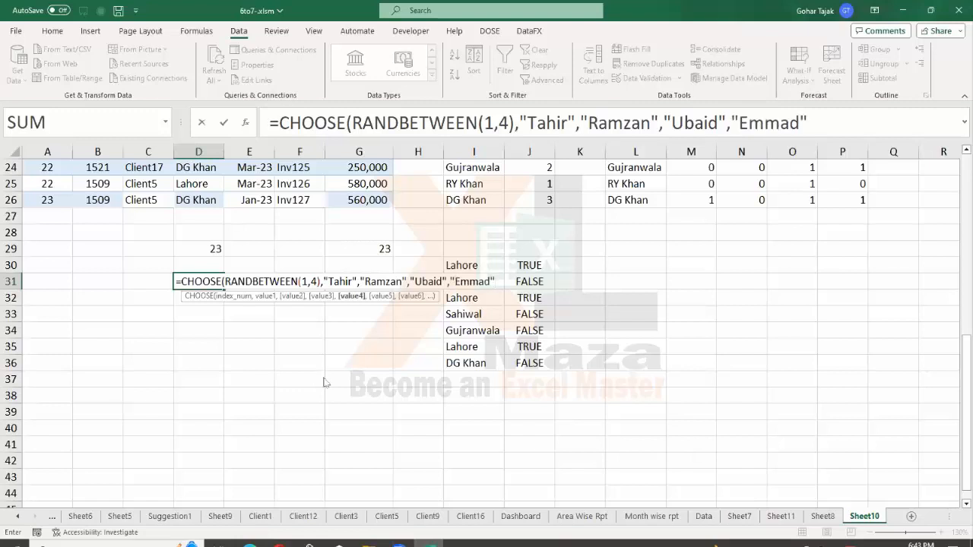
key("Return")
key("Return")
key("Up")
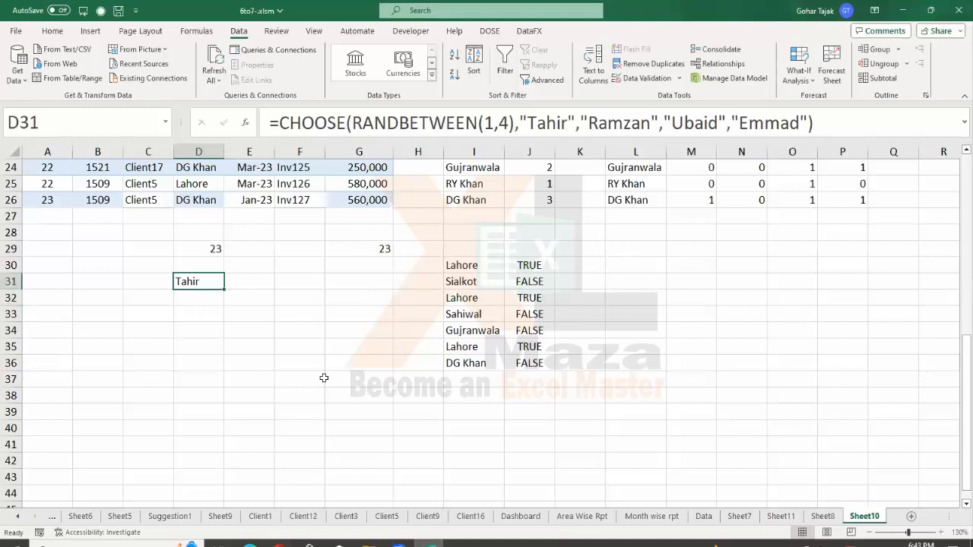
Fill the CHOOSE formula from D31 down to D47.
key("shift+Down")
key("shift+Down")
key("shift+Down")
key("shift+Down")
key("shift+Down")
key("shift+Down")
key("shift+Down")
key("shift+Down")
key("shift+Down")
key("shift+Down")
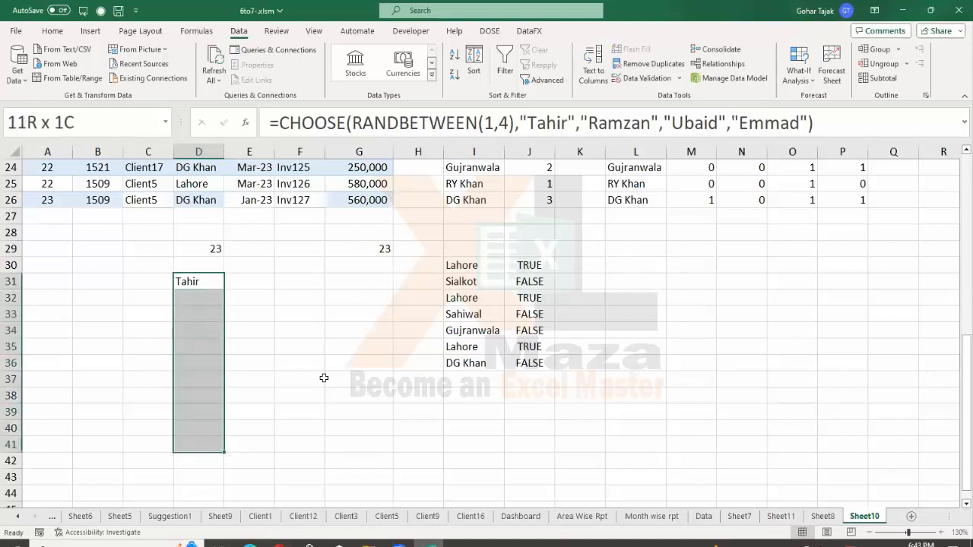
key("ctrl+d")
key("shift+Down")
key("shift+Down")
key("shift+Down")
key("shift+Down")
key("shift+Down")
key("shift+Down")
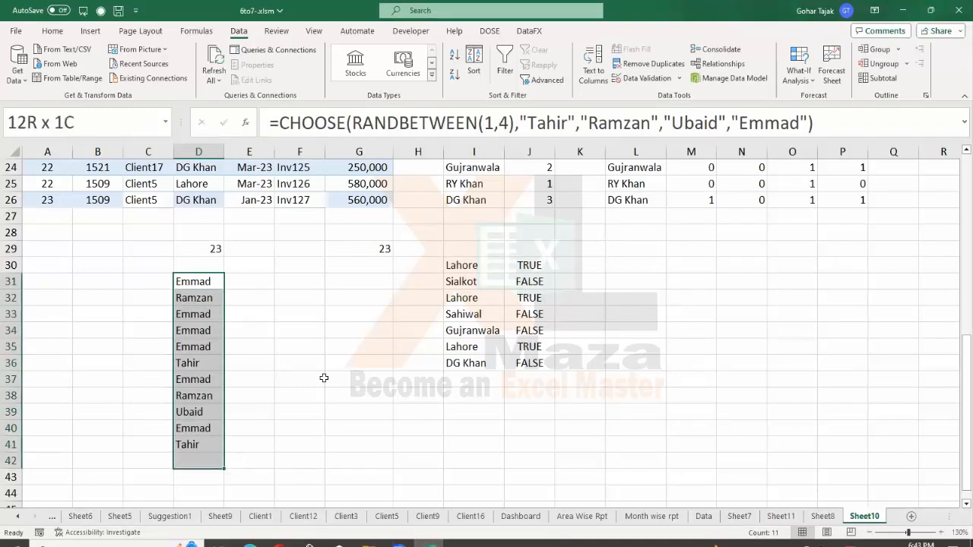
key("ctrl+d")
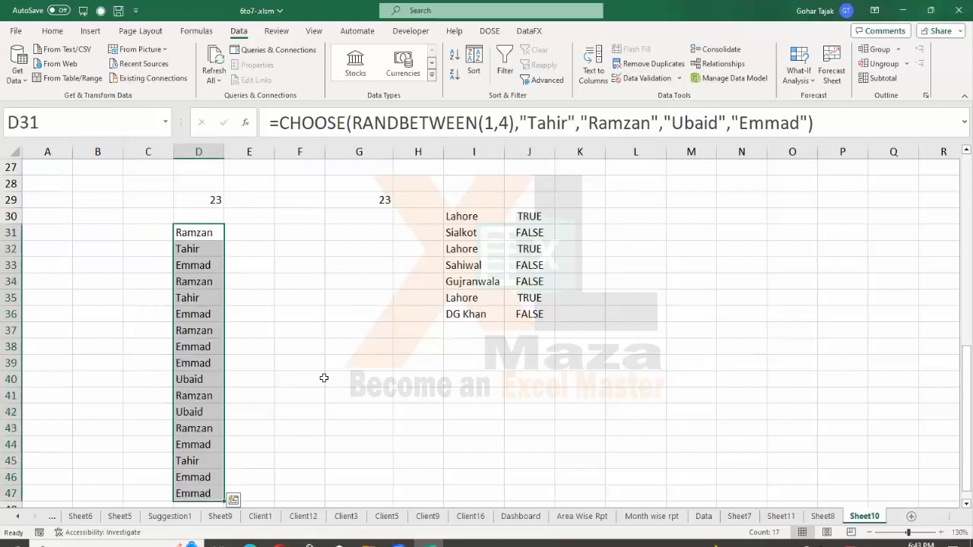
Enter a COUNTIF formula in G31 that counts the first of the four CHOOSE names in D31:D47.
key("Right")
key("Right")
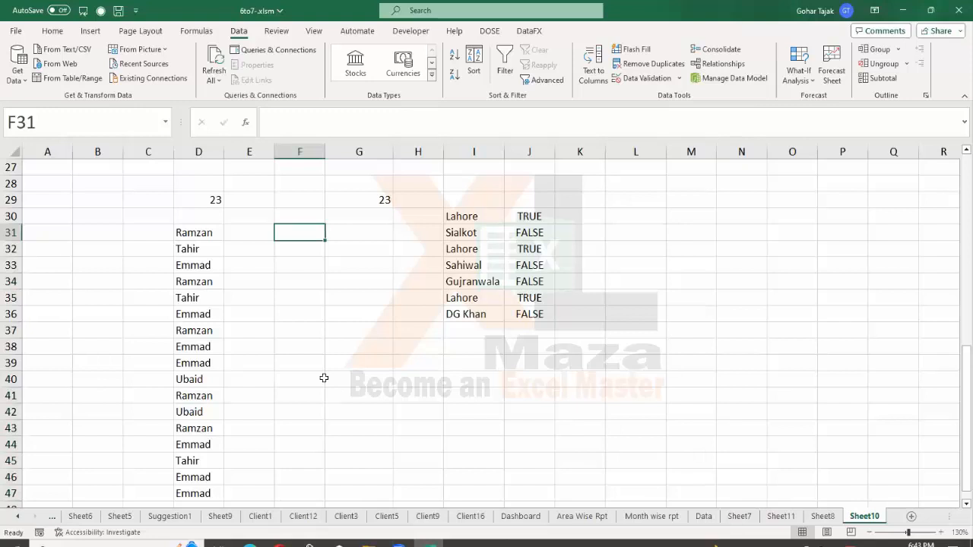
key("Left")
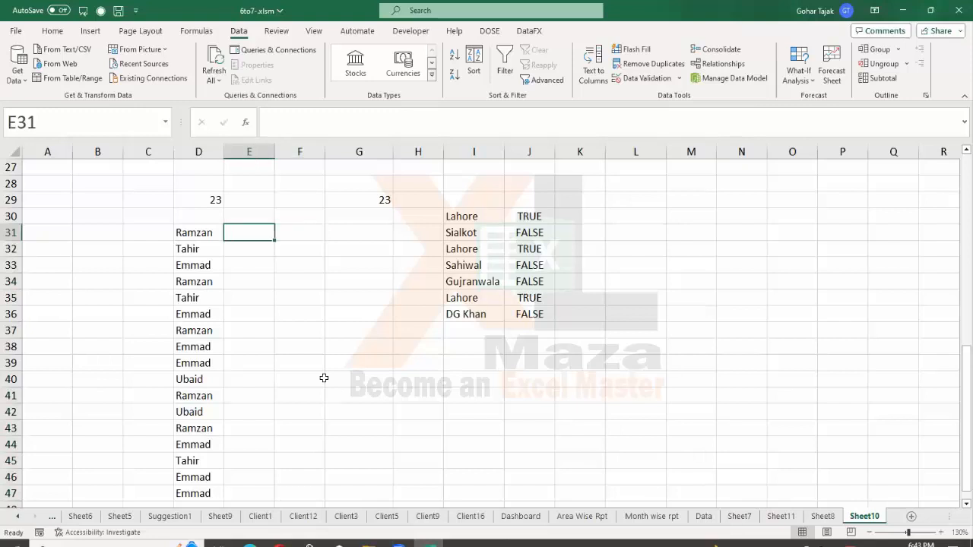
key("Right")
key("Right")
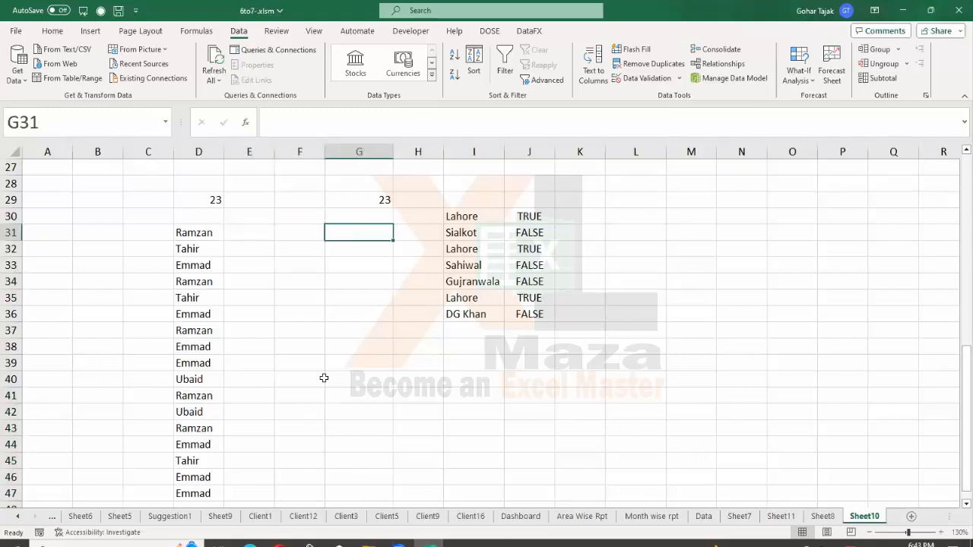
type("=")
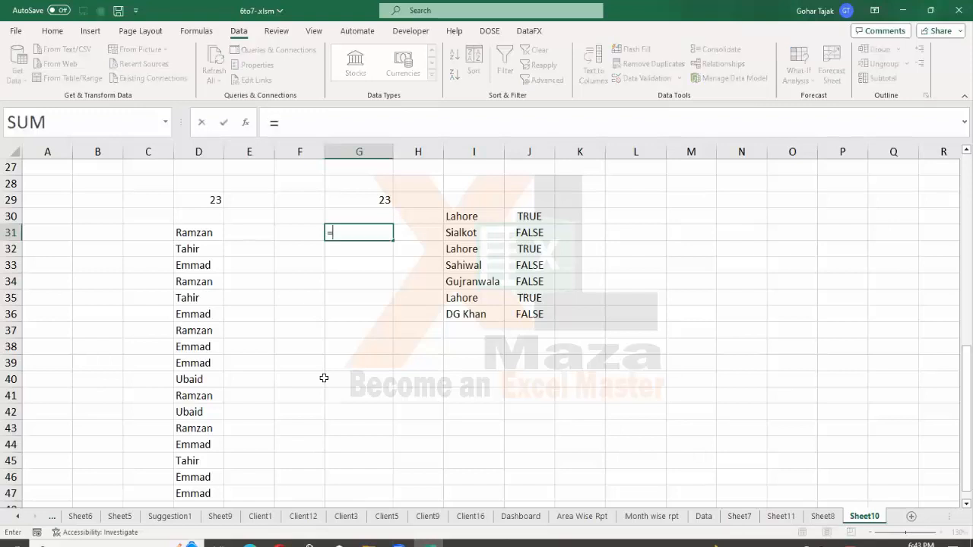
type("count")
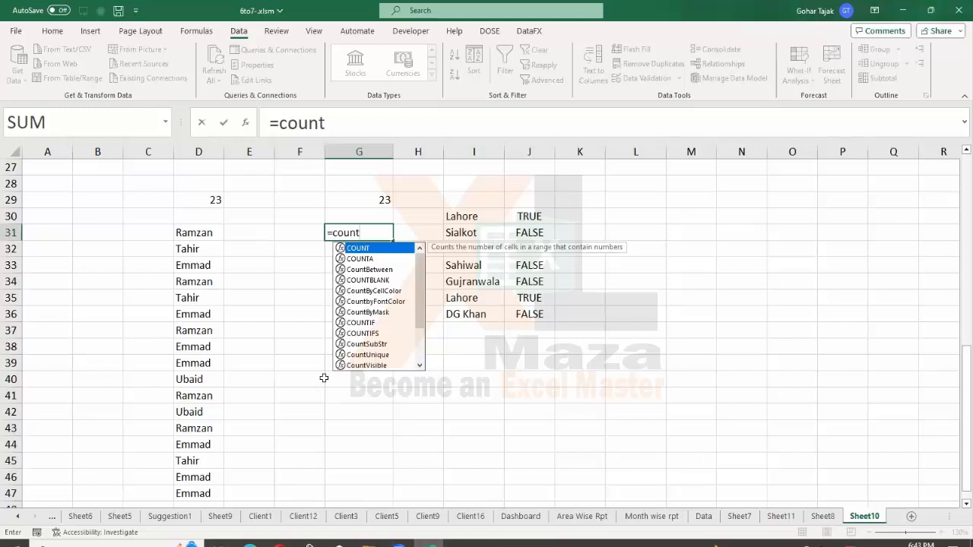
type("if")
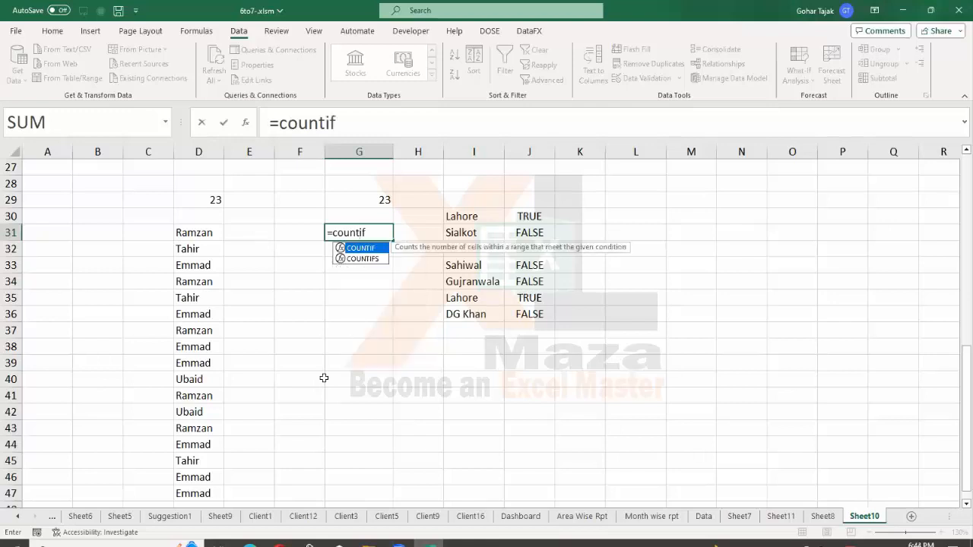
key("Tab")
key("Left")
key("Left")
key("Left")
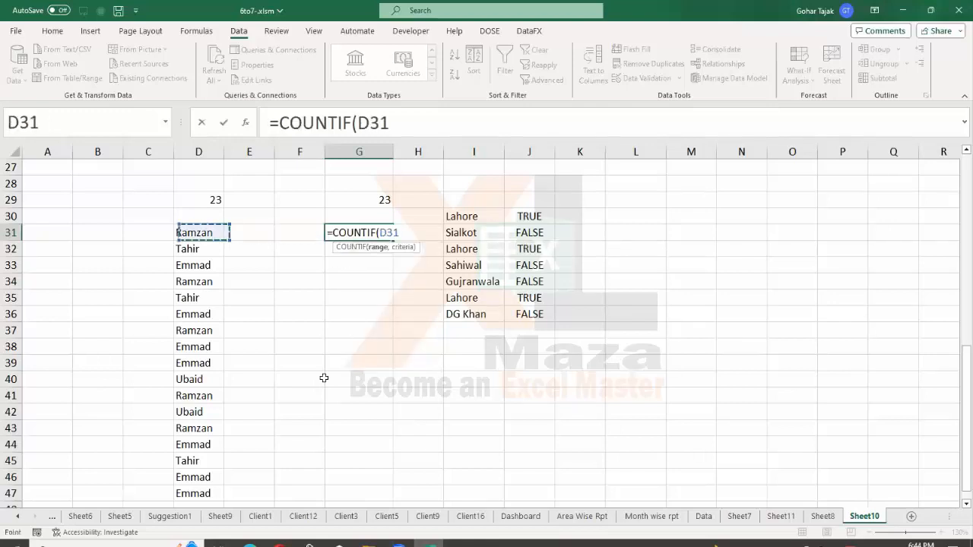
key("ctrl+shift+Down")
type(",\"t")
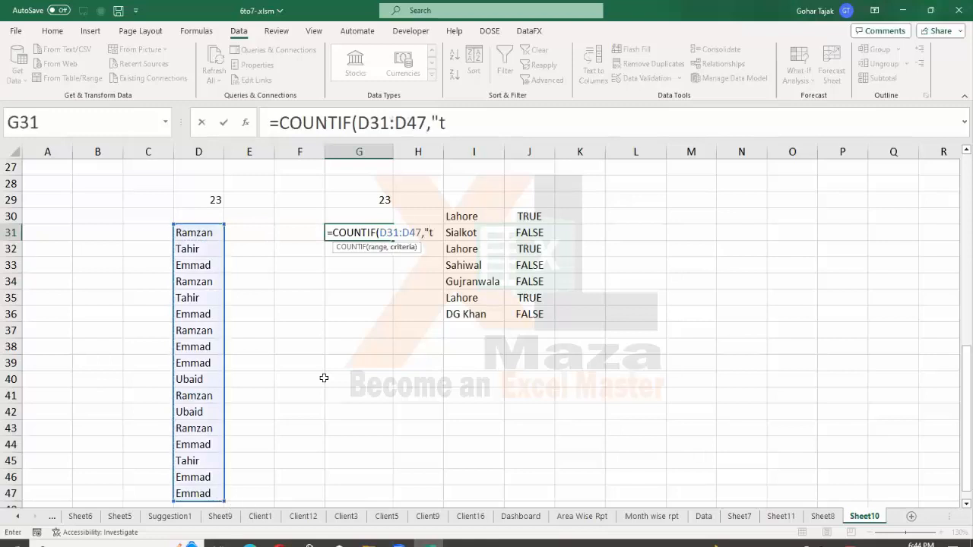
type("ahir\"")
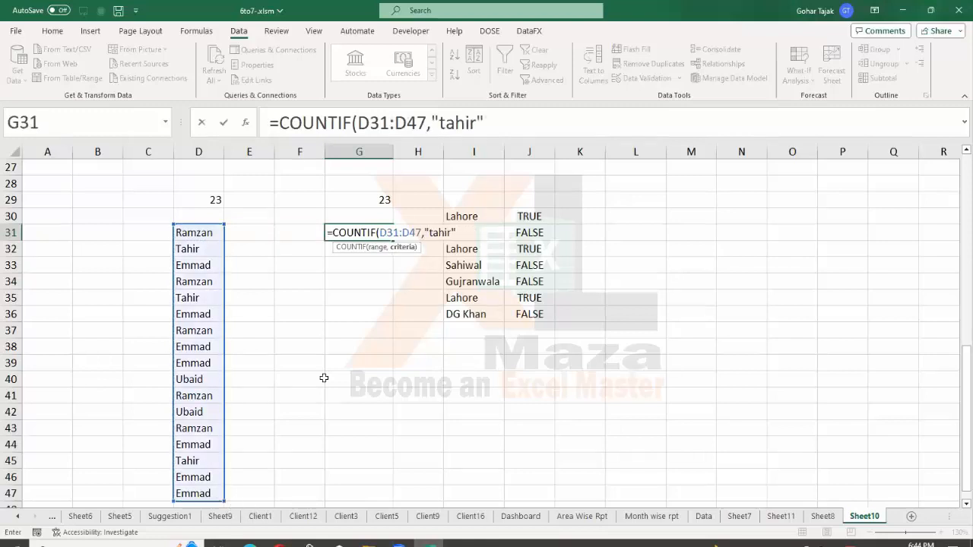
key("Return")
key("Up")
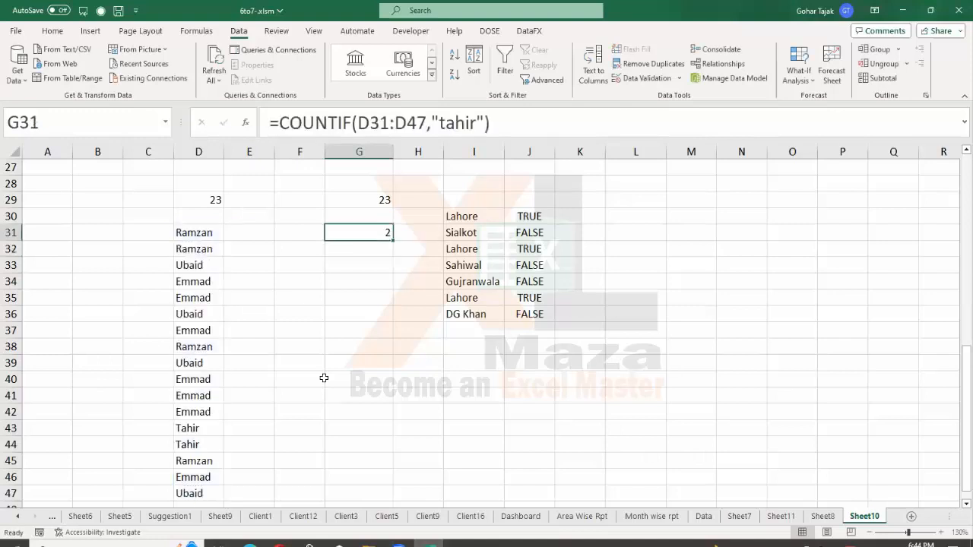
Check the random names in D31:D47 against the COUNTIF count in G31.
key("Left")
key("Left")
key("Left")
key("ctrl+shift+Down")
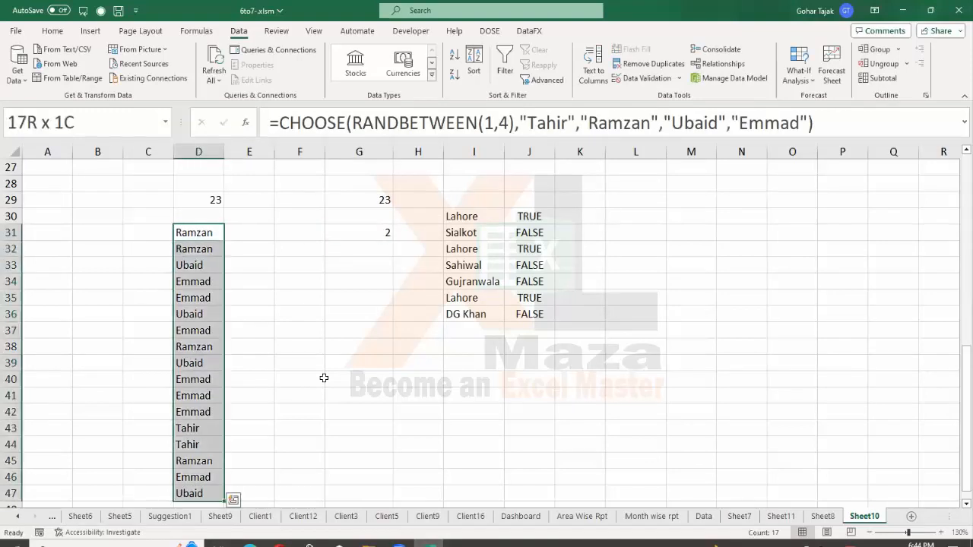
key("Down")
key("Down")
key("Down")
key("Down")
key("Down")
key("Down")
key("Down")
key("Down")
key("Down")
key("Down")
key("Down")
key("Down")
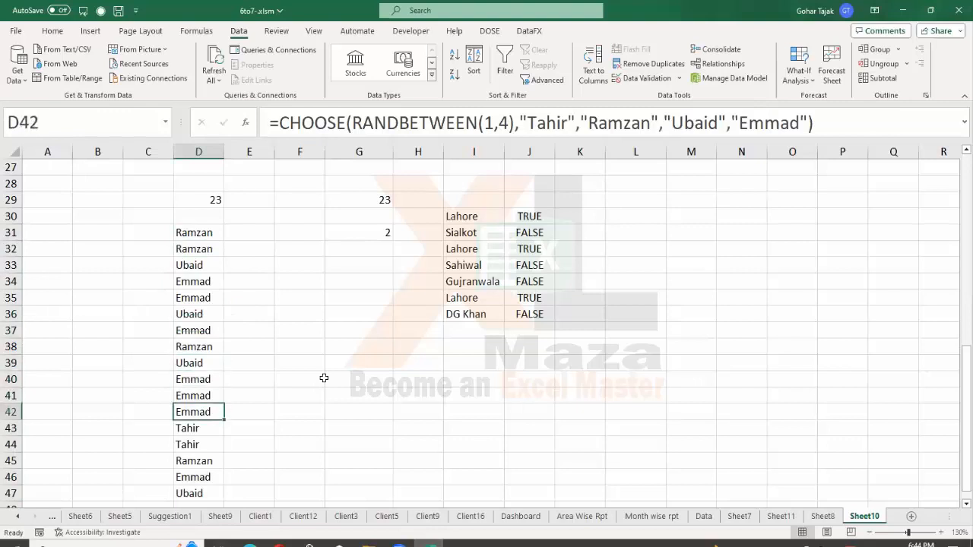
key("Down")
key("Up")
key("Up")
key("Up")
key("Up")
key("Up")
key("Up")
key("Up")
key("Up")
key("Up")
key("Up")
key("Up")
key("Up")
Change the COUNTIF criterion in G31 to the second of the four CHOOSE names.
key("Right")
key("Right")
key("Up")
key("Up")
key("Down")
key("Right")
key("Right")
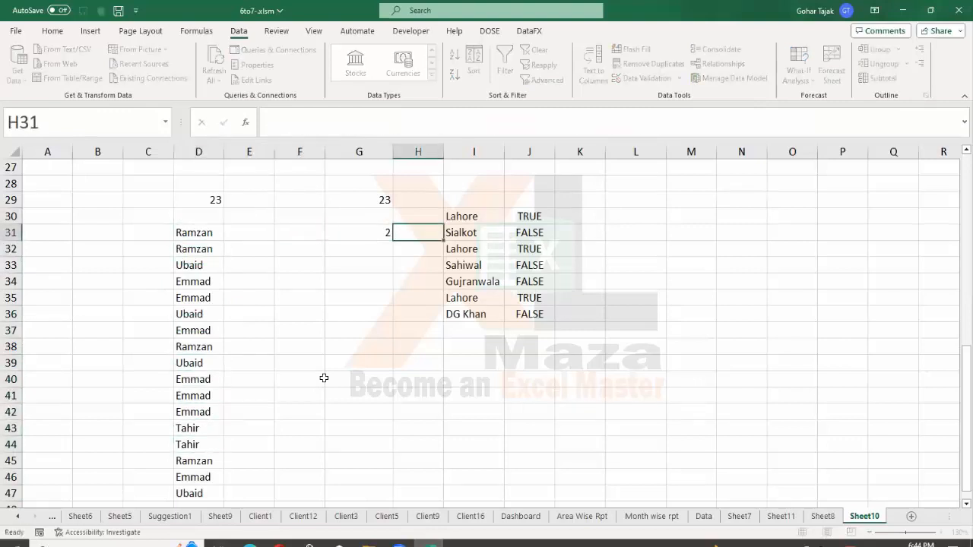
key("Left")
key("F2")
key("Left")
key("Left")
key("BackSpace")
key("BackSpace")
key("BackSpace")
key("BackSpace")
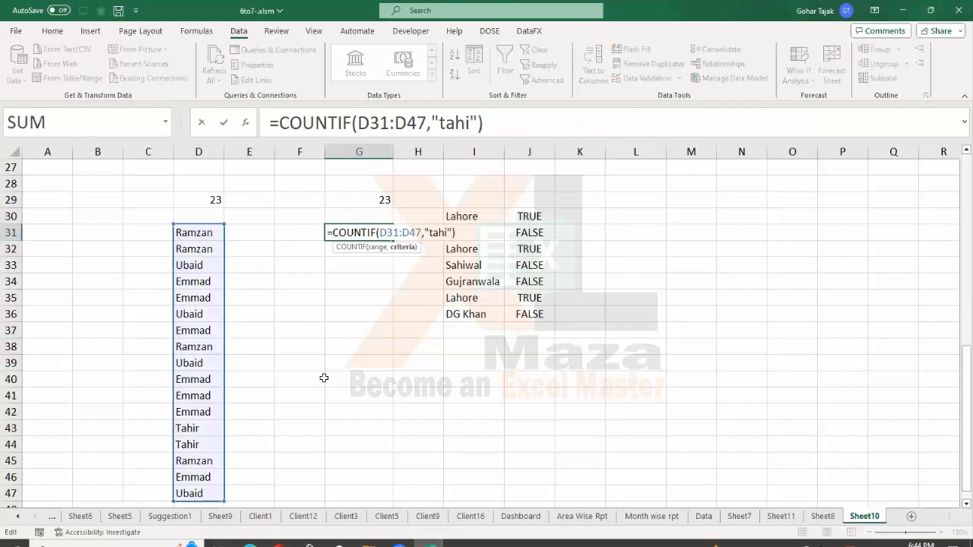
key("BackSpace")
type("Ramzan")
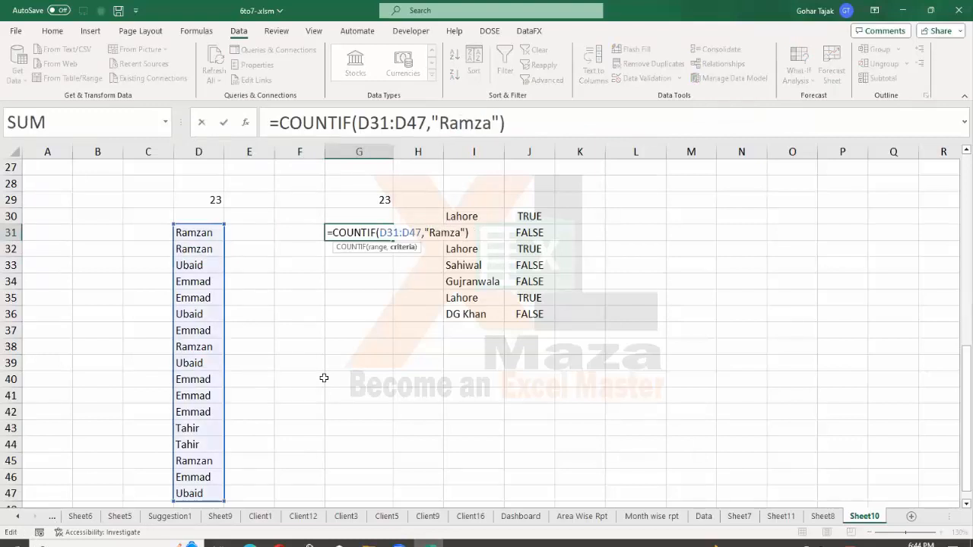
key("Return")
key("Up")
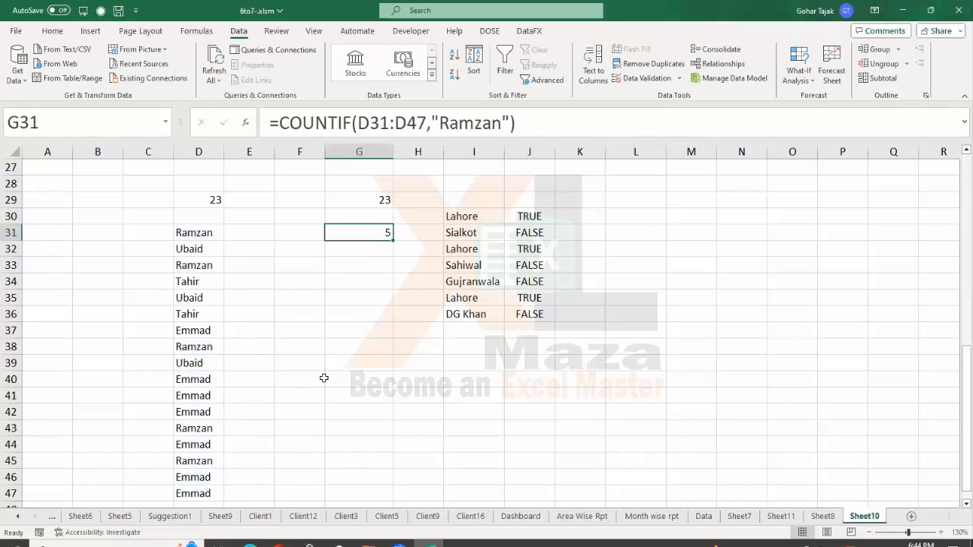
key("Left")
key("Left")
key("Left")
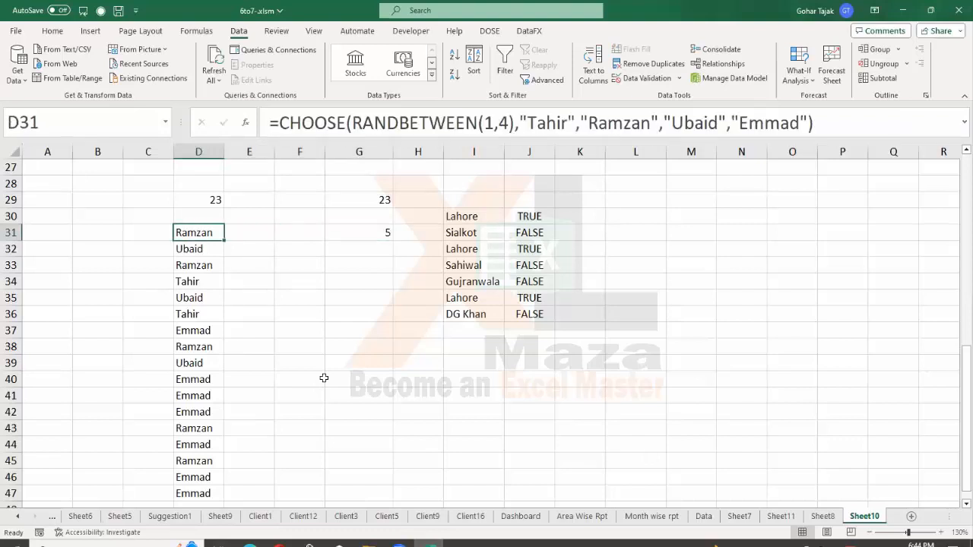
key("Right")
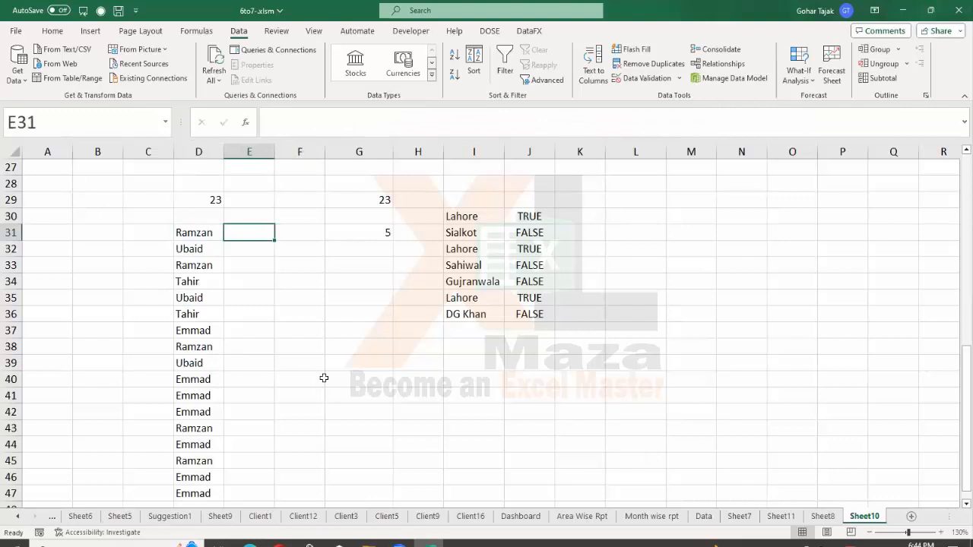
Copy the random-name CHOOSE formula from D31 into E31.
key("Left")
key("ctrl+c")
key("Right")
key("ctrl+v")
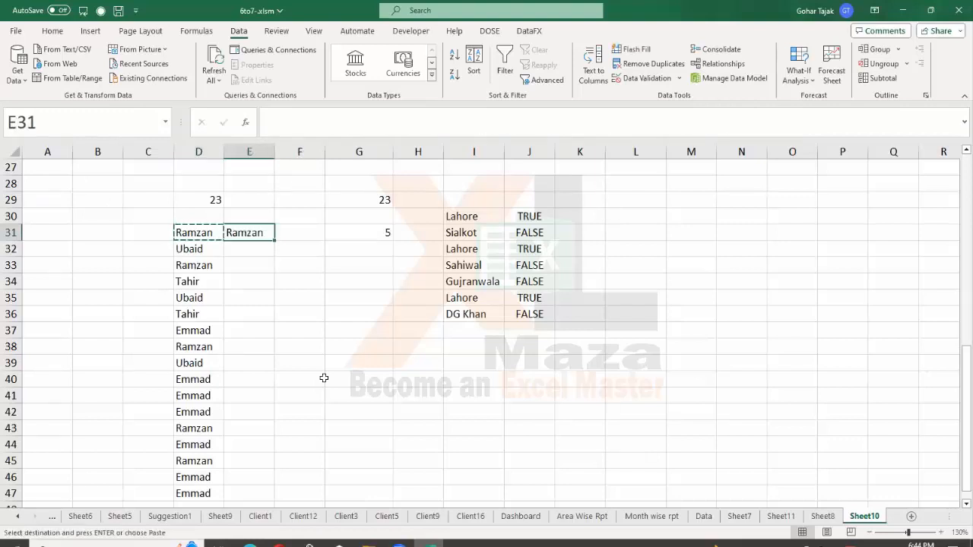
Replace the first two names in E31's CHOOSE formula with "6th" and "7th".
key("F2")
key("Left")
key("Left")
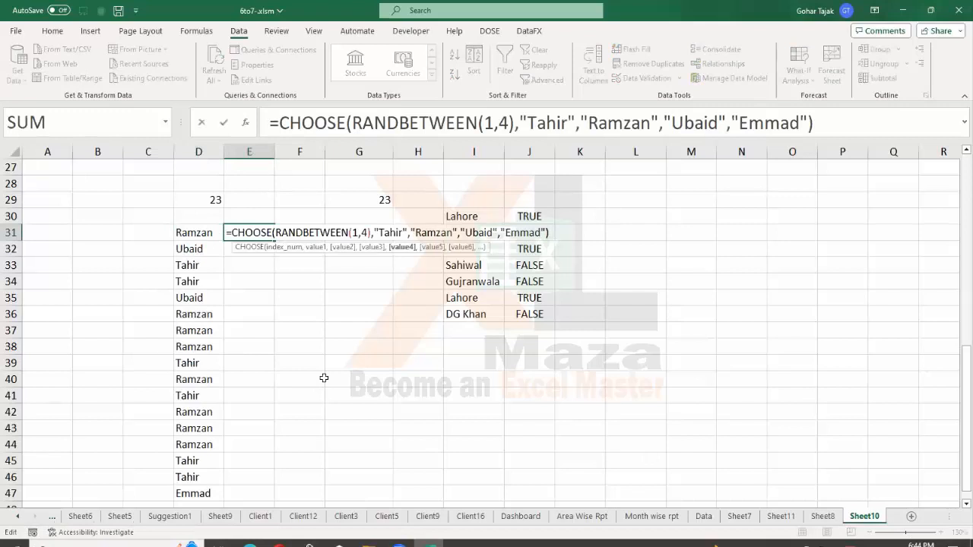
key("Left")
key("Left")
key("Left")
key("Left")
key("Left")
key("Left")
key("Left")
key("Left")
key("Left")
key("Left")
key("Left")
key("Left")
key("Left")
key("Left")
key("Left")
key("Left")
key("Left")
key("Left")
key("Left")
key("Left")
key("shift+Left")
key("shift+Left")
key("shift+Left")
key("shift+Left")
key("shift+Left")
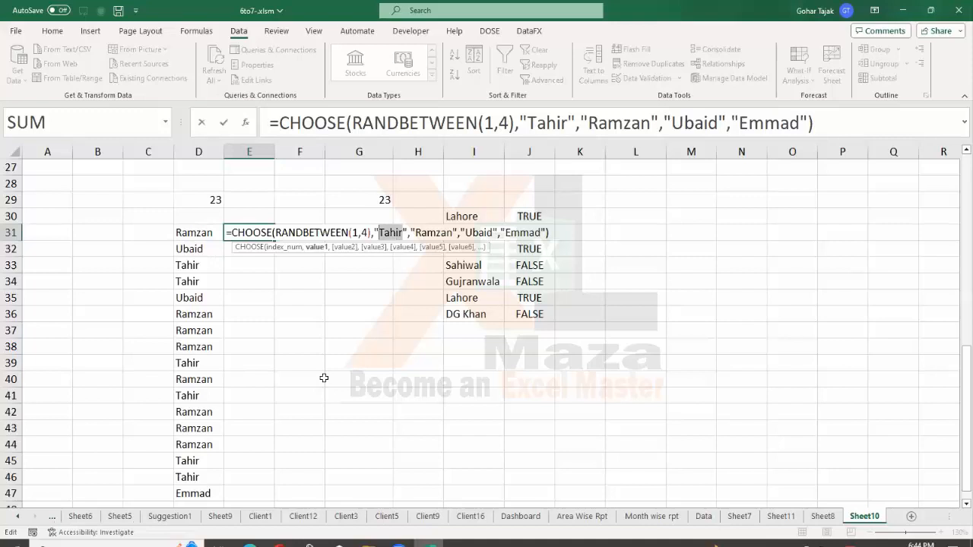
type("6th")
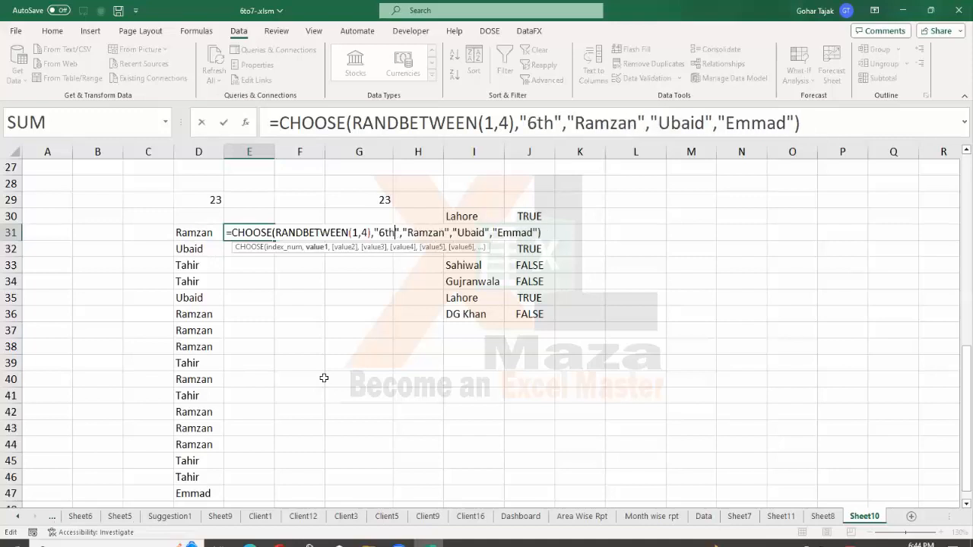
key("Right")
key("Right")
key("Right")
key("shift+Right")
key("shift+Right")
key("shift+Right")
key("shift+Right")
key("shift+Right")
key("shift+Right")
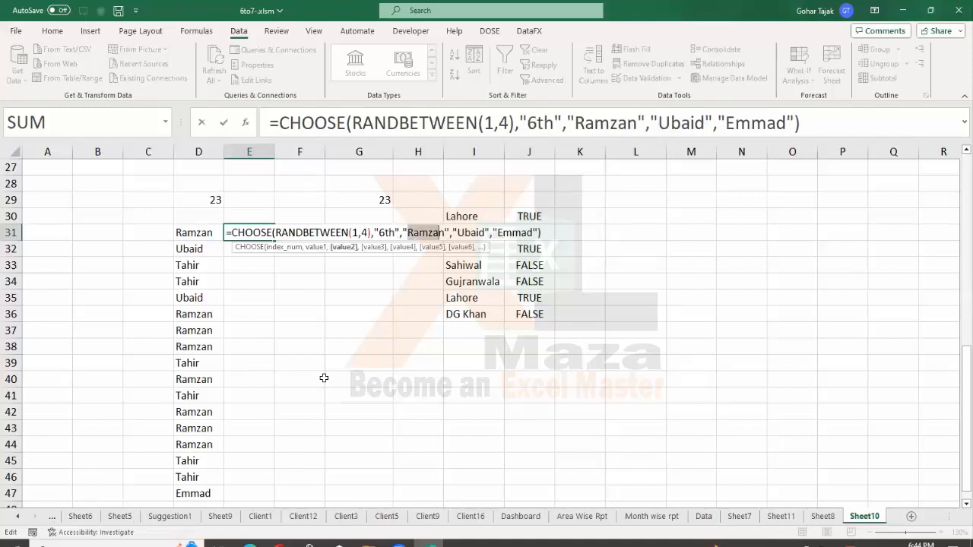
type("7th")
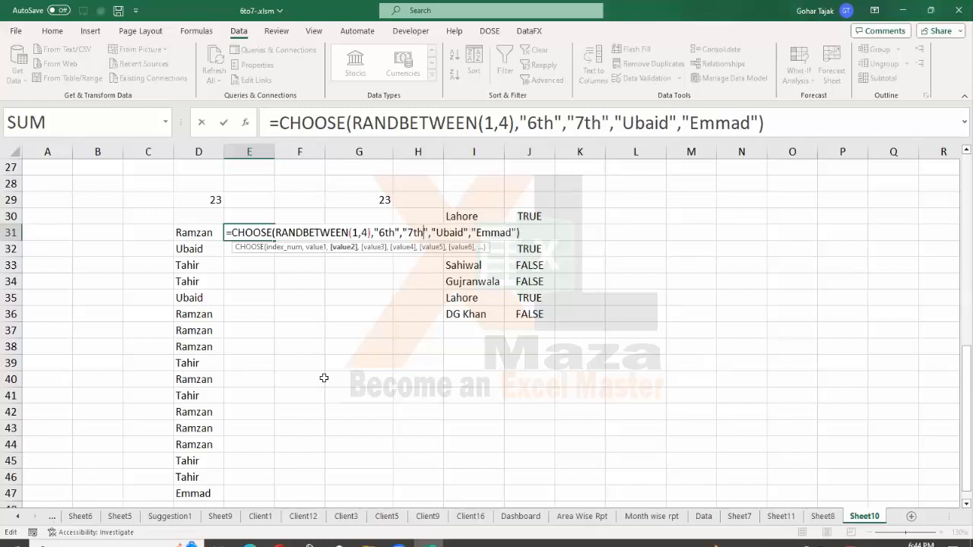
Replace the last two names in E31's CHOOSE formula with "8th" and "9th", and confirm the formula.
key("Right")
key("Right")
key("Right")
key("shift+Right")
key("shift+Right")
key("shift+Right")
key("shift+Right")
key("shift+Right")
type("8th")
key("Right")
key("Right")
key("Right")
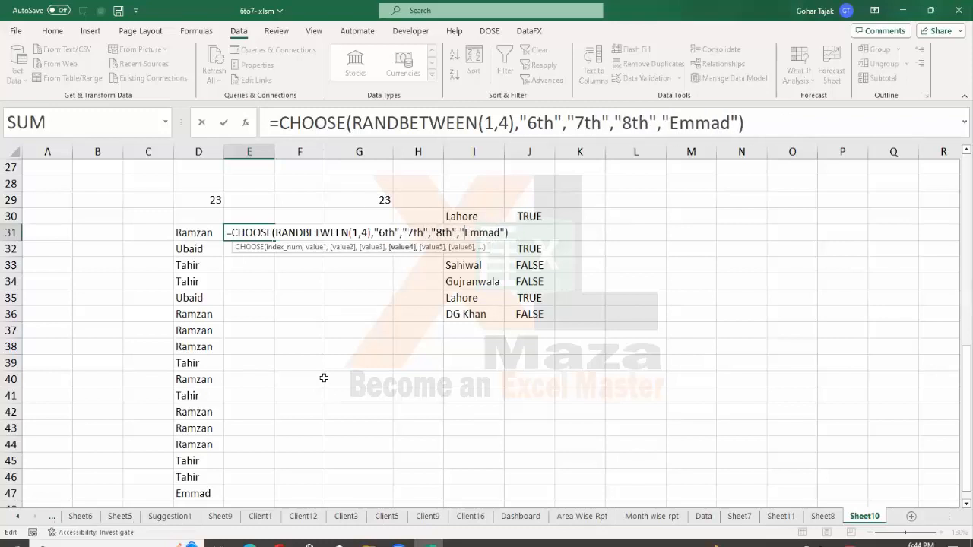
key("shift+Right")
key("shift+Right")
key("shift+Right")
key("shift+Right")
key("shift+Right")
key("shift+Right")
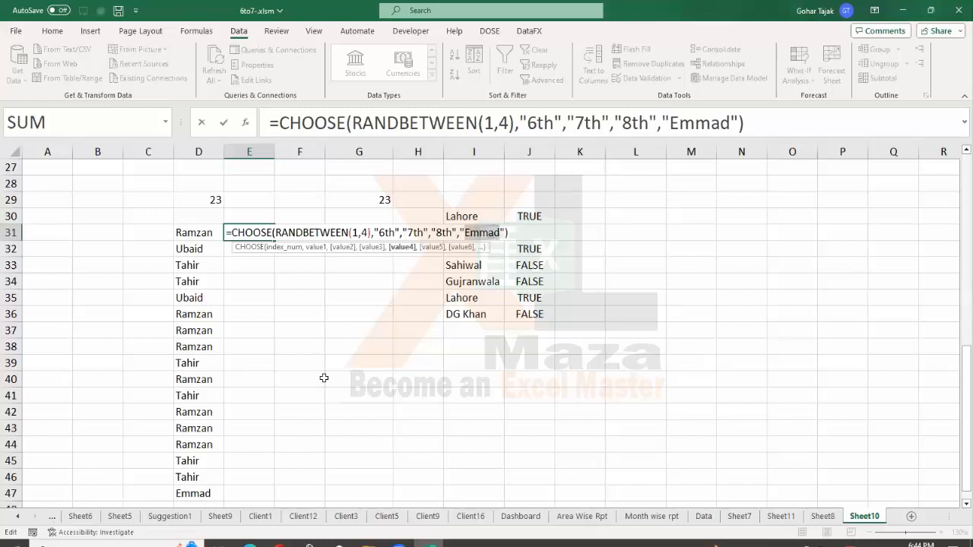
type("9th")
key("ctrl+Return")
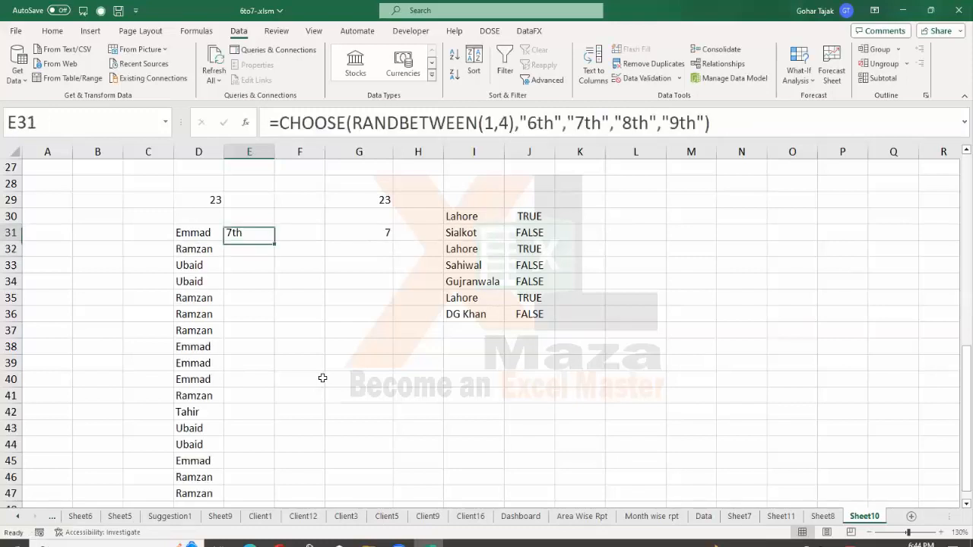
Fill the class formula from E31 down to E47 and centre the cells.
double_click(274, 241)
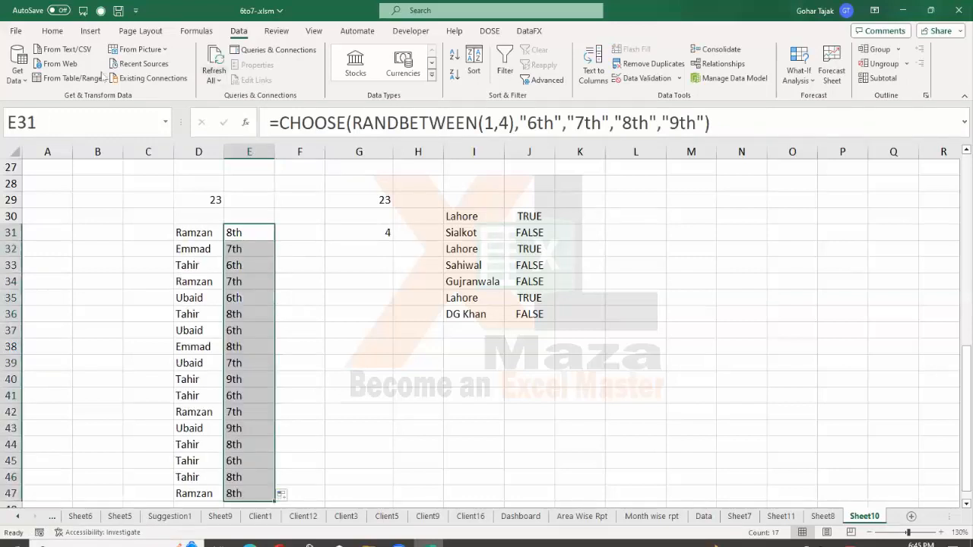
left_click(67, 31)
left_click(267, 74)
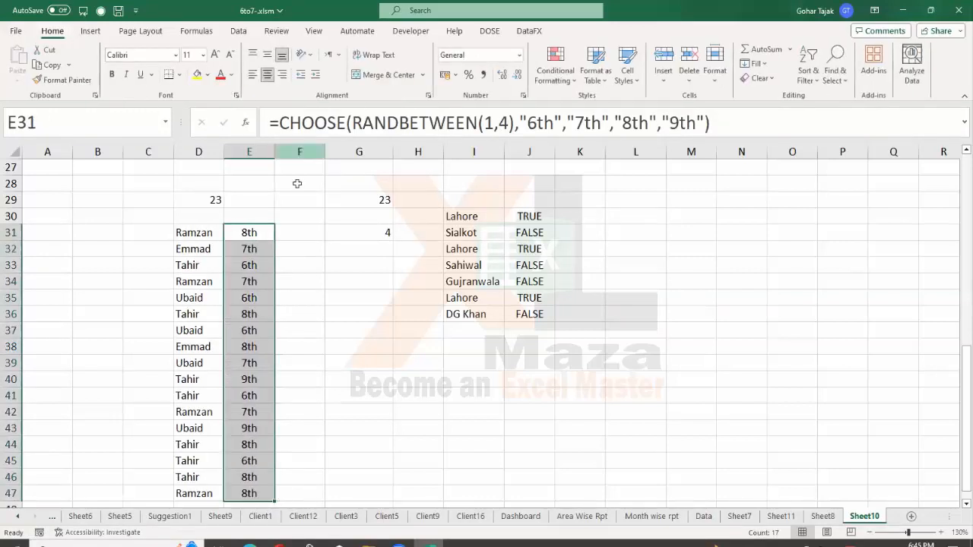
Examine the COUNTIF formula in G31 and the name range D31:D47 it counts.
left_click(354, 245)
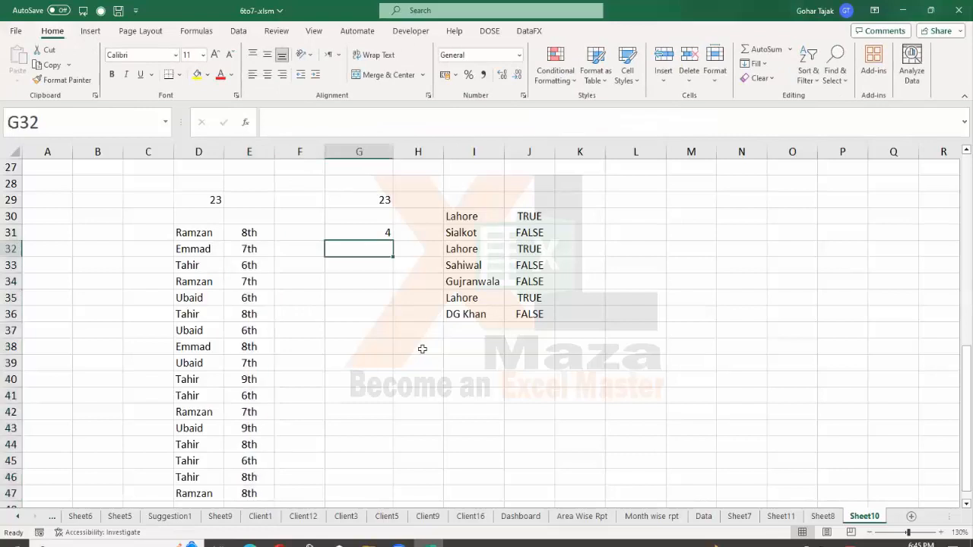
key("Up")
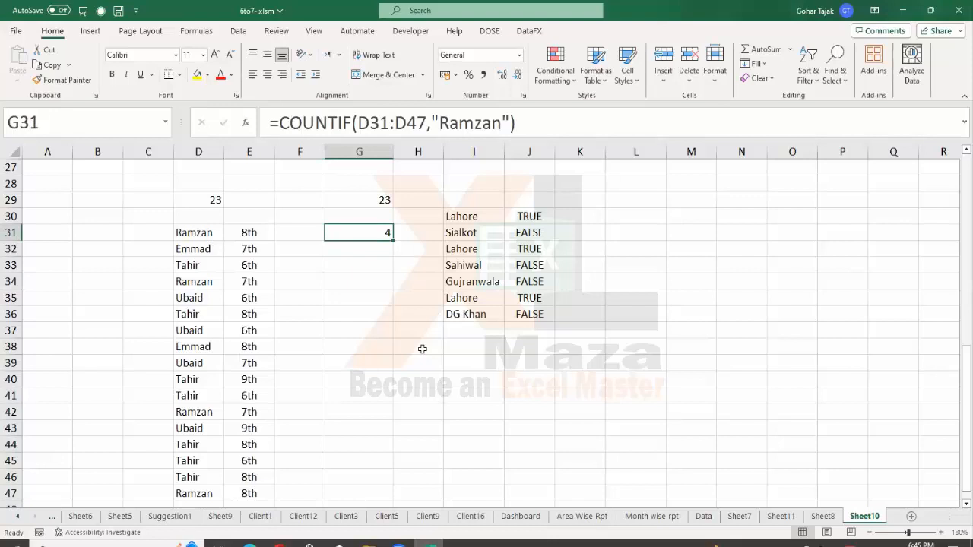
key("F2")
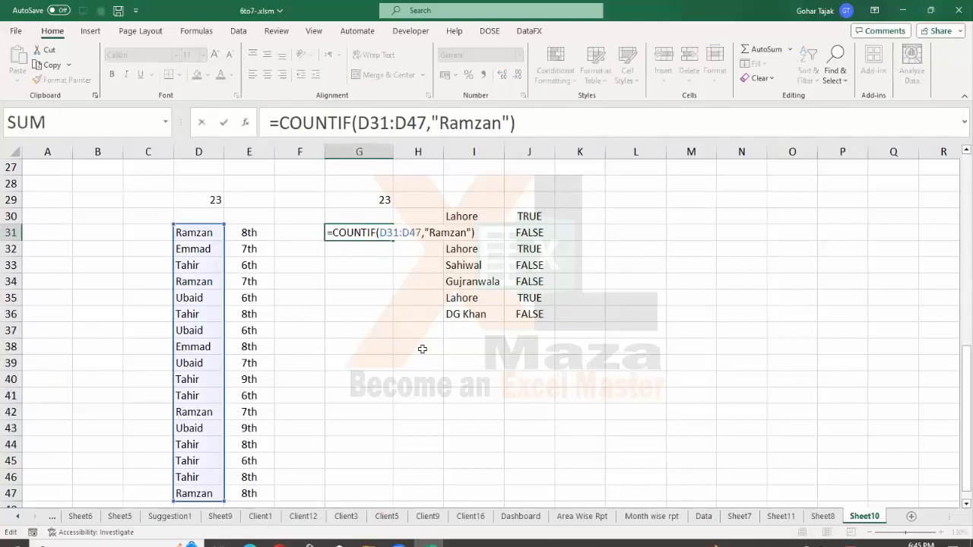
key("Escape")
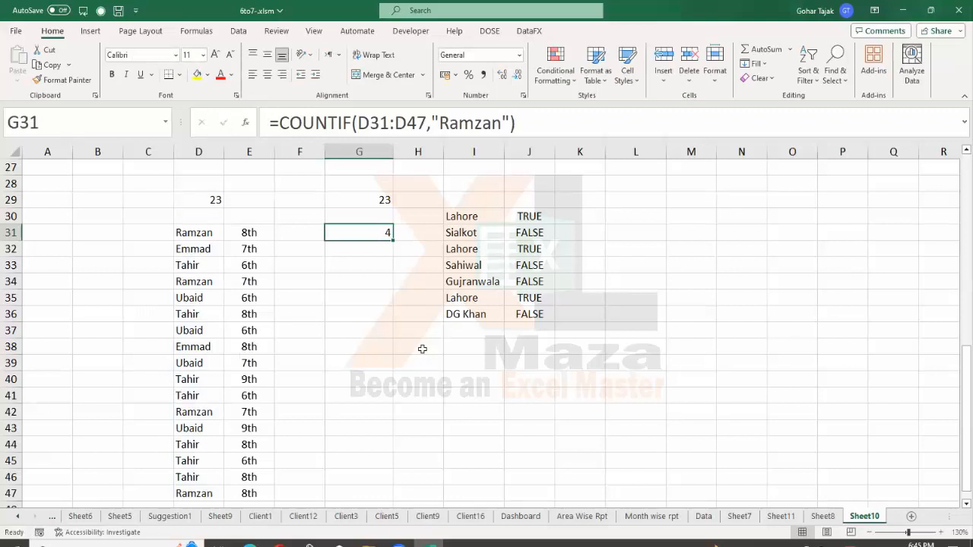
key("Down")
key("Down")
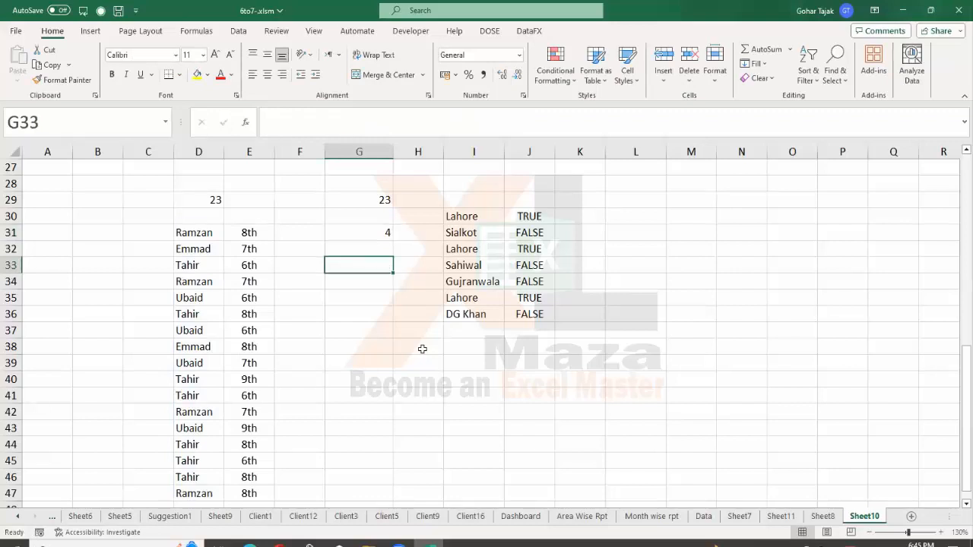
key("Up")
key("Up")
key("Left")
key("Left")
key("Left")
key("ctrl+shift+Down")
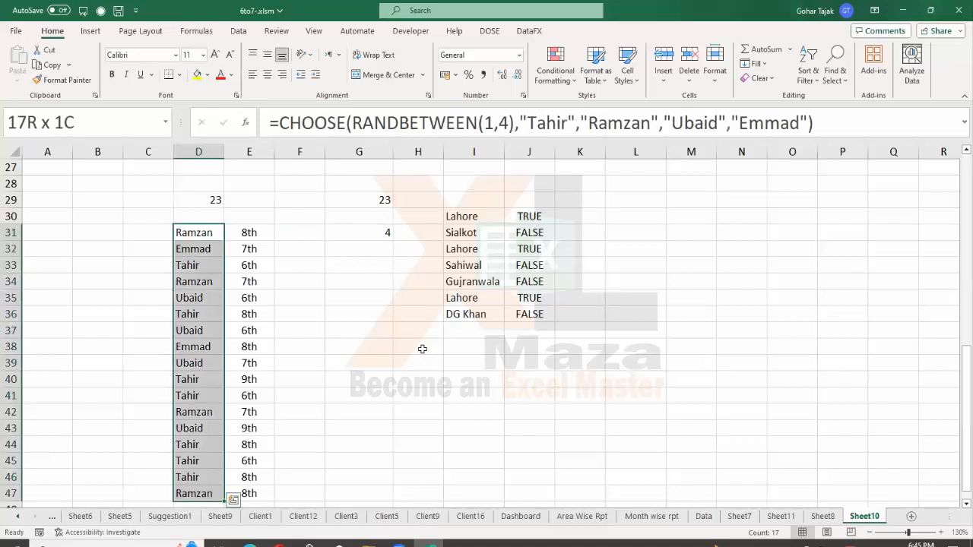
key("Right")
key("Right")
key("Right")
key("F2")
key("Return")
Start a COUNTIFS formula in G33 with D31:D47 as the first criteria range and the second of the four CHOOSE names as its criterion.
key("Down")
type("=coun")
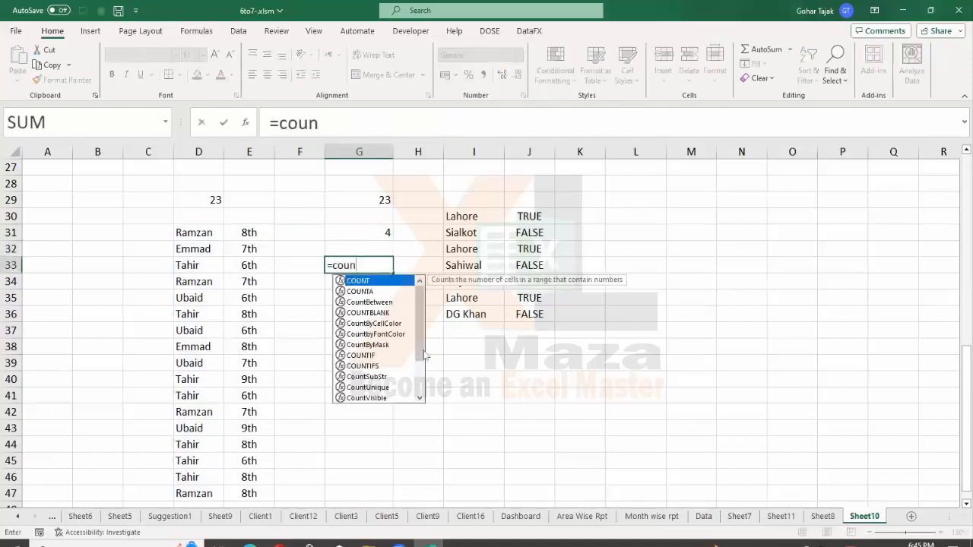
type("tif")
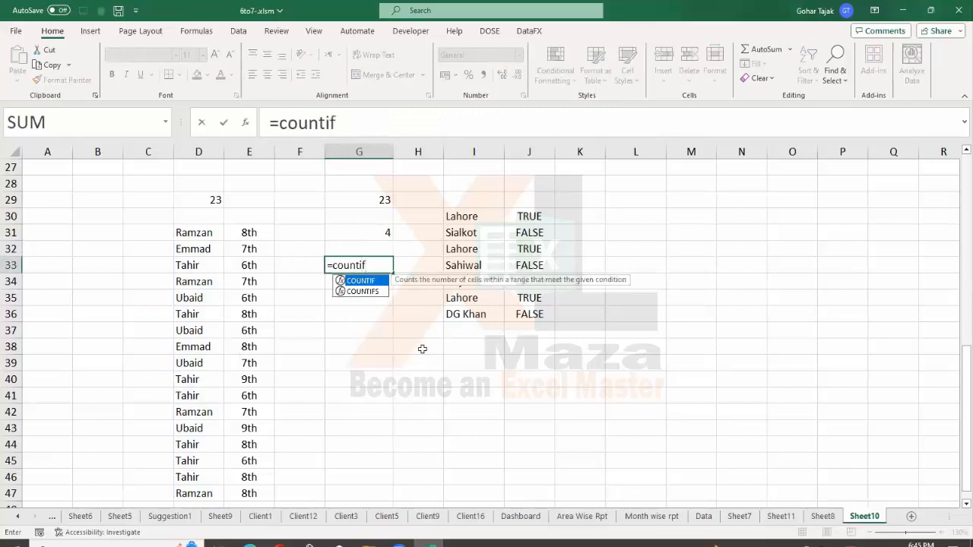
key("Down")
key("Tab")
key("Left")
key("Left")
key("Left")
key("Up")
key("Up")
key("ctrl+shift+Down")
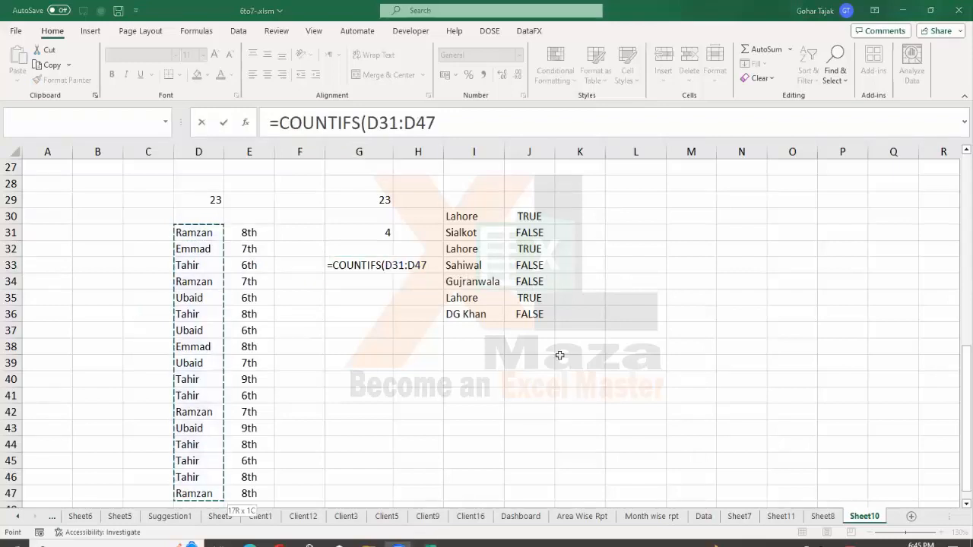
type(",\"")
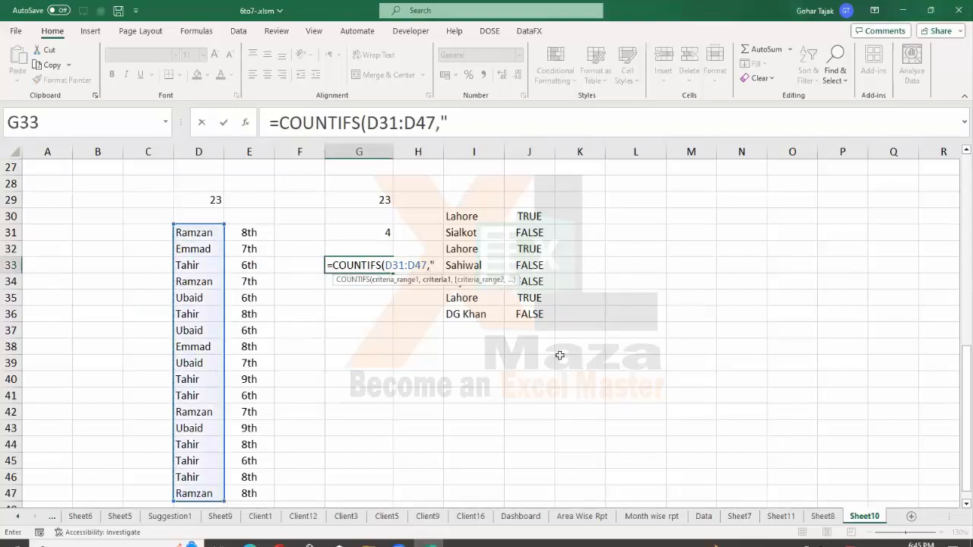
type("Ram")
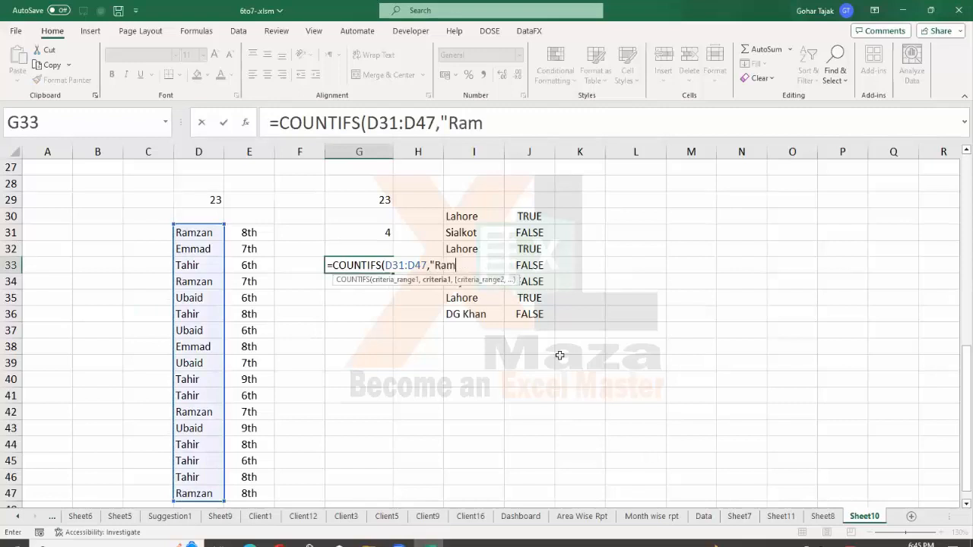
type("zan\",")
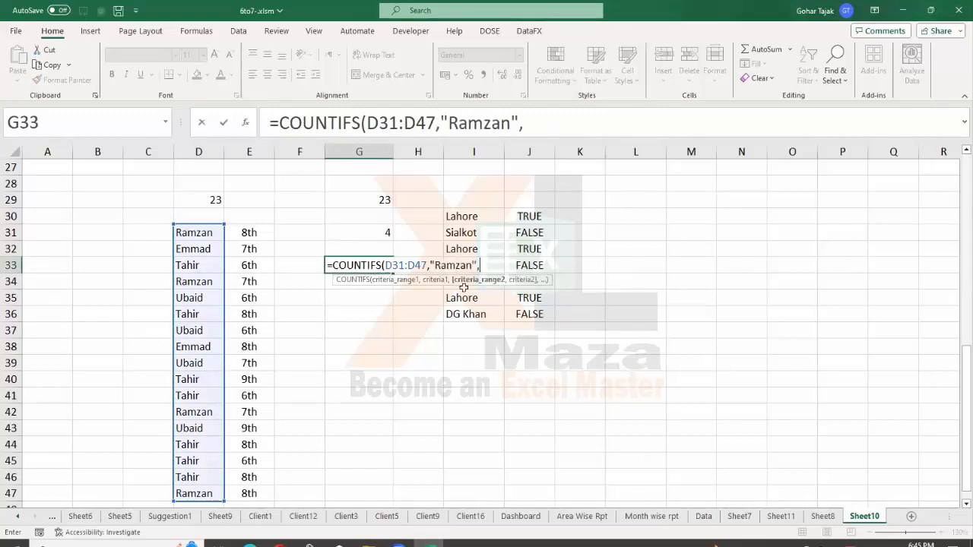
Add E31:E47 with the criterion "8th" to the COUNTIFS formula in G33 and enter it.
left_click(267, 226)
key("ctrl+shift+Down")
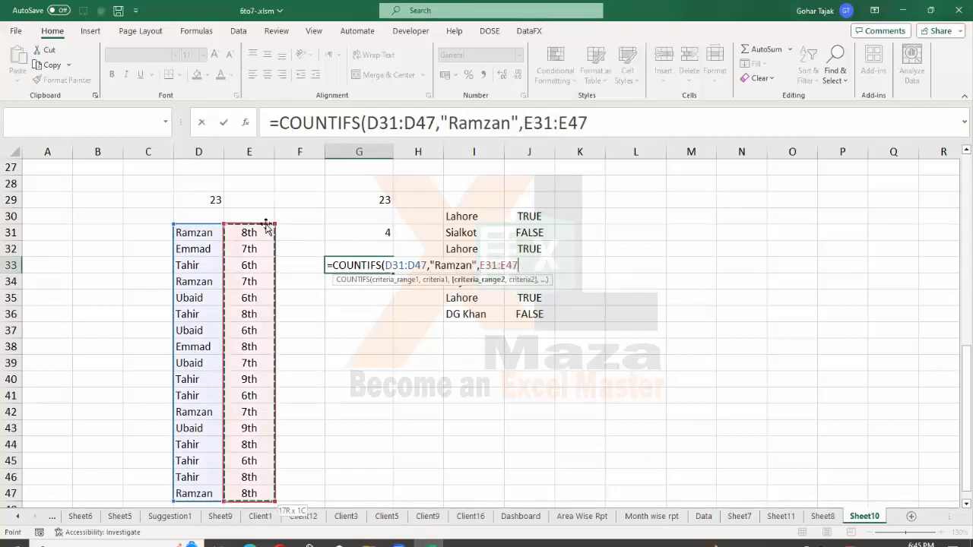
type(",\"")
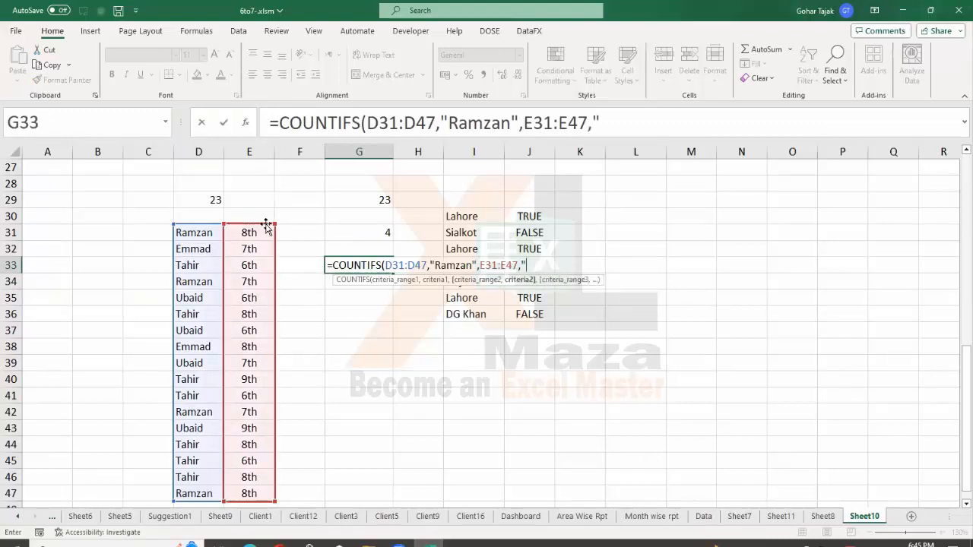
type("8th\"")
key("Return")
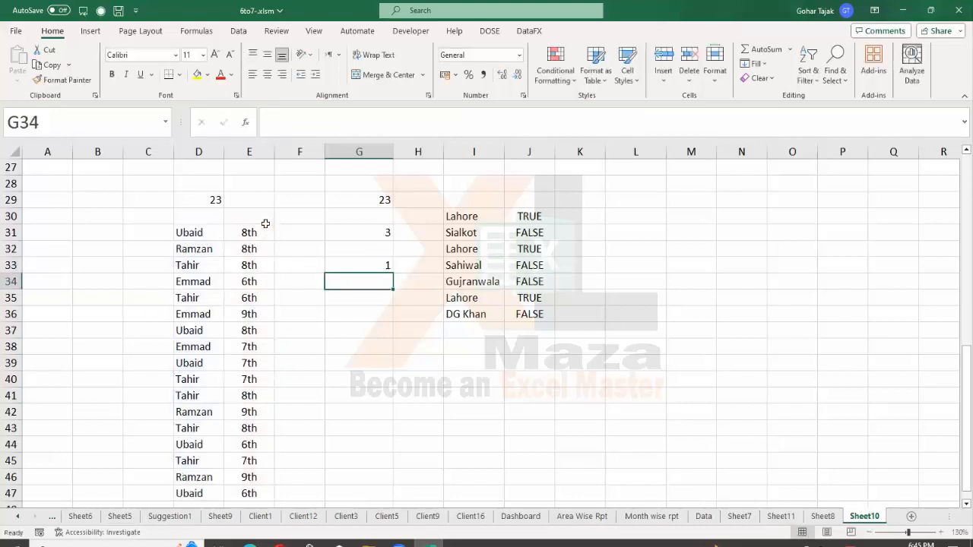
Compare the COUNTIFS formula in G33 with the COUNTIF formula in G31.
key("Up")
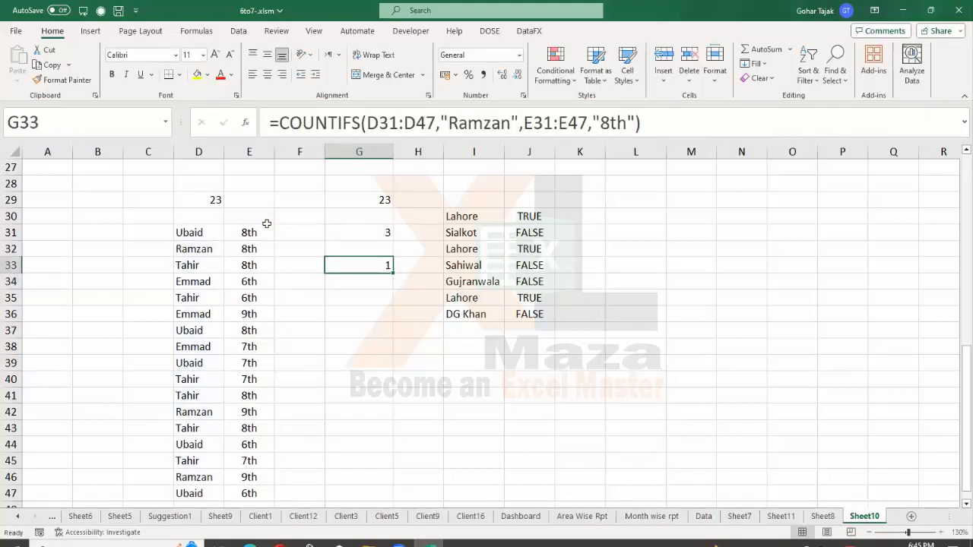
key("Up")
key("Up")
key("Down")
key("Down")
Review the sales table, the branch count tables and the random name and class list on the sheet.
scroll(618, 327, "up", 7)
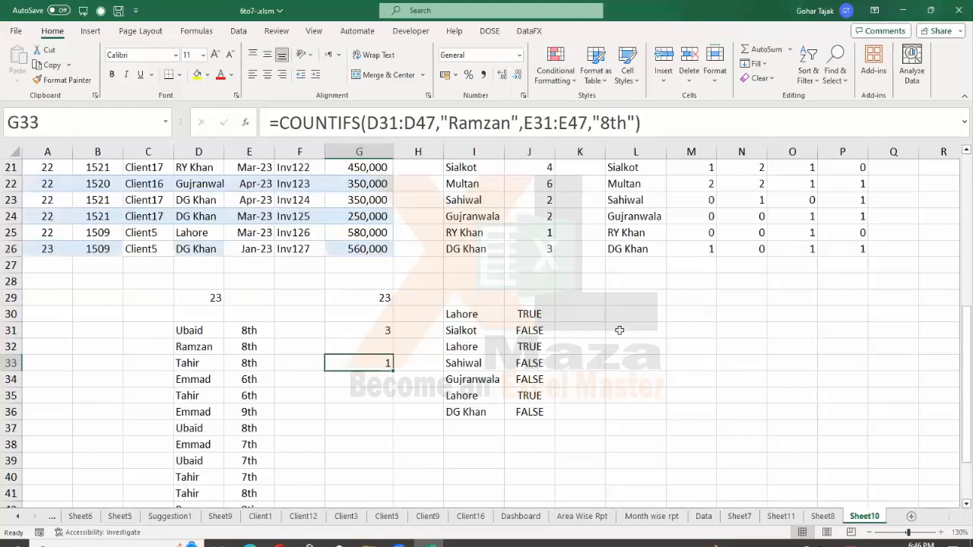
scroll(619, 330, "up", 2)
left_click(319, 297)
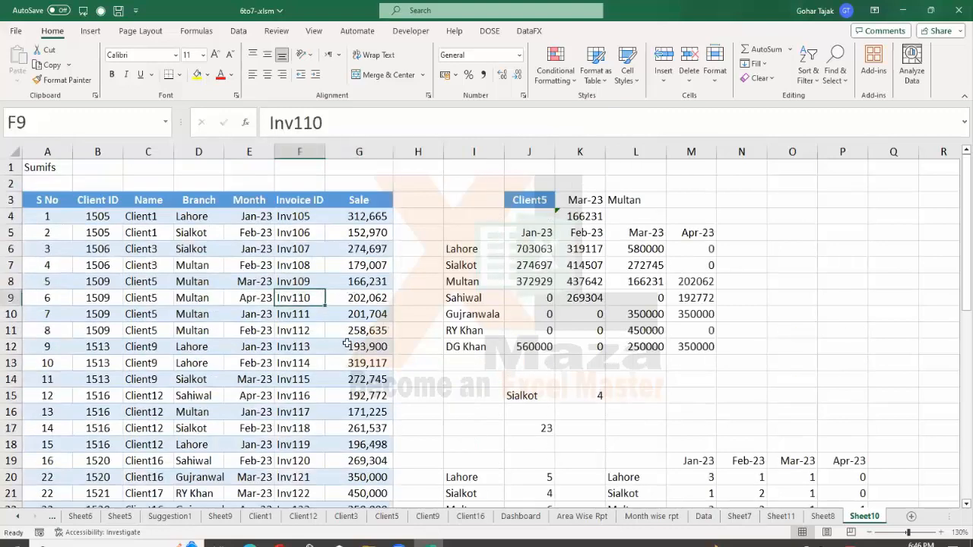
scroll(327, 287, "down", 10)
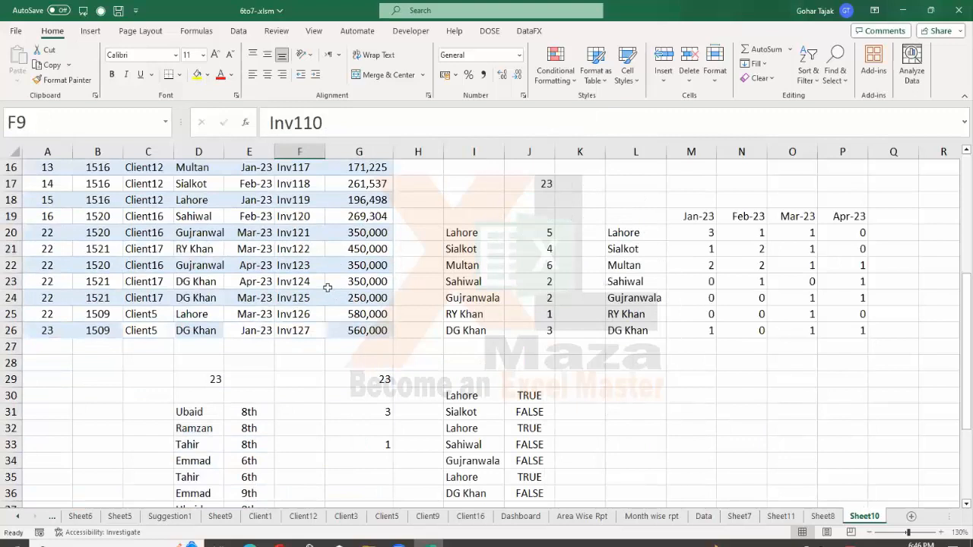
scroll(327, 287, "down", 1)
scroll(328, 287, "up", 4)
left_click(413, 325)
left_click(524, 315)
left_click(478, 340)
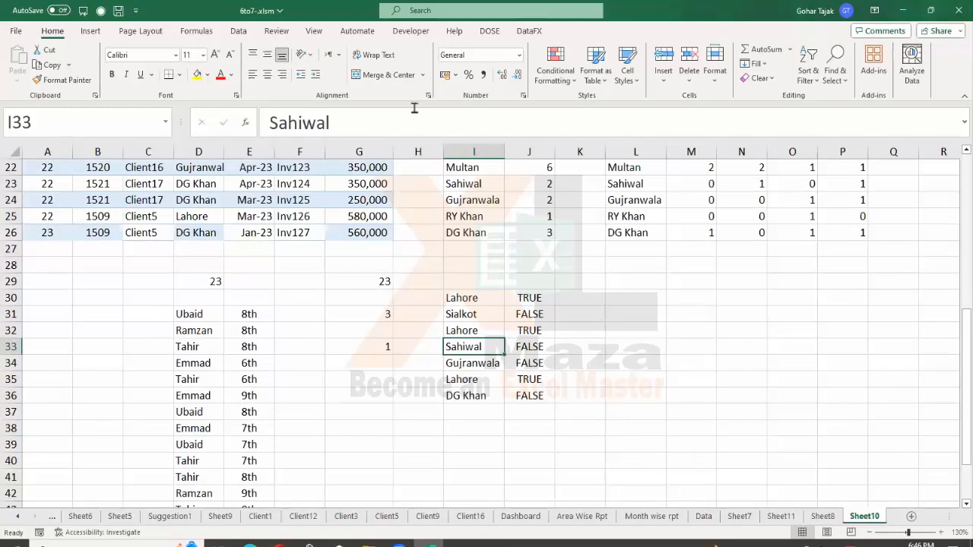
left_click(352, 361)
scroll(341, 343, "down", 3)
scroll(335, 330, "up", 3)
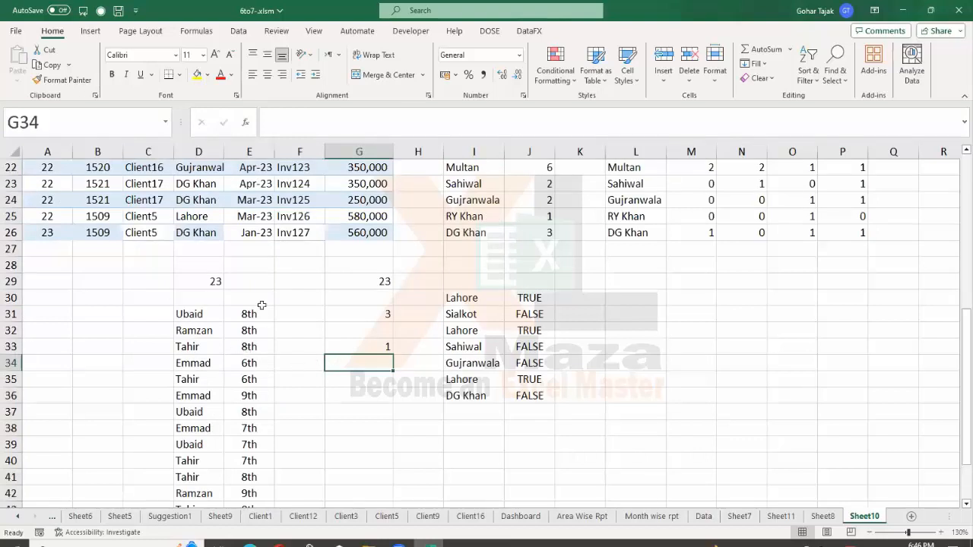
scroll(386, 364, "down", 2)
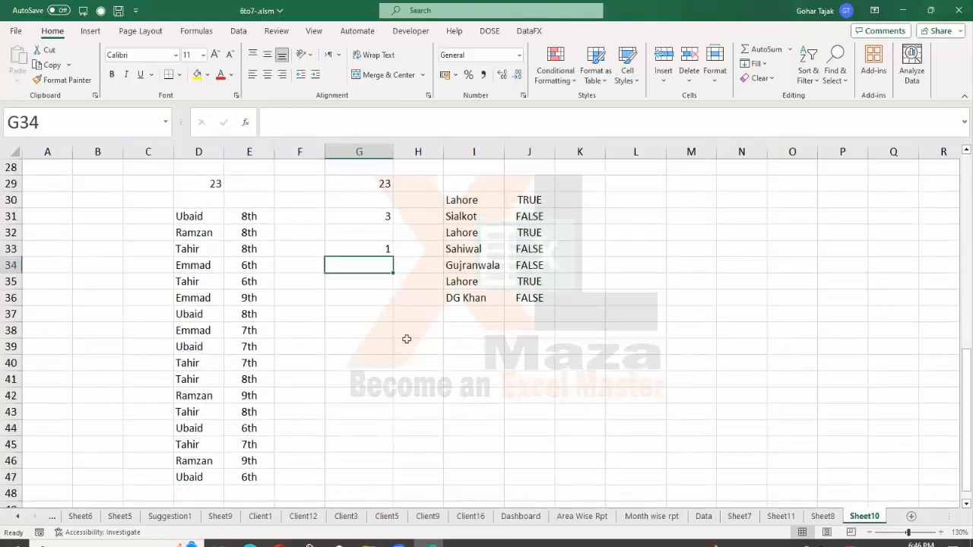
left_click(403, 342)
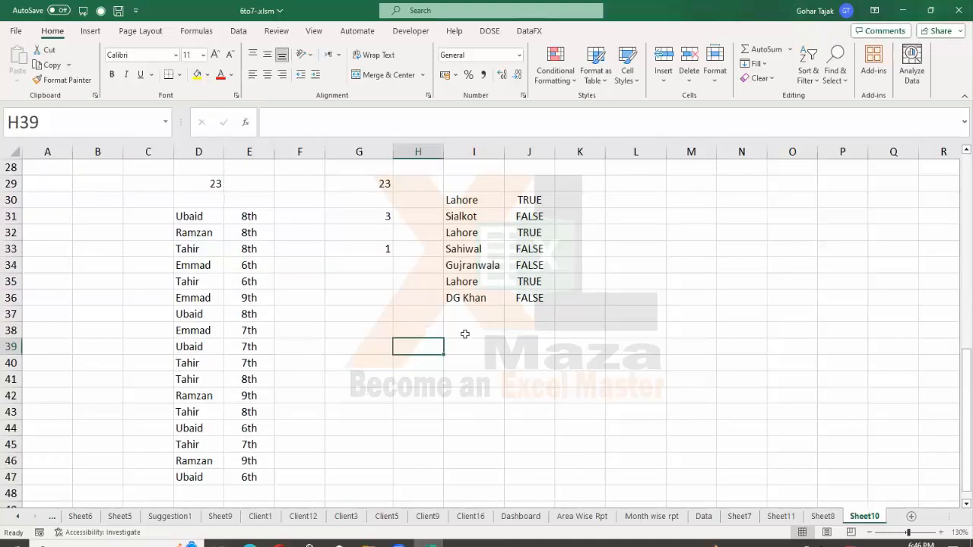
scroll(413, 314, "up", 3)
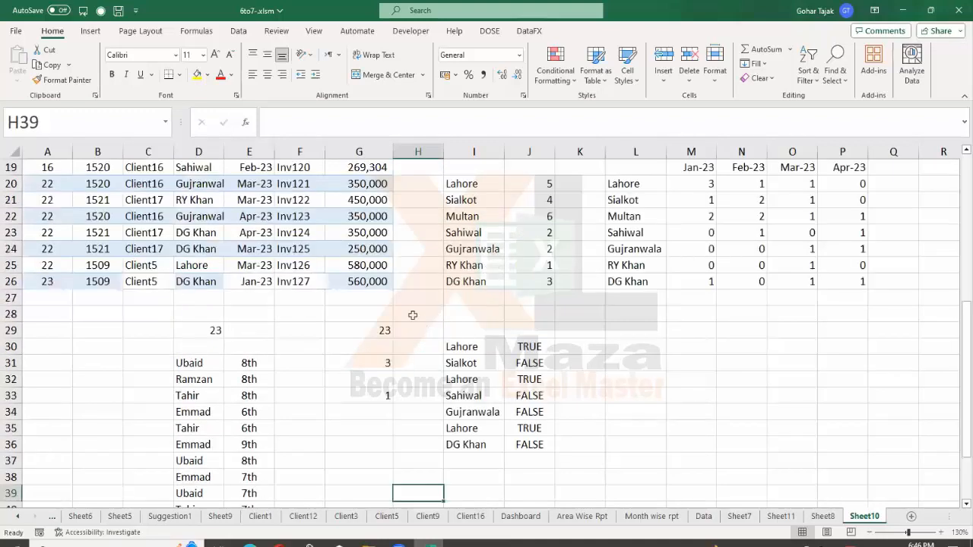
Start a COUNTIFS formula in F28 with the absolute range $D$31:$D$47 as the first criteria range and D28 as its criterion.
left_click(176, 311)
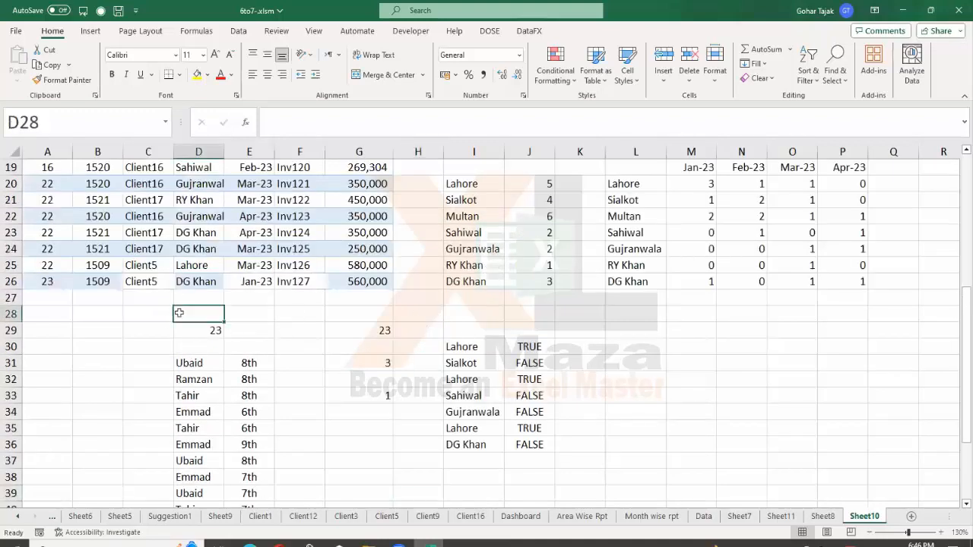
left_click(251, 315)
left_click(298, 316)
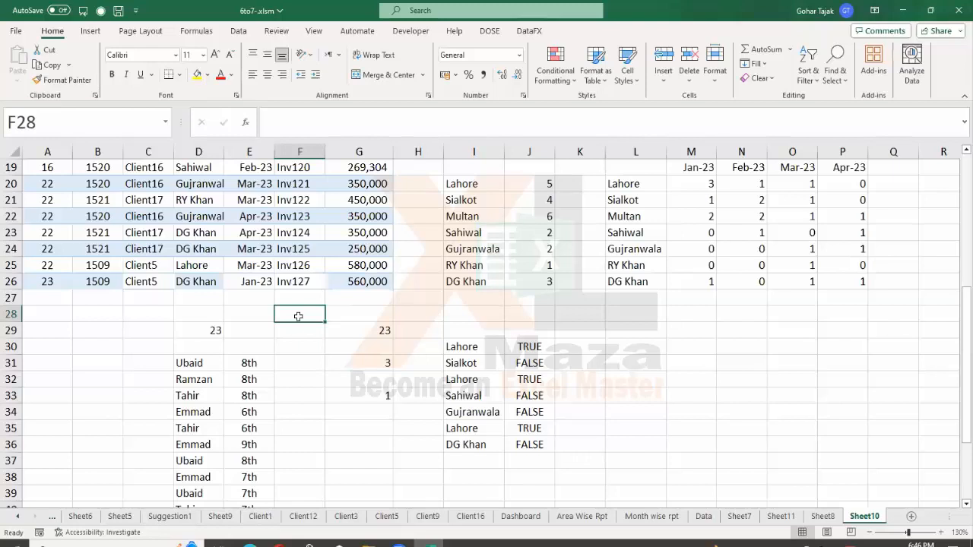
key("Left")
key("Left")
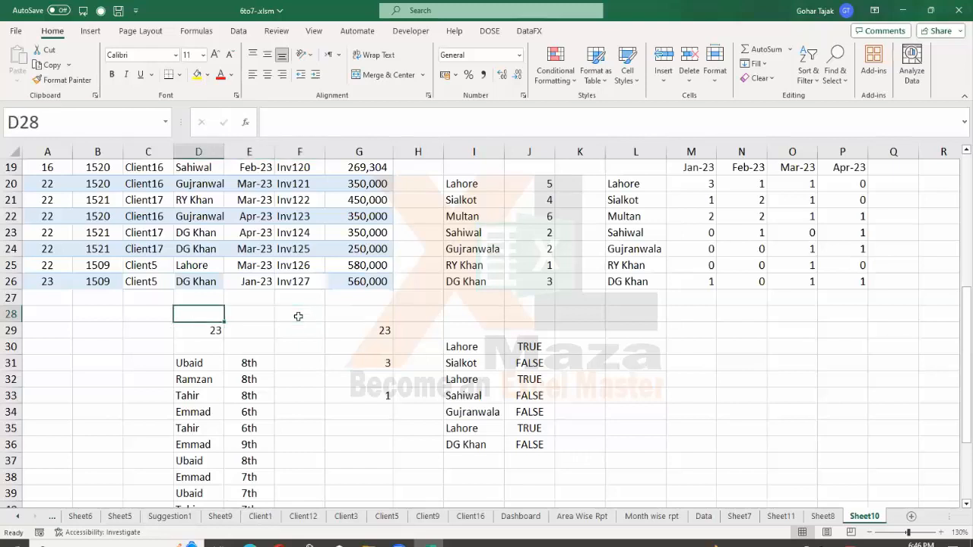
key("Right")
key("Right")
type("=counti")
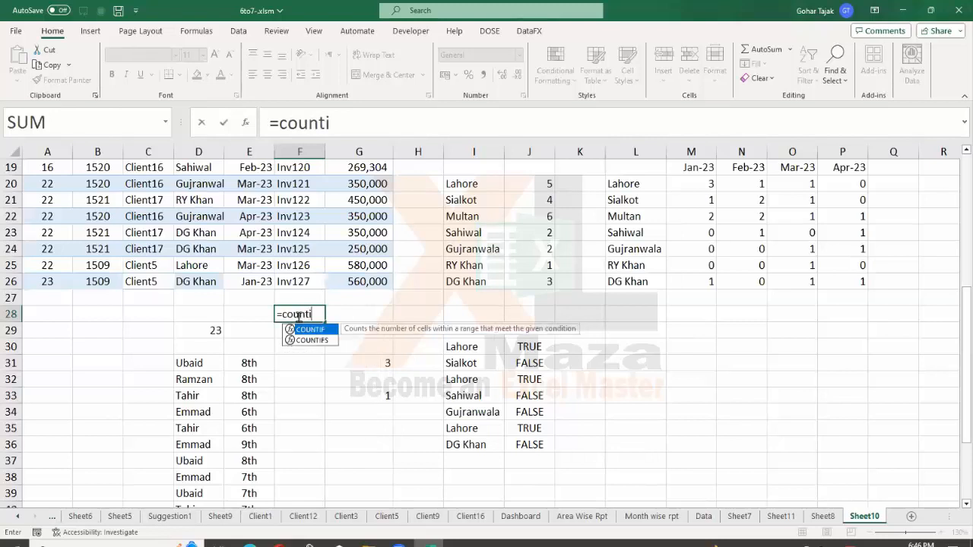
key("Down")
key("Tab")
key("Down")
key("Down")
key("Left")
key("Down")
key("Left")
key("ctrl+shift+Down")
key("F4")
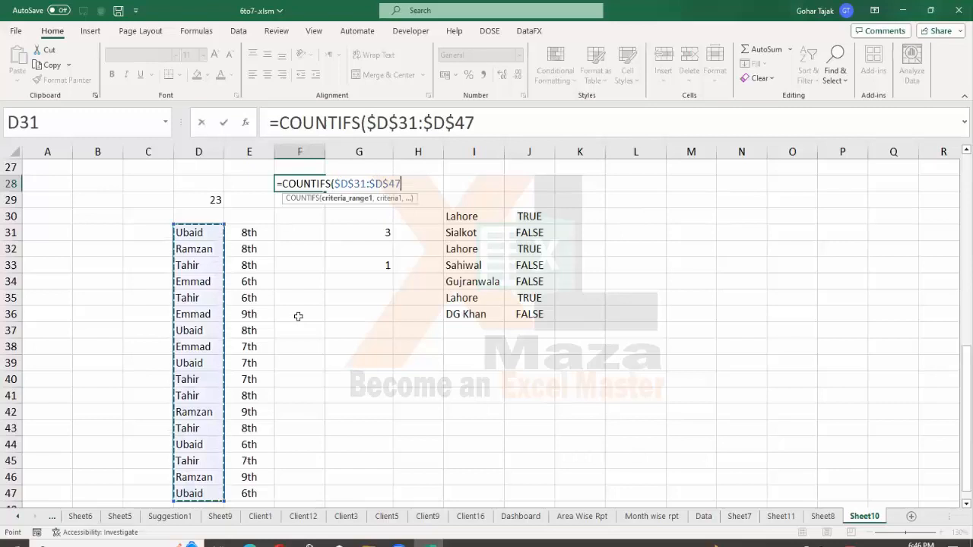
type(",")
key("Left")
key("Left")
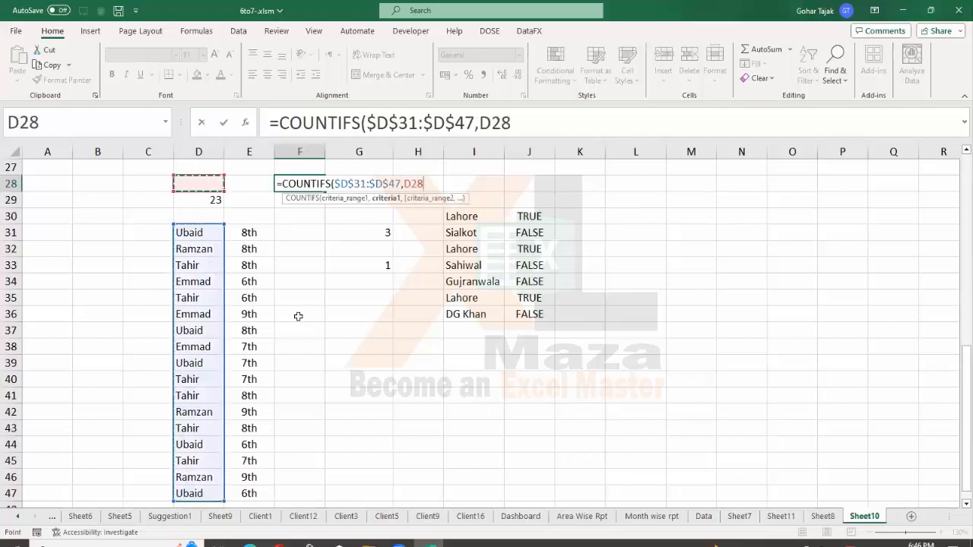
Add the absolute range $E$31:$E$47 with E28 as its criterion to the COUNTIFS formula in F28 and enter it.
type(",")
key("Left")
key("Down")
key("Down")
key("Down")
key("ctrl+shift+Down")
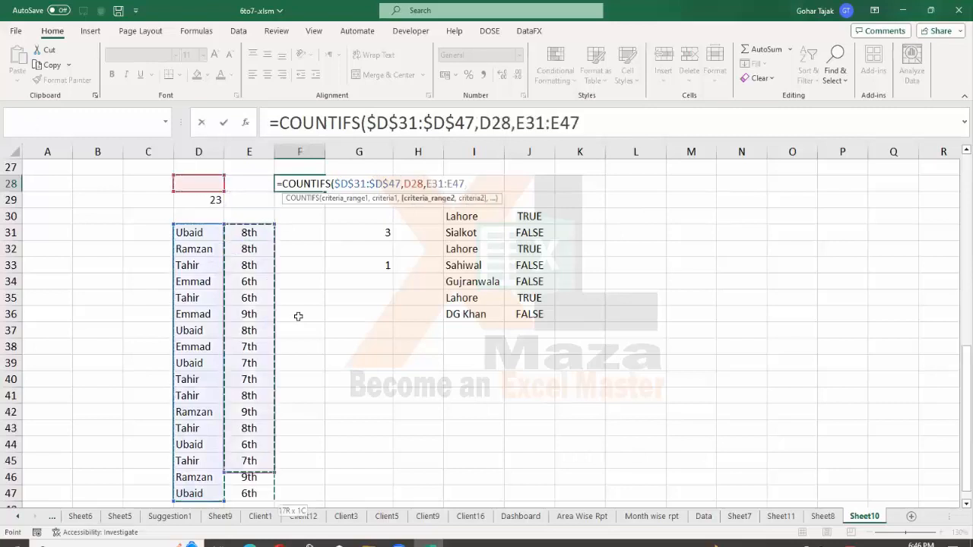
key("F4")
type(",")
key("Left")
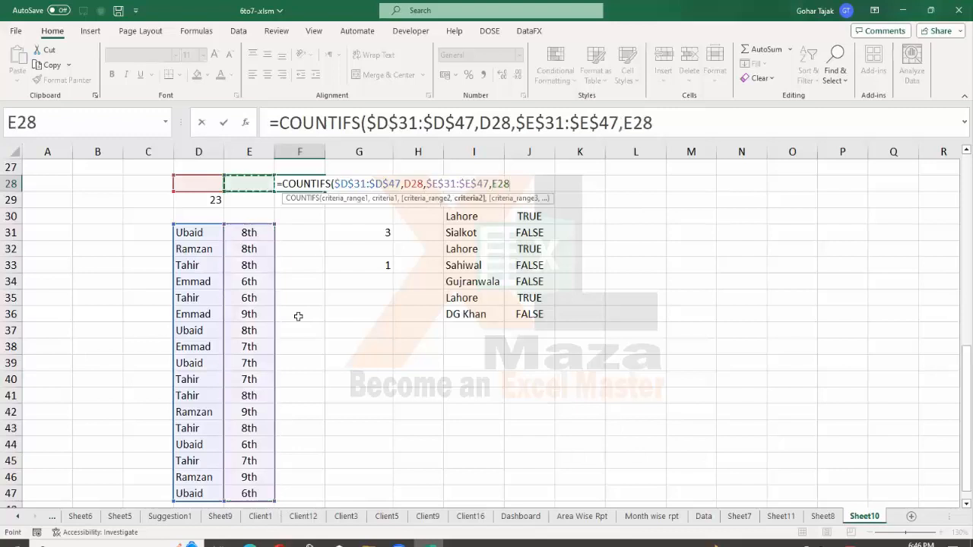
key("Return")
Enter the third of the four CHOOSE names in D28 and the class 7th in E28 as the COUNTIFS criteria.
key("Up")
key("Up")
key("Up")
key("Up")
key("Up")
key("Up")
key("Up")
key("Up")
key("Down")
key("Down")
key("Down")
key("Down")
key("Down")
key("Down")
key("Down")
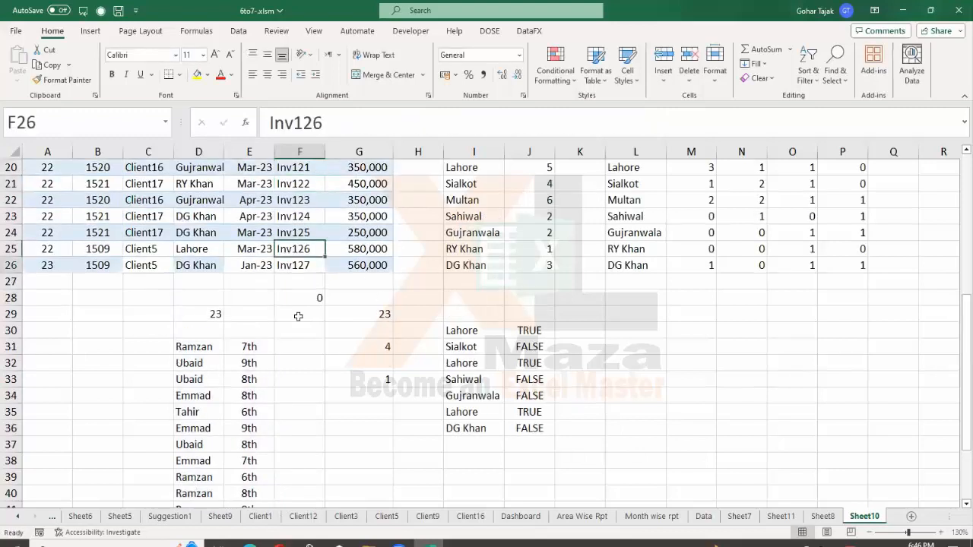
key("Left")
key("Left")
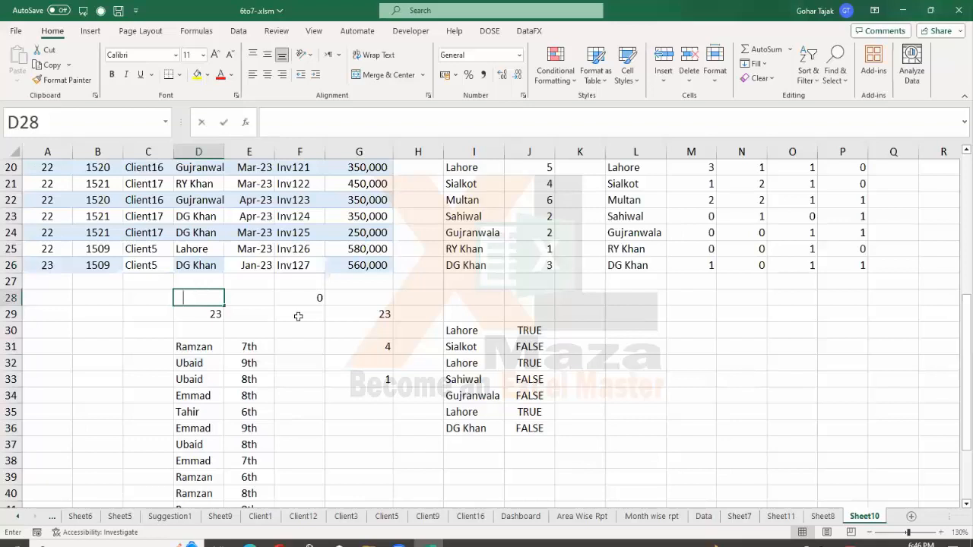
type("Ubaid")
key("Tab")
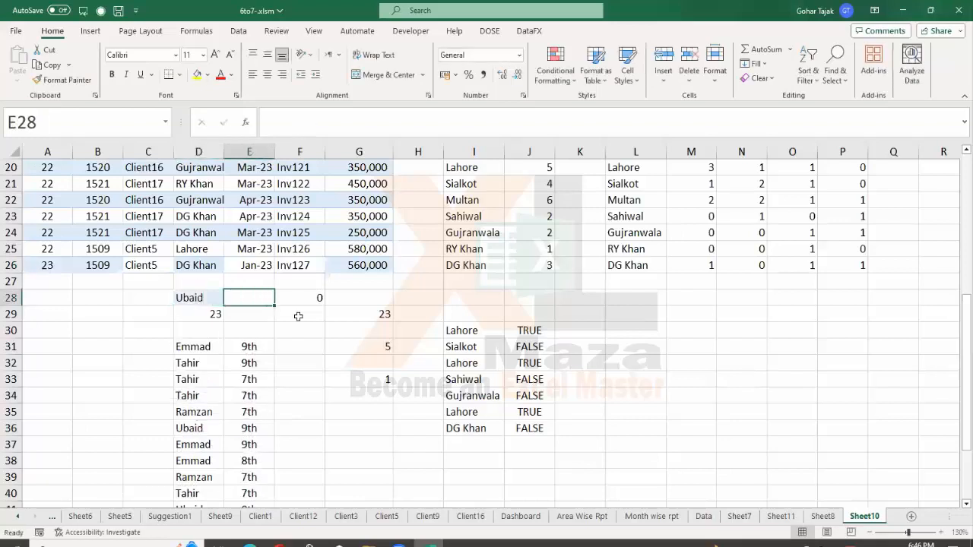
type("7th")
key("Tab")
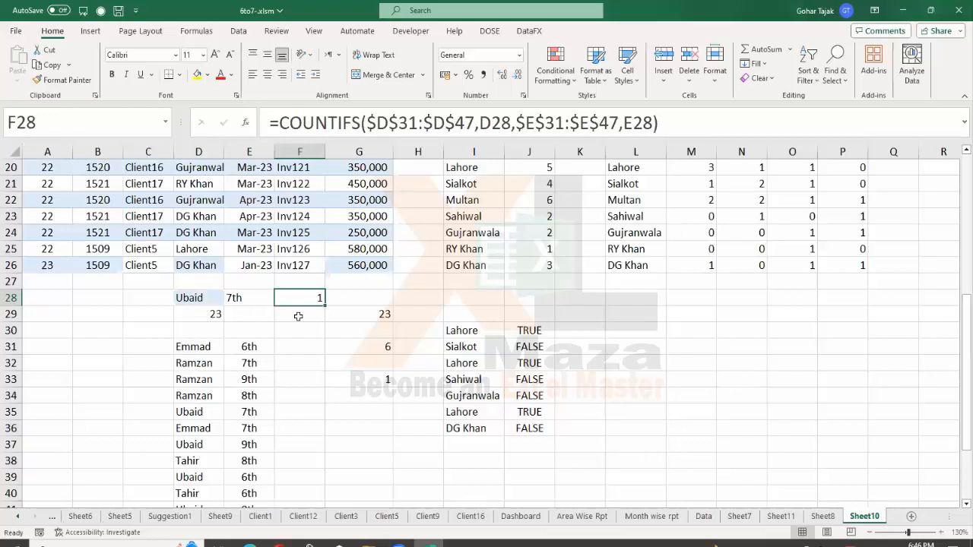
Check the names and classes from row 31 down against the criteria in D28 and E28.
key("Down")
key("Down")
key("Down")
key("Down")
key("Down")
key("Down")
key("Down")
key("Down")
key("Down")
key("Left")
key("Up")
key("Up")
key("Left")
key("Down")
key("Down")
key("Down")
key("Down")
key("Down")
key("Down")
key("Down")
key("Down")
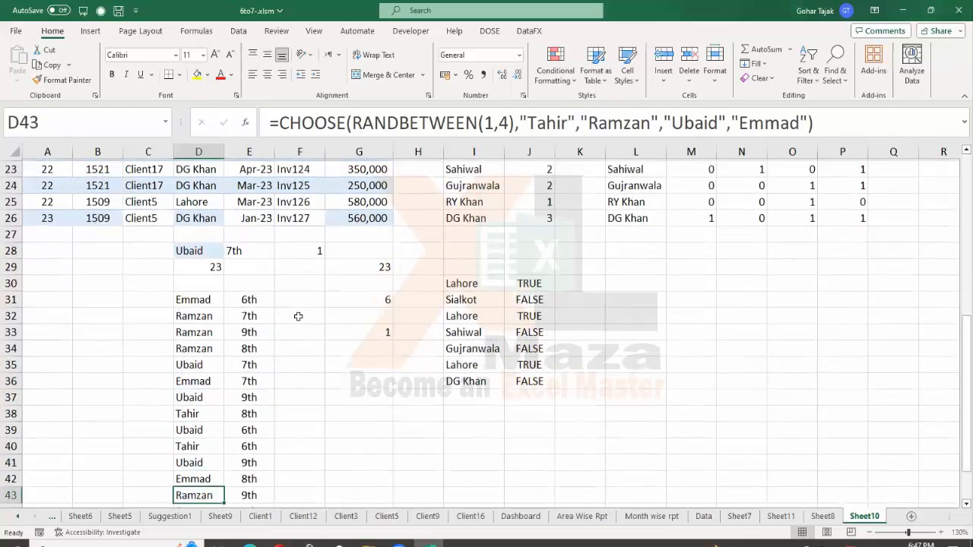
key("Down")
key("Down")
Replace the random name and class formulas in D31:E47 with their static values.
key("Up")
key("Up")
key("Up")
key("Up")
key("Up")
key("Up")
key("Up")
key("Up")
key("Up")
key("Up")
key("Up")
key("Up")
key("Up")
key("Up")
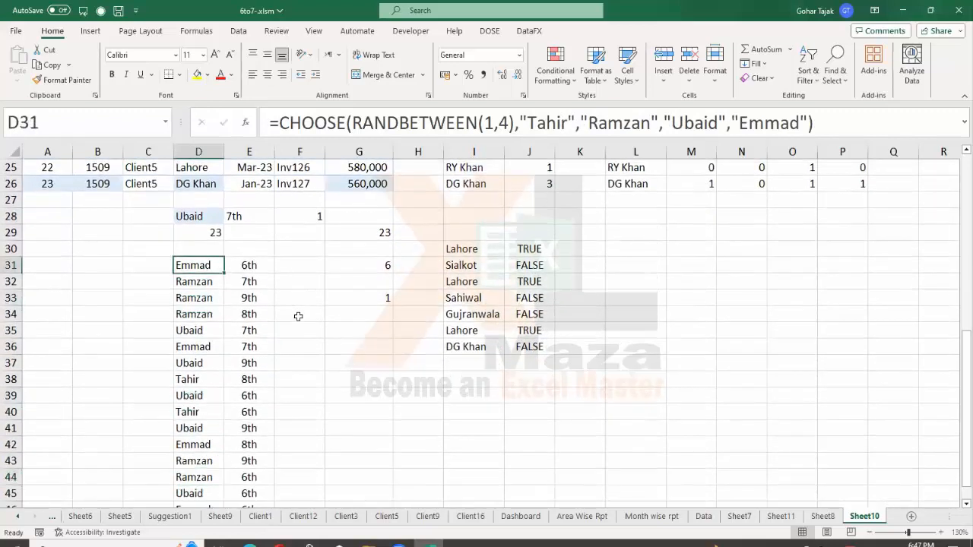
key("shift+Right")
key("ctrl+shift+Down")
key("ctrl+c")
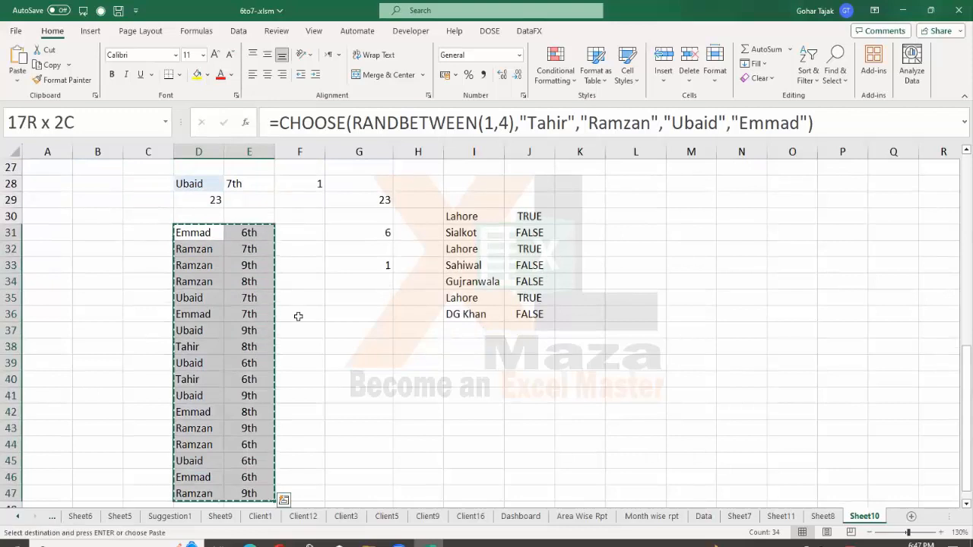
key("ctrl+alt+v")
key("v")
key("Return")
Clear the copy selection and examine the COUNTIFS formula in F28 together with its criteria cells D28 and E28.
key("Up")
key("Up")
key("Up")
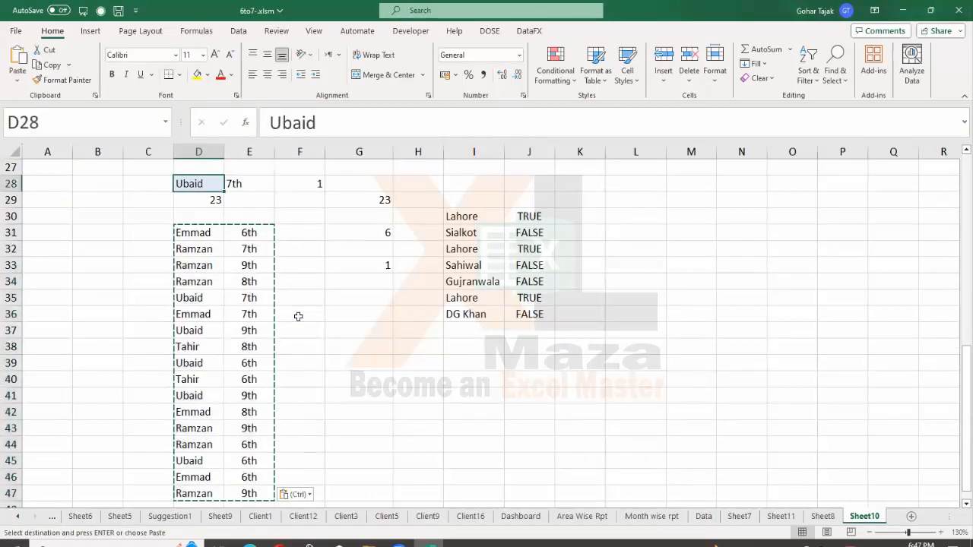
key("Up")
key("Up")
key("Up")
key("Up")
key("Down")
key("Down")
key("Down")
key("Down")
key("Right")
key("Right")
key("Left")
key("Left")
key("Escape")
key("Right")
key("Right")
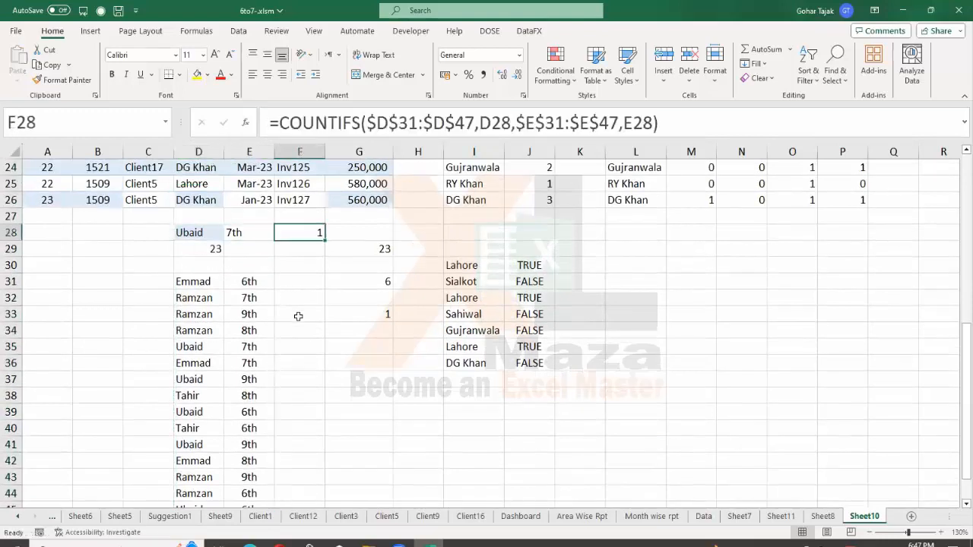
Change the name criterion in D28 to the first of the four CHOOSE names.
key("Left")
key("Left")
type("tahir")
key("Return")
key("Up")
Look through the static name and class list for rows matching the new name in D28 and class 7th.
key("Down")
key("Down")
key("Down")
key("Down")
key("Down")
key("Down")
key("Down")
key("Up")
key("Up")
key("Right")
key("Down")
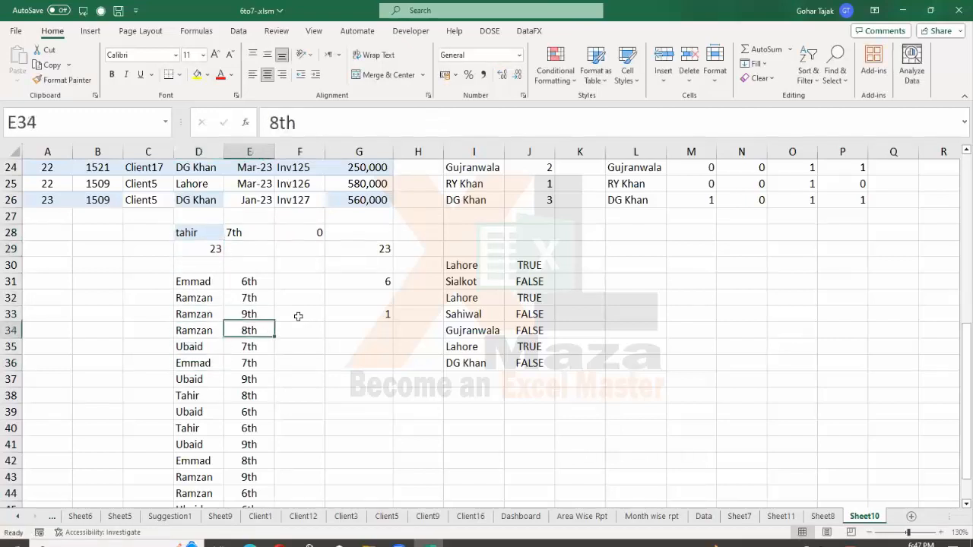
key("Down")
key("Down")
key("Down")
key("Down")
key("Down")
key("Down")
key("Down")
key("Down")
key("Down")
key("Down")
key("Down")
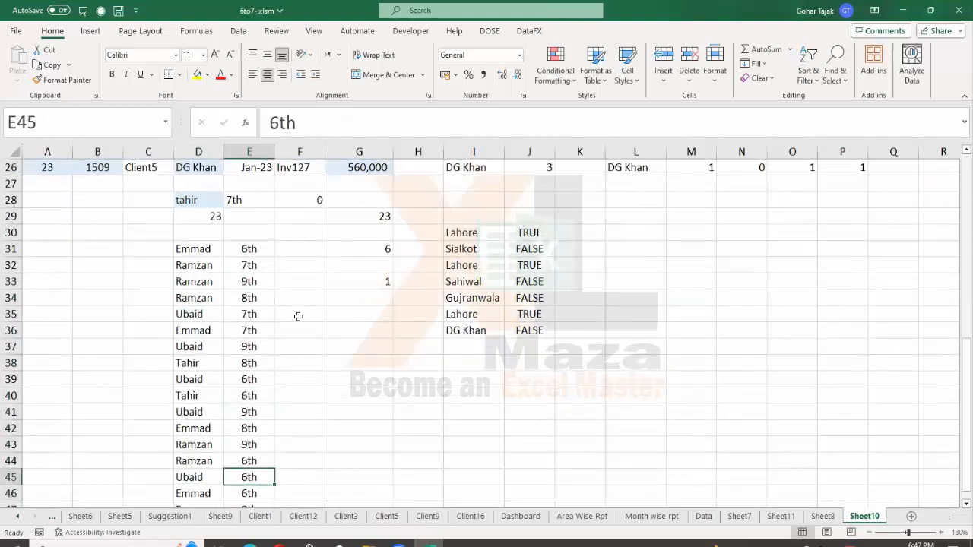
Scan the class column of the name and class list again for class 7th matches against the E28 criterion.
key("Up")
key("Up")
key("Up")
key("Up")
key("Up")
key("Up")
key("Up")
key("Up")
key("Up")
key("Up")
key("Up")
key("Up")
key("Up")
key("Down")
key("Down")
key("Down")
key("Down")
key("Down")
key("Down")
key("Down")
key("Down")
key("Down")
key("Down")
key("Down")
key("Down")
key("Up")
key("Up")
key("Up")
key("Up")
key("Up")
key("Up")
key("Up")
key("Up")
key("Up")
key("Up")
key("Up")
key("Up")
key("Up")
key("Up")
key("Up")
key("Up")
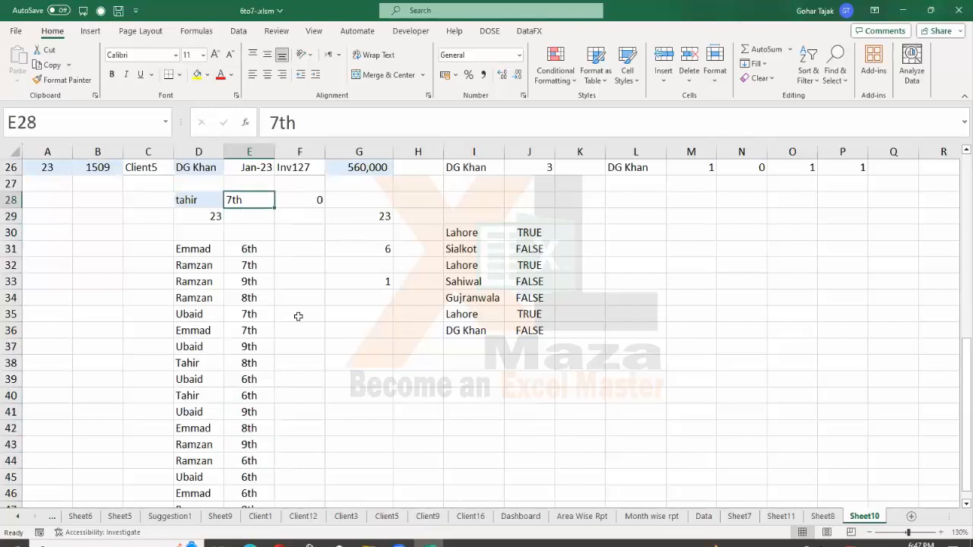
Change the class criterion in E28 to 8th.
key("F2")
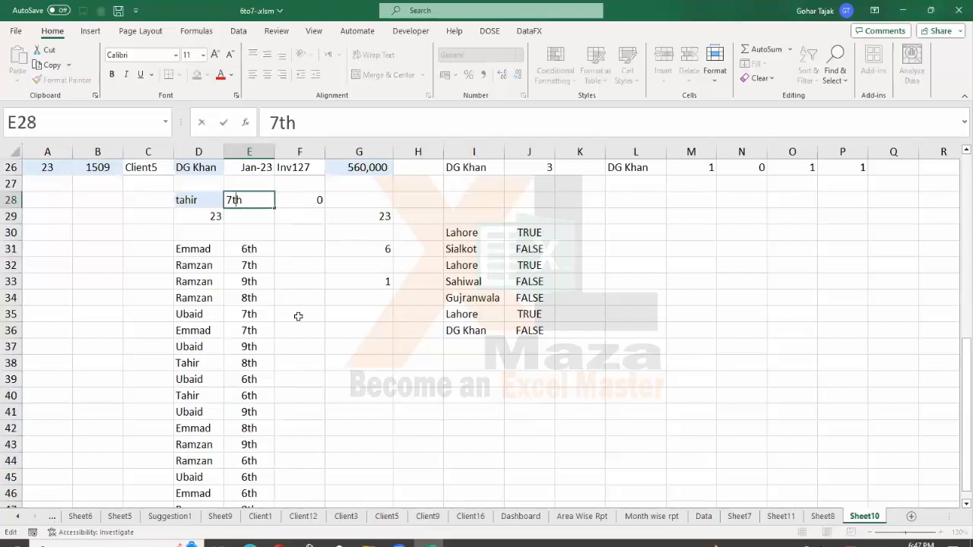
key("Home")
key("Delete")
type("8")
key("Tab")
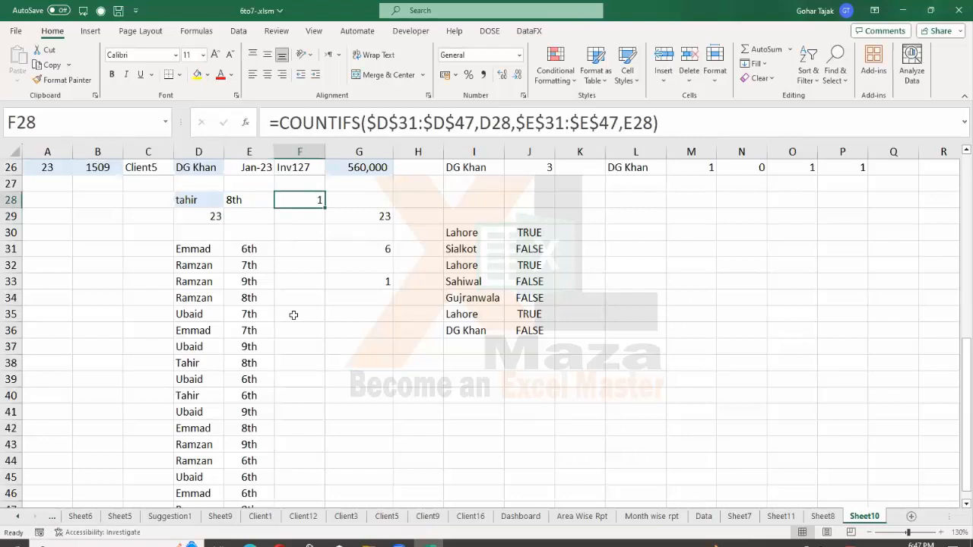
Set the class criterion in E28 to 6th.
key("Left")
key("F2")
key("Home")
key("Delete")
type("6")
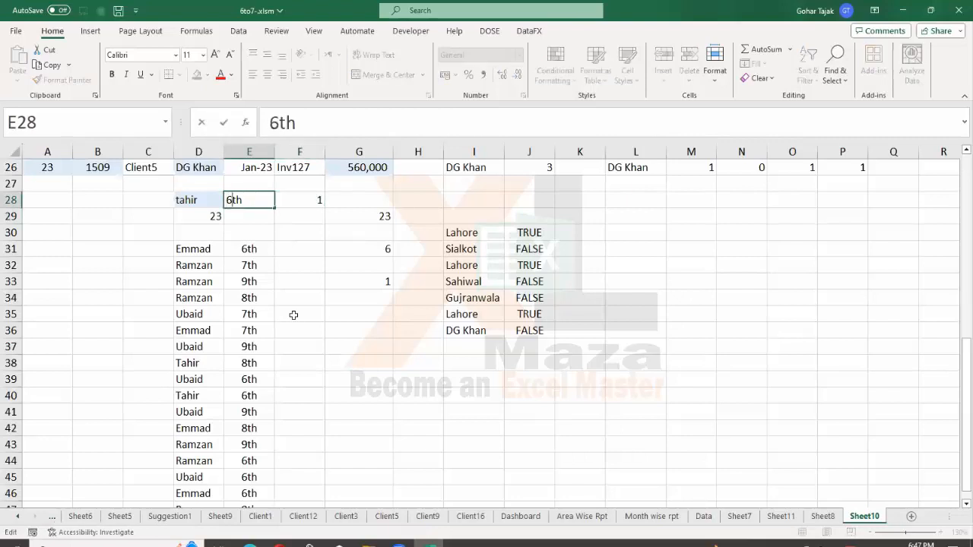
key("Return")
Look through the list for the row matching the D28 name and class 6th, and compare it with the COUNTIFS in F28.
key("Down")
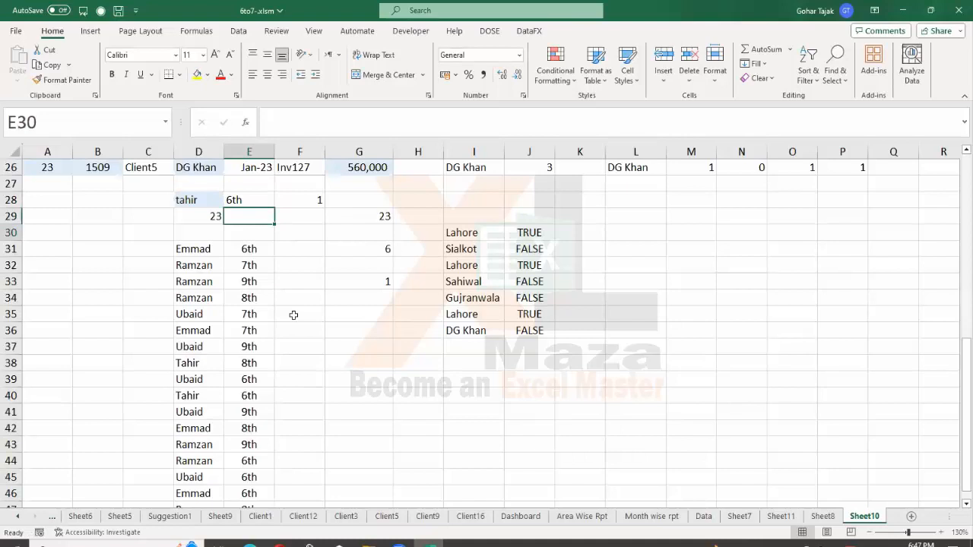
key("Down")
key("Down")
key("Down")
key("Down")
key("Down")
key("Down")
key("Down")
key("Down")
key("Down")
key("Down")
key("Down")
key("Left")
key("Up")
key("shift+Right")
key("Up")
key("Up")
key("Up")
key("Up")
key("Up")
key("Up")
key("Up")
key("Up")
key("Up")
key("Up")
key("Up")
key("Up")
key("Right")
key("Right")
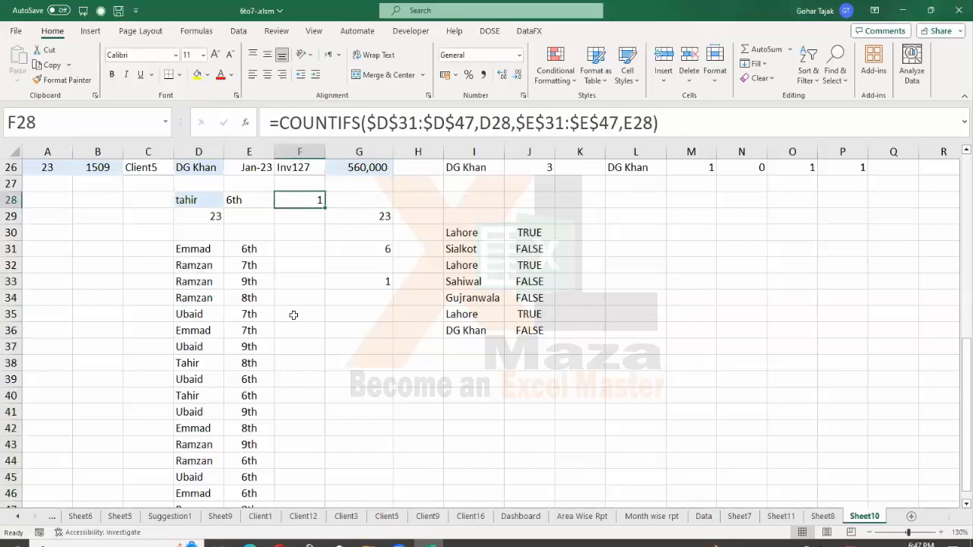
scroll(447, 362, "up", 8)
scroll(447, 362, "down", 5)
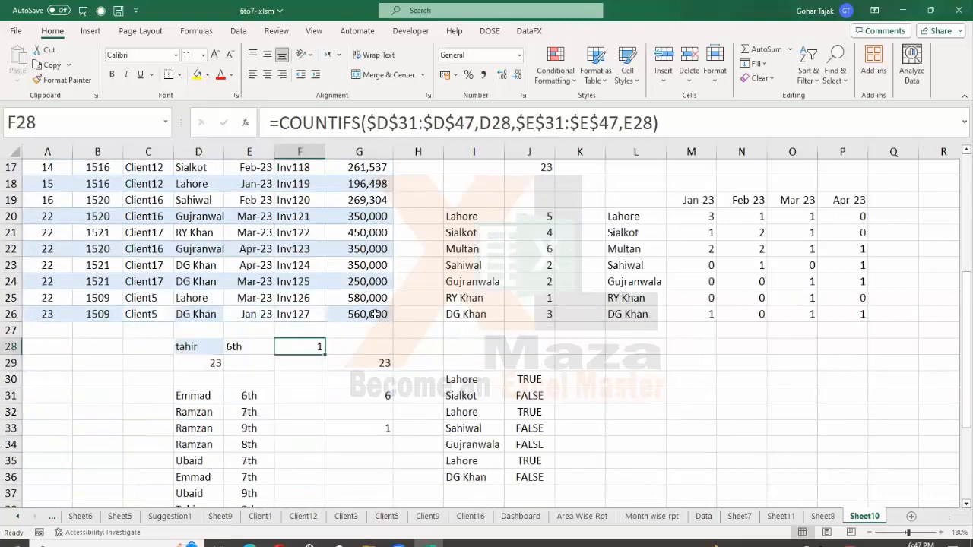
left_click(376, 314)
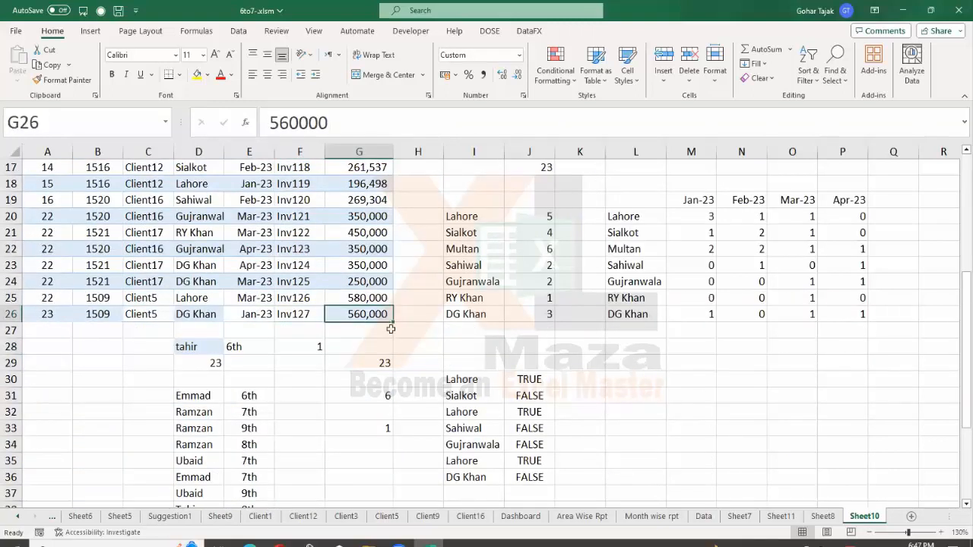
scroll(383, 381, "down", 3)
left_click(382, 380)
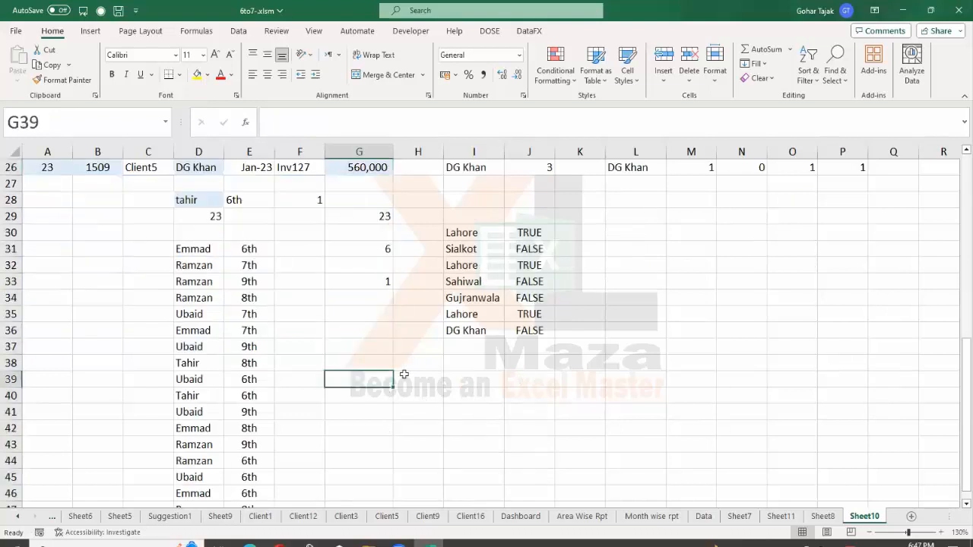
Switch to Sheet8 and enter the note "numeric+text" in C7 beside counta.
key("ctrl+Page_Up")
key("Down")
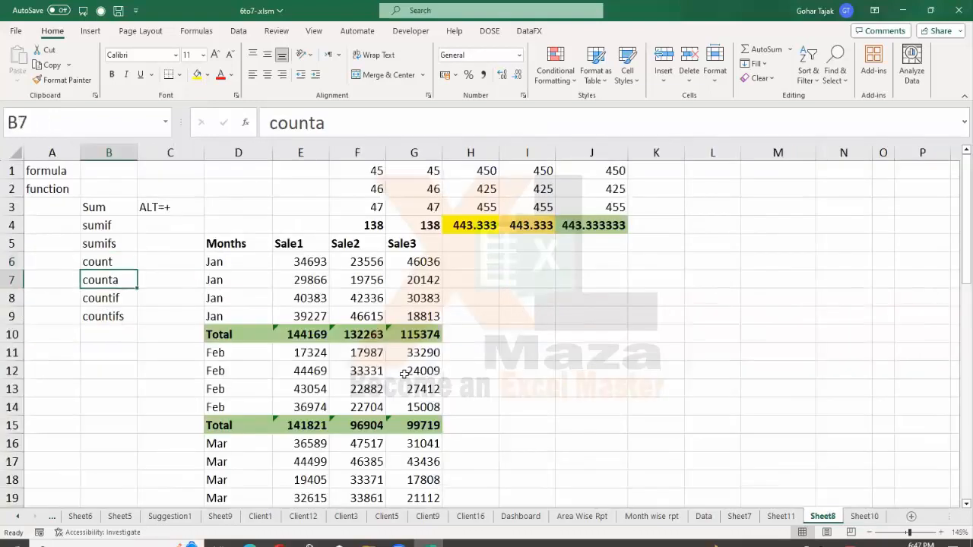
key("Right")
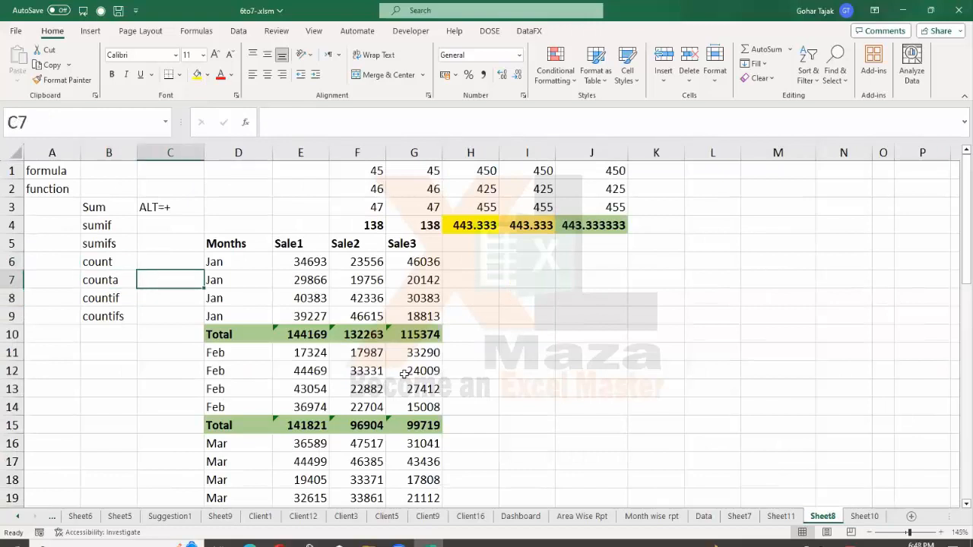
key("Up")
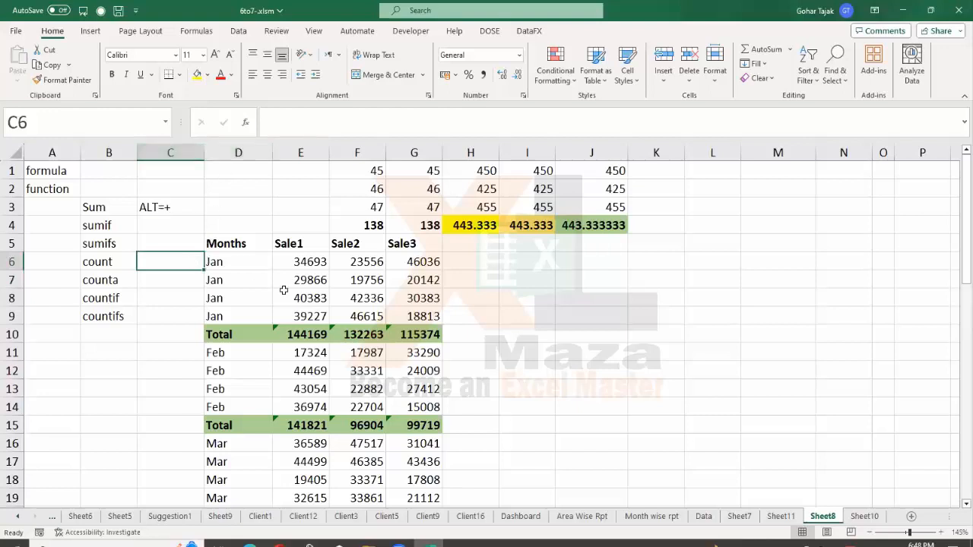
left_click(152, 280)
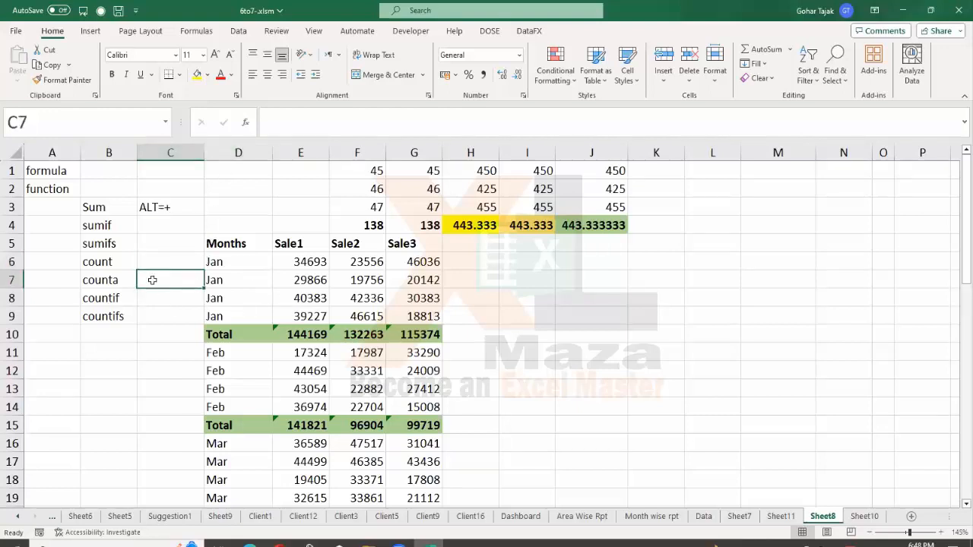
type("numeric")
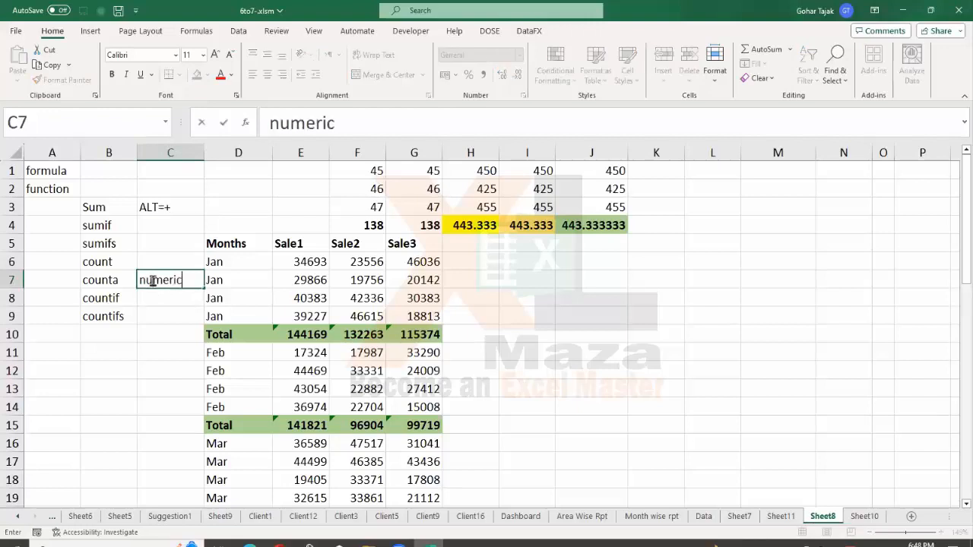
type("+text")
key("Up")
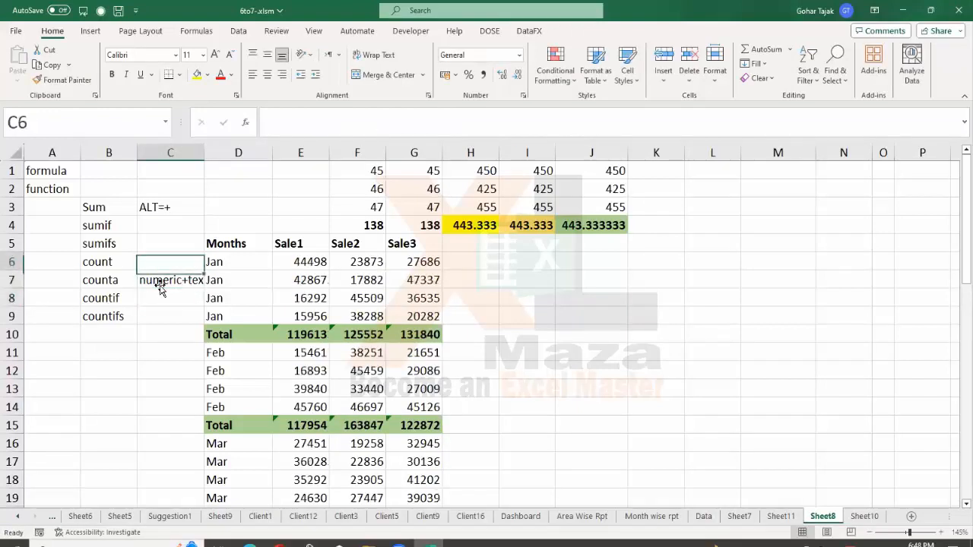
Enter the note "numeric" in C6 beside count and fit column C to its contents.
type("numer")
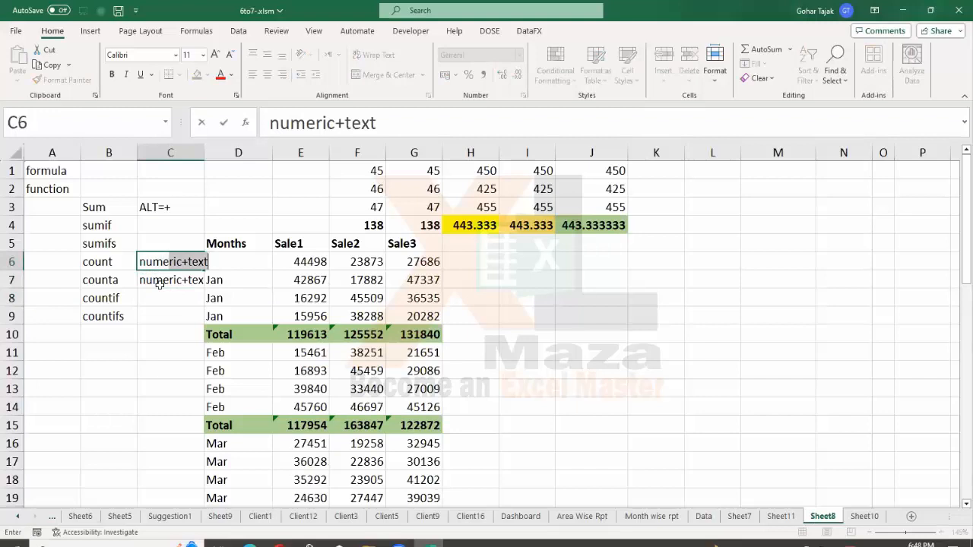
type("ic")
key("BackSpace")
key("BackSpace")
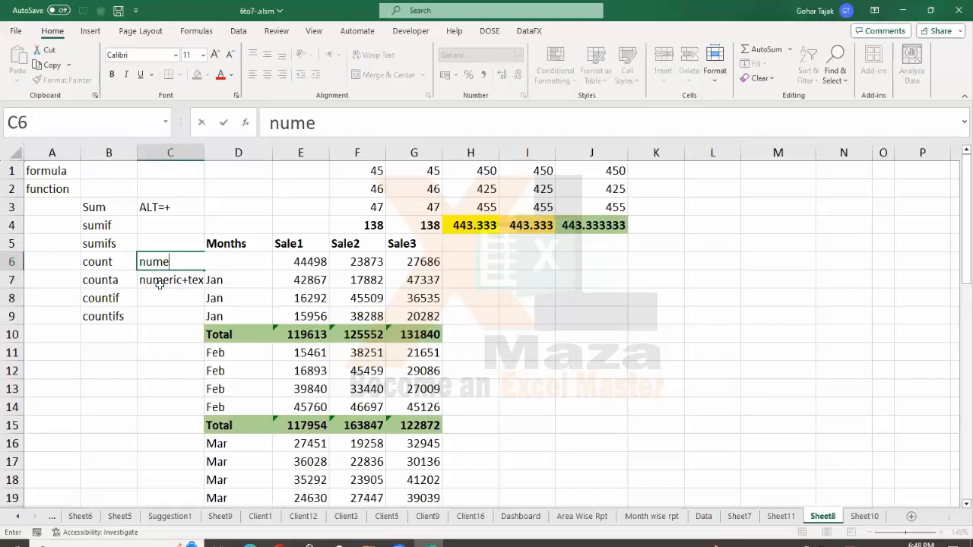
type("ric+")
key("BackSpace")
key("BackSpace")
key("Return")
double_click(205, 152)
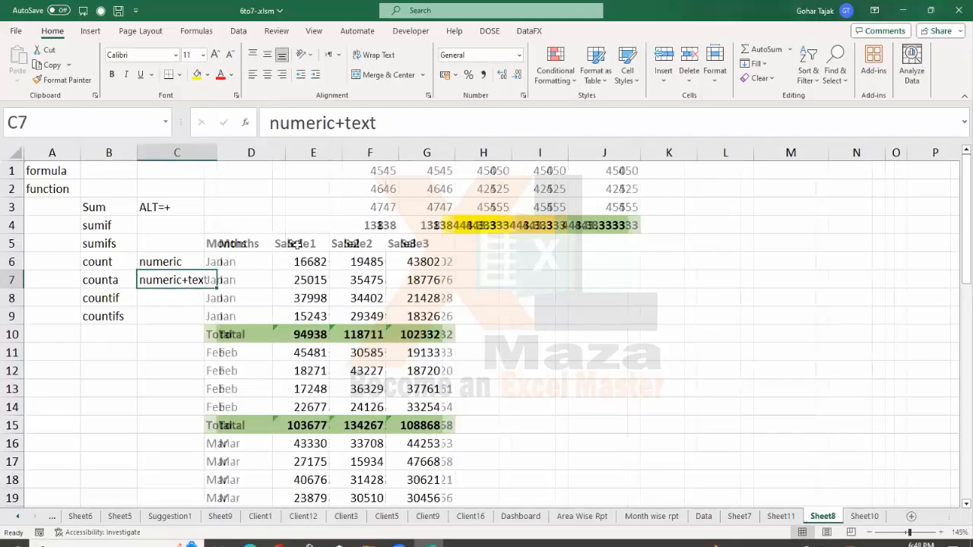
Enter "single creteria" in C8 beside countif and fill it down to C9.
key("Return")
type("singlr")
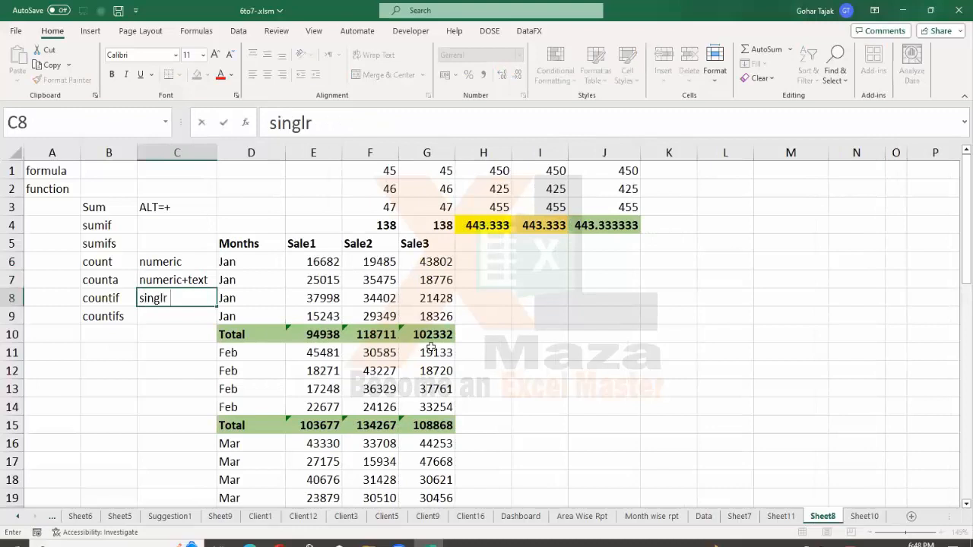
key("BackSpace")
type("e creteria")
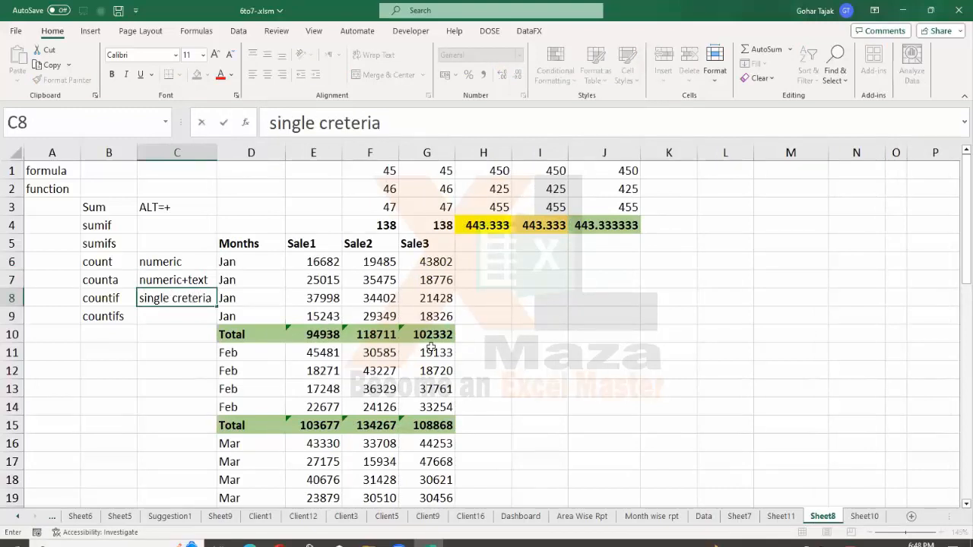
key("Return")
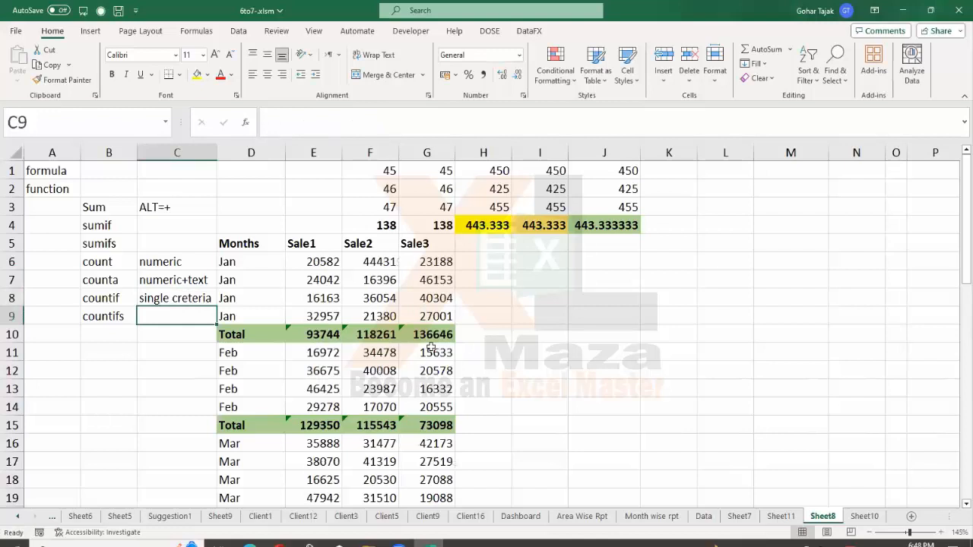
key("ctrl+d")
Spell-check C8:C9 and correct "creteria" to "criteria" in both cells.
key("shift+Up")
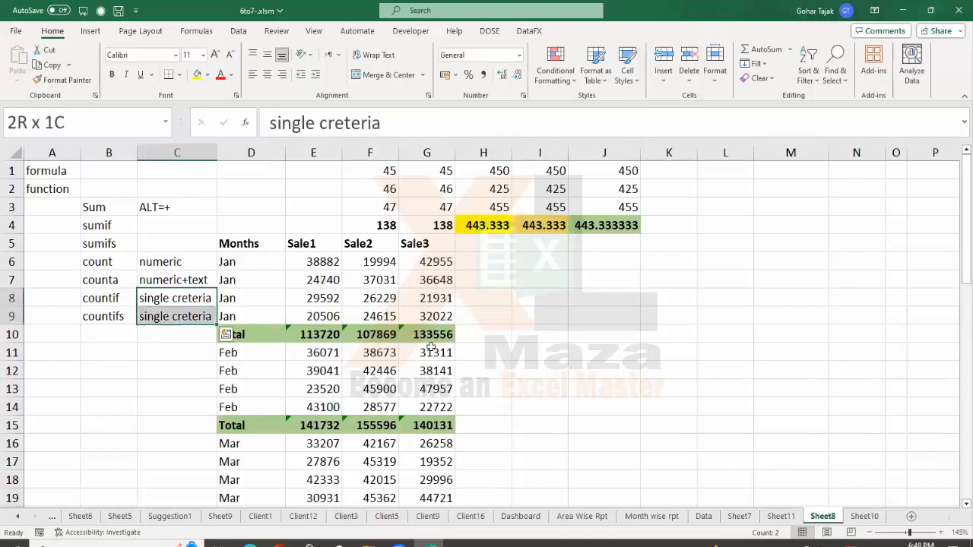
key("F7")
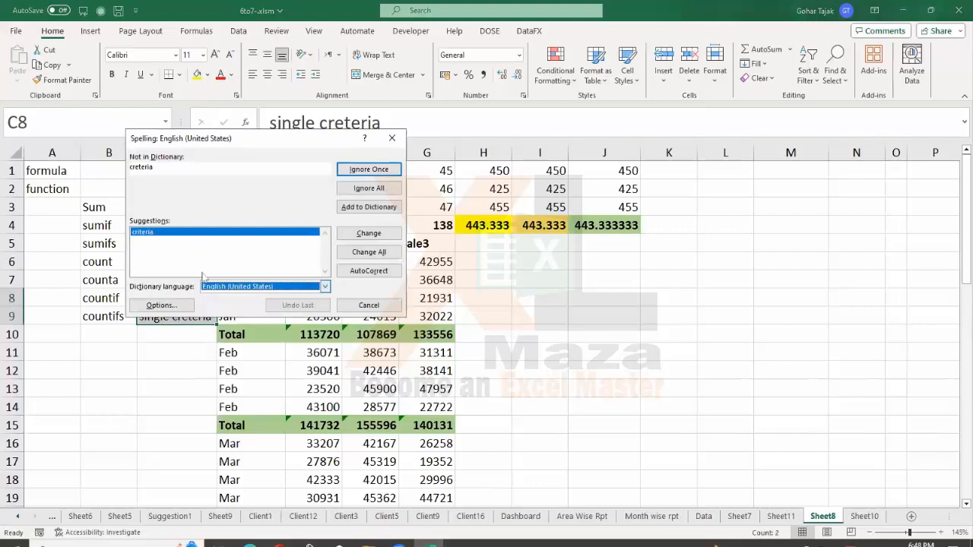
left_click_drag(202, 144, 328, 146)
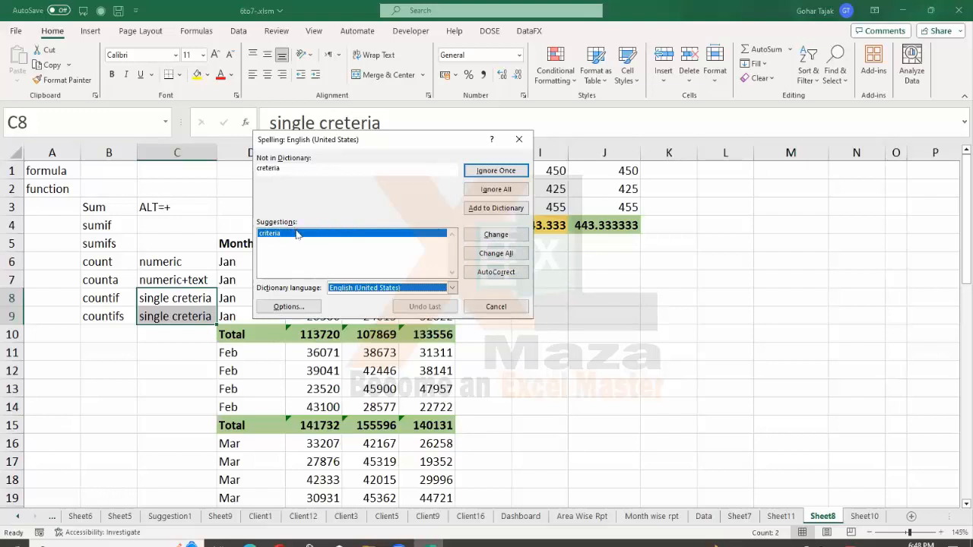
left_click(494, 236)
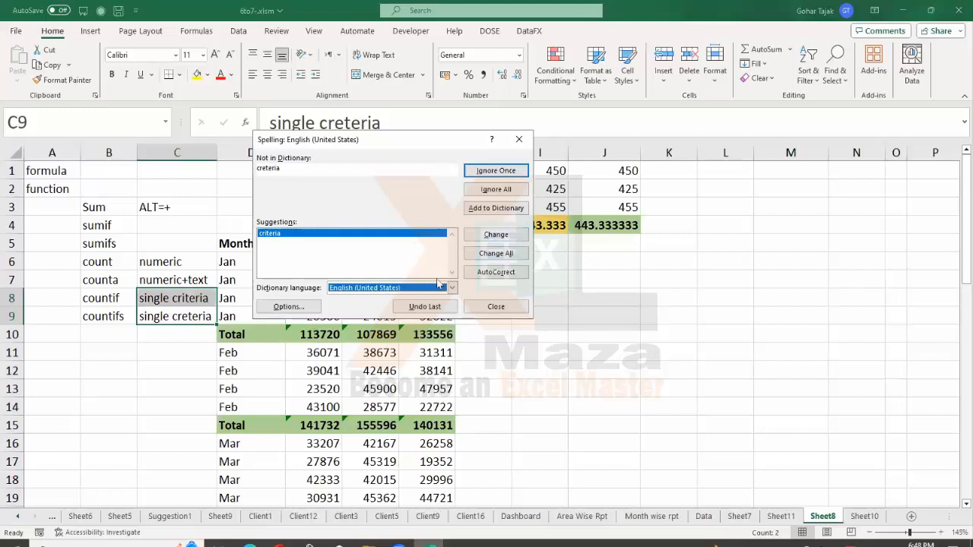
left_click(495, 235)
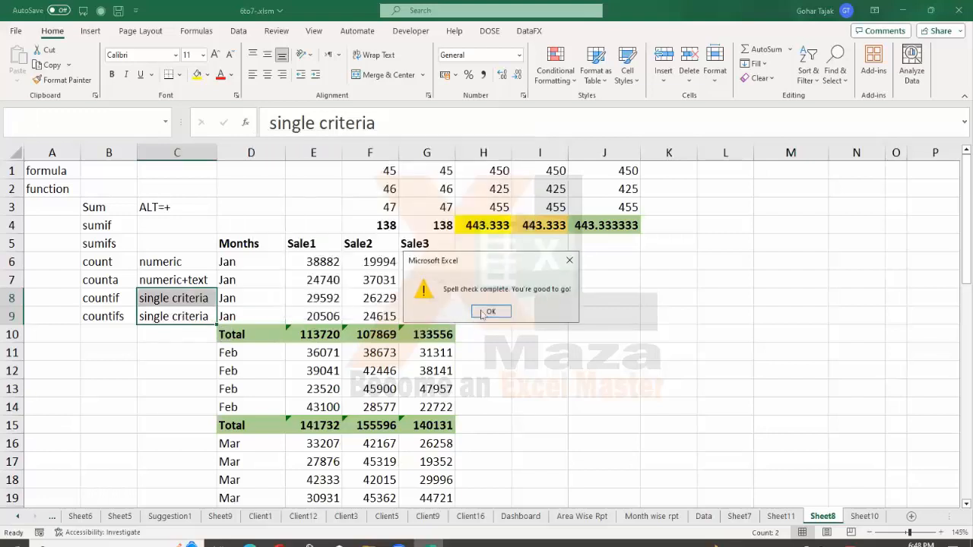
left_click(486, 311)
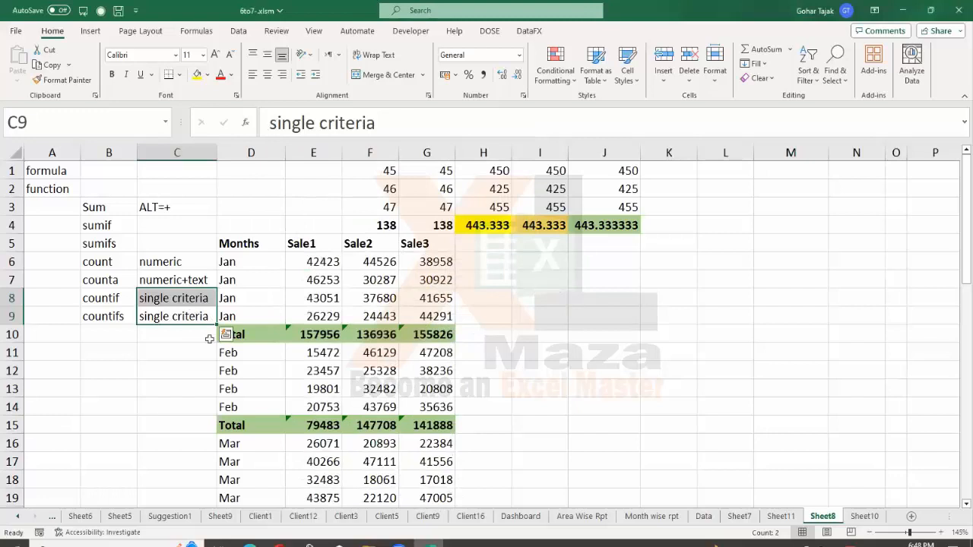
Change the countifs note in C9 to "Multiple criteria".
left_click(156, 299)
double_click(164, 319)
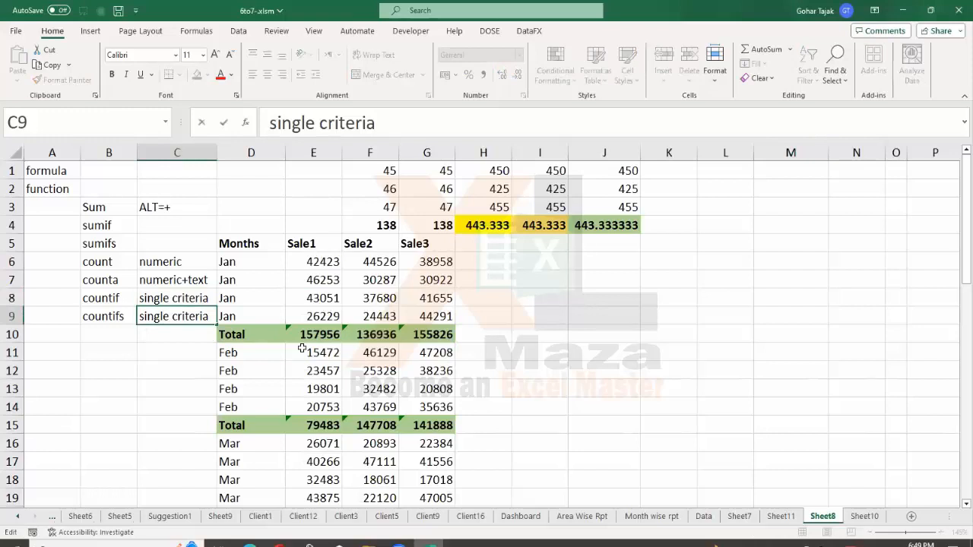
key("BackSpace")
key("BackSpace")
key("BackSpace")
key("BackSpace")
key("BackSpace")
key("BackSpace")
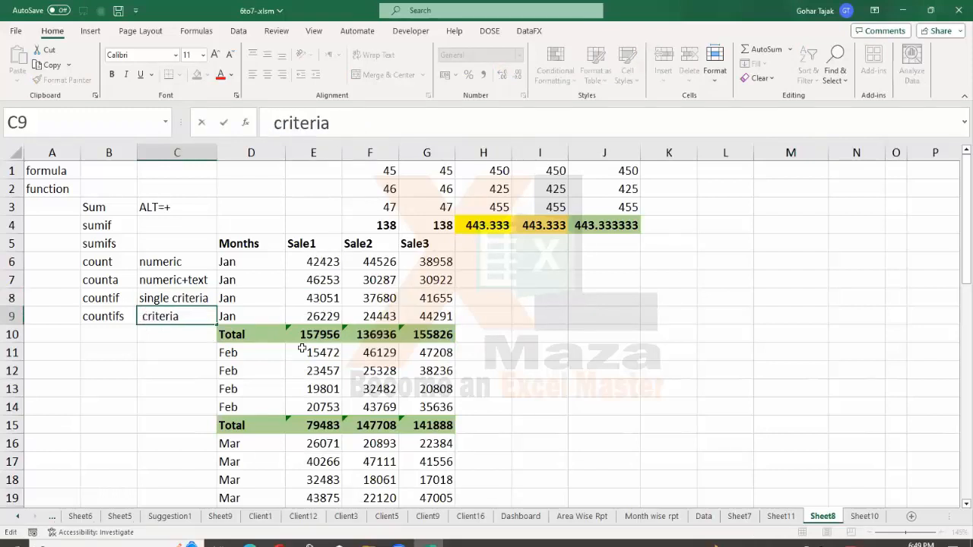
type("Multiple")
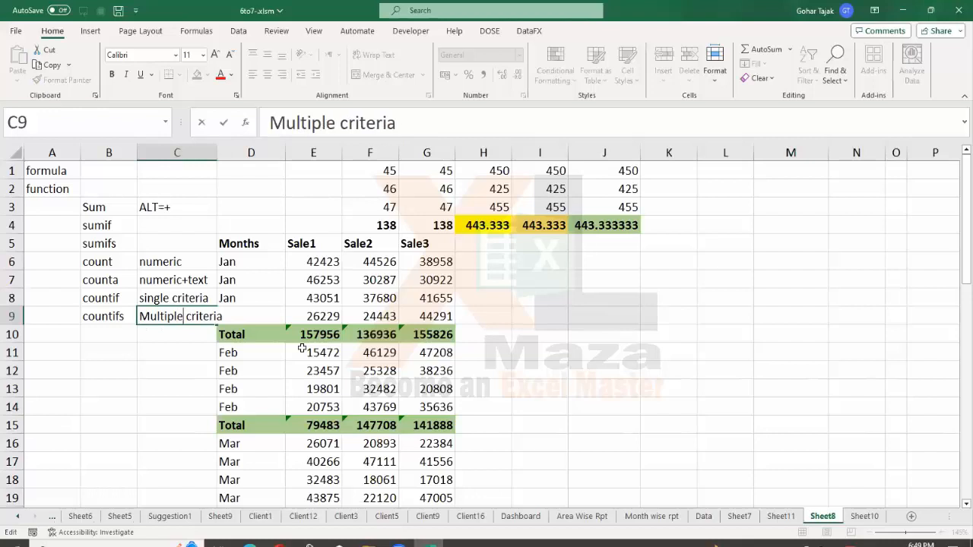
key("BackSpace")
key("Return")
left_click(213, 154)
Add Len in B10 and left in B11 to the function list.
left_click(188, 329)
key("Left")
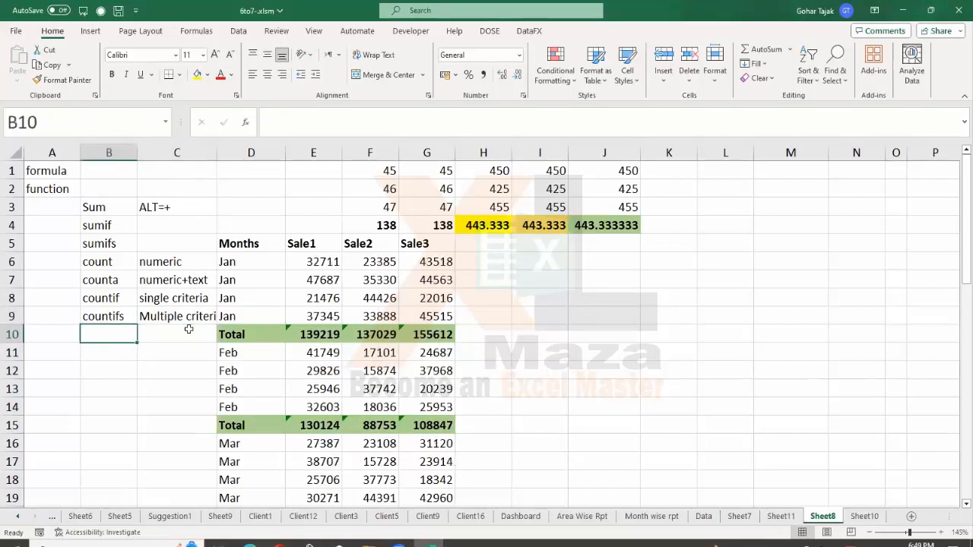
type("Len")
key("Return")
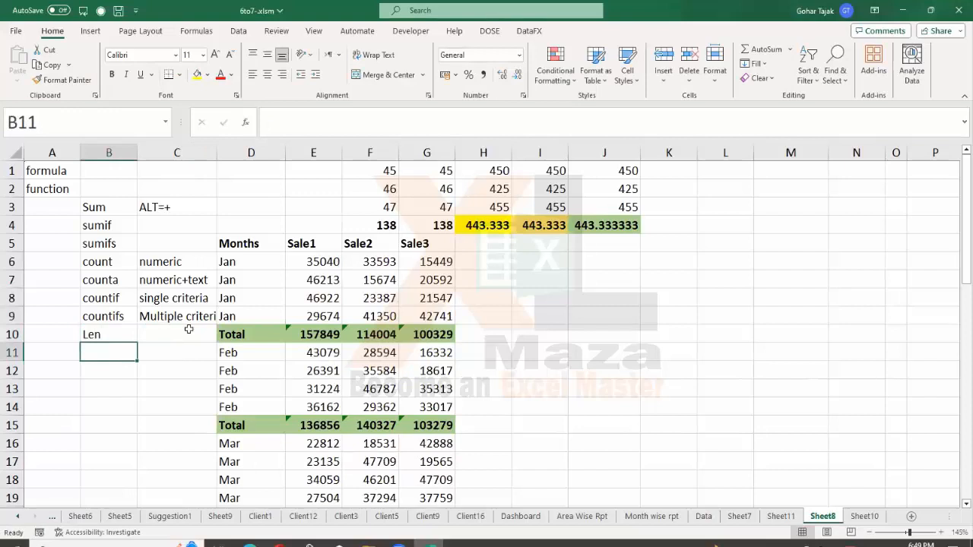
type("left")
key("Return")
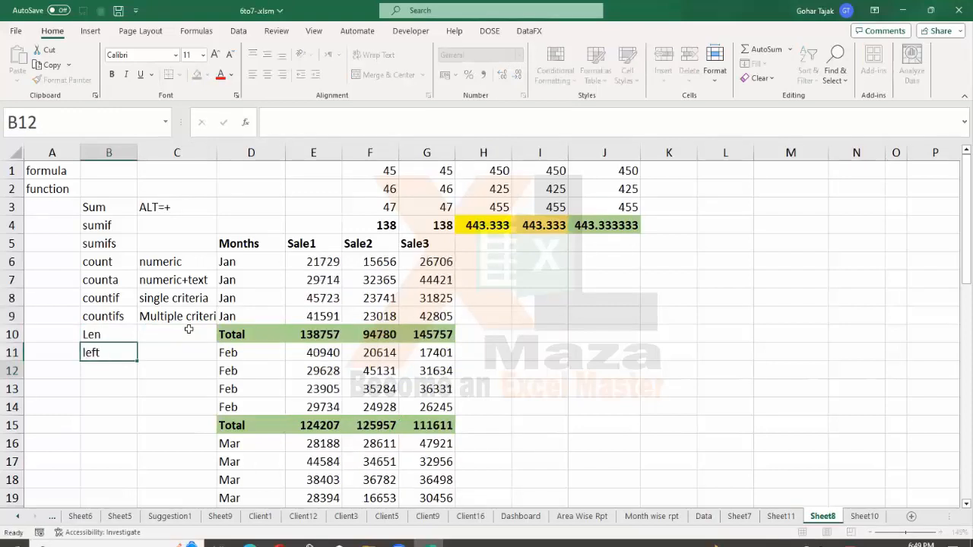
Continue the function list with right, mid and upper in B12:B14.
type("rith")
key("BackSpace")
key("BackSpace")
type("ght")
key("Return")
type("mid")
key("Return")
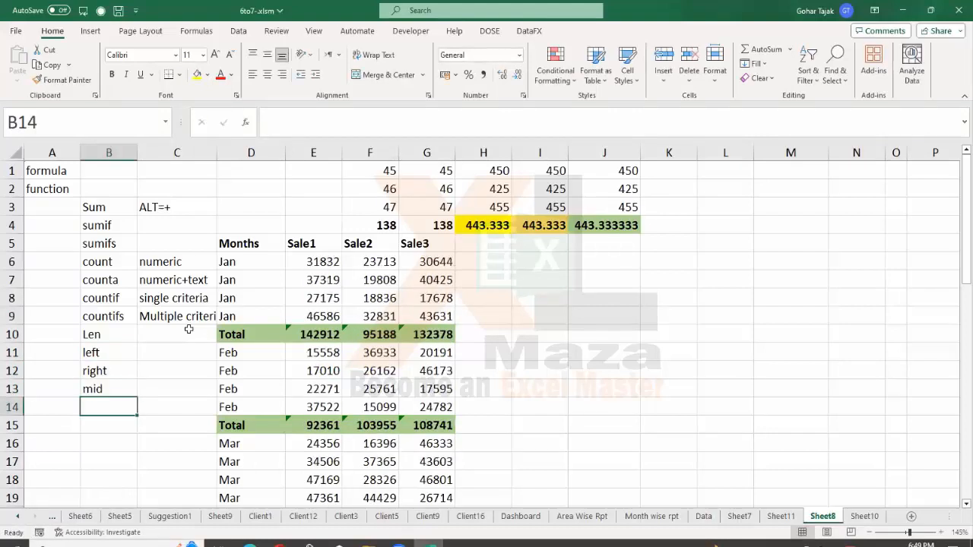
type("upper")
key("Return")
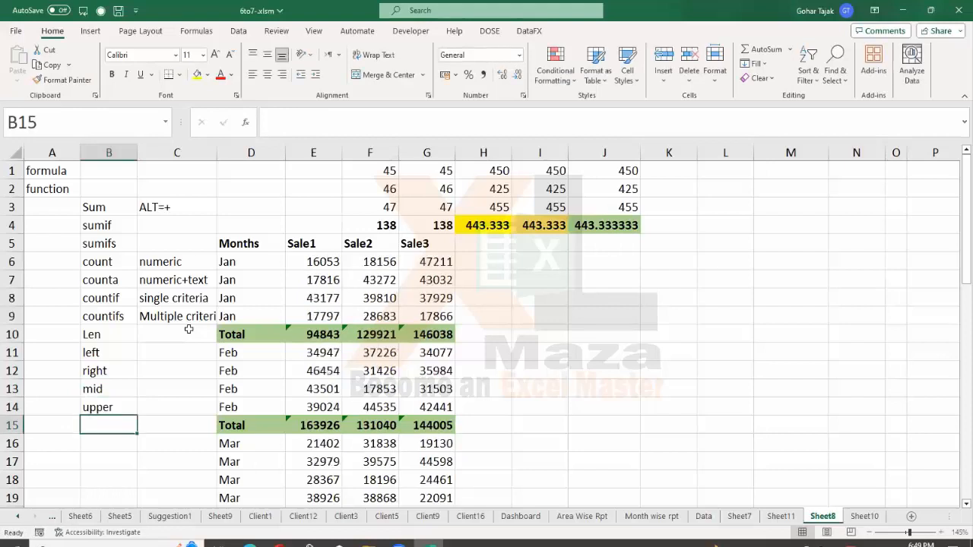
Complete the function list with lower in B15 and proper in B16.
type("lower")
key("Return")
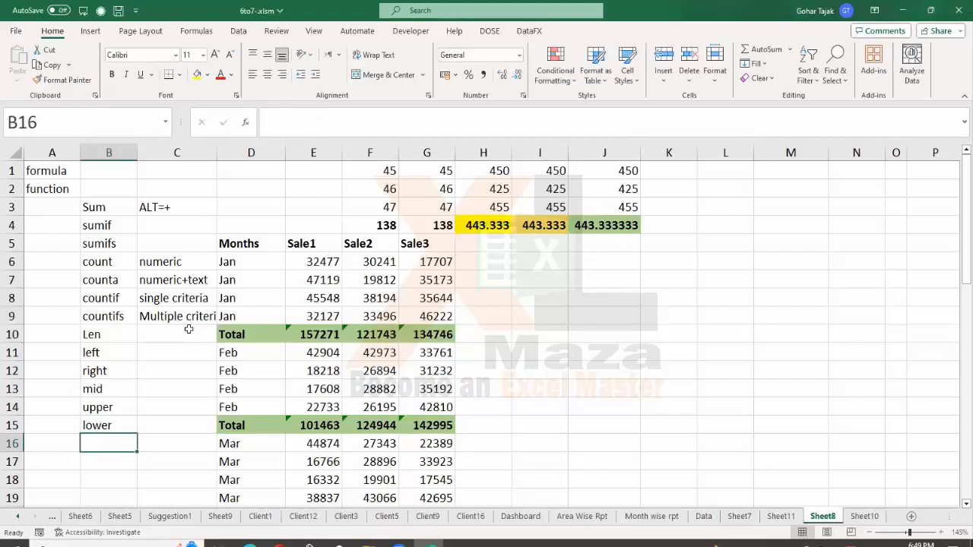
type("proper")
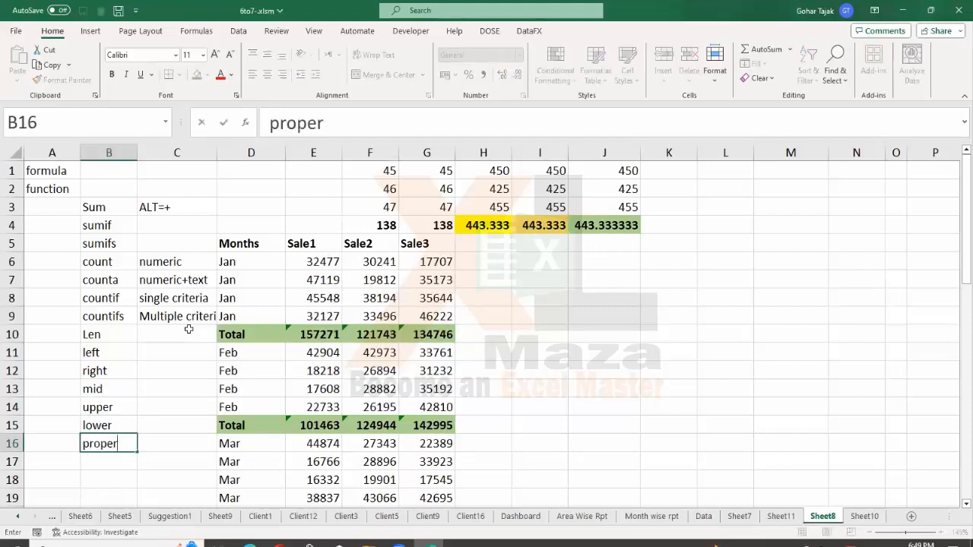
key("Return")
Go back to the Len entry in B10 and save the workbook.
key("Up")
key("Up")
key("Up")
key("Up")
key("Up")
key("Up")
key("Up")
key("Up")
key("Right")
key("Right")
key("Down")
key("Down")
key("Left")
key("Left")
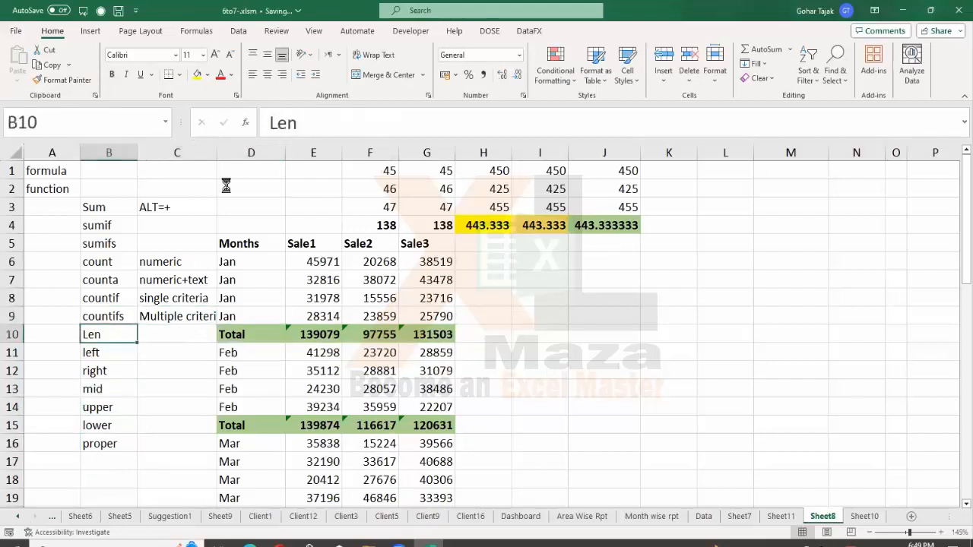
Create a new blank workbook.
mouse_move(430, 544)
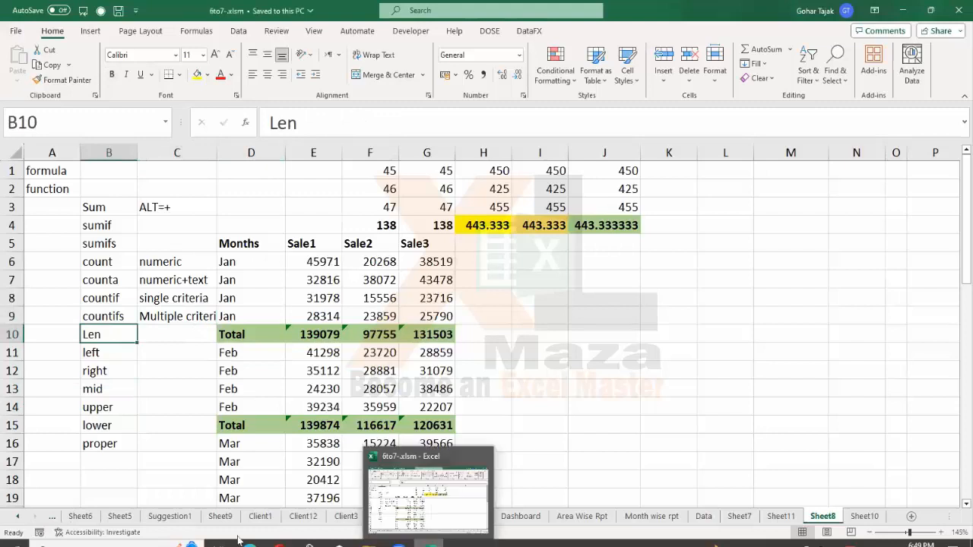
left_click(426, 352)
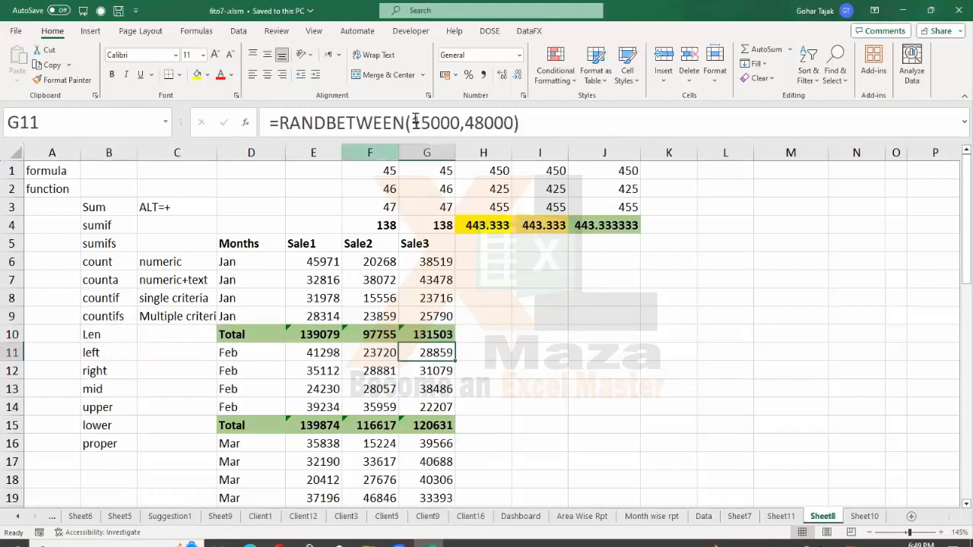
key("ctrl+n")
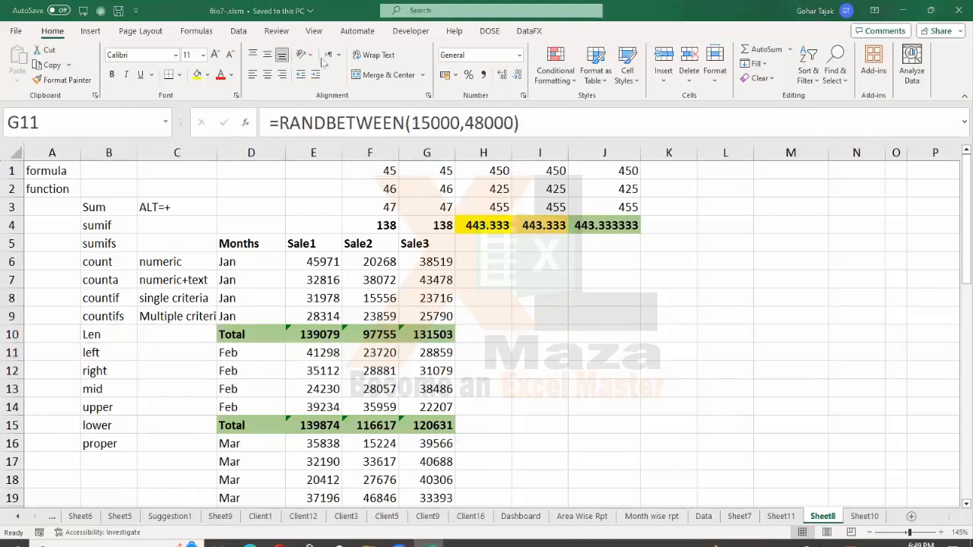